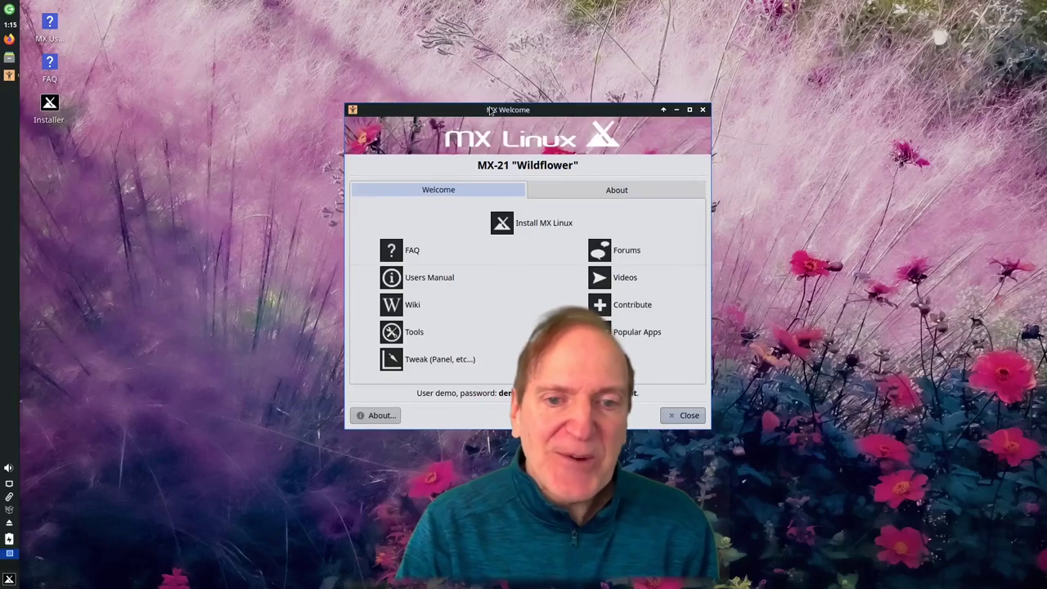
# Step: Nudge the MX Welcome window a little up and to the left
pyautogui.moveTo(491, 110)
pyautogui.mouseDown()
pyautogui.moveTo(604, 129)
pyautogui.moveTo(852, 135)
pyautogui.moveTo(643, 170)
pyautogui.moveTo(350, 97)
pyautogui.moveTo(275, 137)
pyautogui.moveTo(483, 97)
pyautogui.mouseUp()
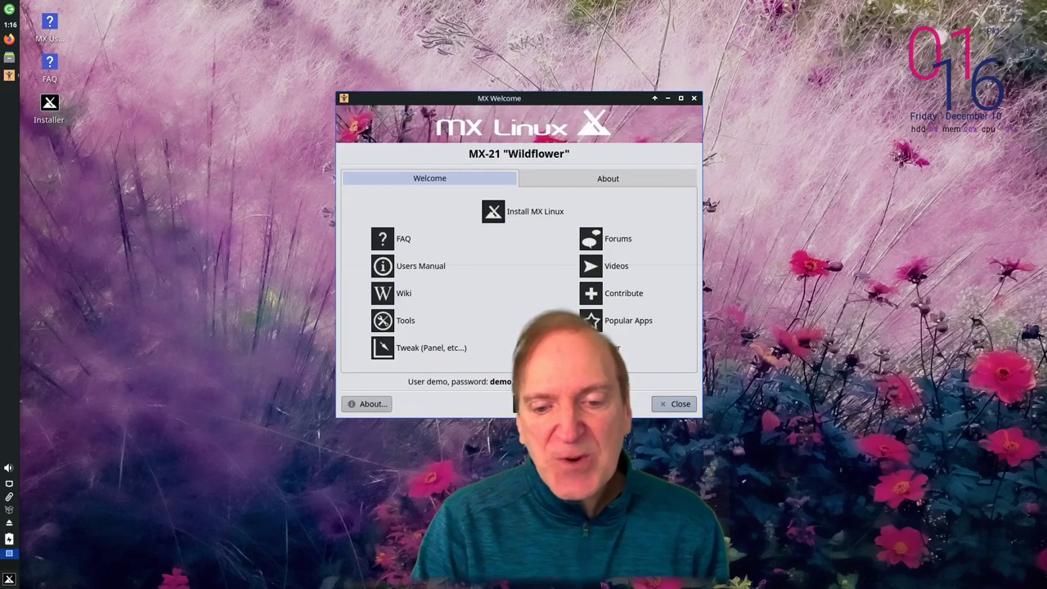
# Step: Launch Install MX Linux from MX Welcome and accept the Terms of Use
pyautogui.click(526, 214)
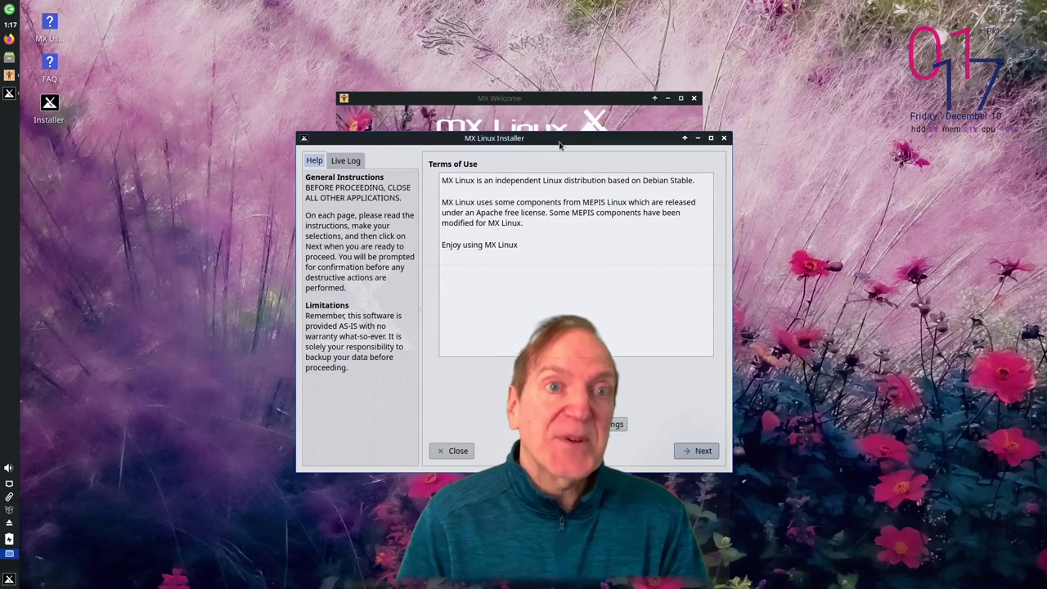
pyautogui.click(702, 450)
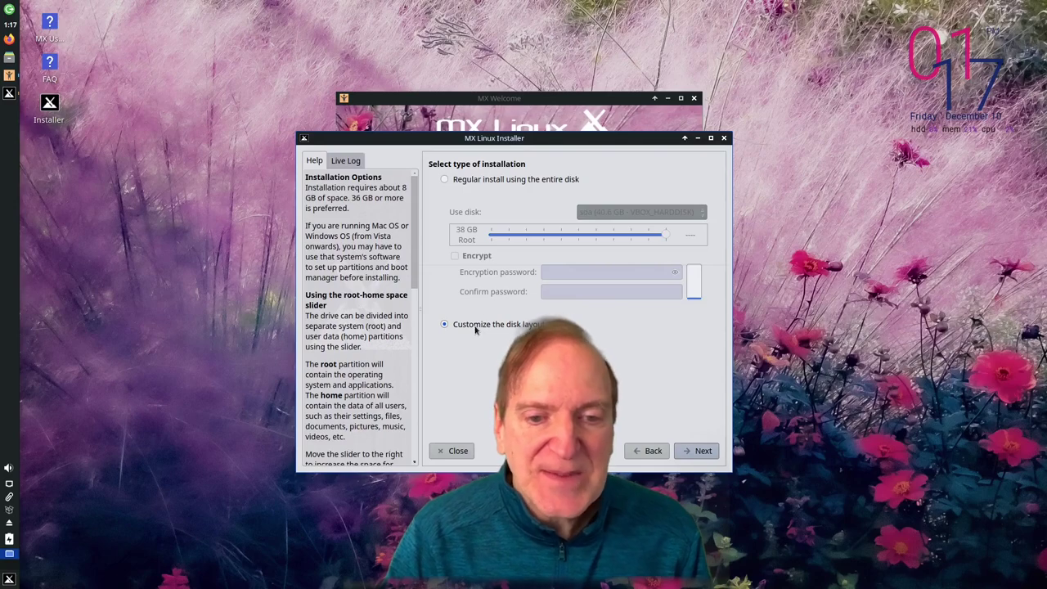
# Step: In manual partitioning, set sda1's use to home instead of root, and widen the installer window
pyautogui.click(699, 452)
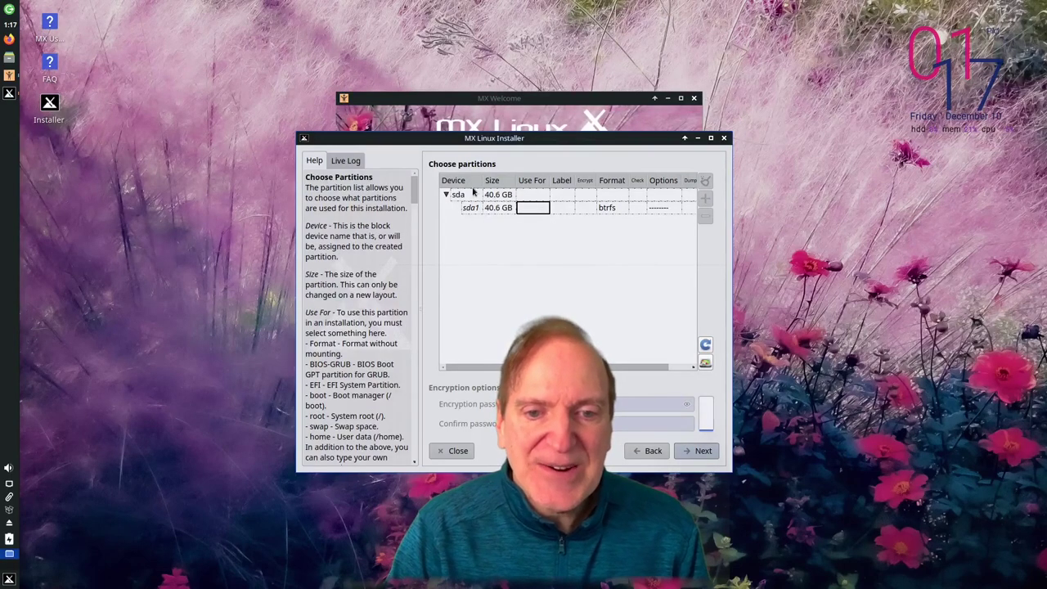
pyautogui.click(534, 197)
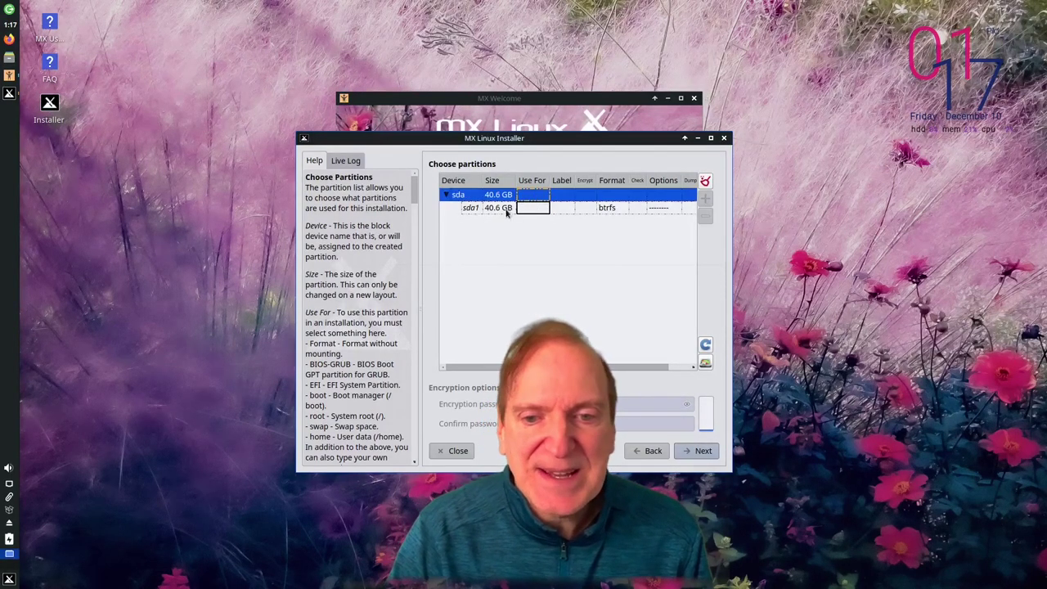
pyautogui.click(507, 210)
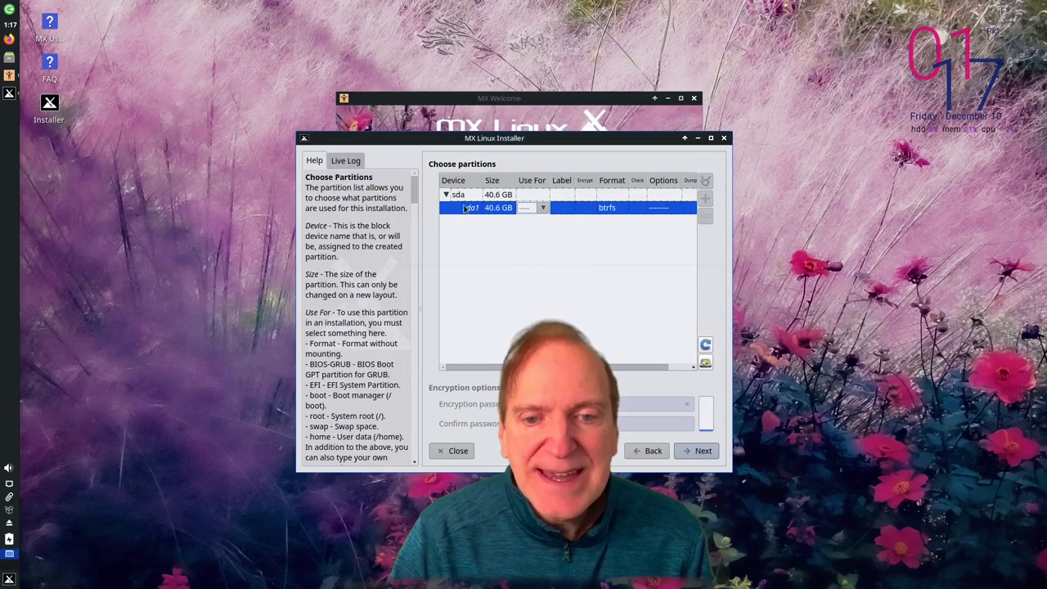
pyautogui.click(541, 209)
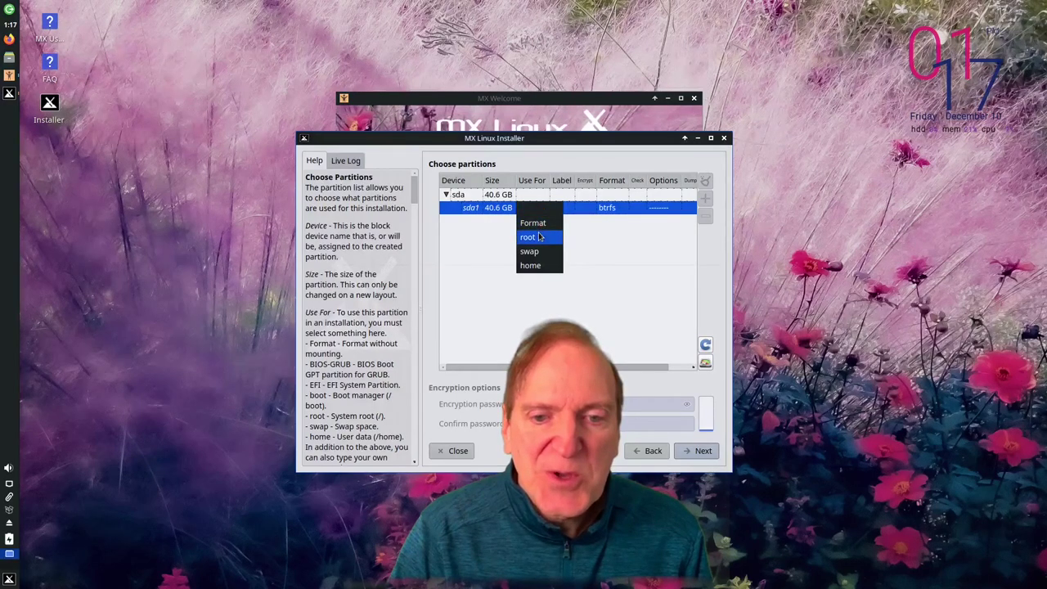
pyautogui.click(539, 238)
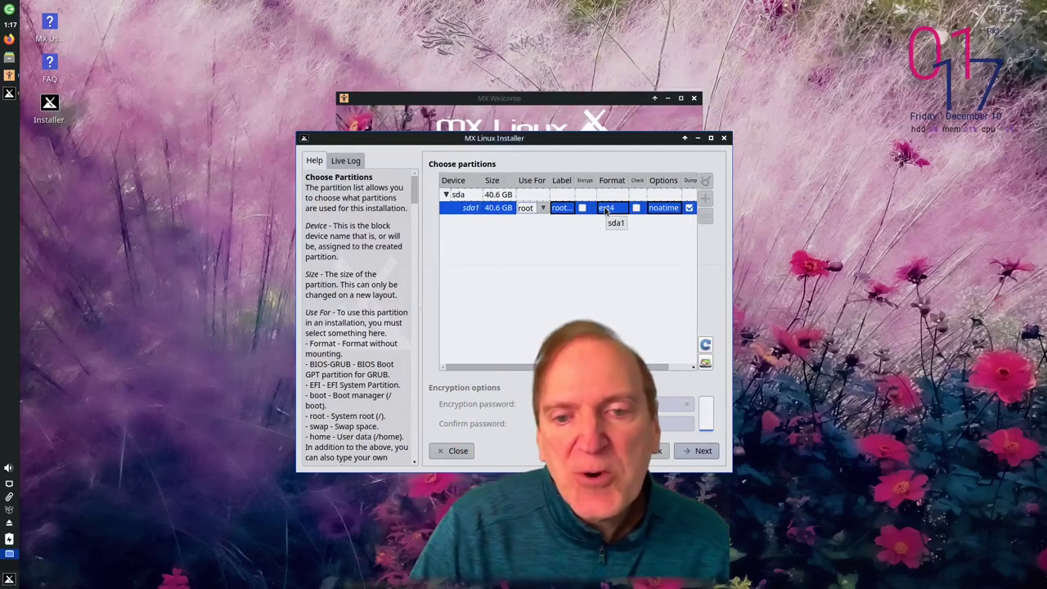
pyautogui.click(540, 210)
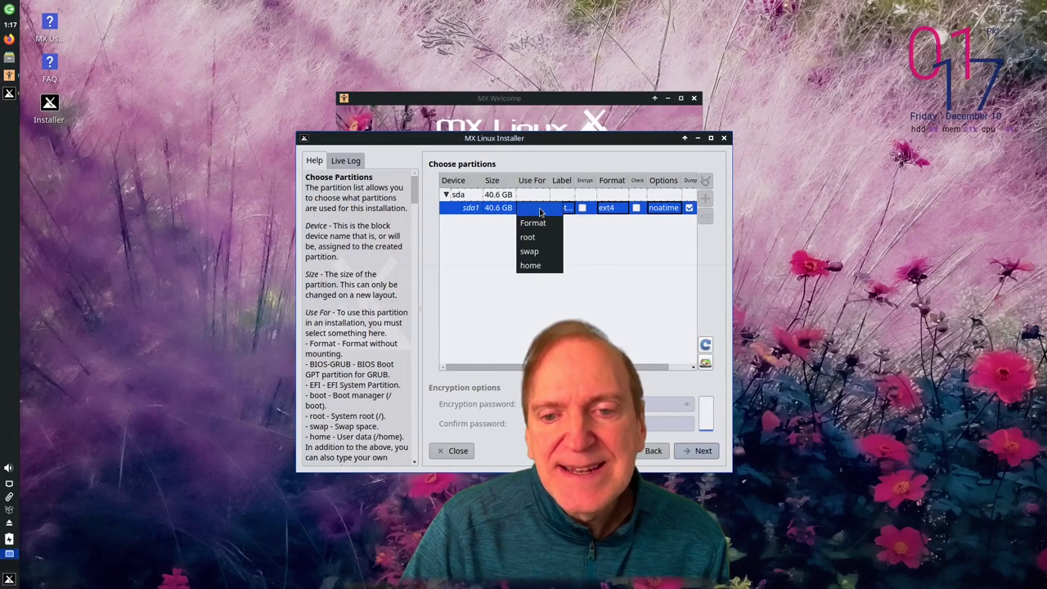
pyautogui.click(537, 266)
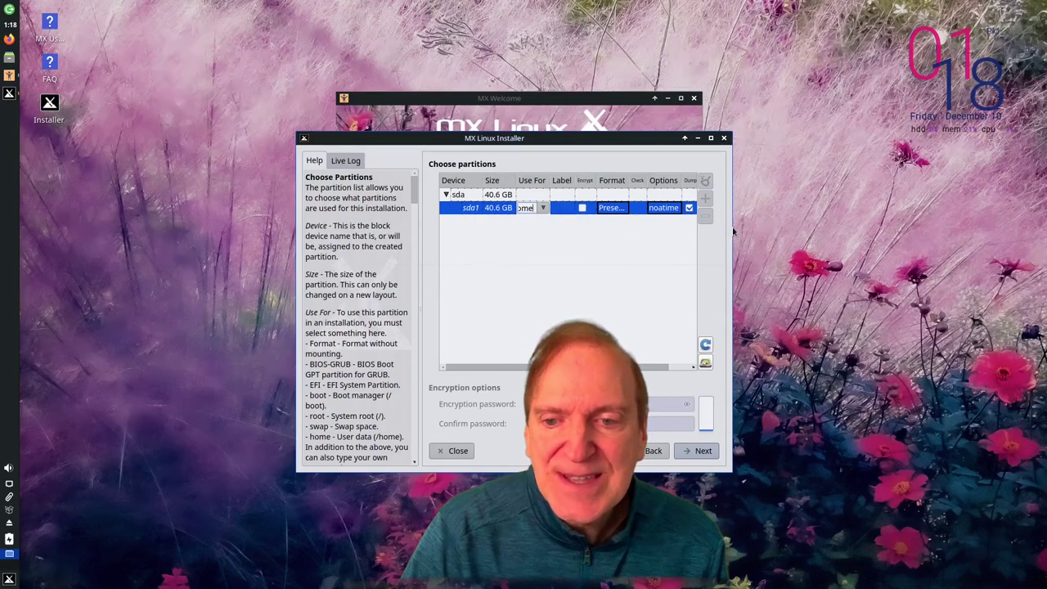
pyautogui.moveTo(733, 227); pyautogui.dragTo(874, 227)
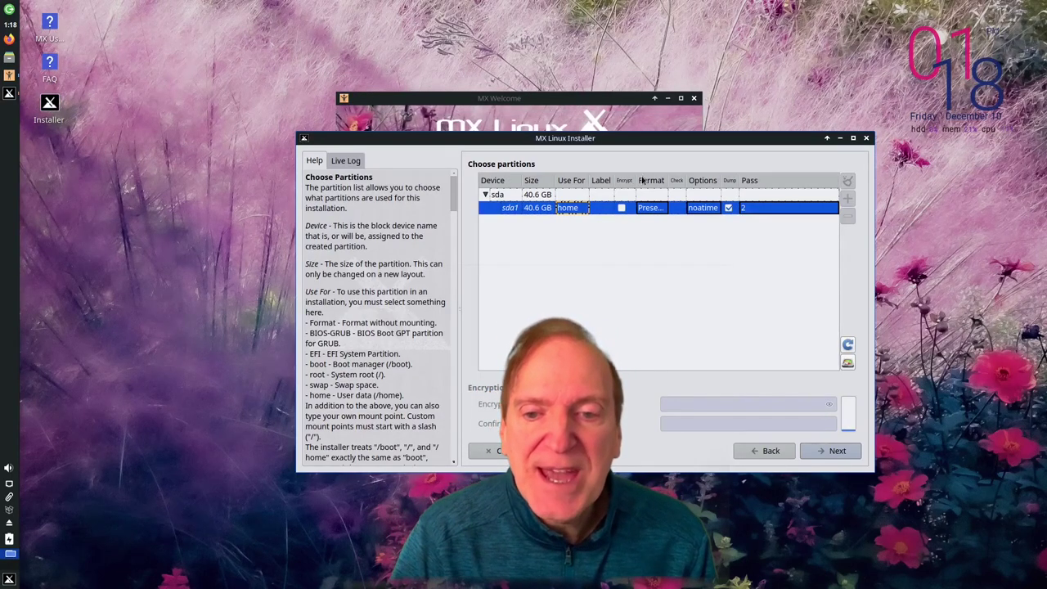
# Step: Widen the Format column and try ext4, then btrfs, as sda1's format
pyautogui.moveTo(670, 180); pyautogui.dragTo(705, 180)
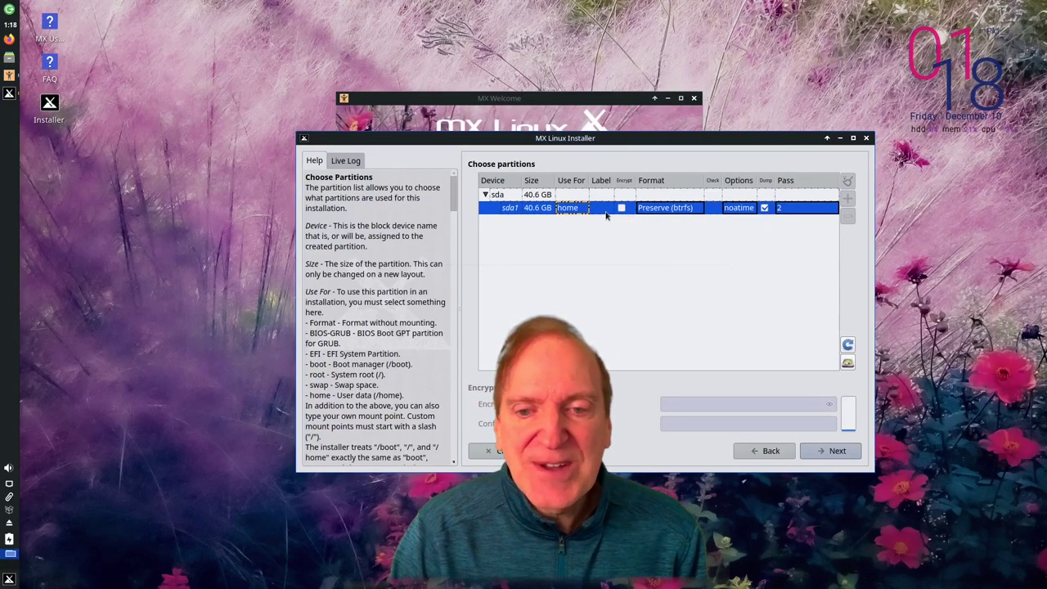
pyautogui.click(651, 211)
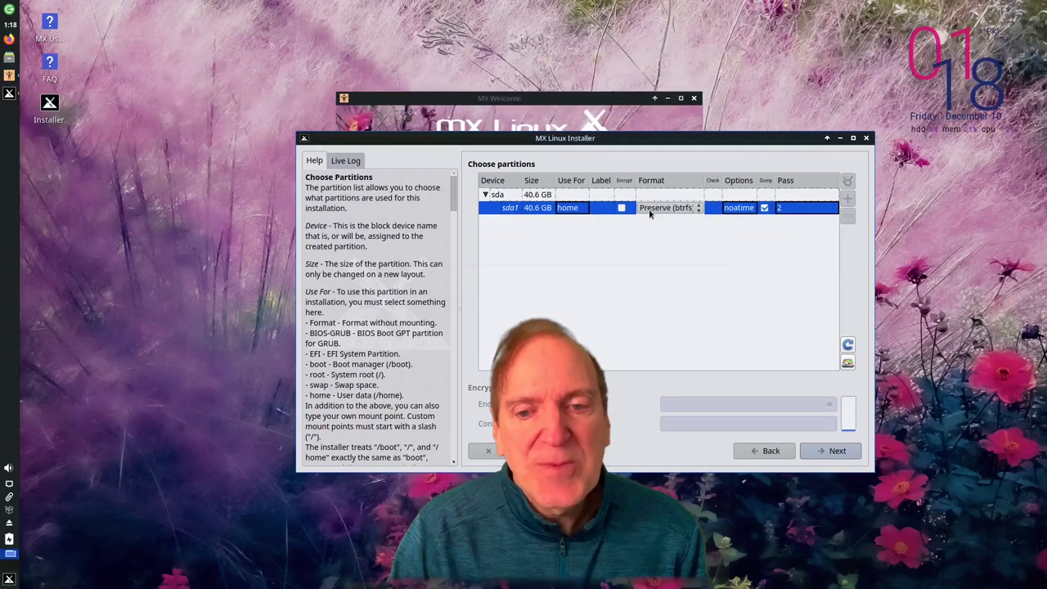
pyautogui.click(700, 211)
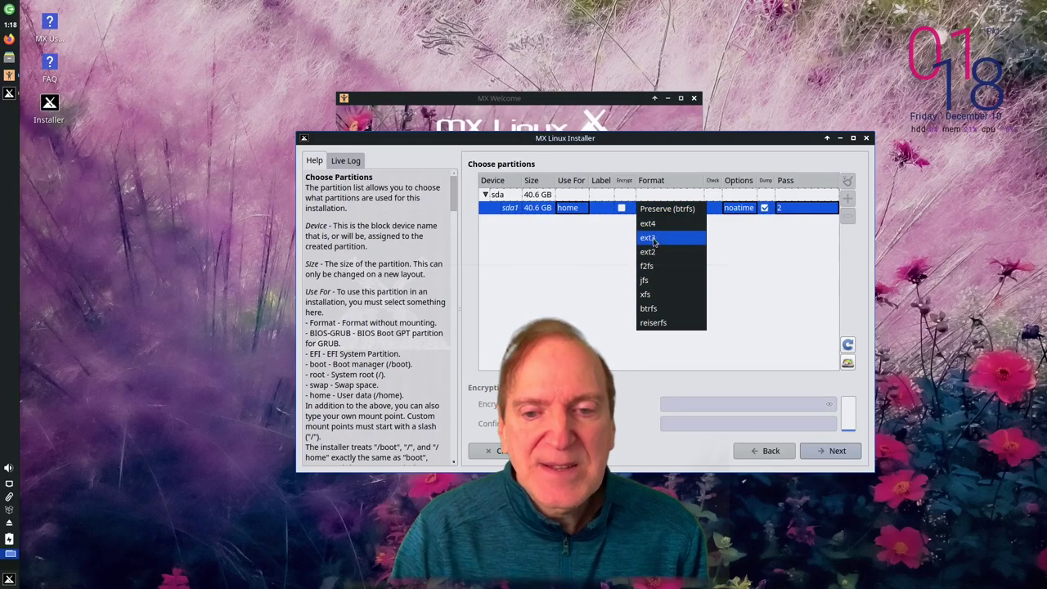
pyautogui.click(652, 224)
pyautogui.click(696, 210)
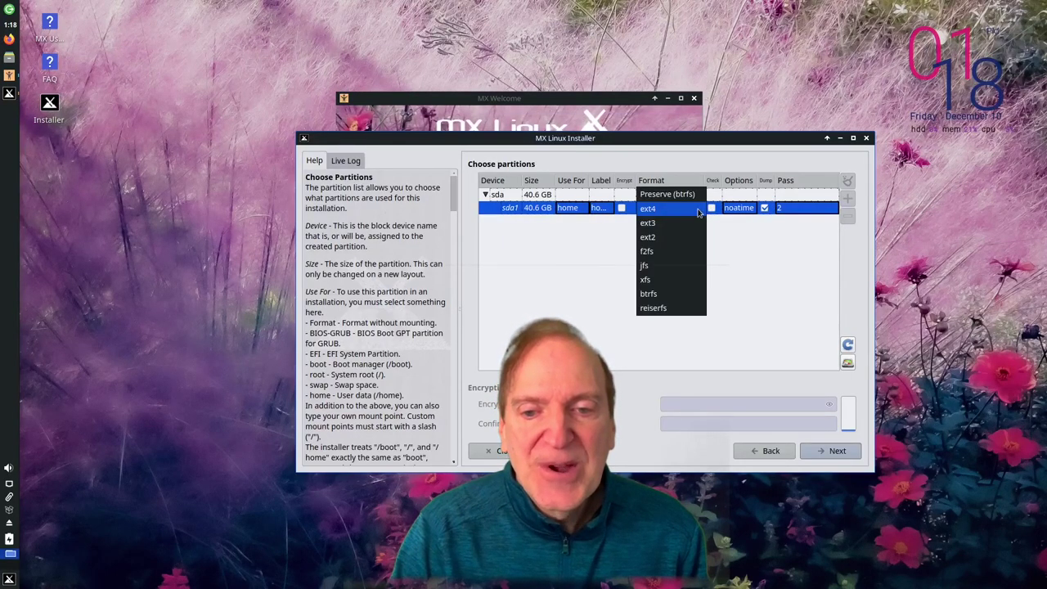
pyautogui.click(663, 296)
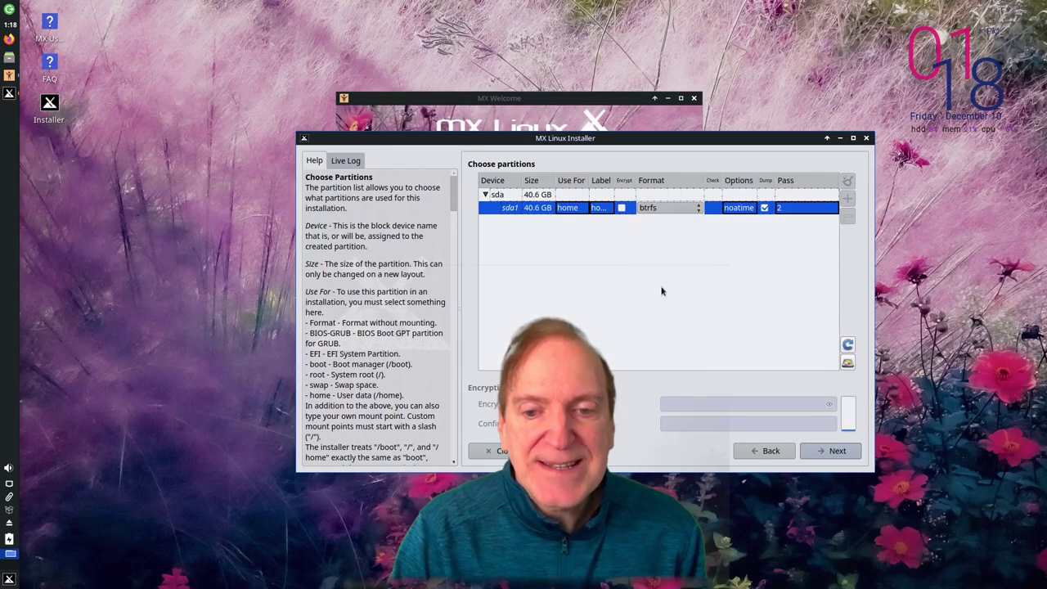
# Step: Change sda1's mount point to /home, then to /
pyautogui.click(572, 210)
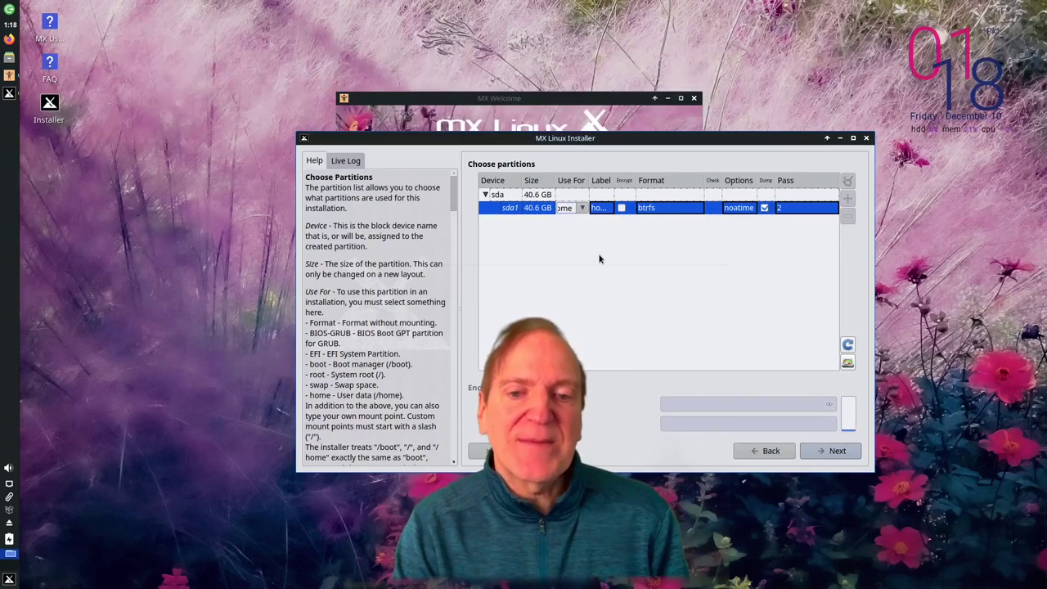
pyautogui.click(578, 195)
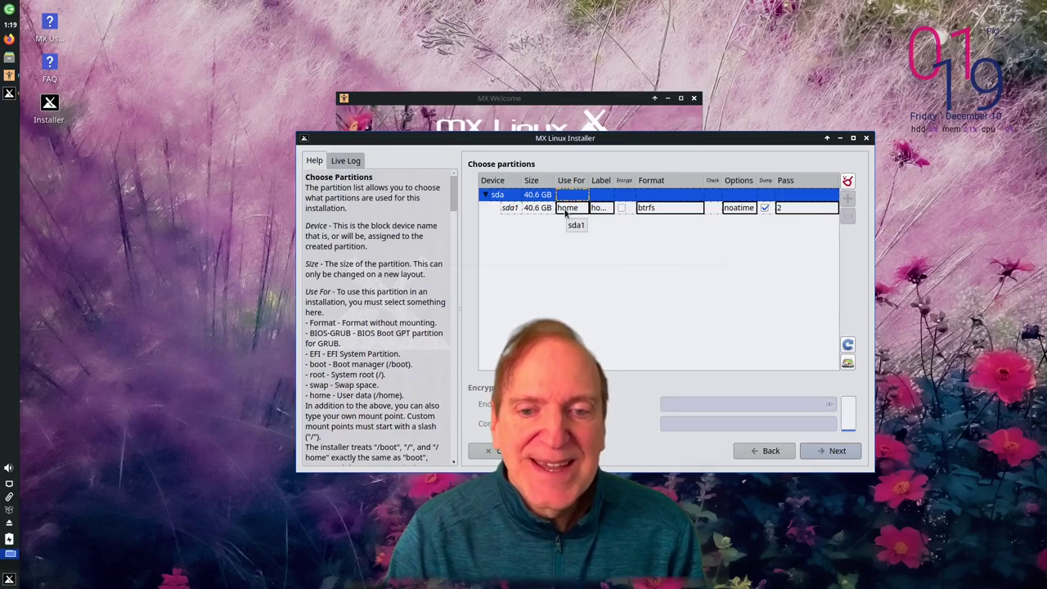
pyautogui.click(576, 211)
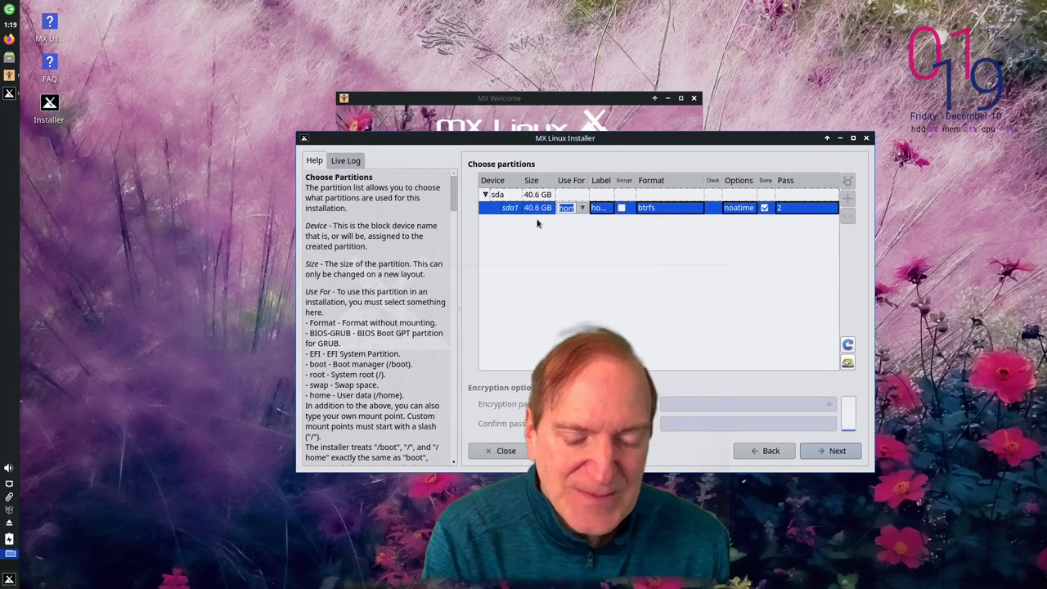
pyautogui.press('Return')
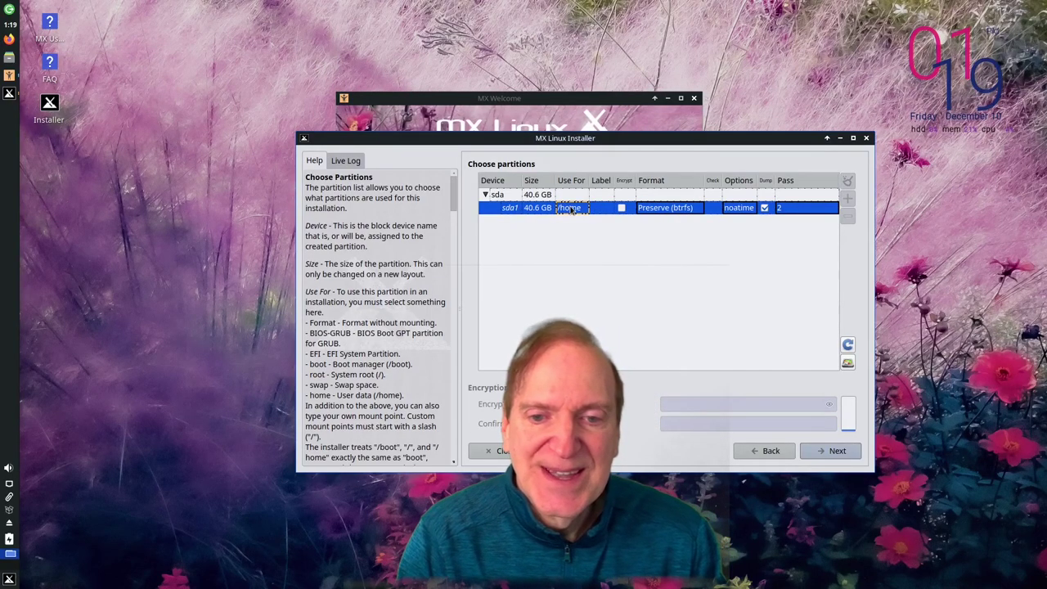
pyautogui.click(571, 210)
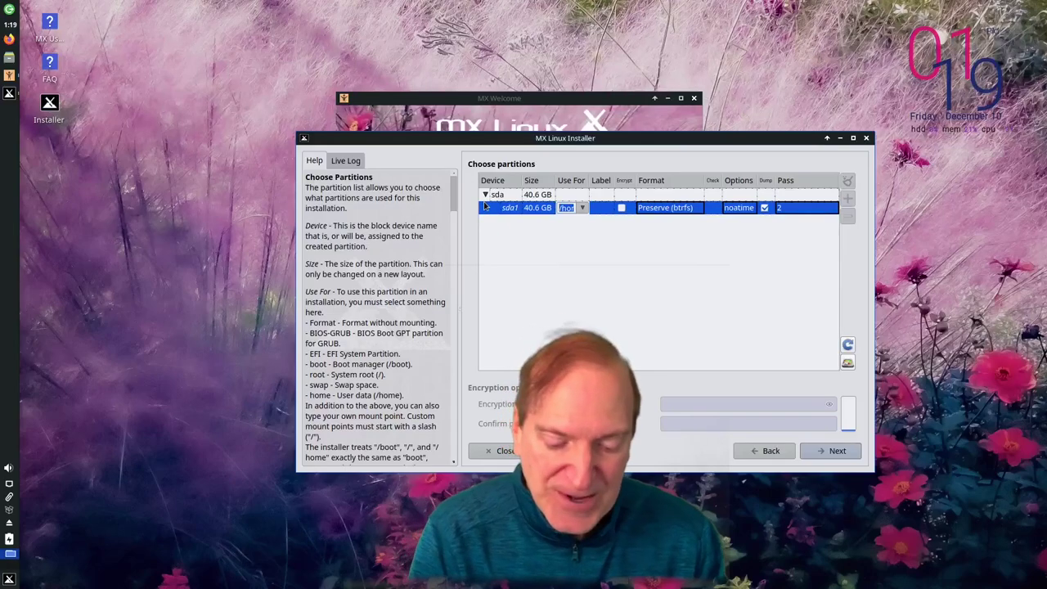
pyautogui.write('/')
pyautogui.press('Return')
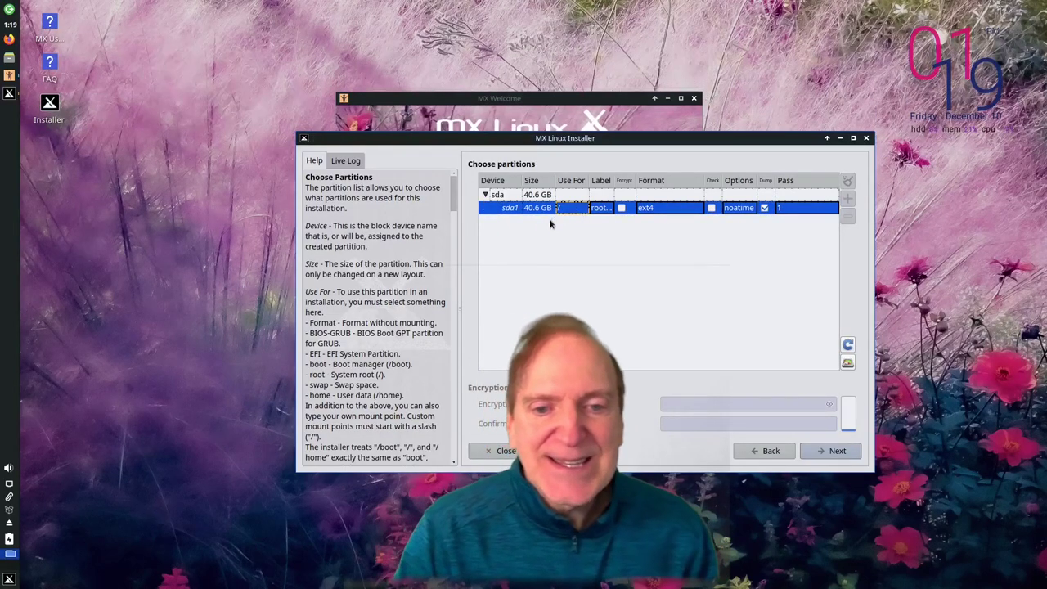
# Step: Go back, pick Regular install using the entire sda disk, and confirm formatting it
pyautogui.click(764, 451)
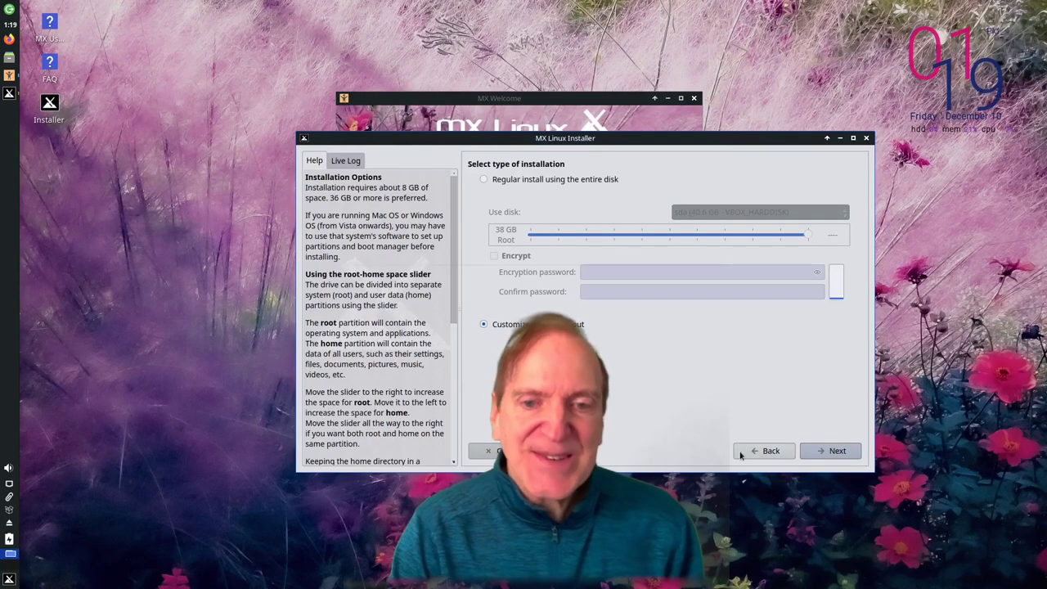
pyautogui.click(484, 180)
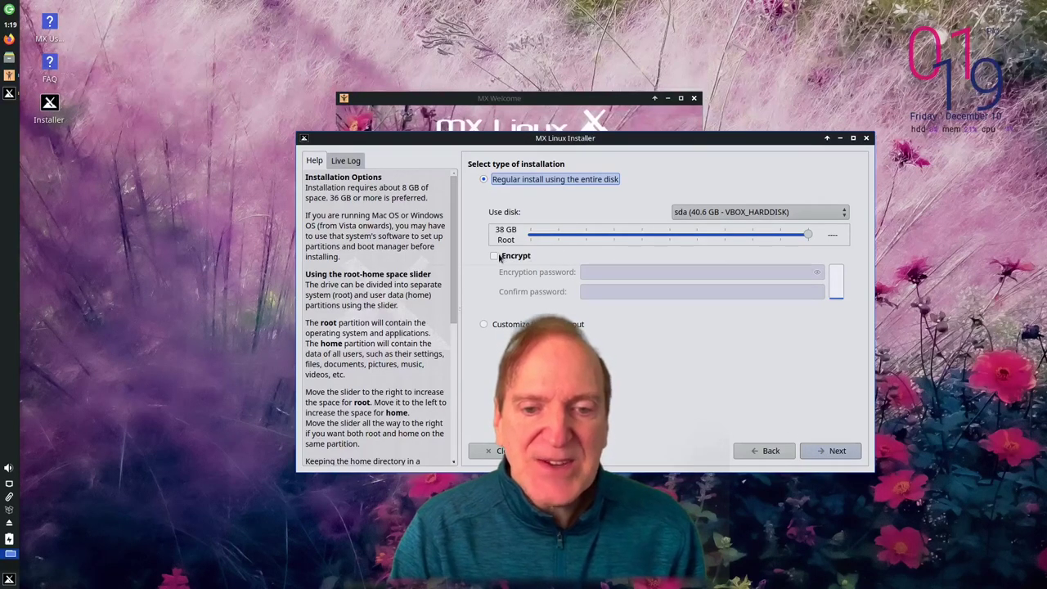
pyautogui.click(827, 455)
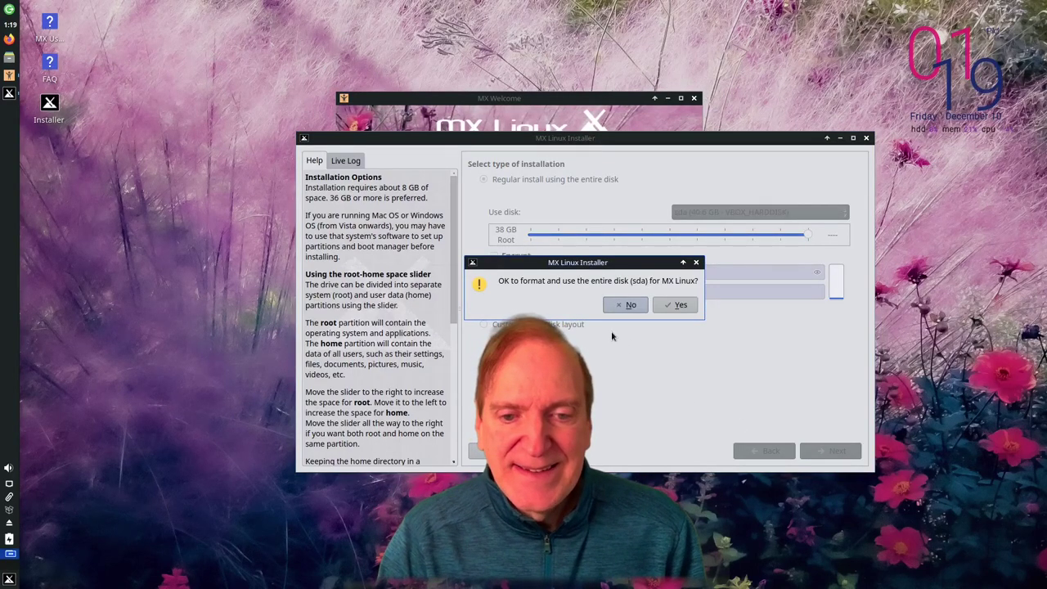
pyautogui.click(671, 308)
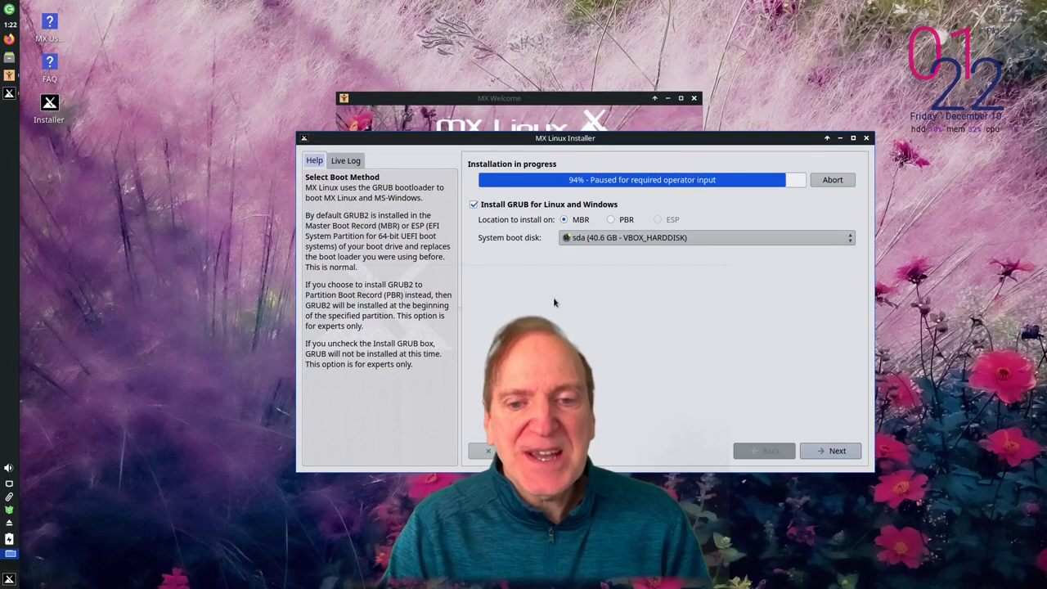
# Step: Keep GRUB installed on the MBR of sda and continue
pyautogui.click(833, 451)
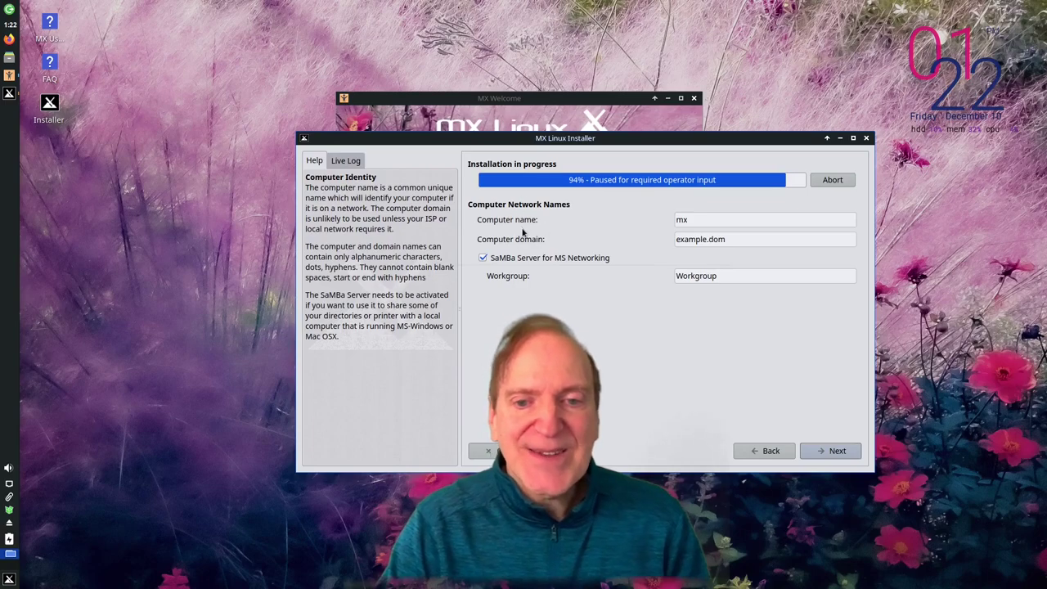
# Step: Name the computer Jacks-PC and set its domain to jacks.dom, keeping the workgroup
pyautogui.doubleClick(697, 219)
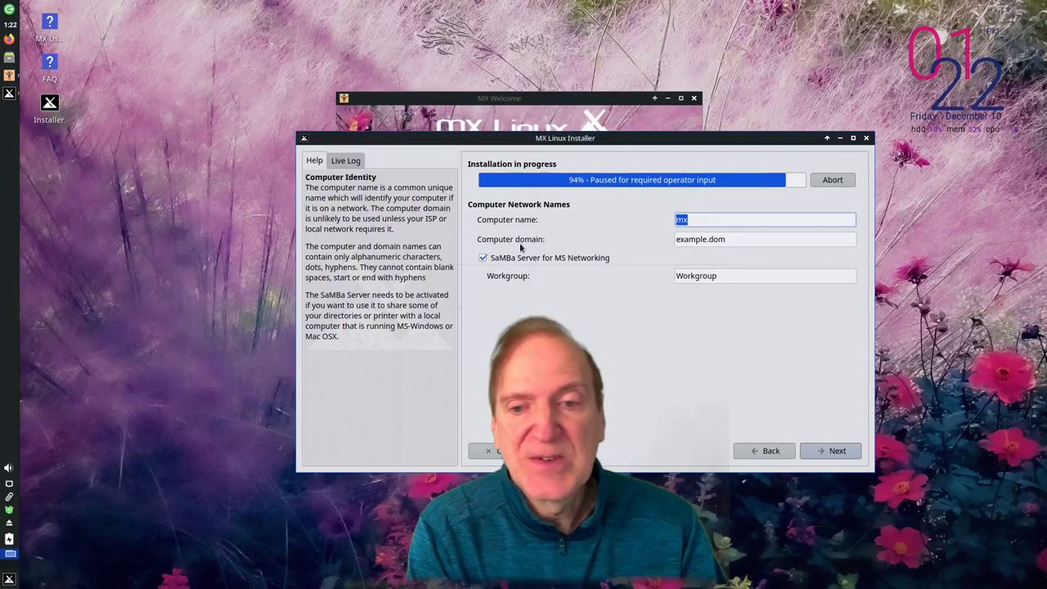
pyautogui.write('Ja')
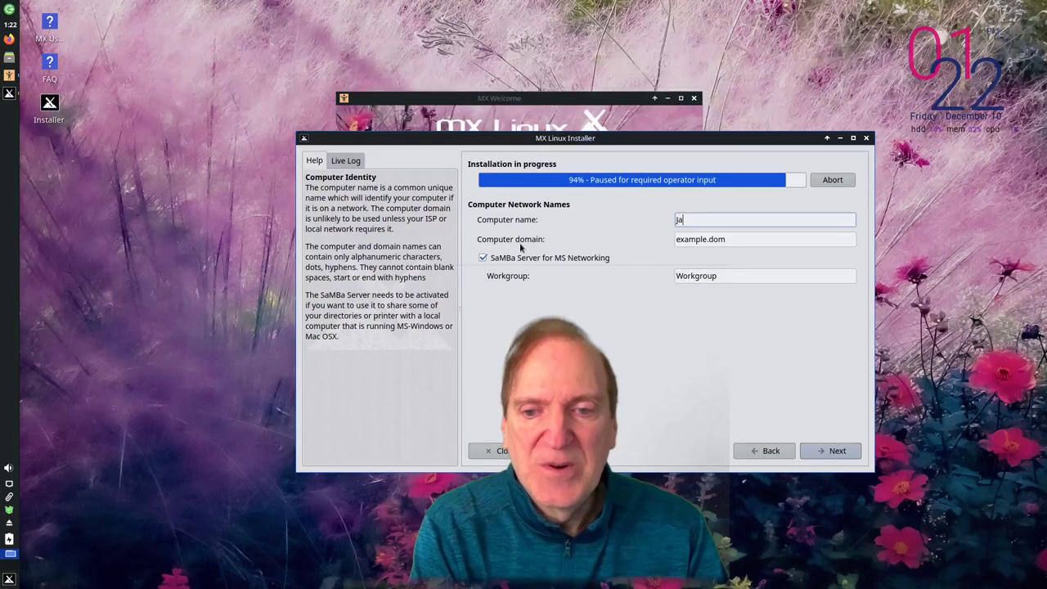
pyautogui.write('cks-')
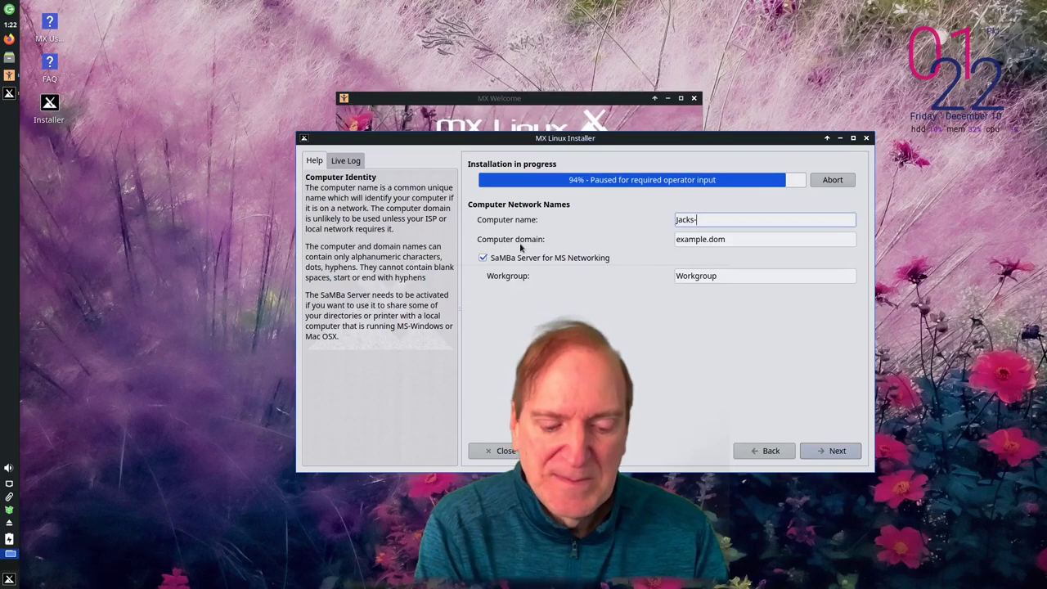
pyautogui.write('PC')
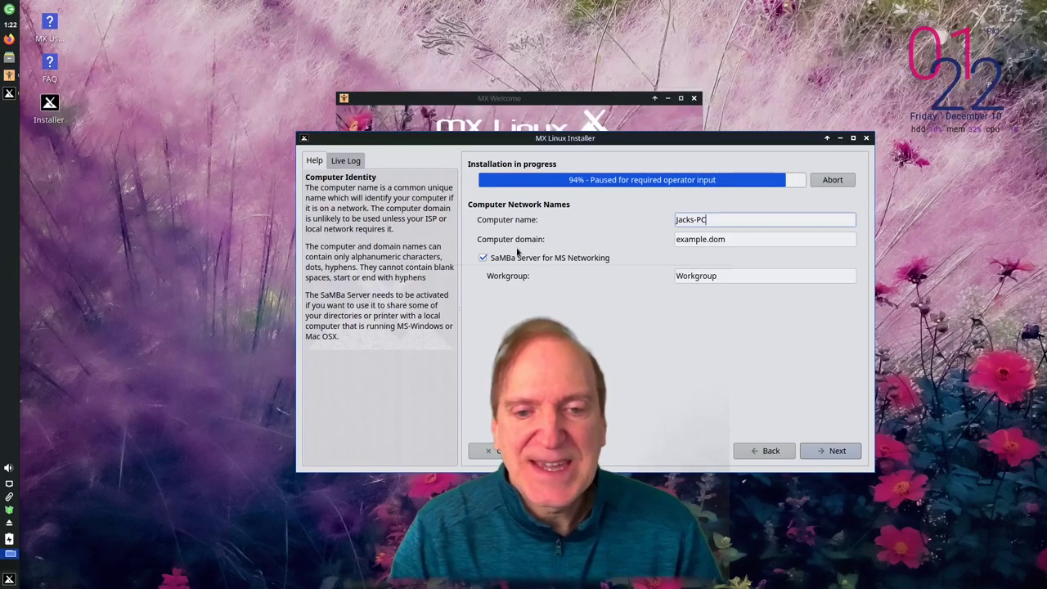
pyautogui.click(730, 239)
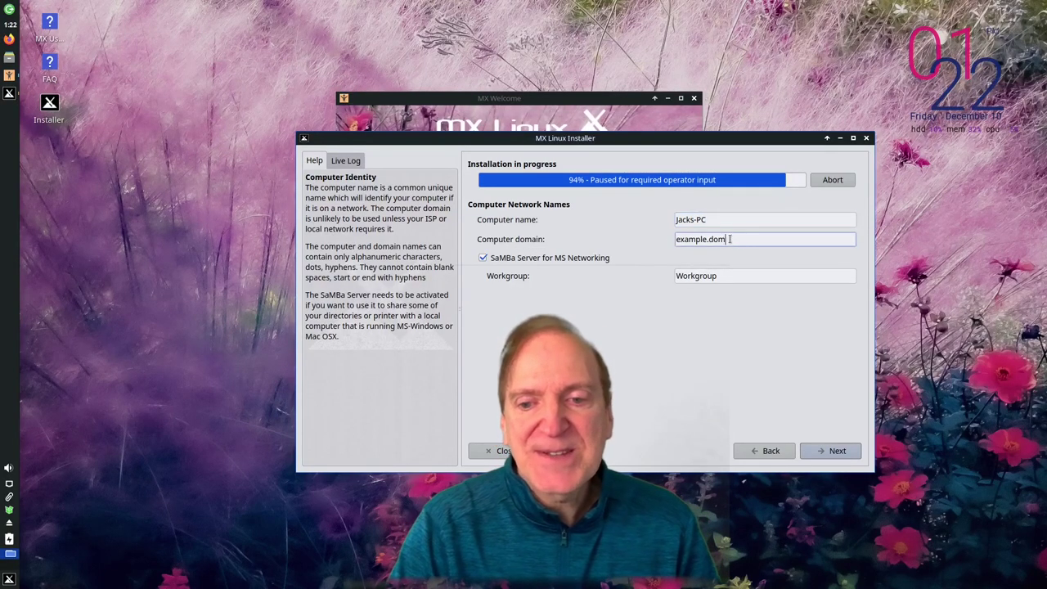
pyautogui.doubleClick(704, 239)
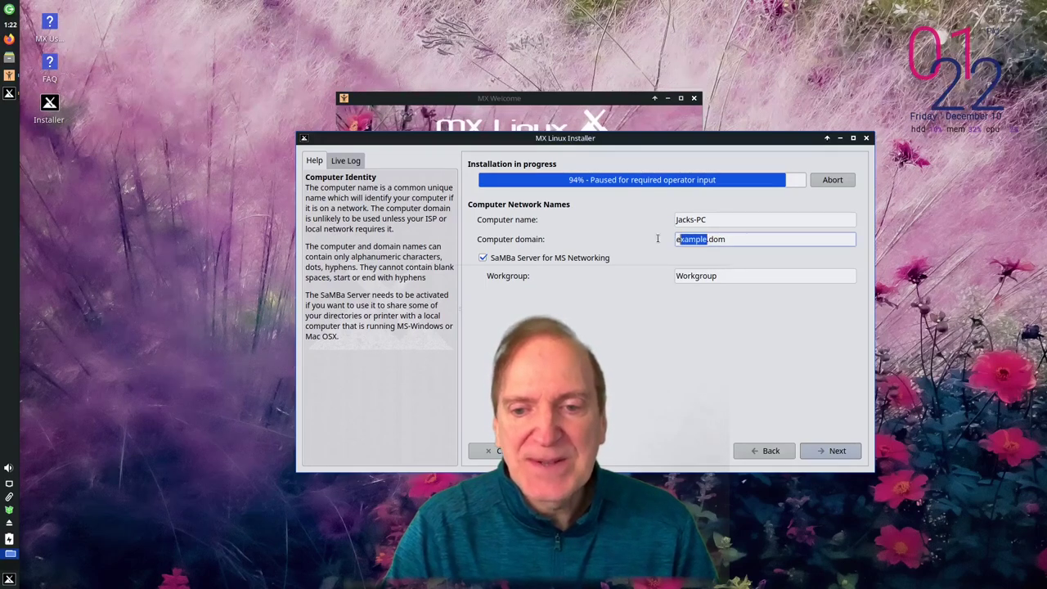
pyautogui.write('jacks')
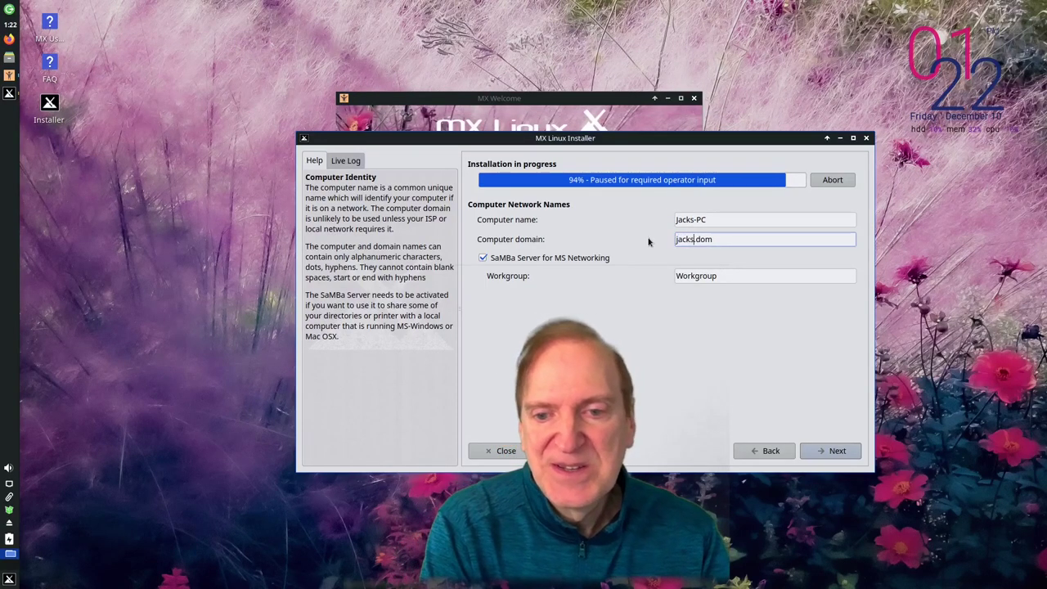
pyautogui.click(719, 276)
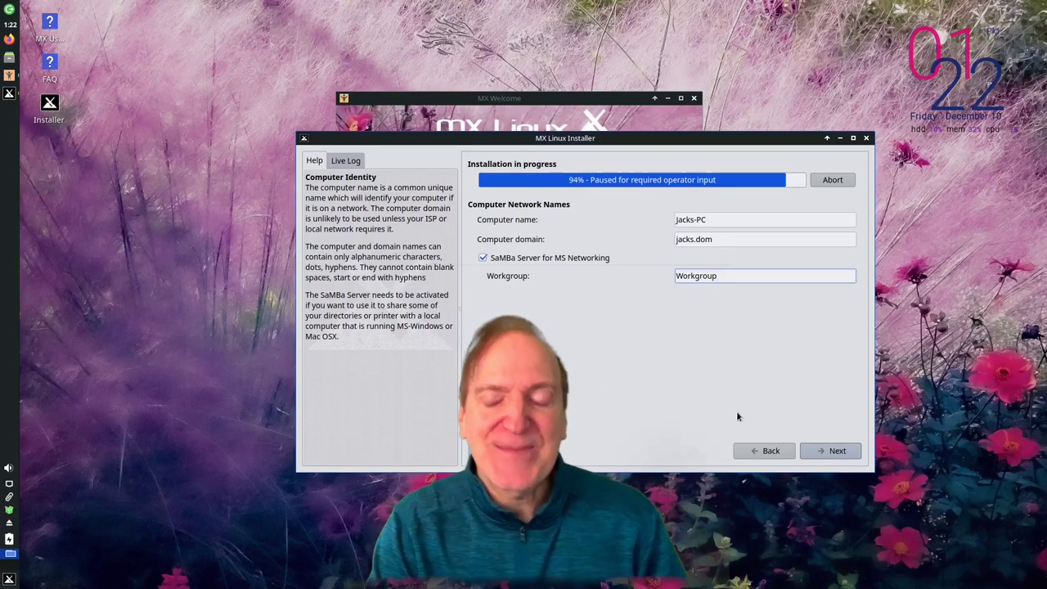
pyautogui.click(834, 451)
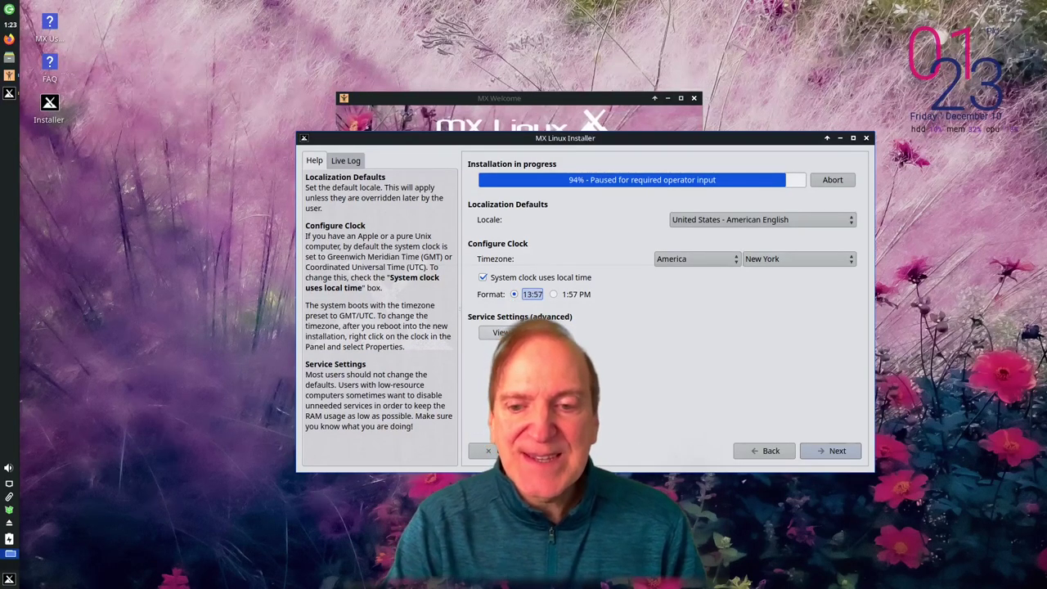
pyautogui.click(501, 332)
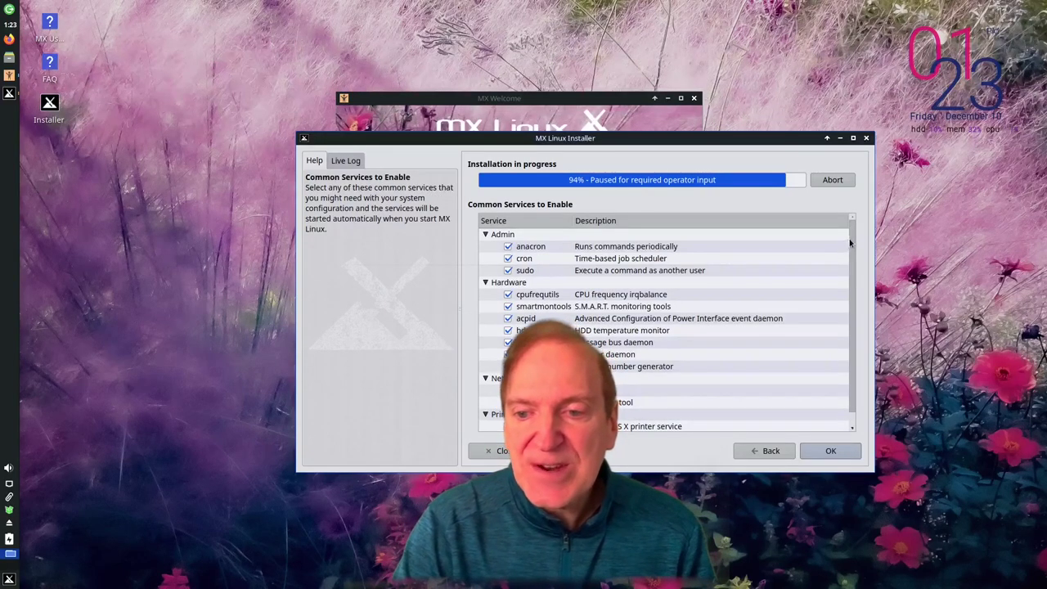
pyautogui.moveTo(851, 238); pyautogui.dragTo(856, 269)
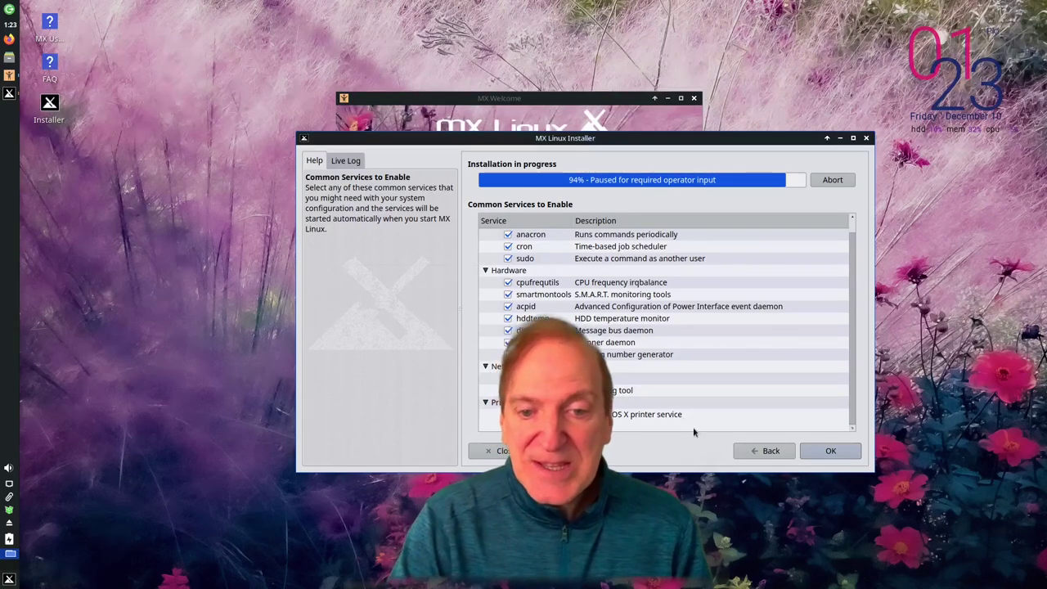
pyautogui.click(762, 450)
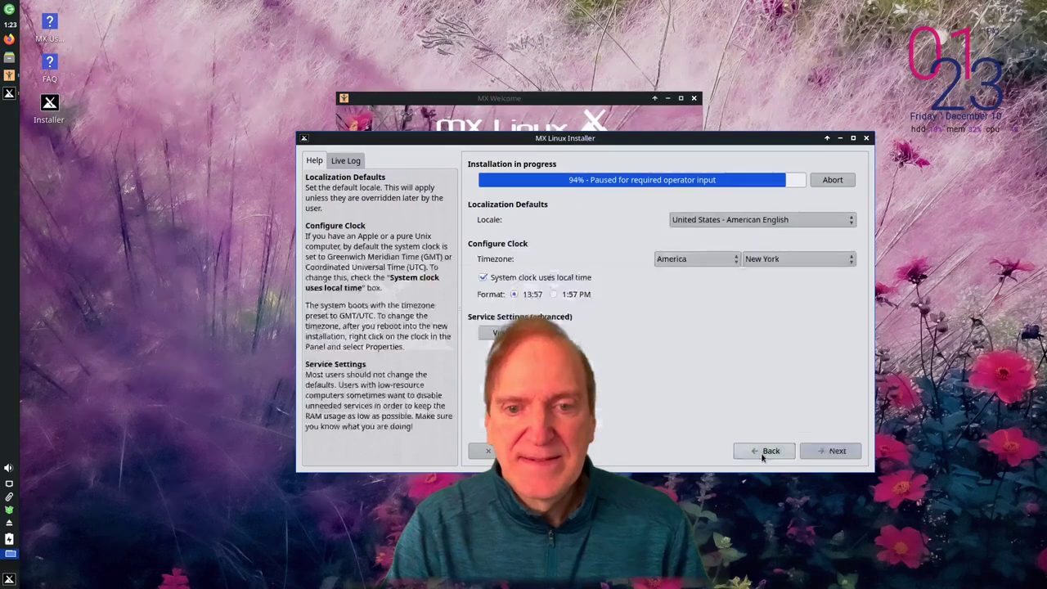
# Step: Enter the default user's login name and password, confirming the password
pyautogui.click(824, 450)
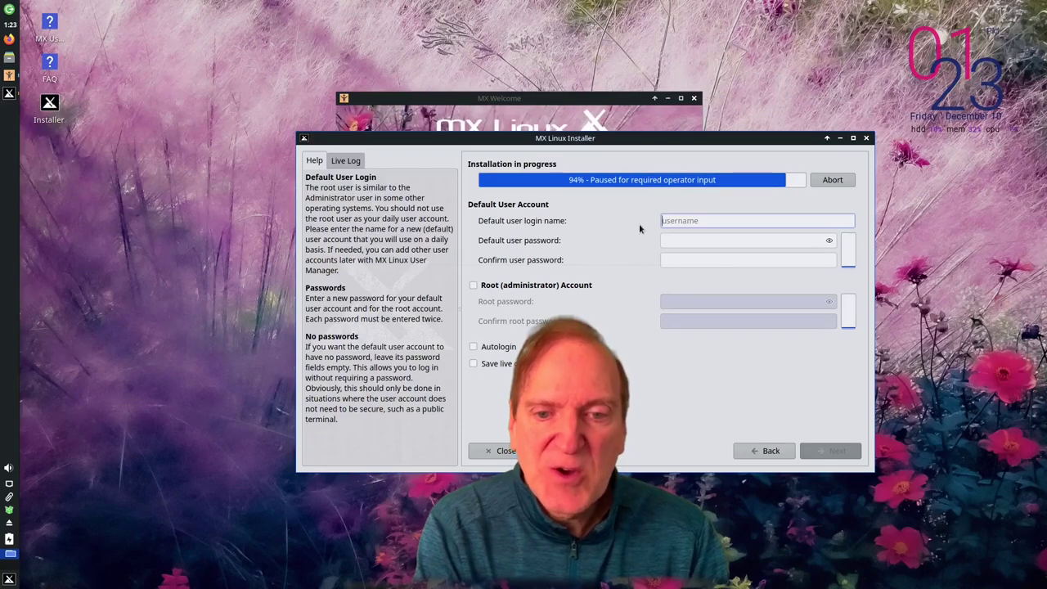
pyautogui.write('Toadwcik')
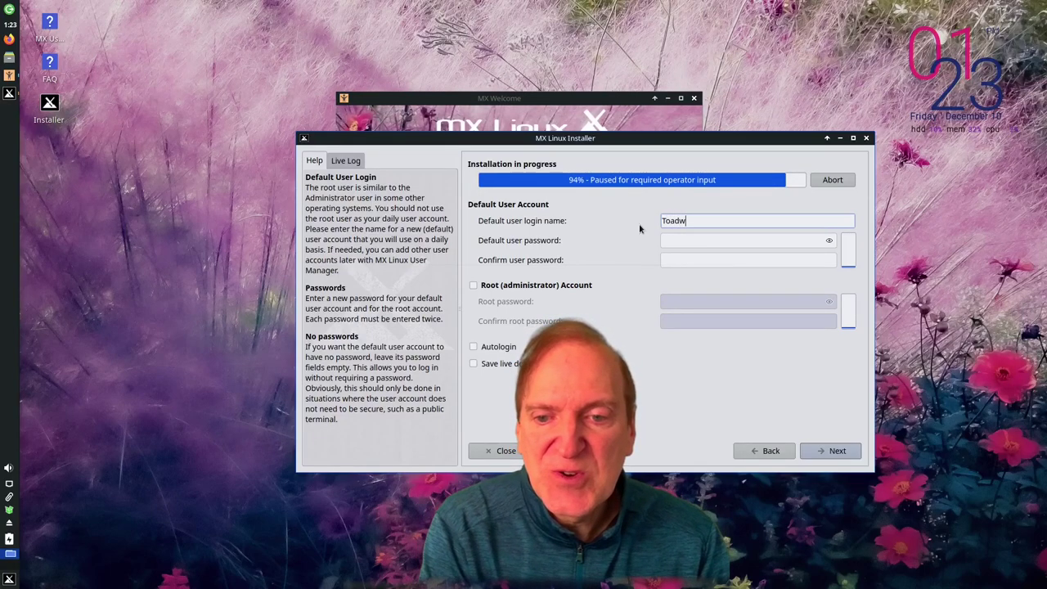
pyautogui.press('BackSpace')
pyautogui.press('BackSpace')
pyautogui.press('BackSpace')
pyautogui.write('i')
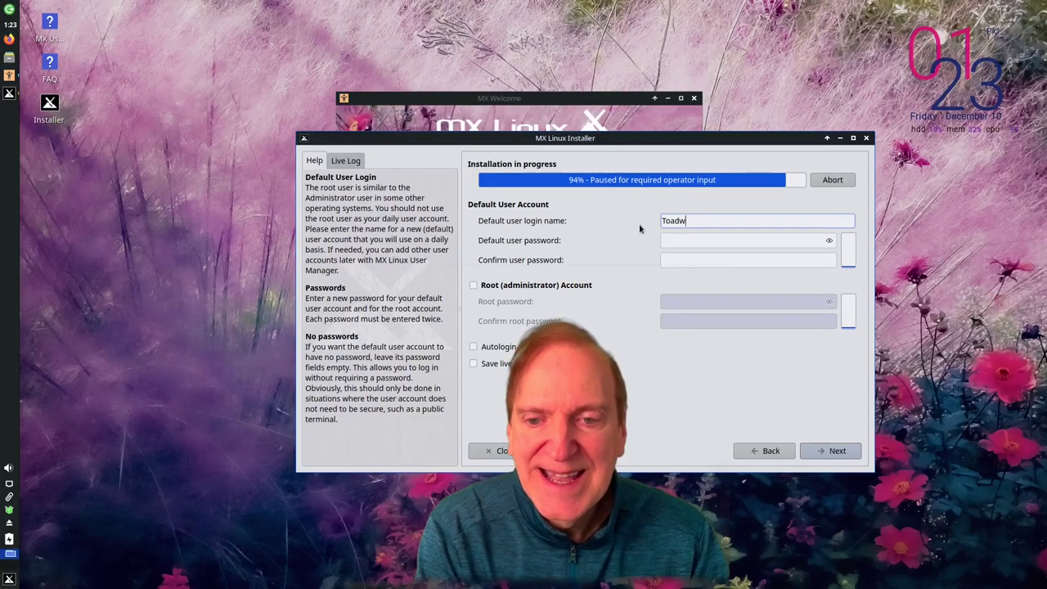
pyautogui.write('ck')
pyautogui.press('Tab')
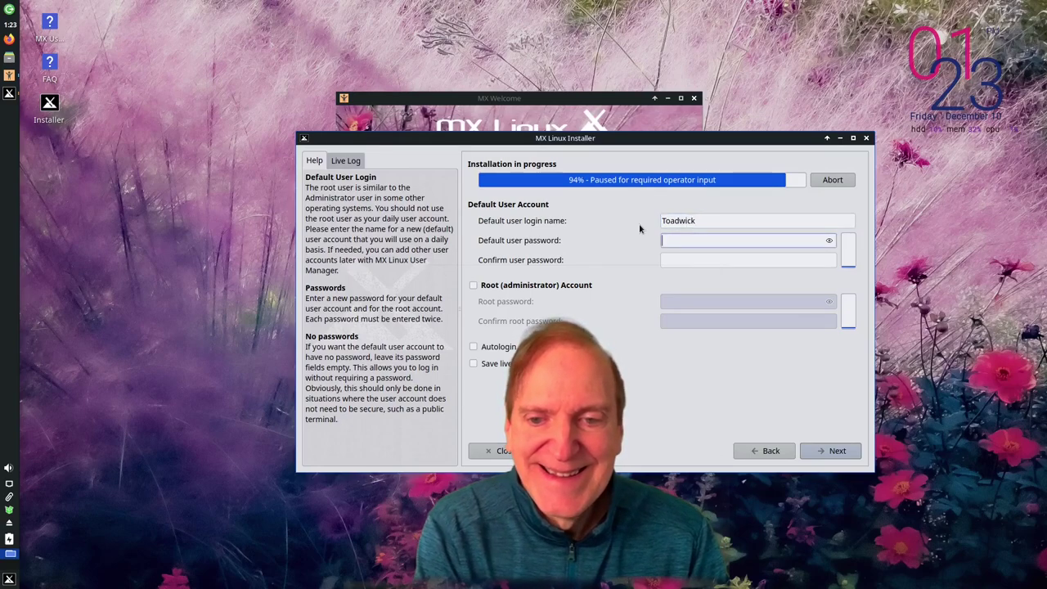
pyautogui.write('•••••••')
pyautogui.press('Tab')
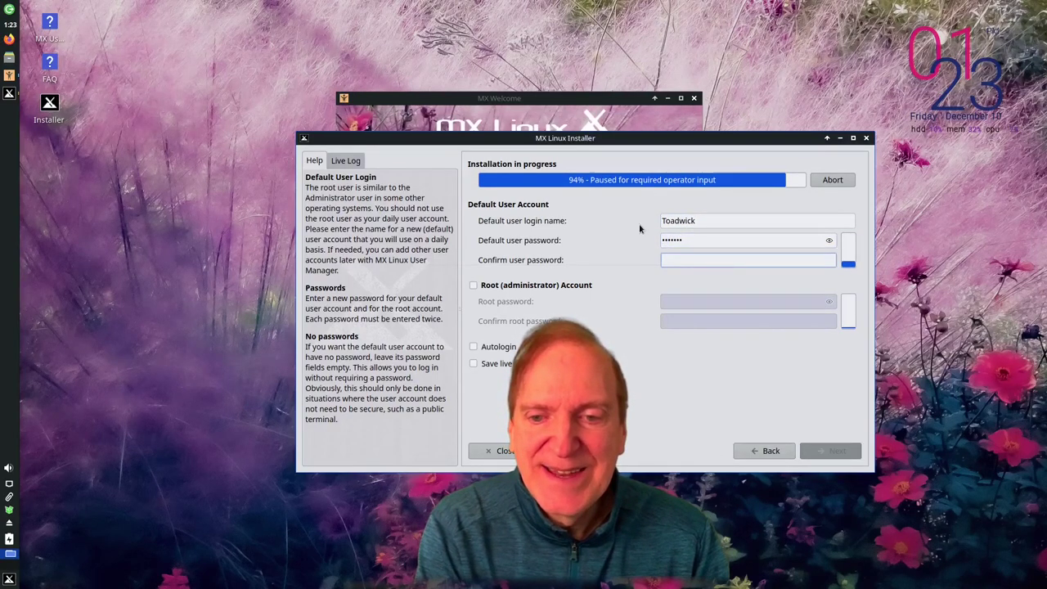
pyautogui.write('•••••••')
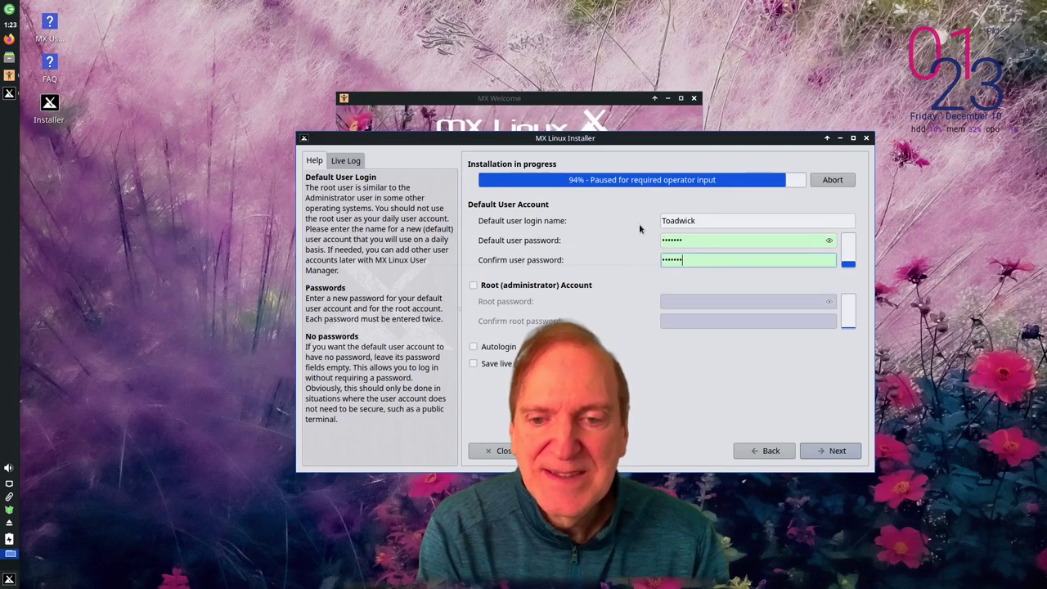
# Step: Enable the root administrator account and enter and confirm its password
pyautogui.click(473, 286)
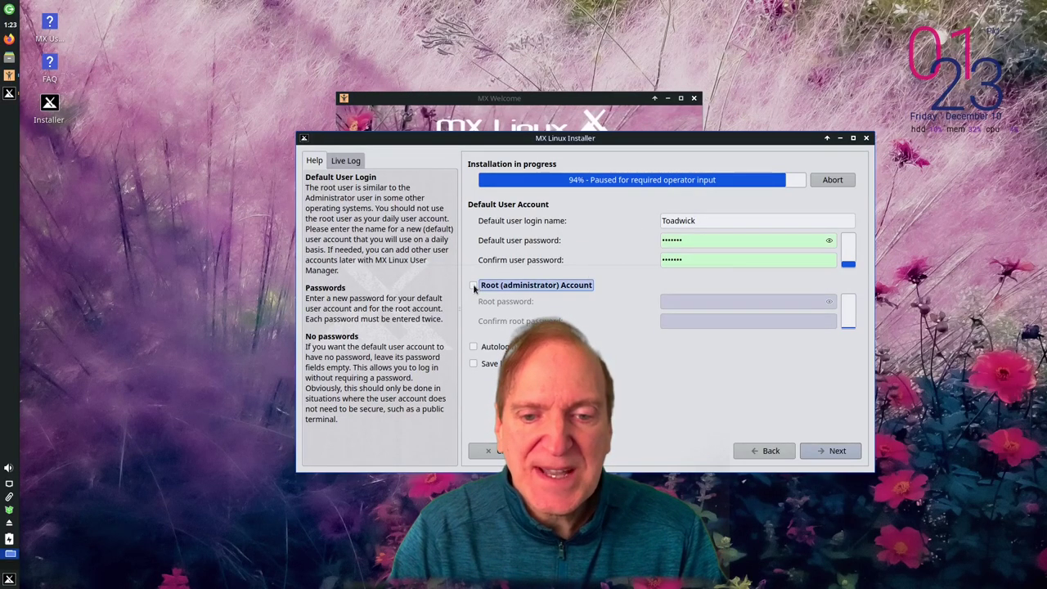
pyautogui.press('Tab')
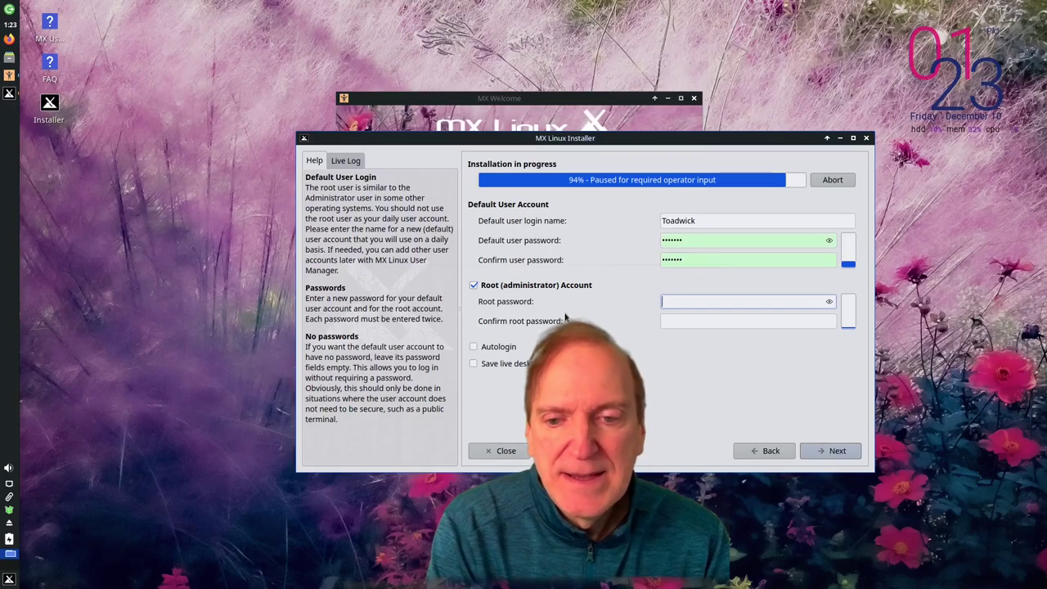
pyautogui.write('•••••••')
pyautogui.press('Tab')
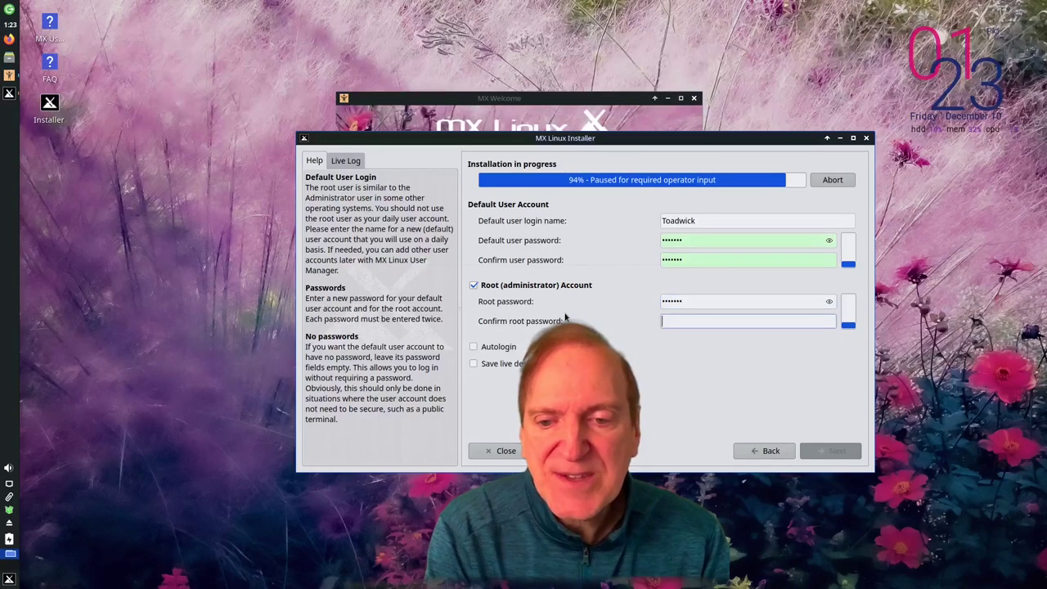
pyautogui.write('•••••••')
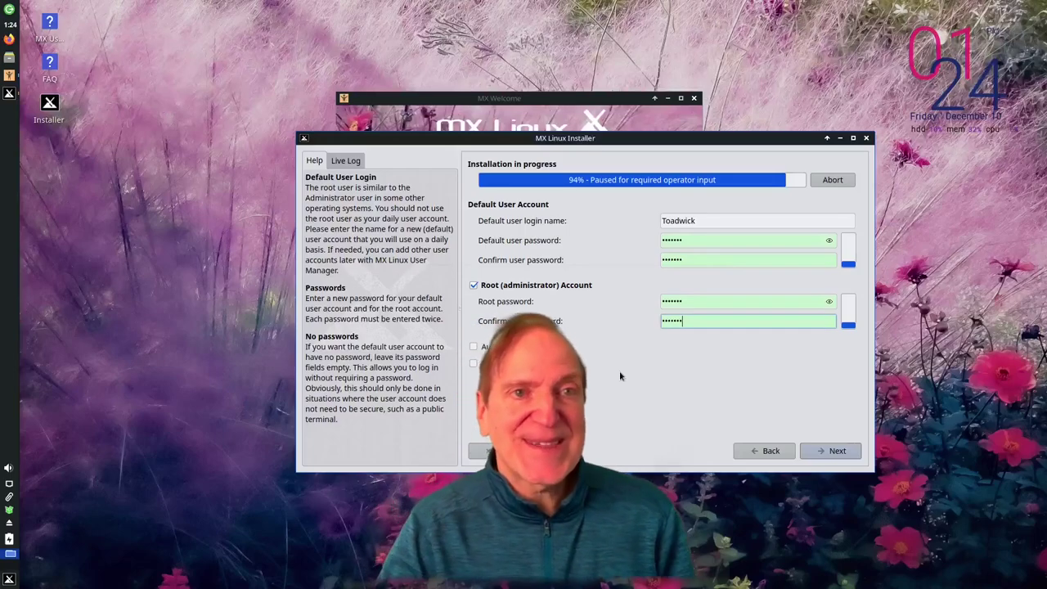
# Step: Get past the user setup page and finish installing, with automatic reboot checked
pyautogui.click(832, 455)
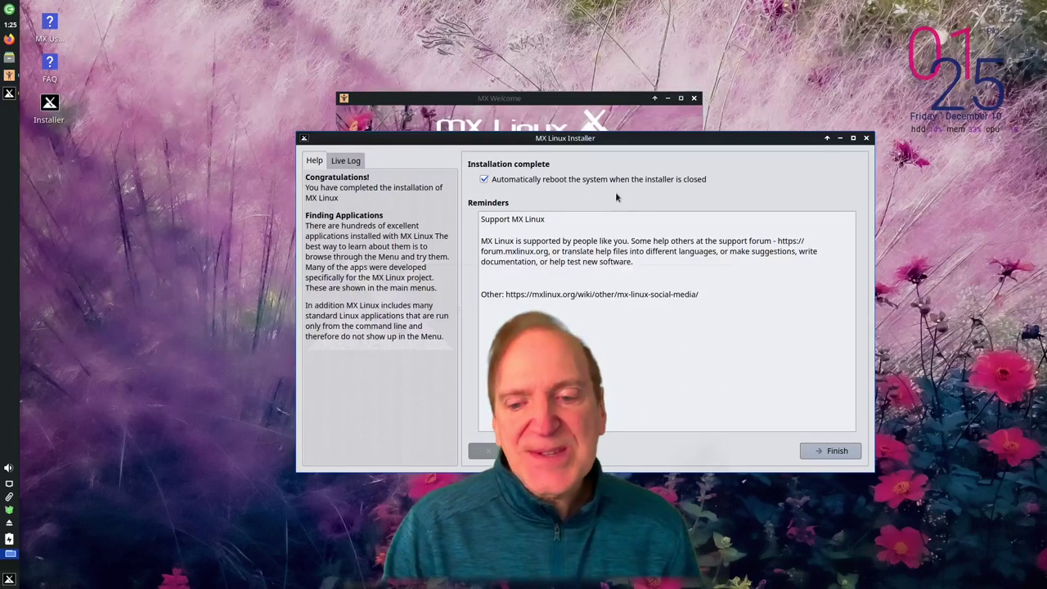
pyautogui.click(828, 456)
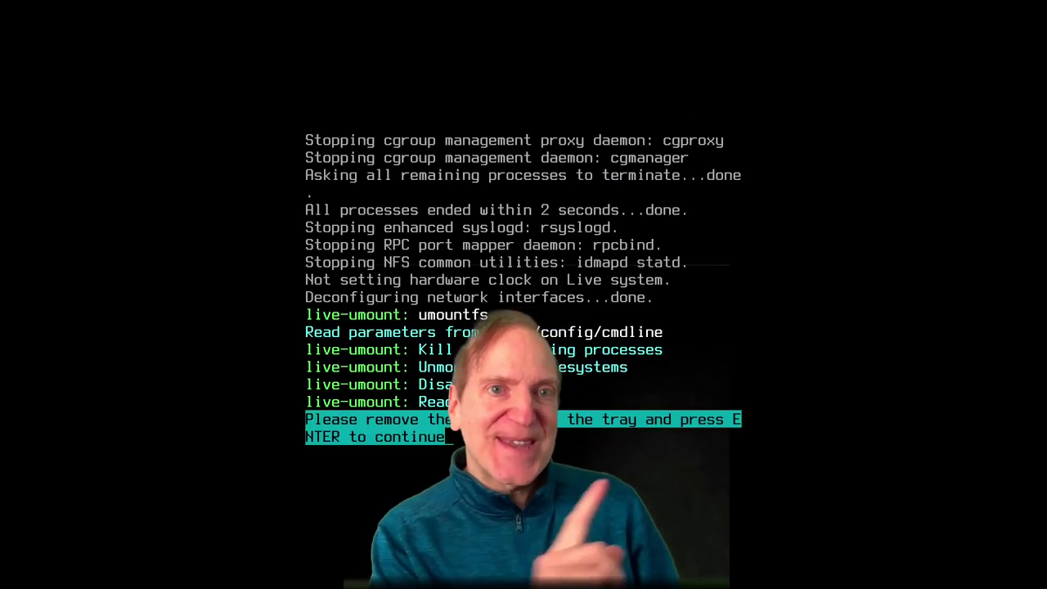
# Step: Confirm the install media is removed so the machine reboots into the new system
pyautogui.press('Return')
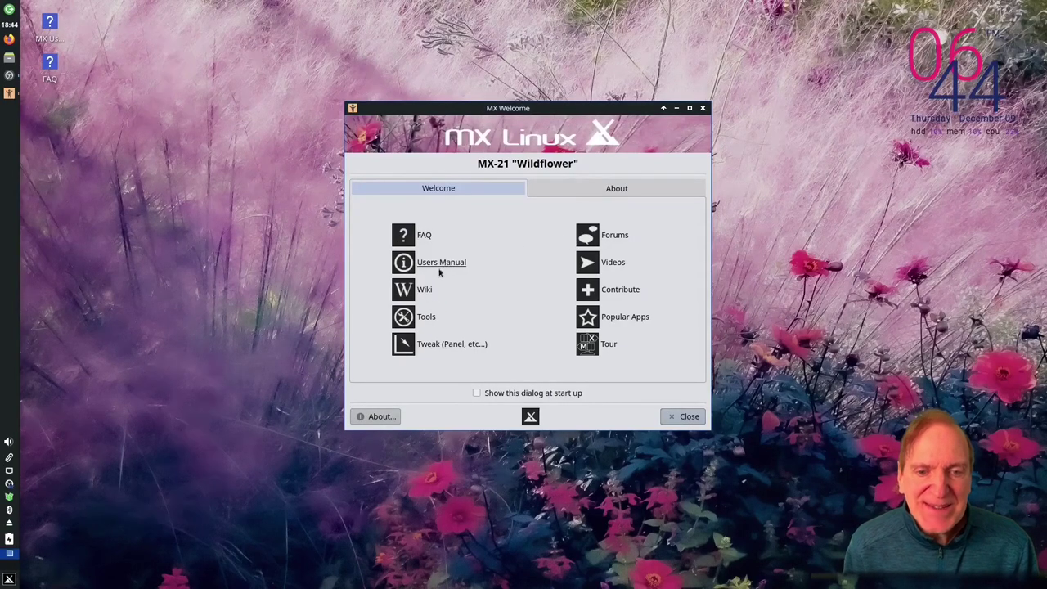
# Step: Open MX Tools from MX Welcome and nudge its window slightly to the right
pyautogui.click(426, 317)
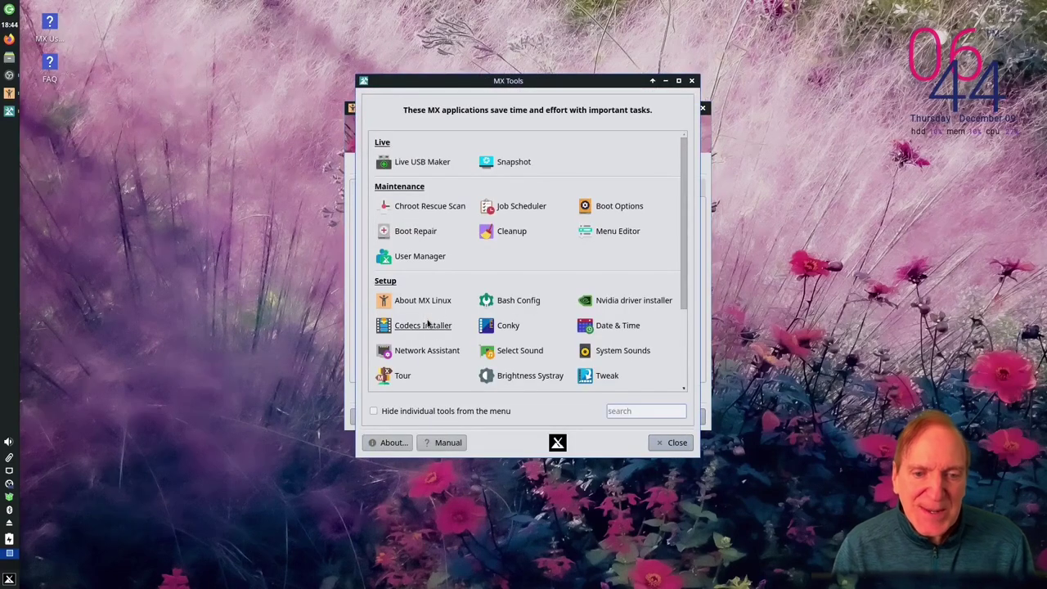
pyautogui.moveTo(525, 82); pyautogui.dragTo(574, 80)
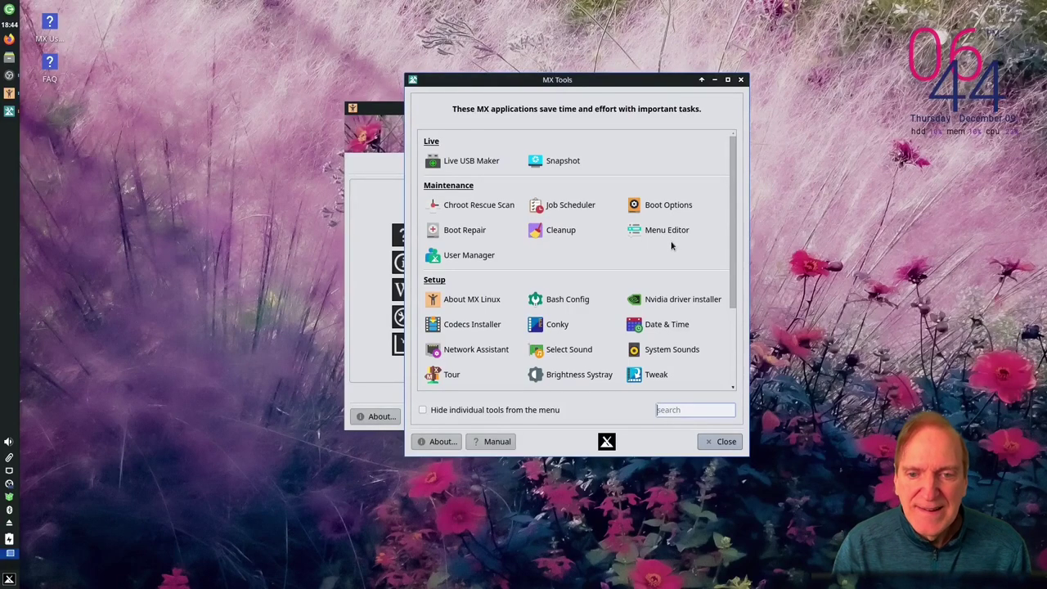
# Step: Launch Boot Options with the admin password and preview the elegant-linen-grey splash theme
pyautogui.click(663, 207)
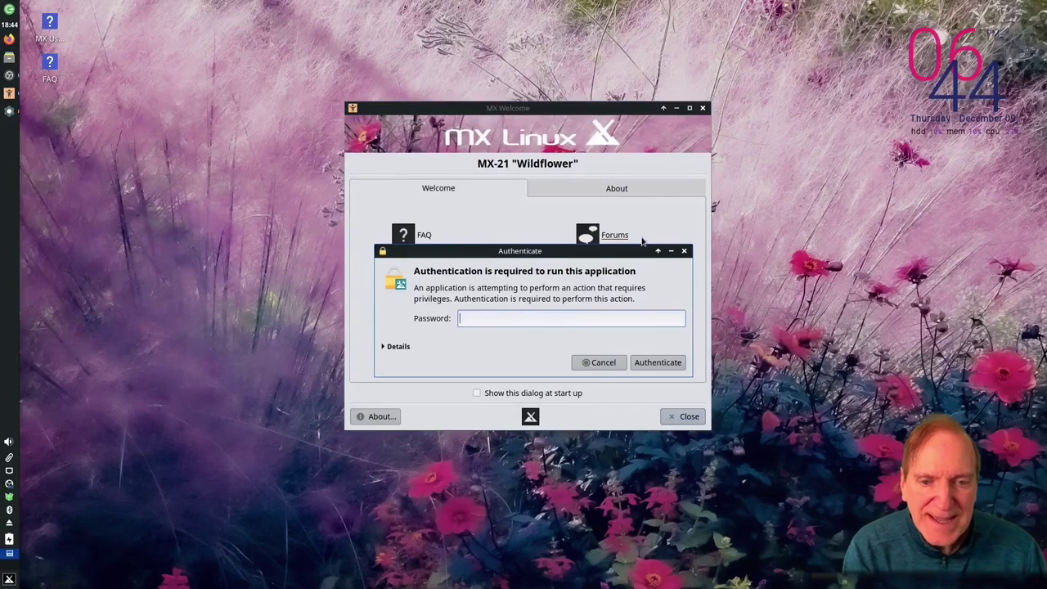
pyautogui.write('•••••')
pyautogui.press('Return')
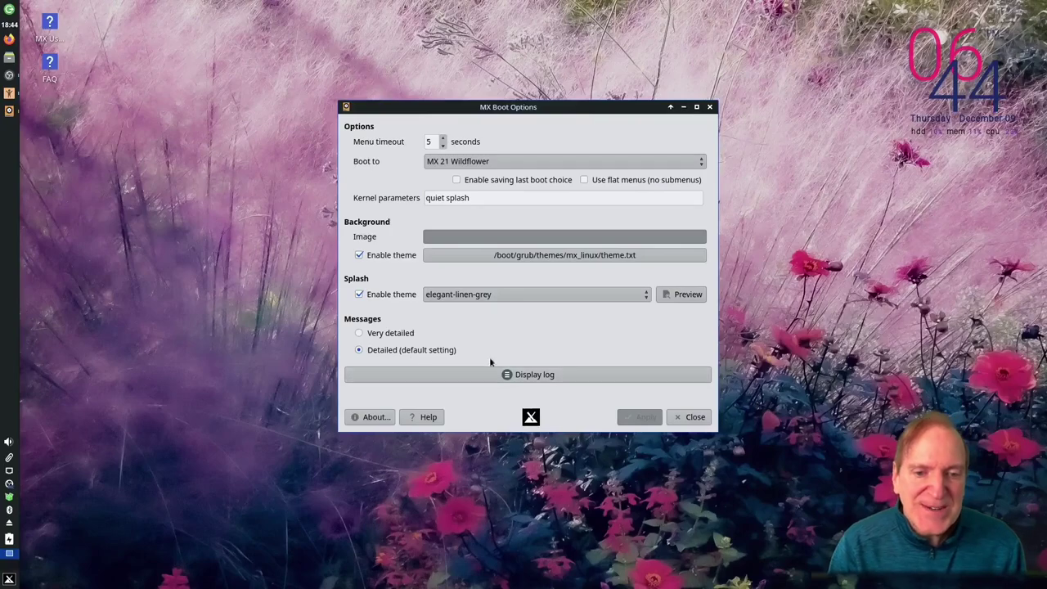
pyautogui.click(680, 295)
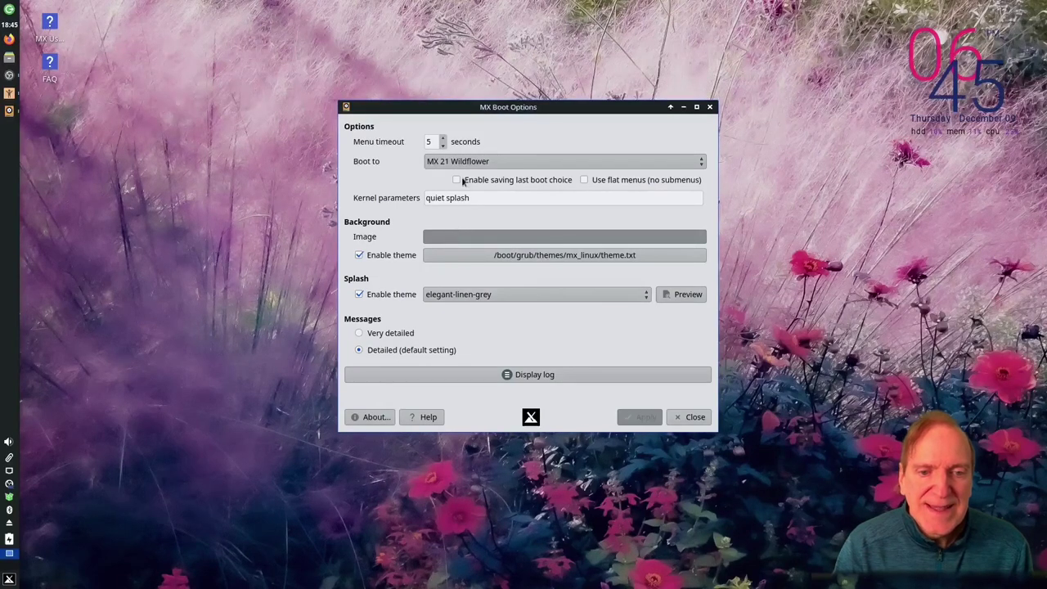
# Step: Set the boot menu timeout to 1 second, keep MX 21 Wildflower as the boot entry, and close
pyautogui.moveTo(431, 141); pyautogui.dragTo(421, 144)
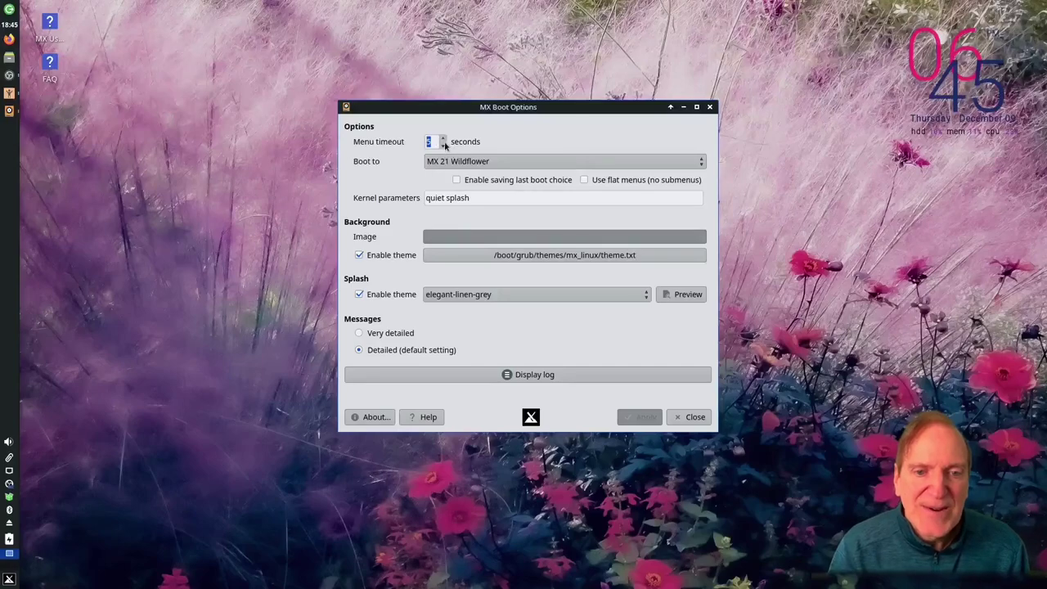
pyautogui.click(442, 146)
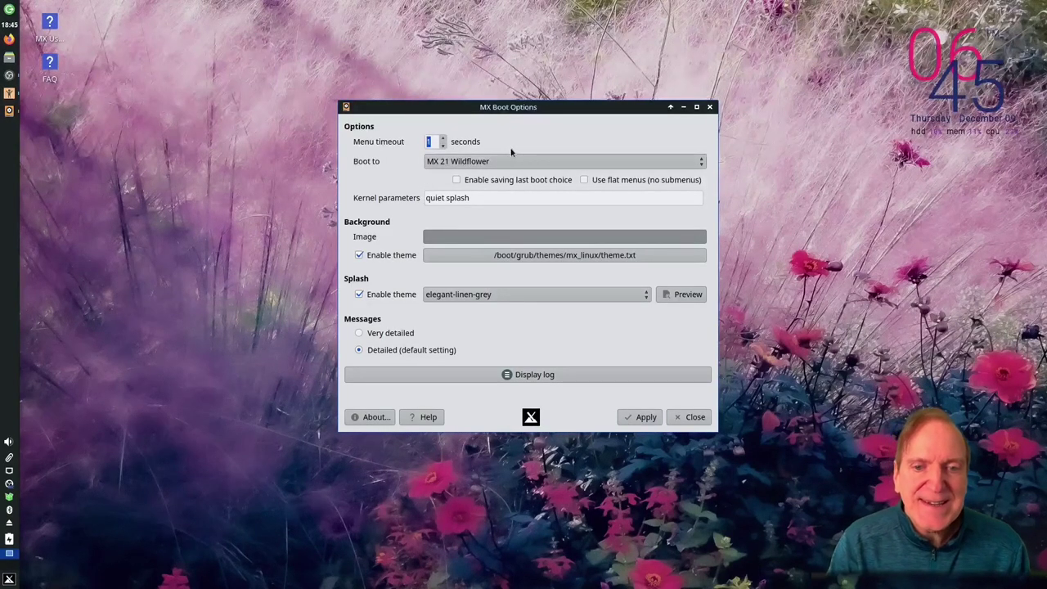
pyautogui.click(701, 163)
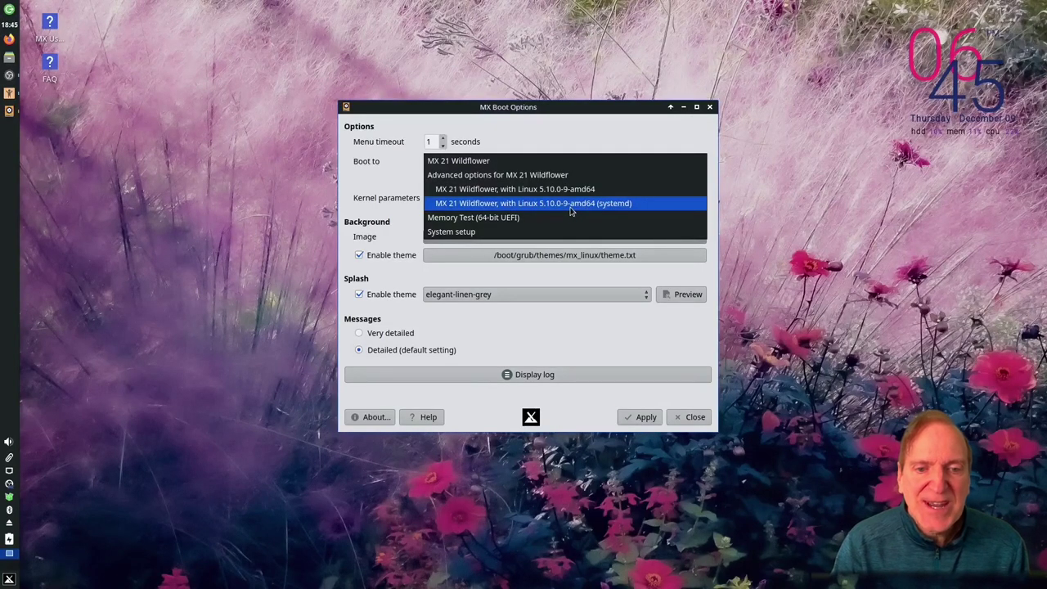
pyautogui.click(590, 125)
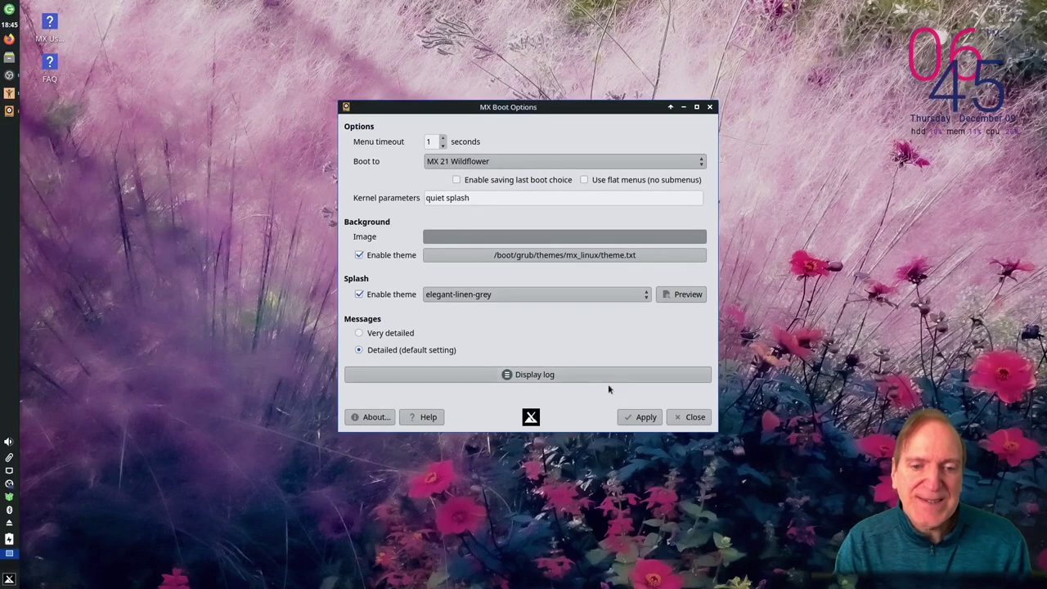
pyautogui.click(679, 419)
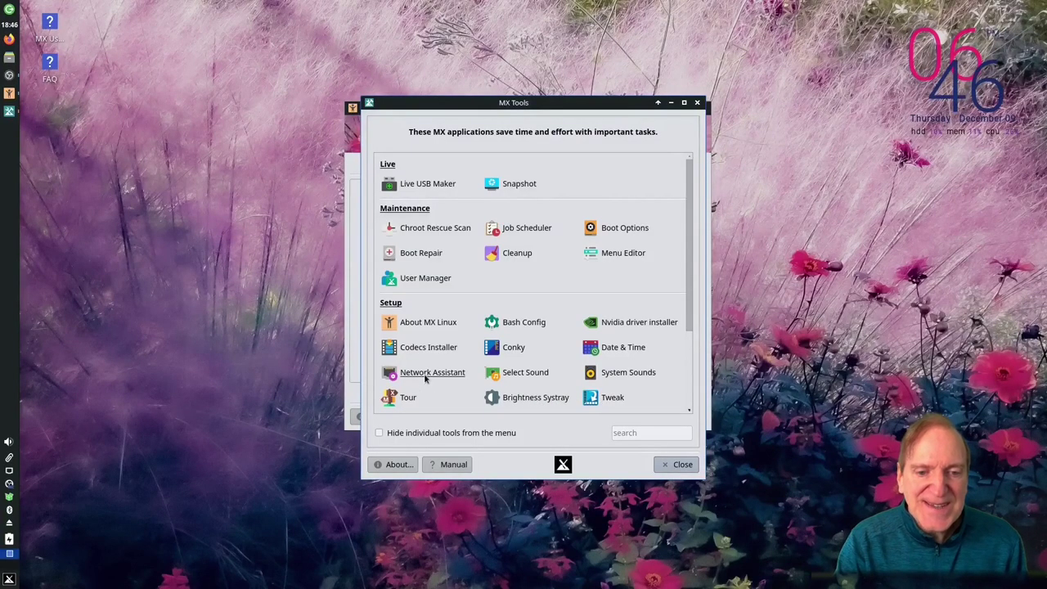
# Step: Scroll down and back up through the full MX Tools list
pyautogui.scroll(-3, 470, 375)
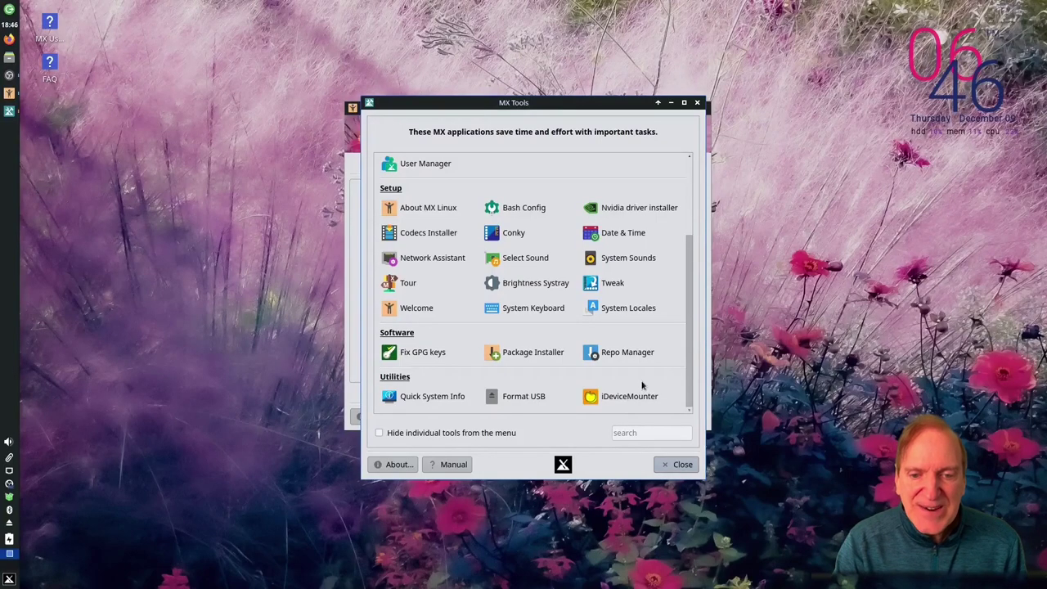
pyautogui.scroll(5, 642, 379)
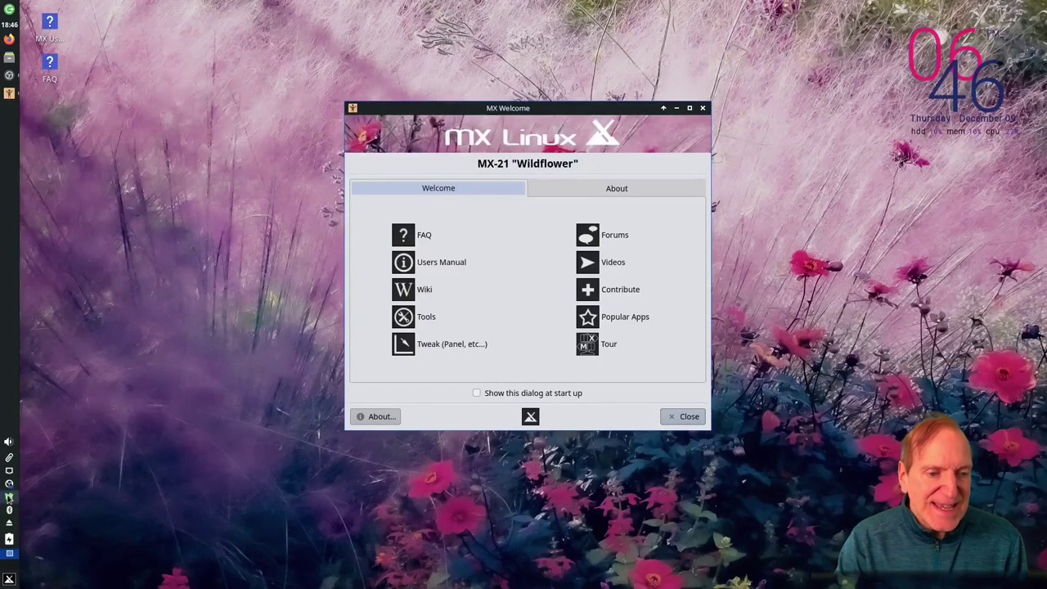
# Step: Open MX Updater's full-upgrade preview and scroll to the 39-package, 137 MB summary
pyautogui.moveTo(9, 497)
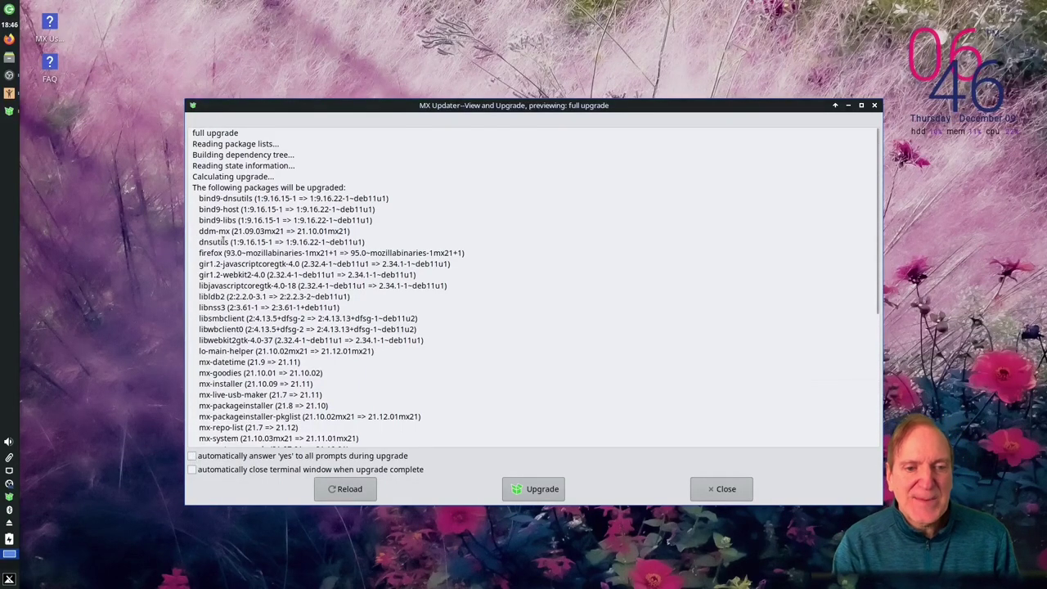
pyautogui.scroll(-5, 237, 254)
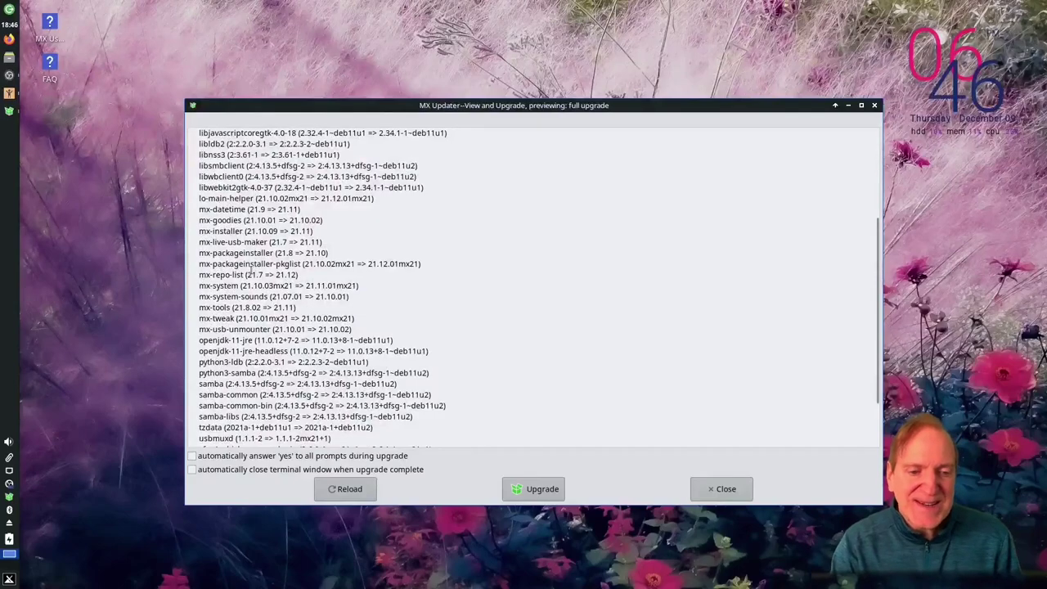
pyautogui.scroll(-3, 250, 270)
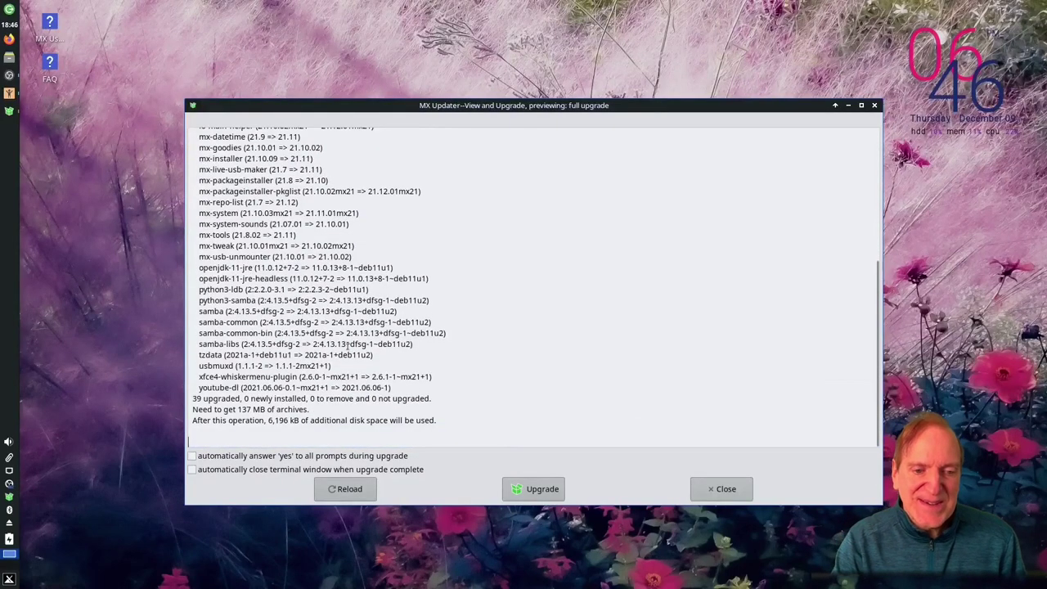
# Step: Start the full upgrade, authorize with the password, confirm with y, then bring MX Welcome forward
pyautogui.click(538, 490)
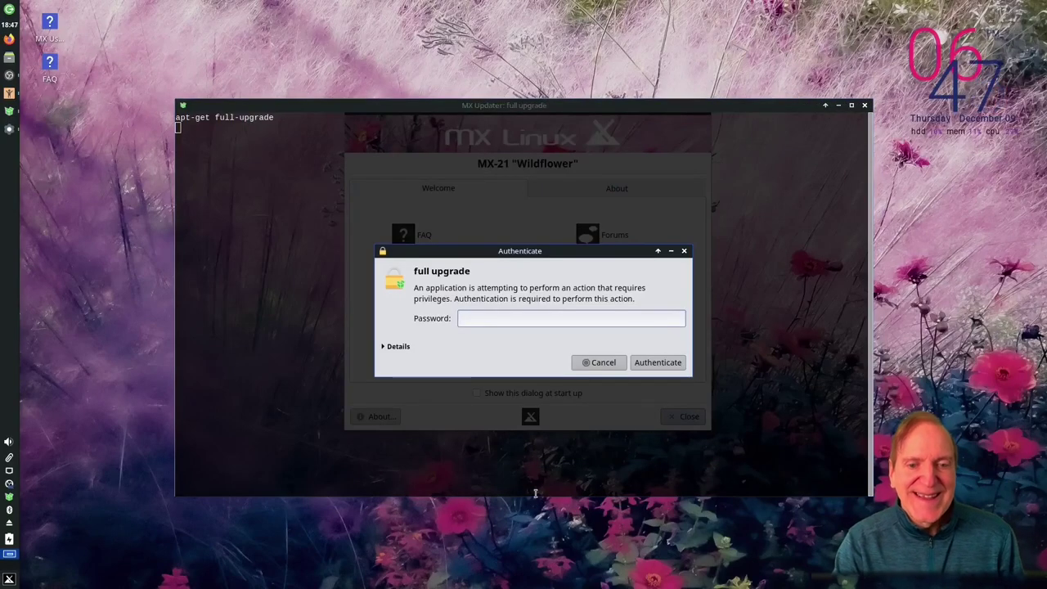
pyautogui.write('***')
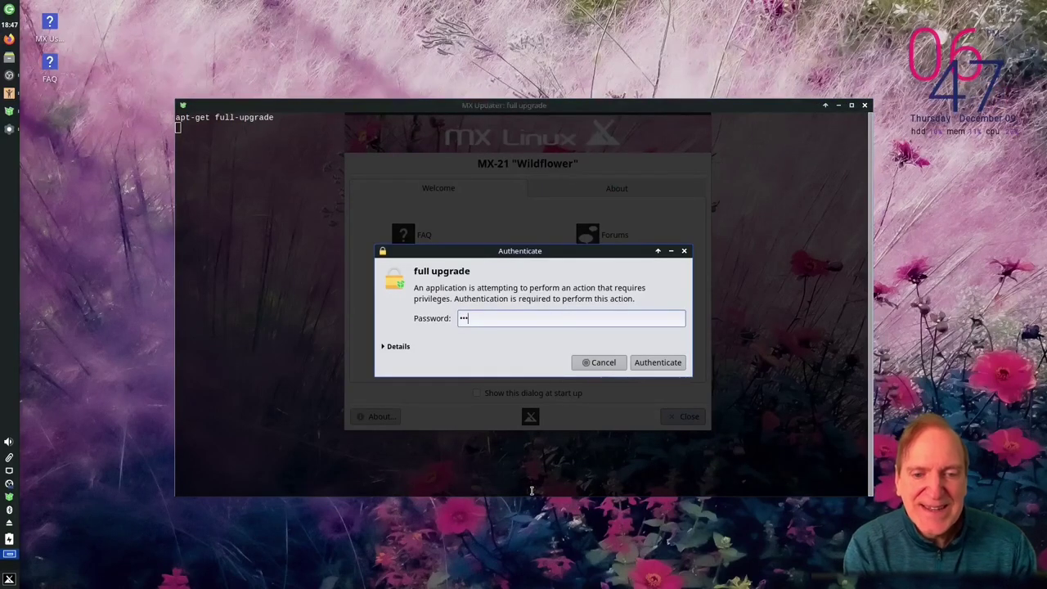
pyautogui.write('****')
pyautogui.press('Return')
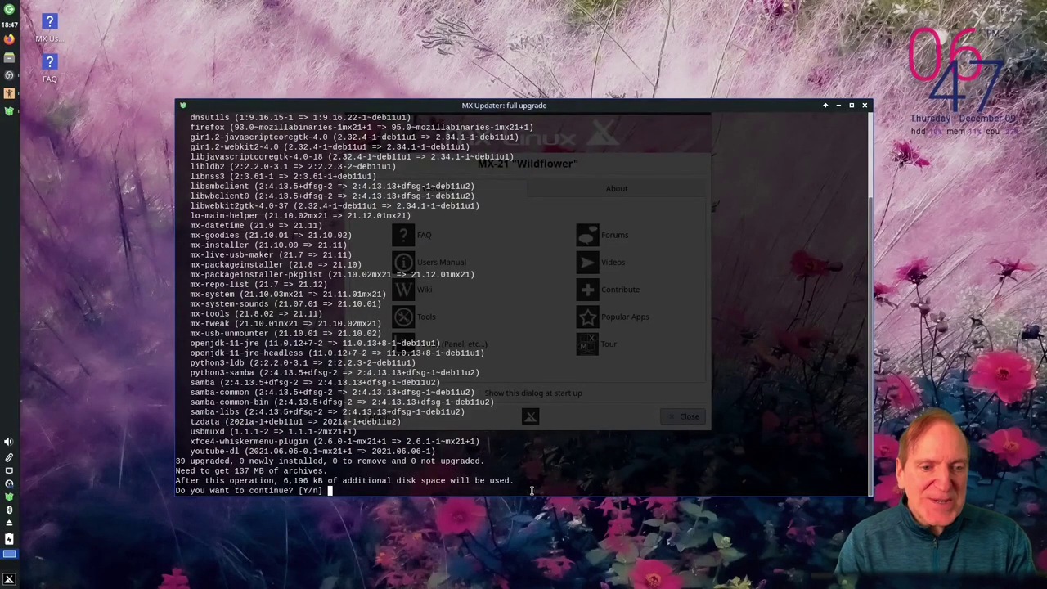
pyautogui.write('y')
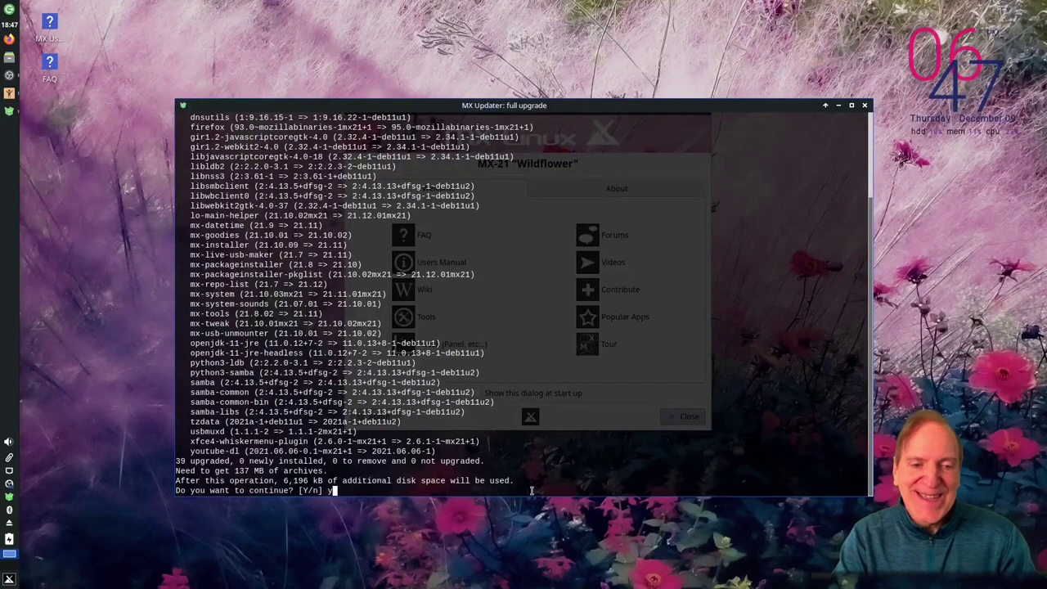
pyautogui.press('Return')
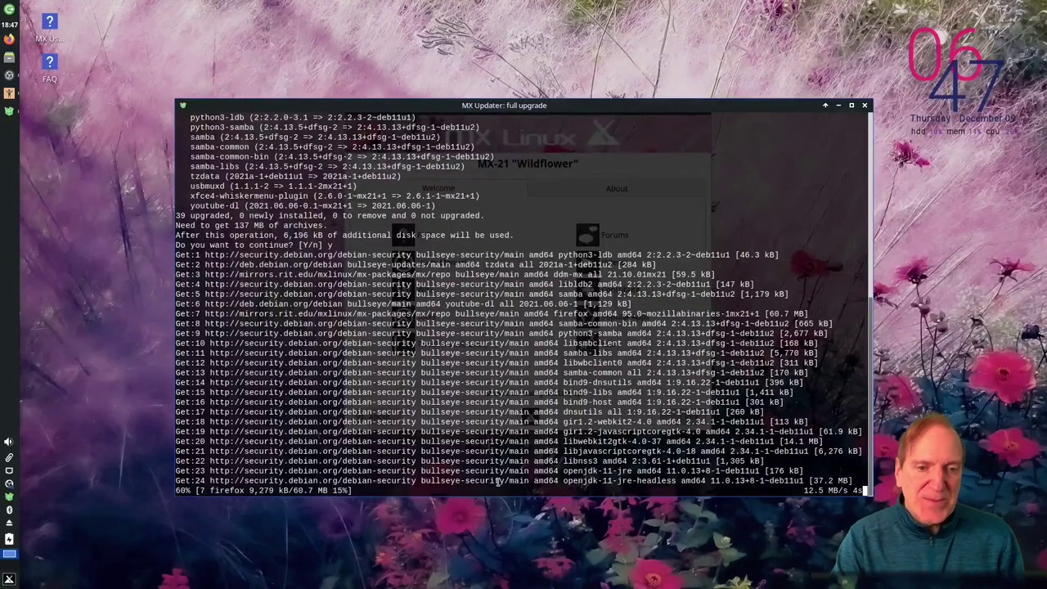
pyautogui.moveTo(595, 113); pyautogui.dragTo(695, 78)
pyautogui.click(581, 111)
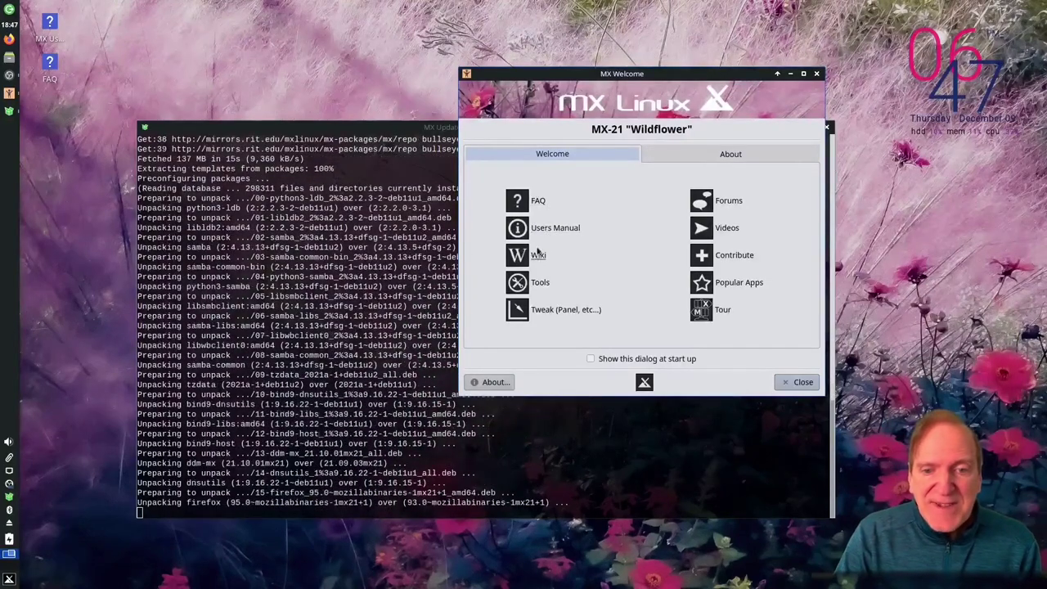
# Step: Launch Tweak (Panel, etc...) and acknowledge the panel settings backup to ~/.restore
pyautogui.click(547, 312)
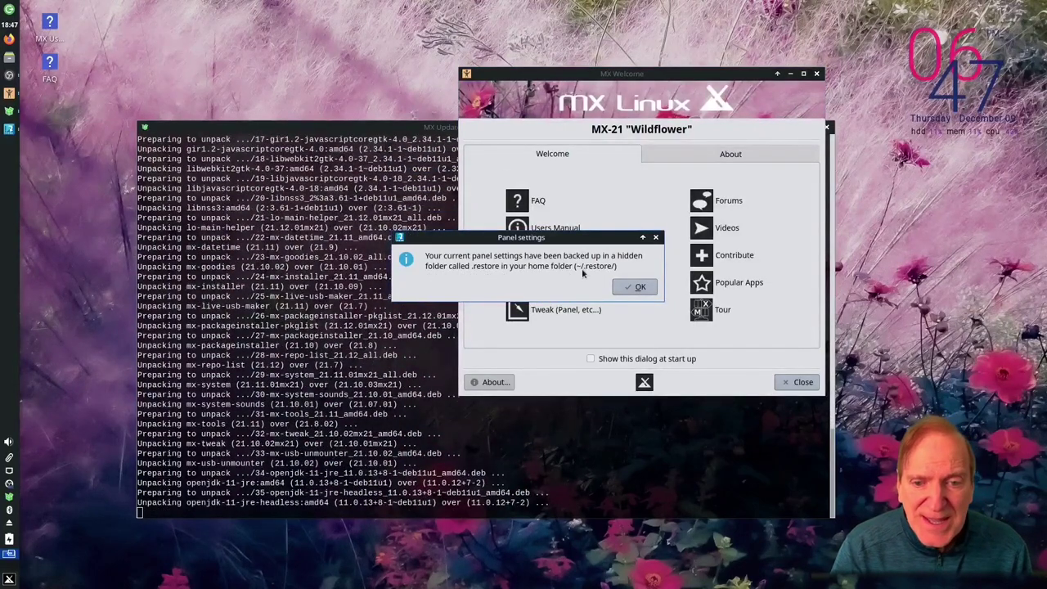
pyautogui.click(638, 287)
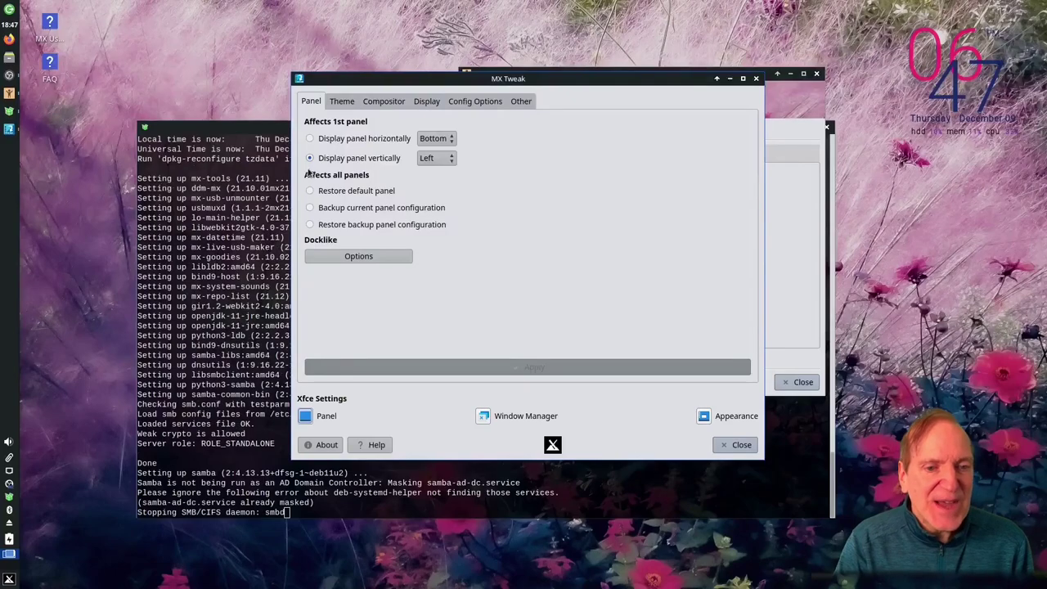
# Step: Switch the first panel from vertical on the Left to horizontal at the Bottom
pyautogui.click(450, 162)
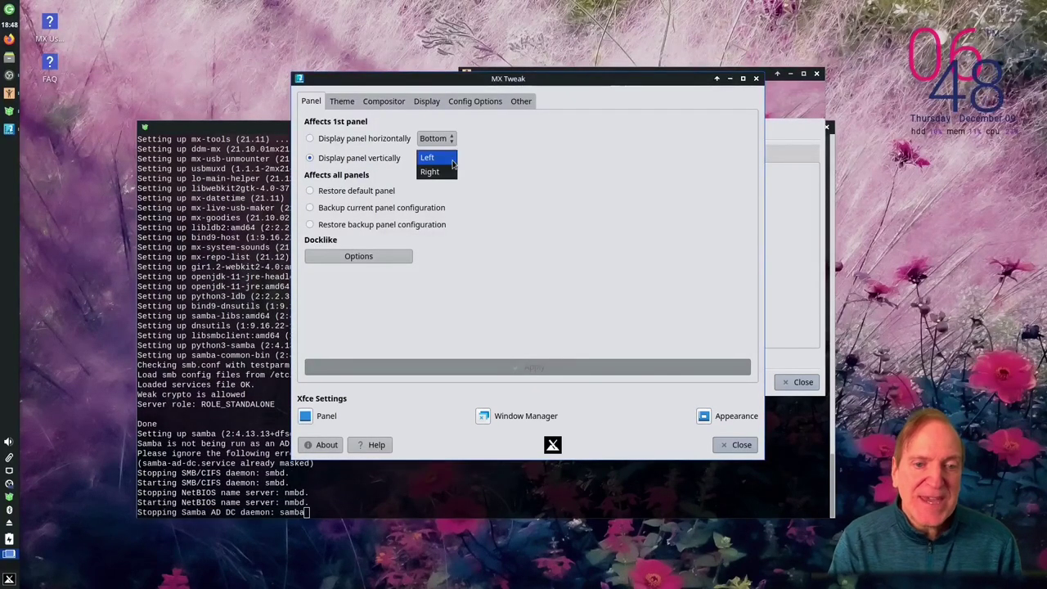
pyautogui.click(452, 160)
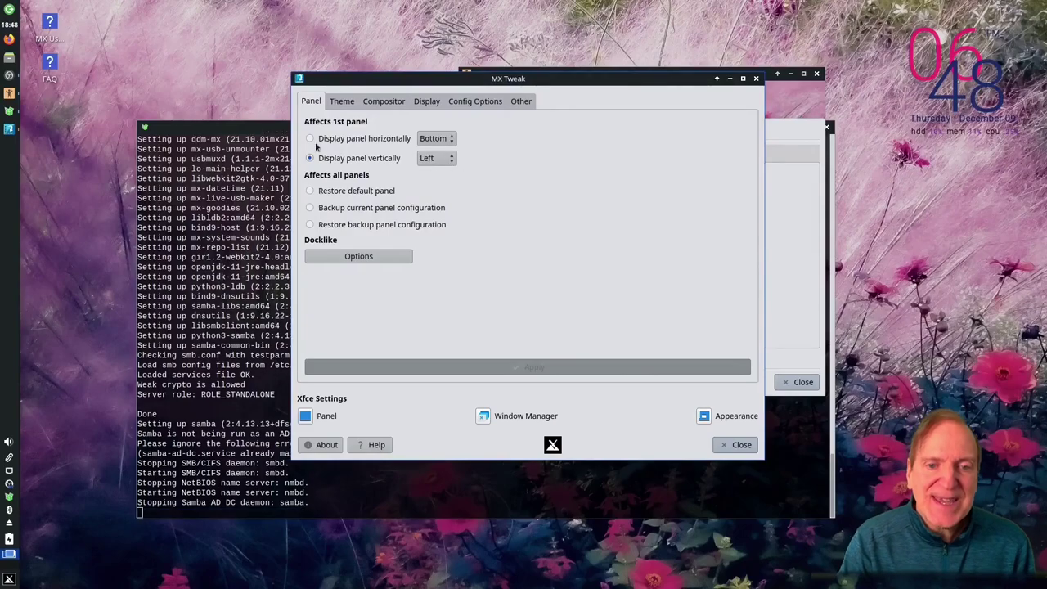
pyautogui.click(310, 139)
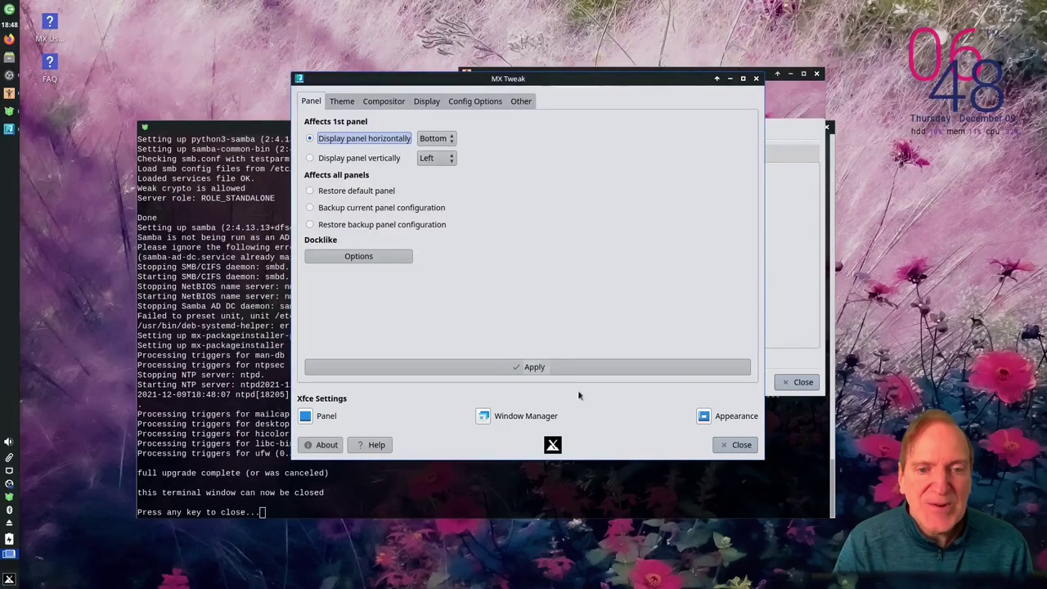
pyautogui.click(442, 139)
pyautogui.click(442, 139)
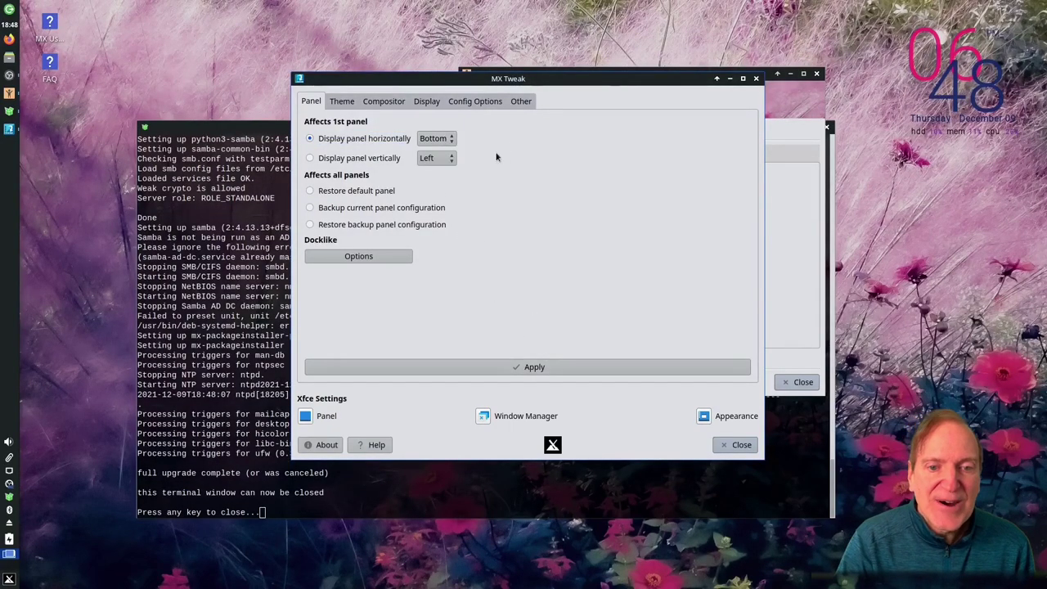
# Step: Apply the bottom horizontal panel, then check the Whisker menu's Development category from it
pyautogui.click(543, 367)
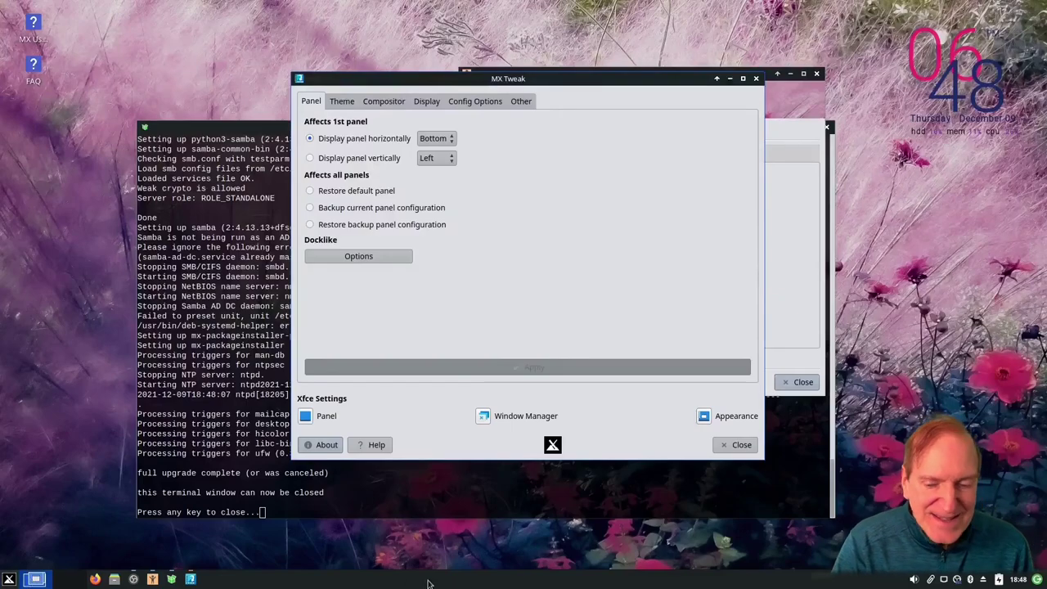
pyautogui.click(9, 579)
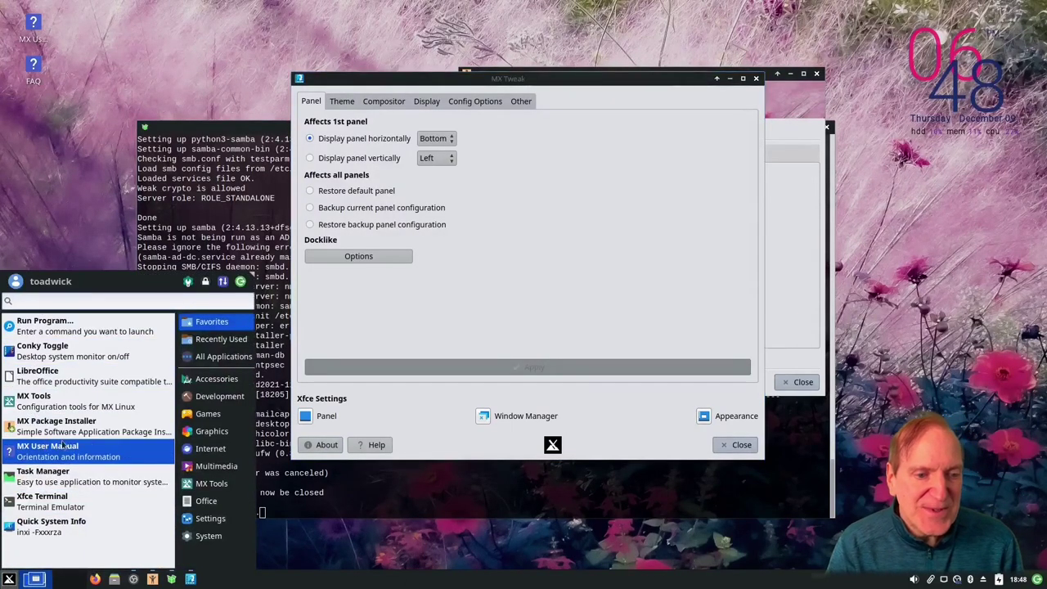
pyautogui.click(219, 396)
pyautogui.click(365, 305)
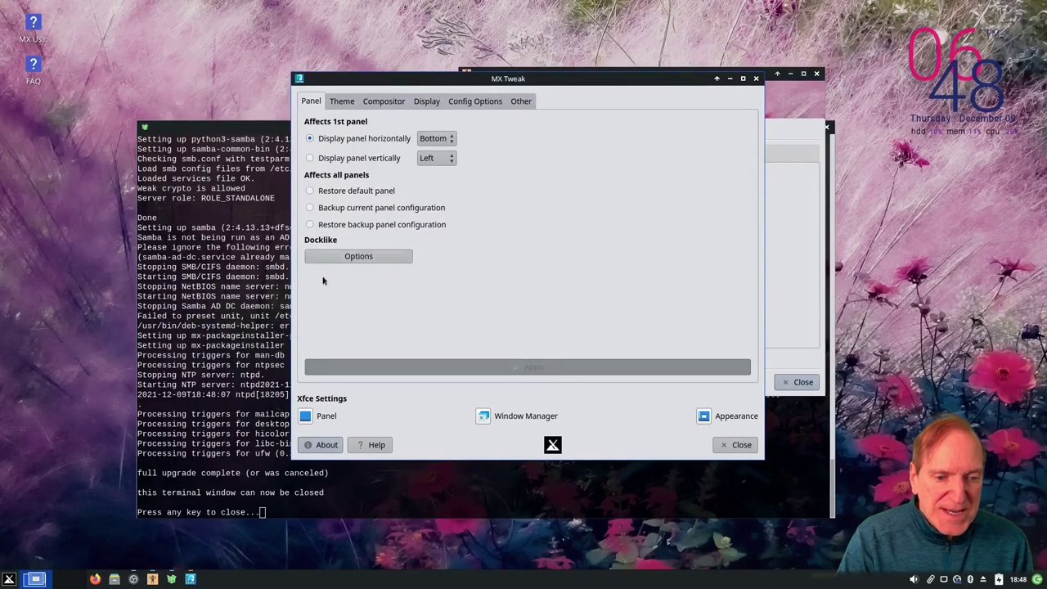
# Step: Enable Docklike preview thumbnails for open windows and close the finished upgrade terminal
pyautogui.click(340, 259)
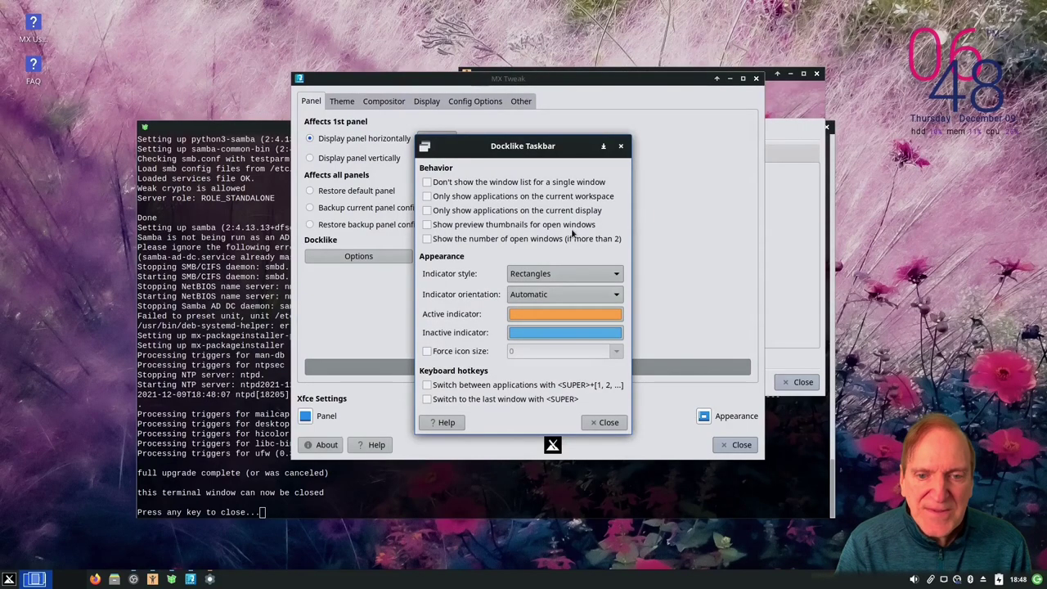
pyautogui.click(426, 225)
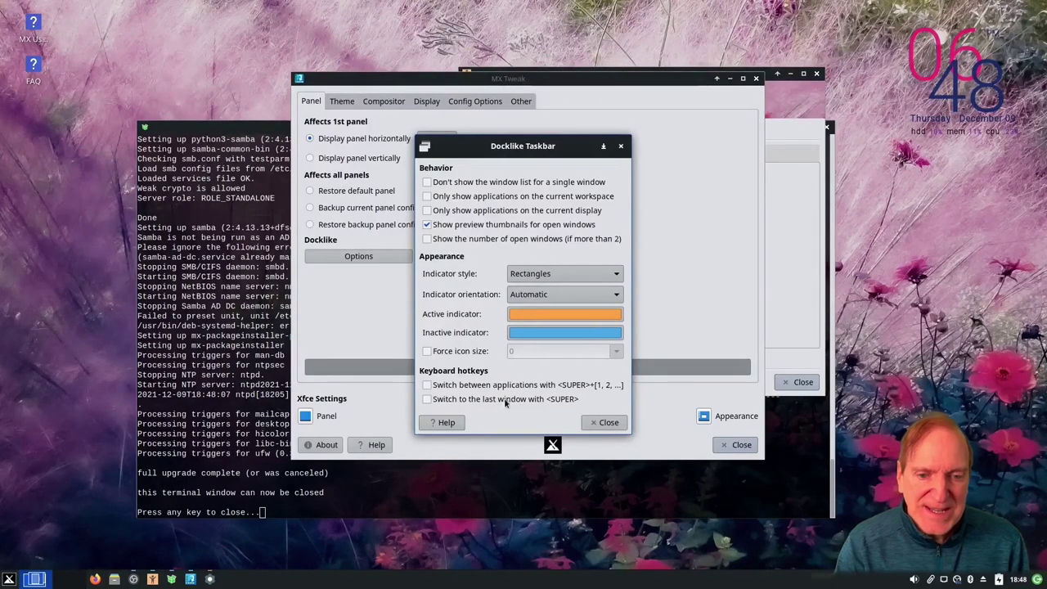
pyautogui.moveTo(191, 579)
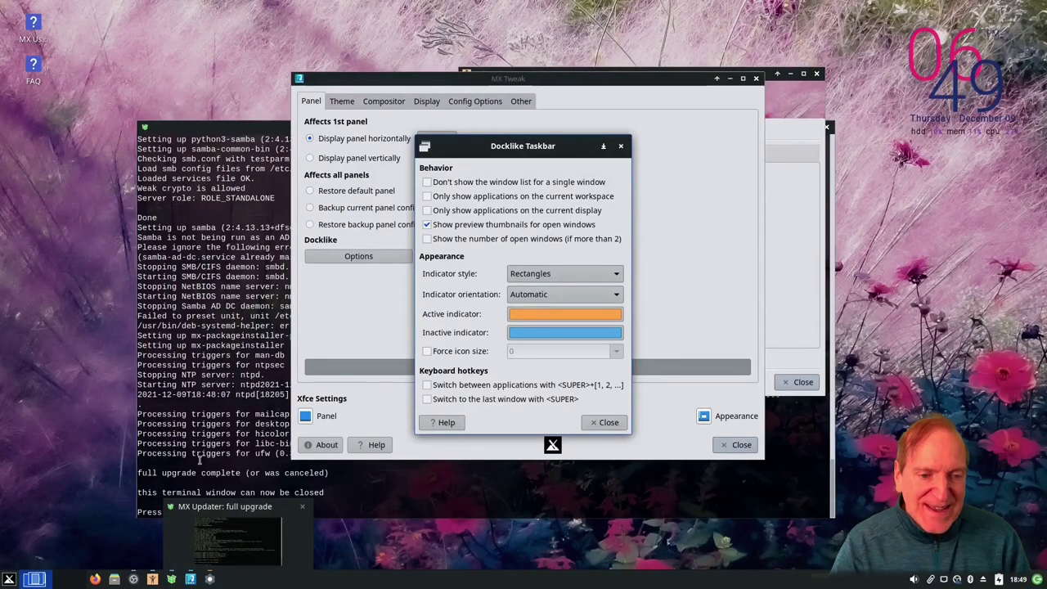
pyautogui.click(172, 579)
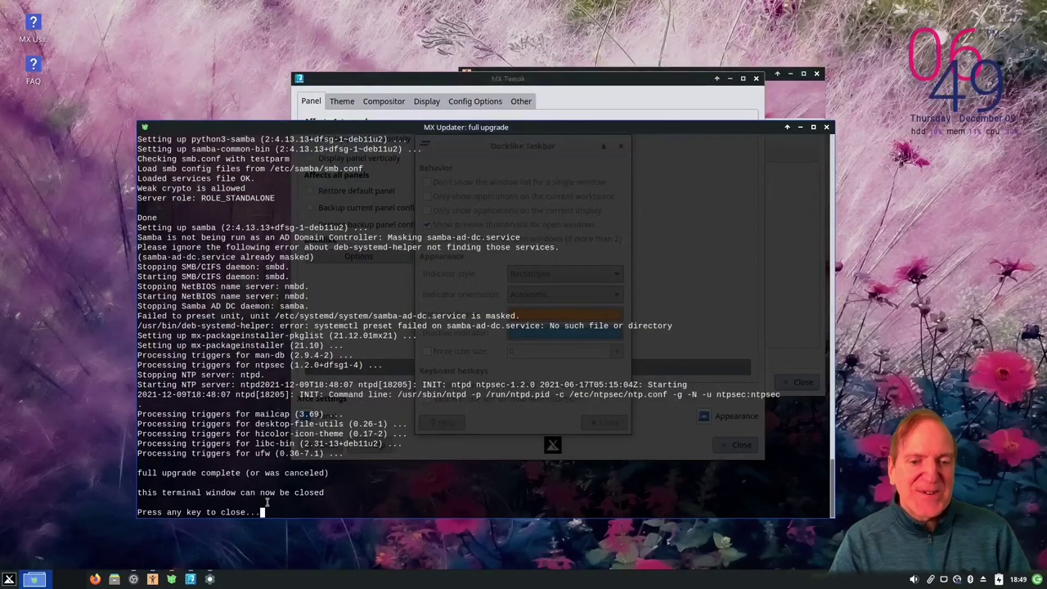
pyautogui.press('Return')
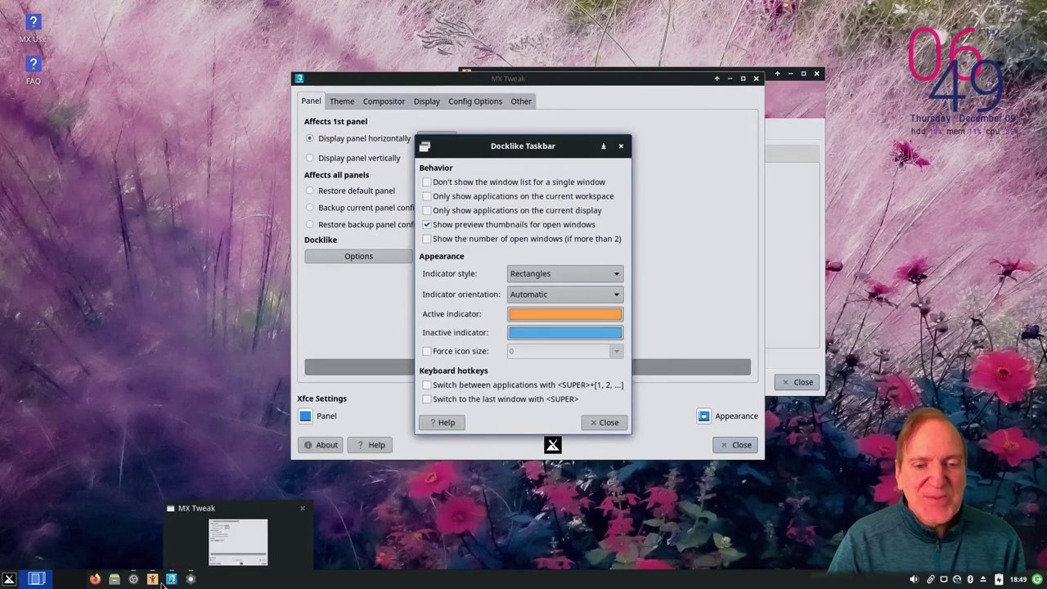
pyautogui.moveTo(151, 580)
pyautogui.moveTo(190, 579)
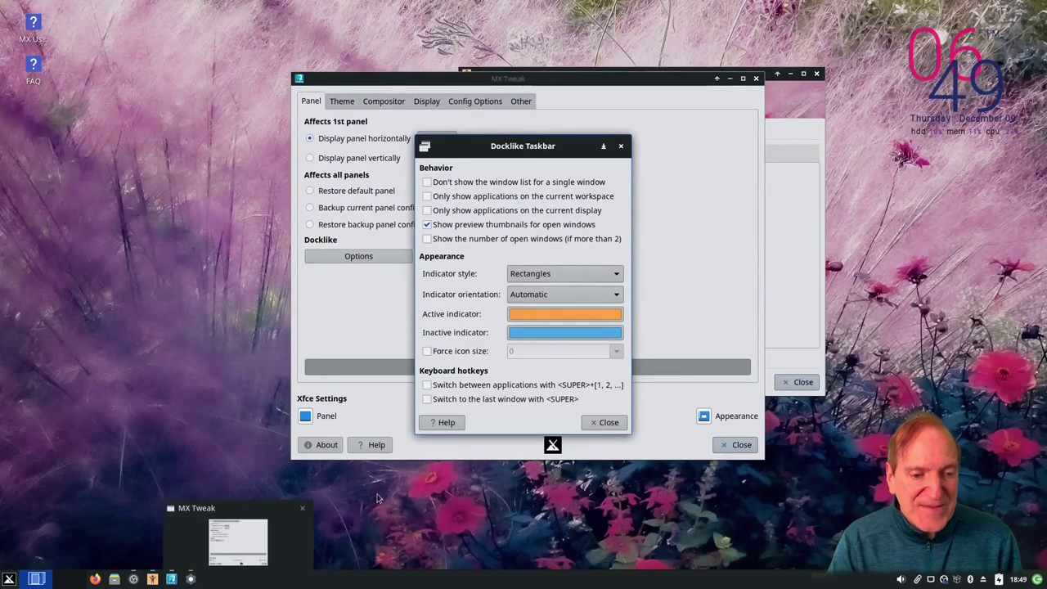
# Step: Close Docklike settings, move MX Tweak lower and right, and show its Theme page
pyautogui.click(606, 422)
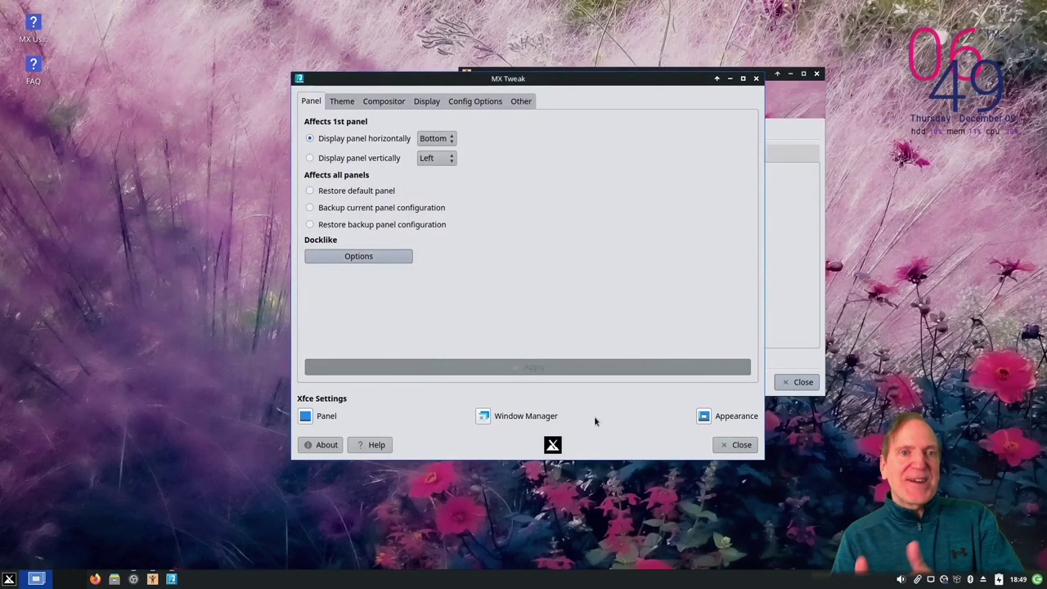
pyautogui.moveTo(553, 83); pyautogui.dragTo(521, 114)
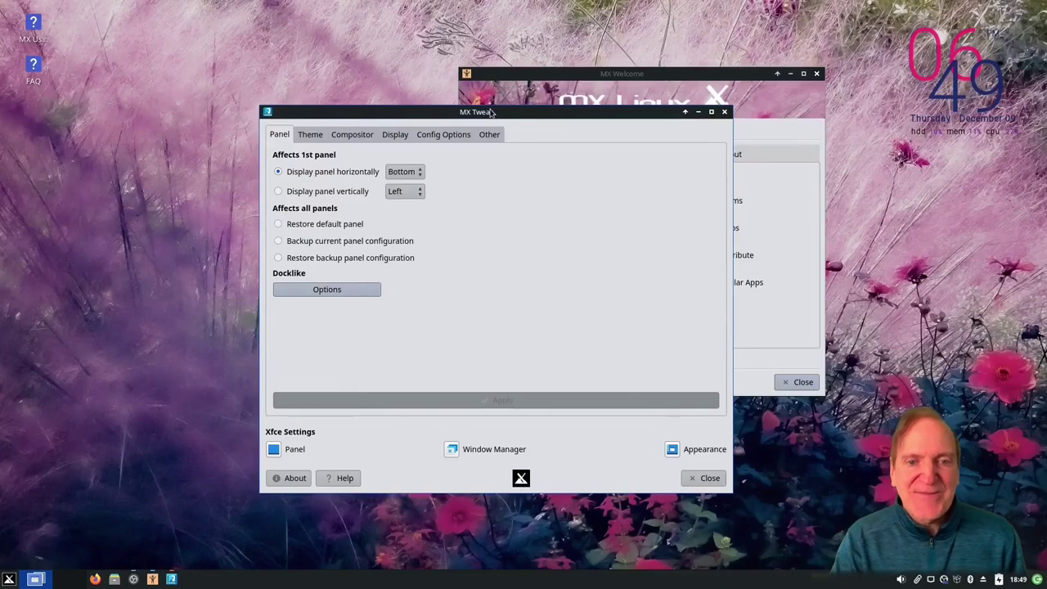
pyautogui.moveTo(491, 112); pyautogui.dragTo(542, 123)
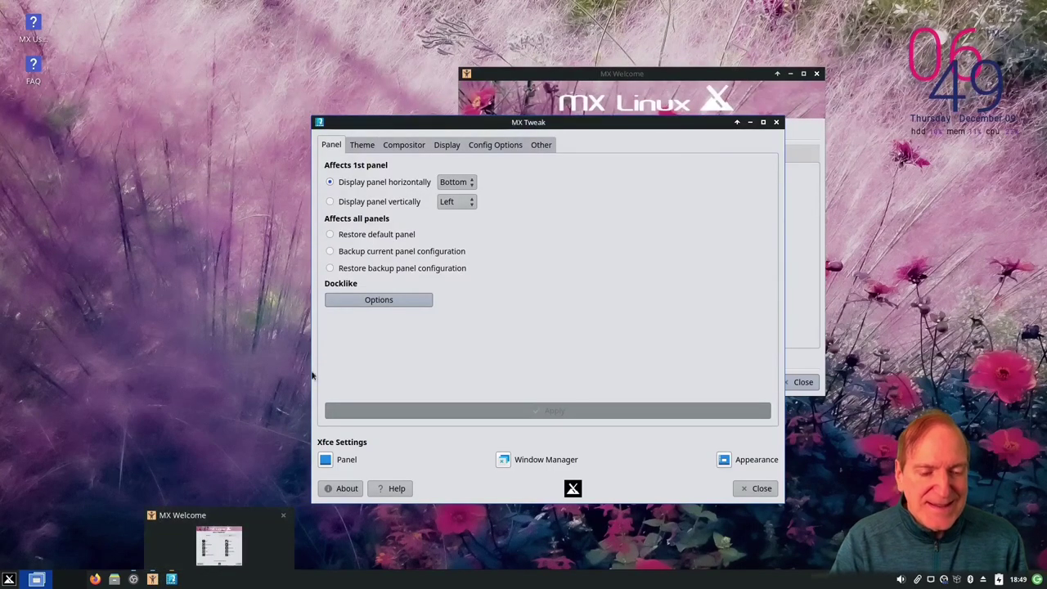
pyautogui.click(363, 146)
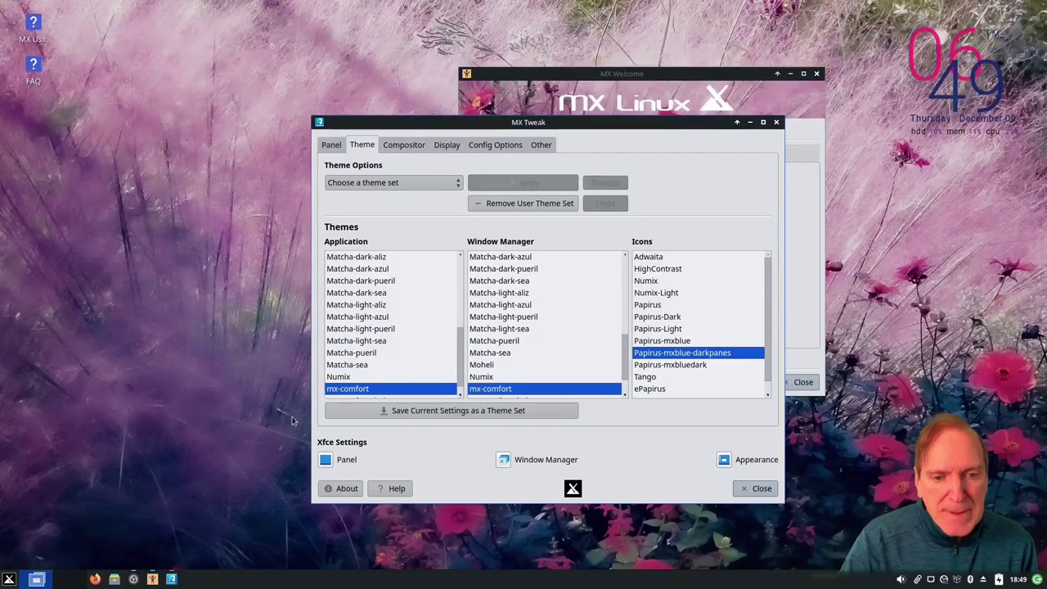
# Step: Open the home folder in the file manager and drag MX Tweak to sit beside it
pyautogui.click(115, 580)
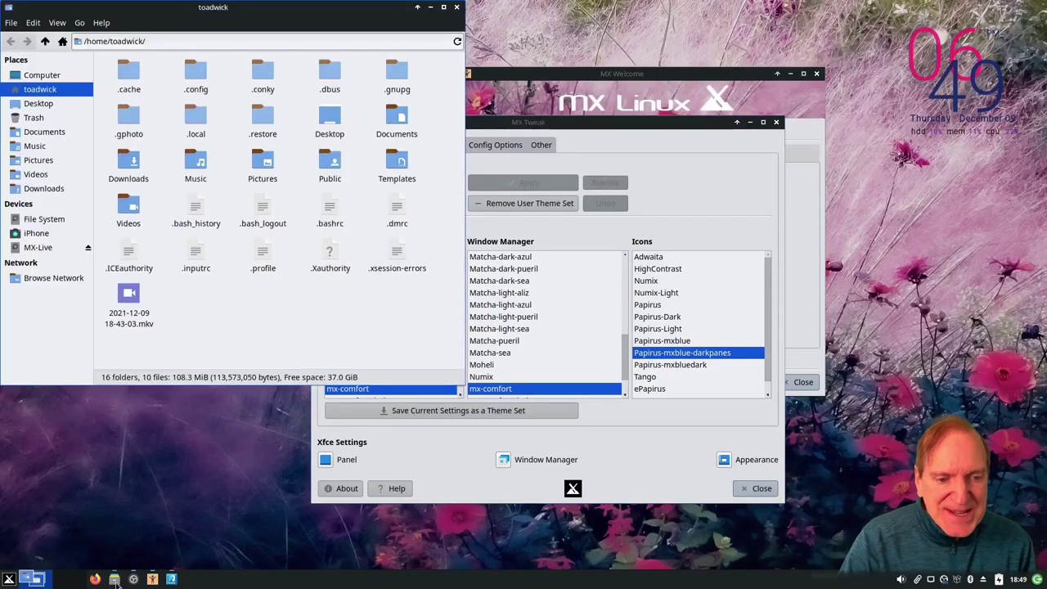
pyautogui.moveTo(583, 126); pyautogui.dragTo(757, 120)
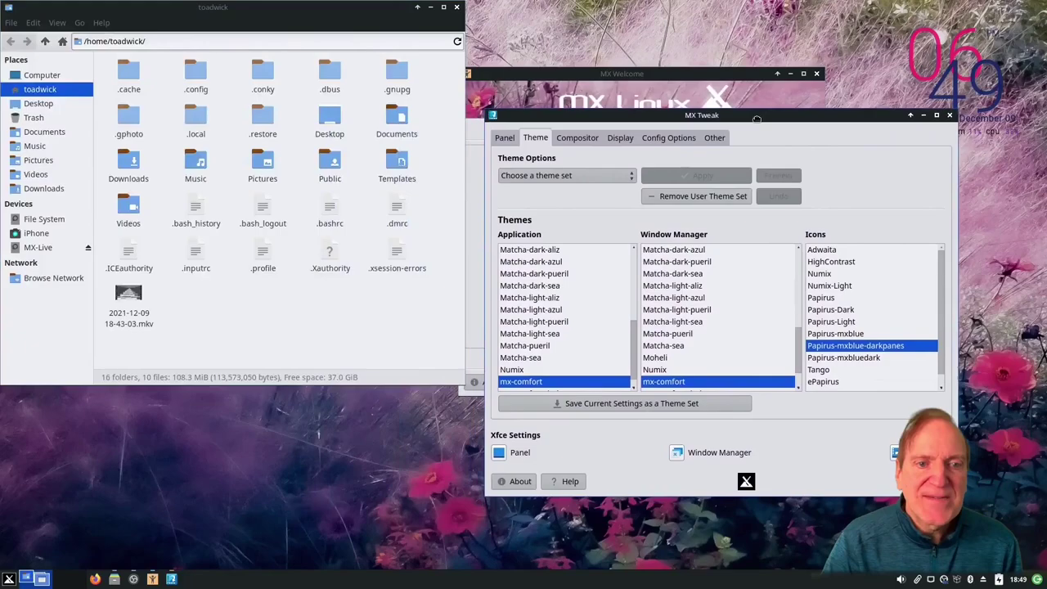
# Step: Preview Matcha-dark-pueril, Matcha-dark-aliz, Greybird-dark-mx, Emacs and Matcha-azul application themes, settling on Matcha-dark-azul
pyautogui.click(520, 275)
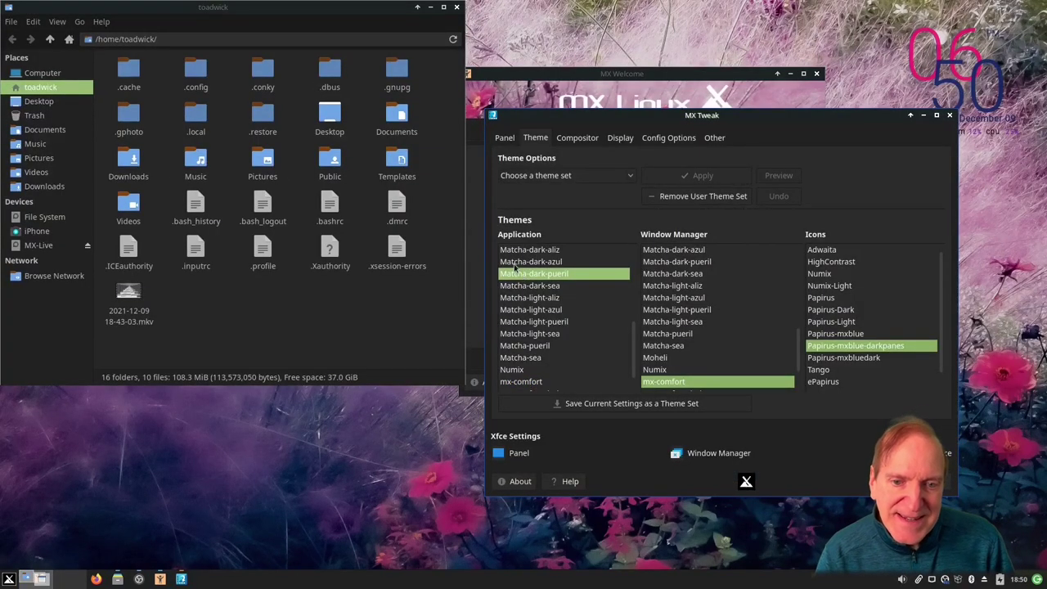
pyautogui.click(515, 264)
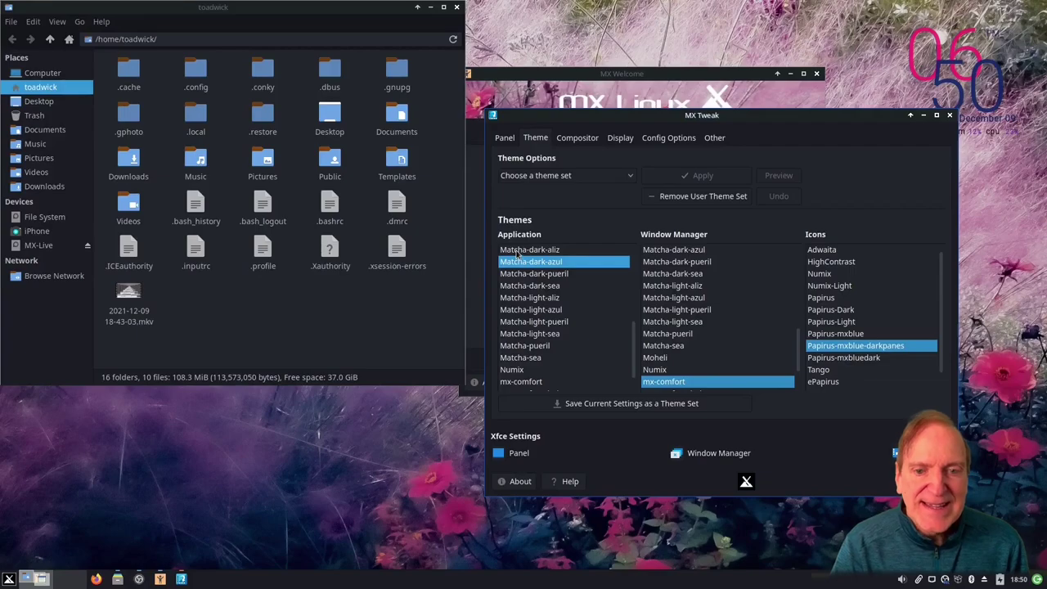
pyautogui.click(516, 252)
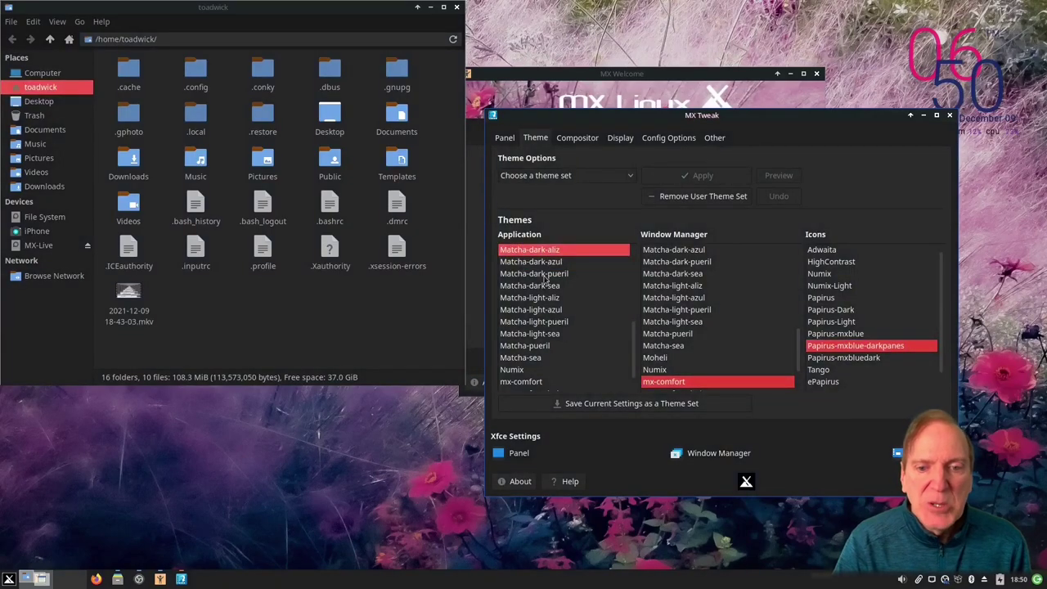
pyautogui.scroll(2, 546, 280)
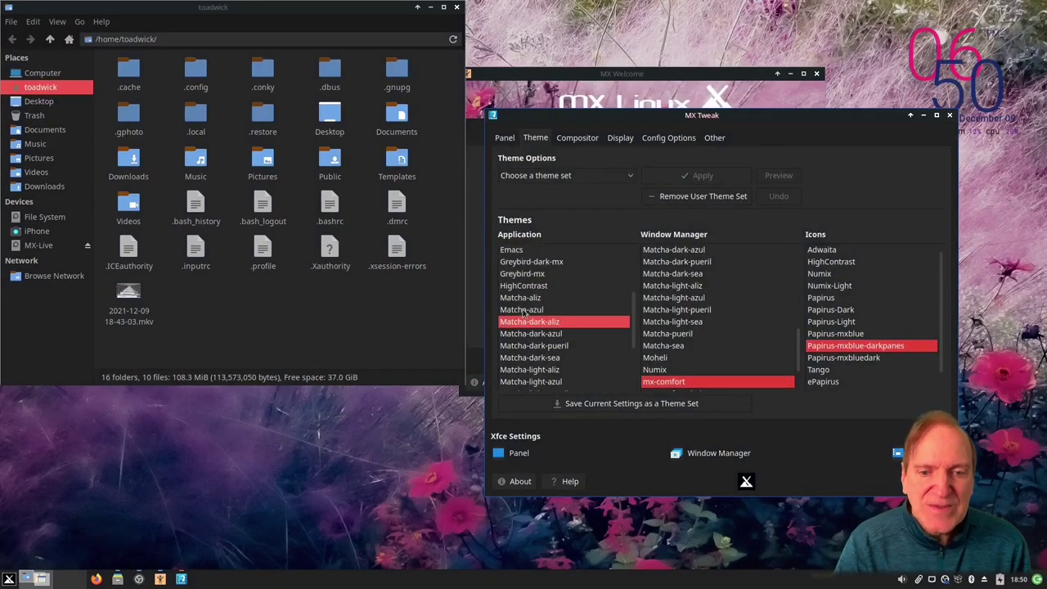
pyautogui.click(528, 262)
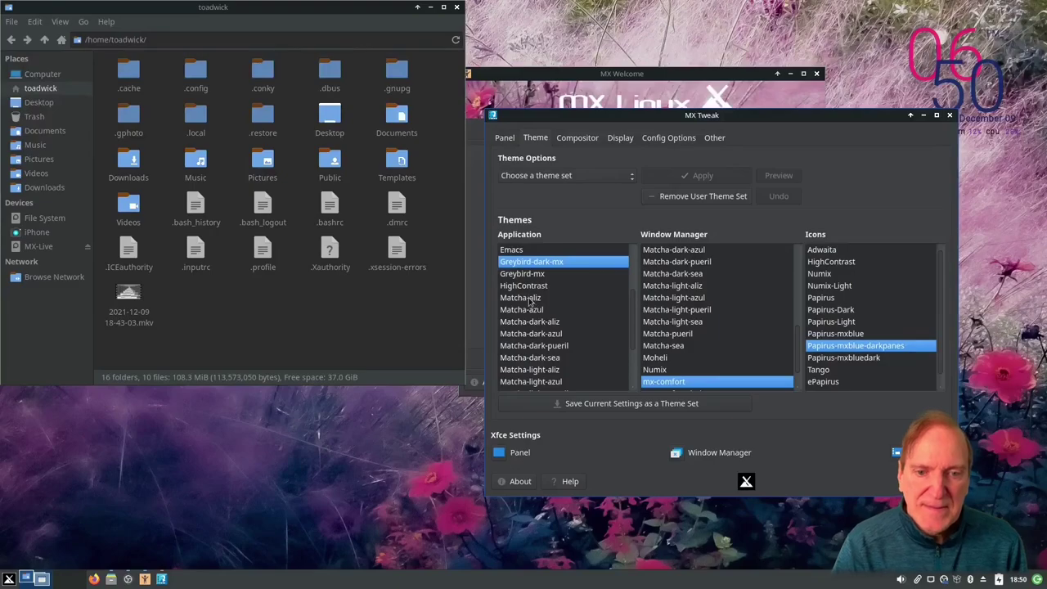
pyautogui.click(512, 251)
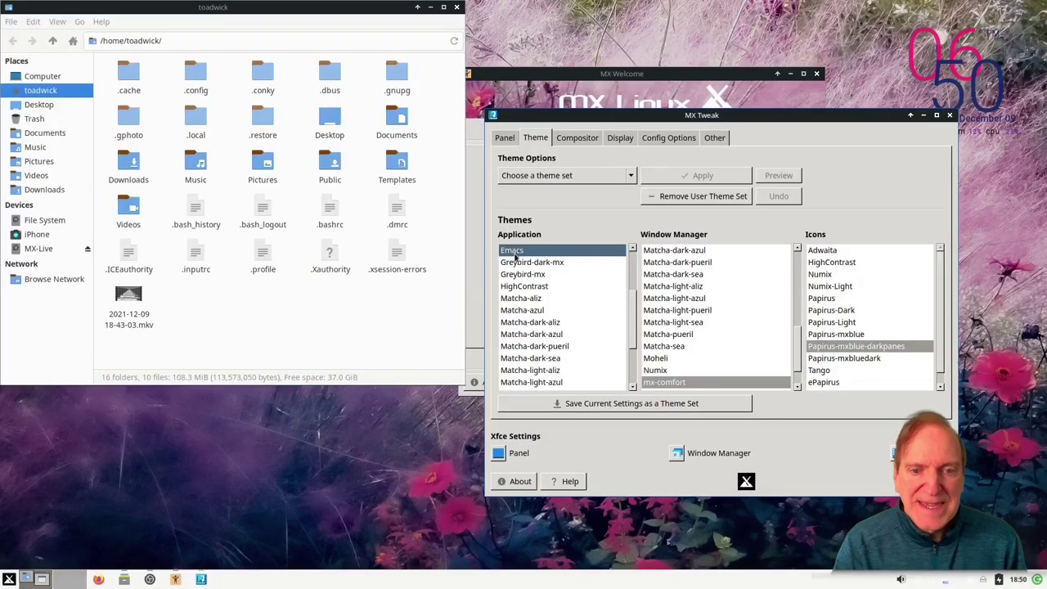
pyautogui.click(531, 312)
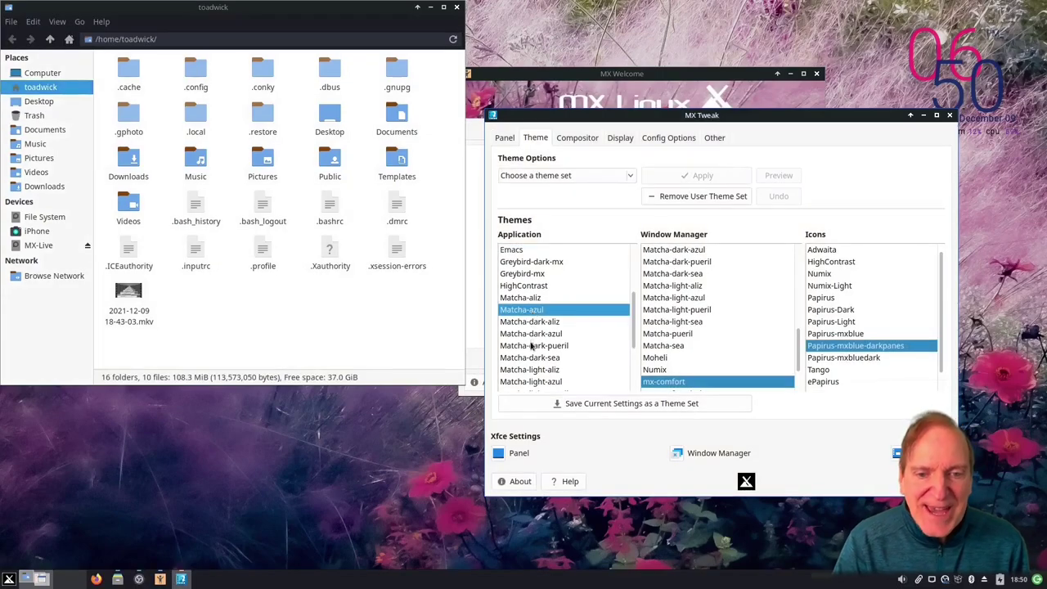
pyautogui.click(530, 335)
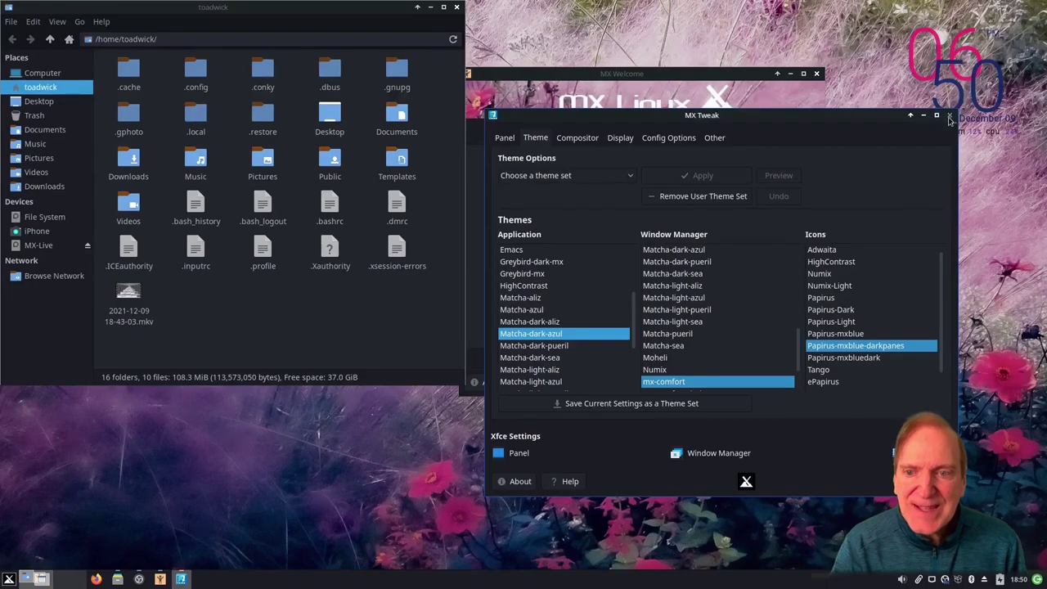
# Step: Preview Matcha-light-pueril, Matcha-dark-pueril, Matcha-dark-azul and Kokodi decorations, then apply Matcha-dark-aliz
pyautogui.click(666, 311)
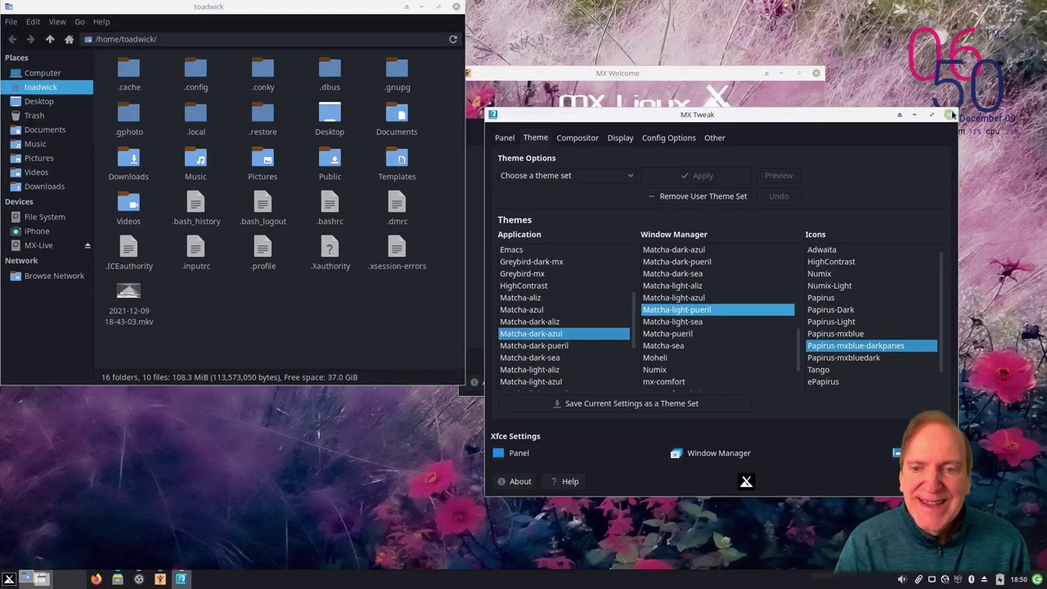
pyautogui.click(667, 263)
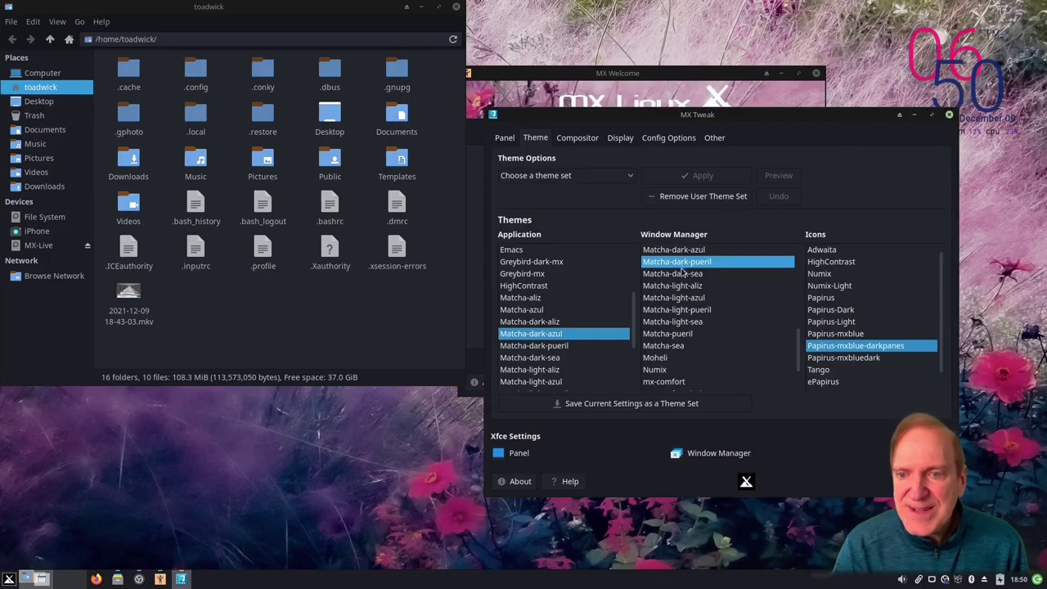
pyautogui.scroll(2, 706, 296)
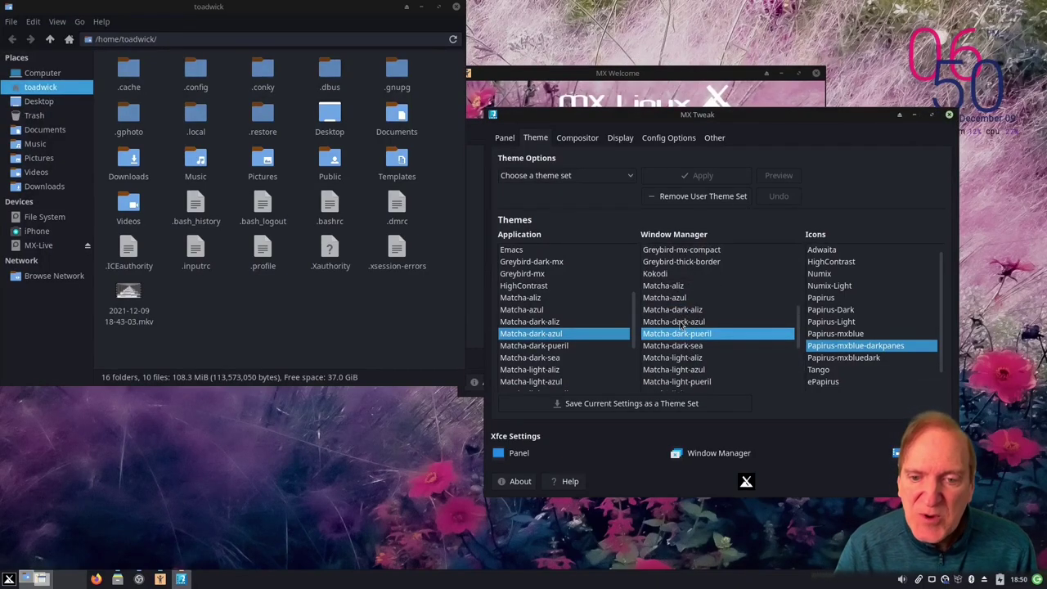
pyautogui.click(681, 322)
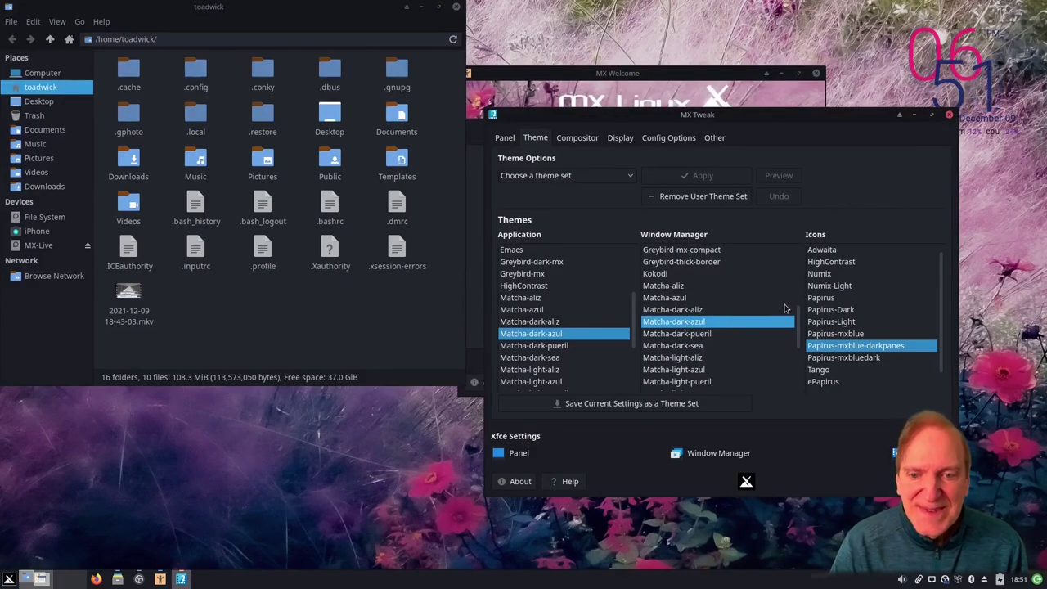
pyautogui.click(662, 275)
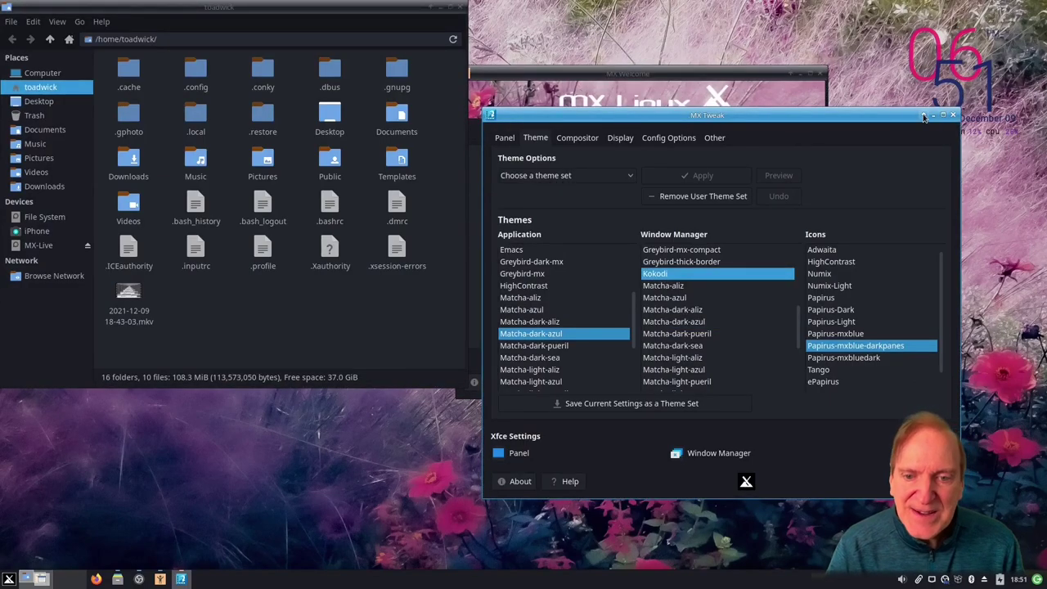
pyautogui.click(671, 312)
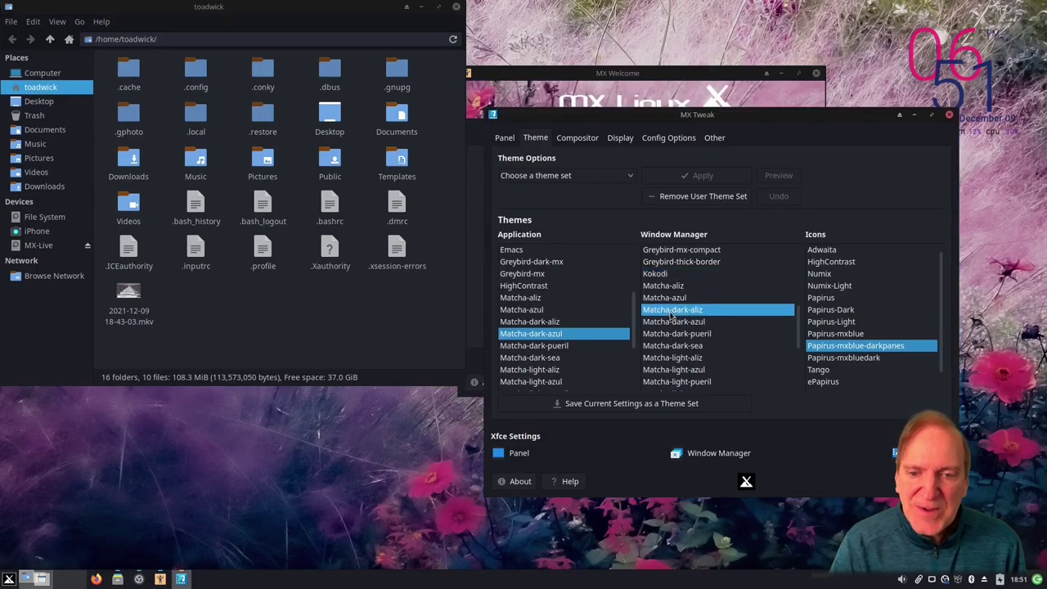
pyautogui.click(818, 300)
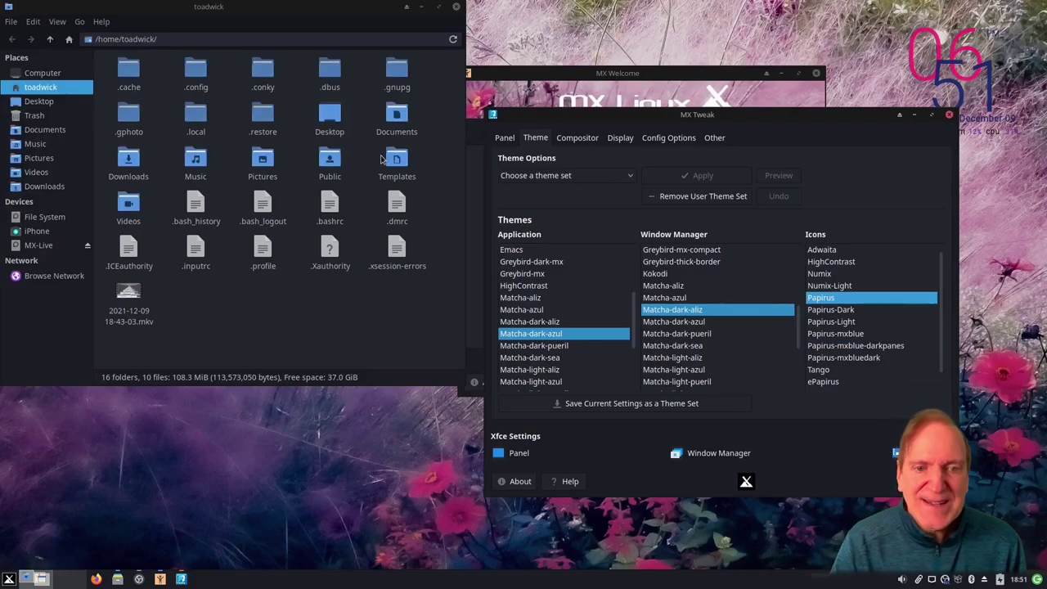
pyautogui.click(819, 274)
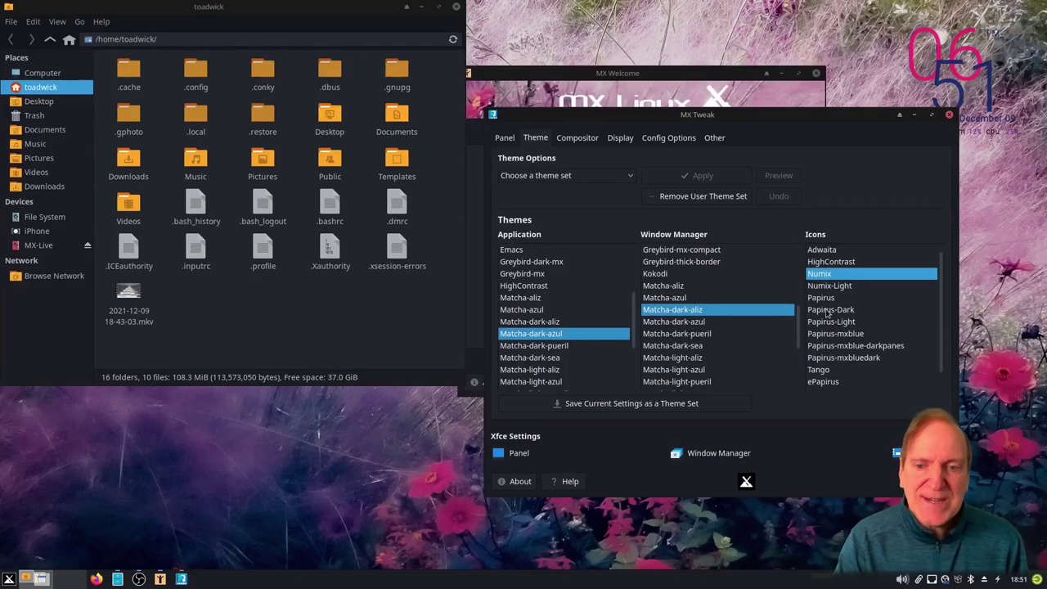
pyautogui.click(828, 350)
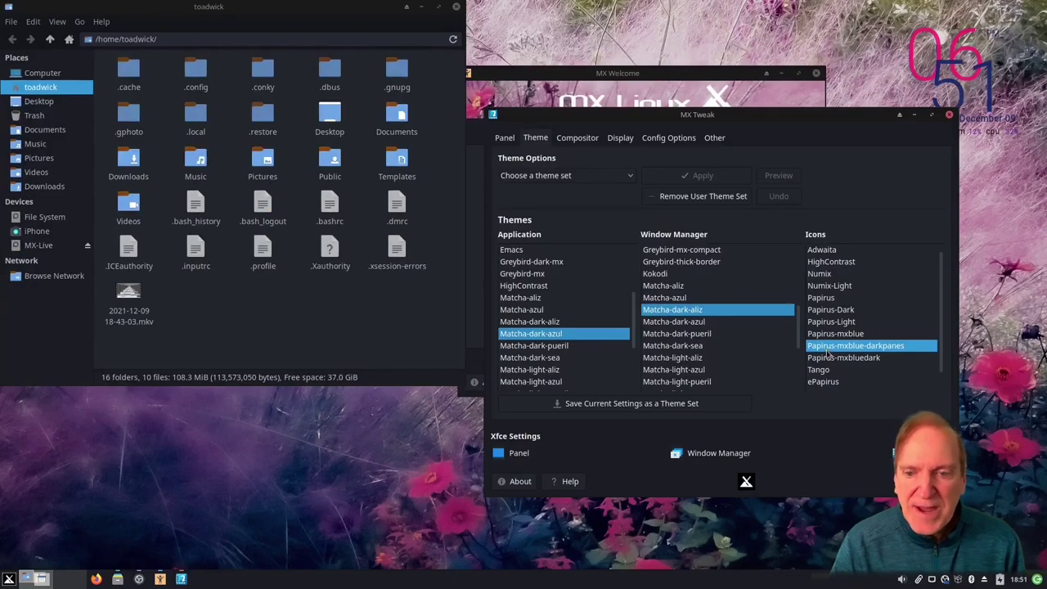
pyautogui.click(828, 358)
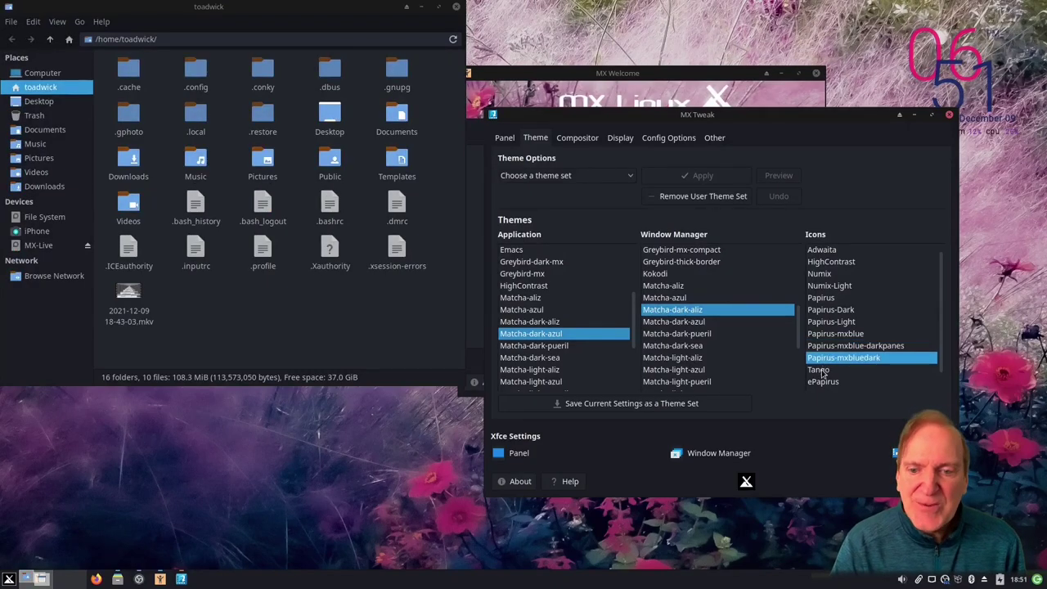
pyautogui.click(820, 370)
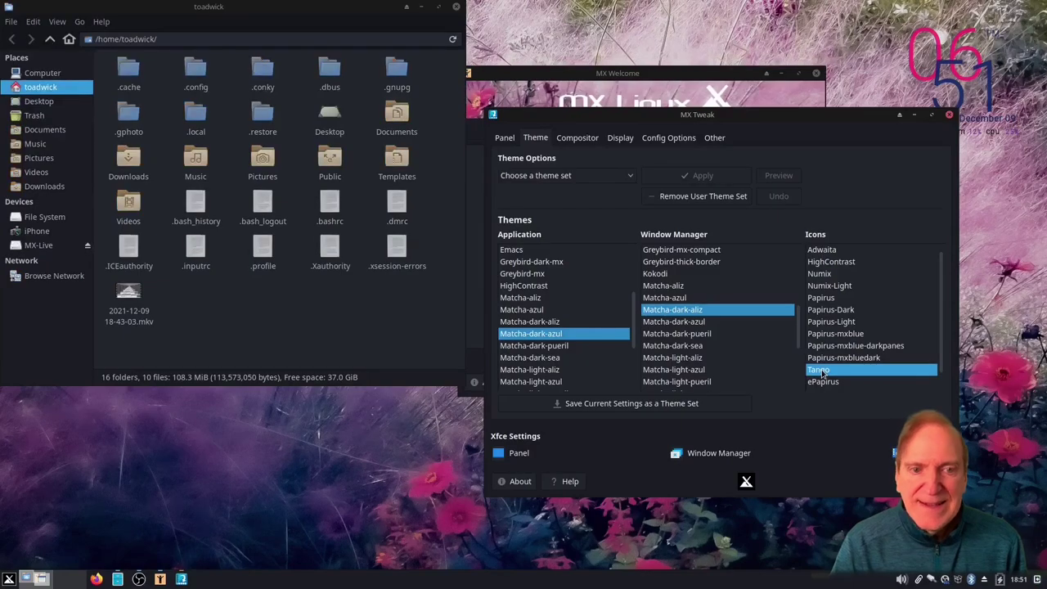
pyautogui.click(823, 382)
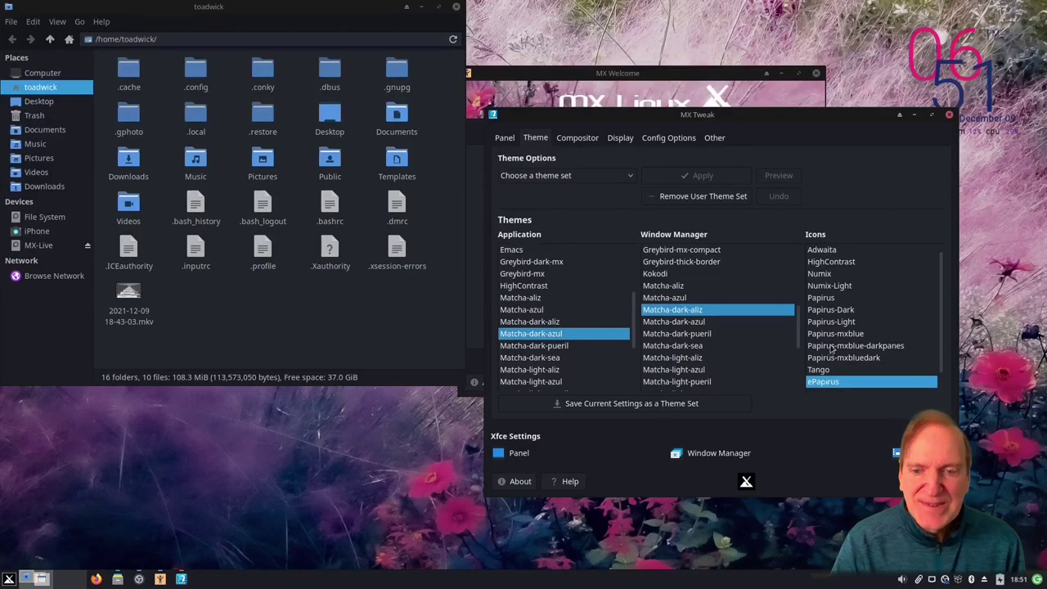
pyautogui.click(832, 346)
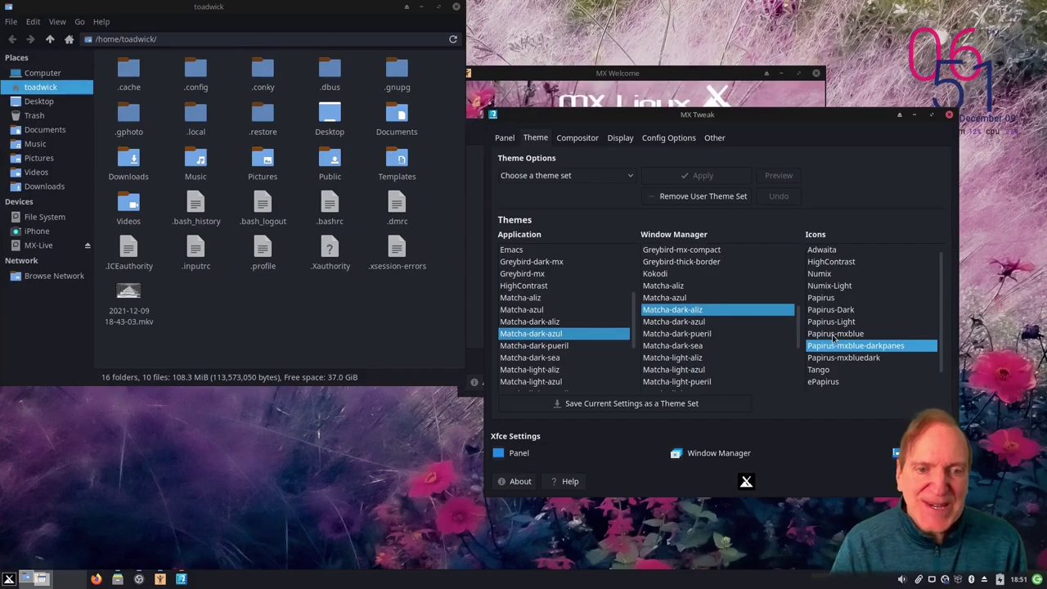
pyautogui.click(834, 334)
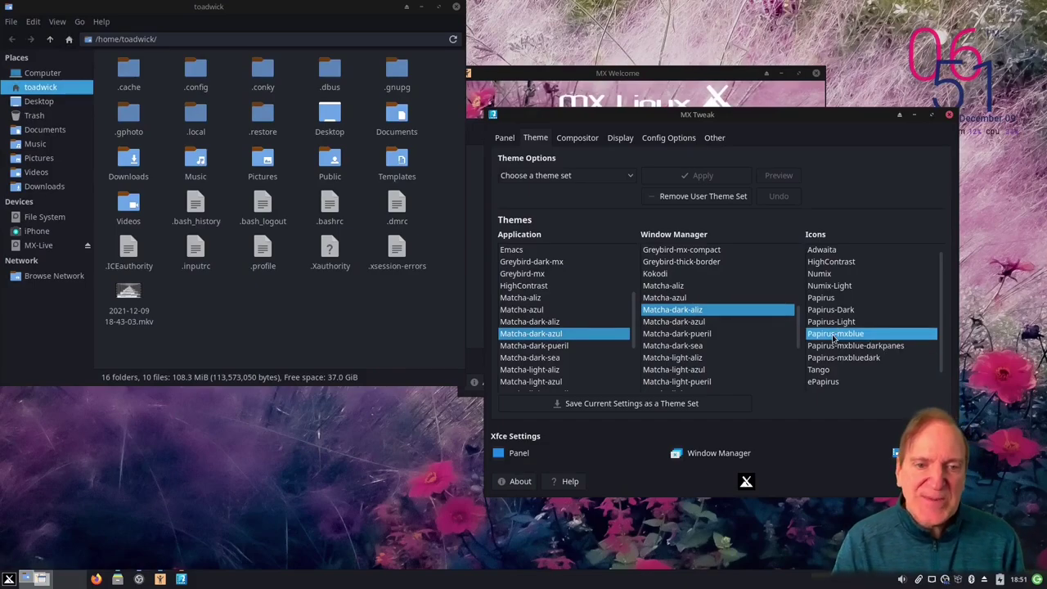
pyautogui.click(820, 274)
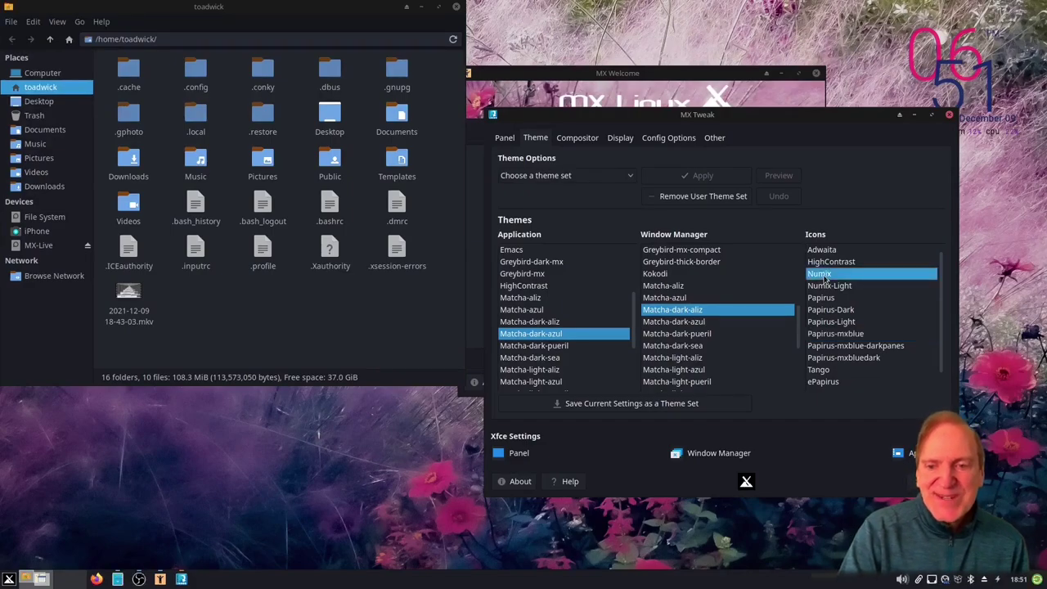
pyautogui.click(836, 347)
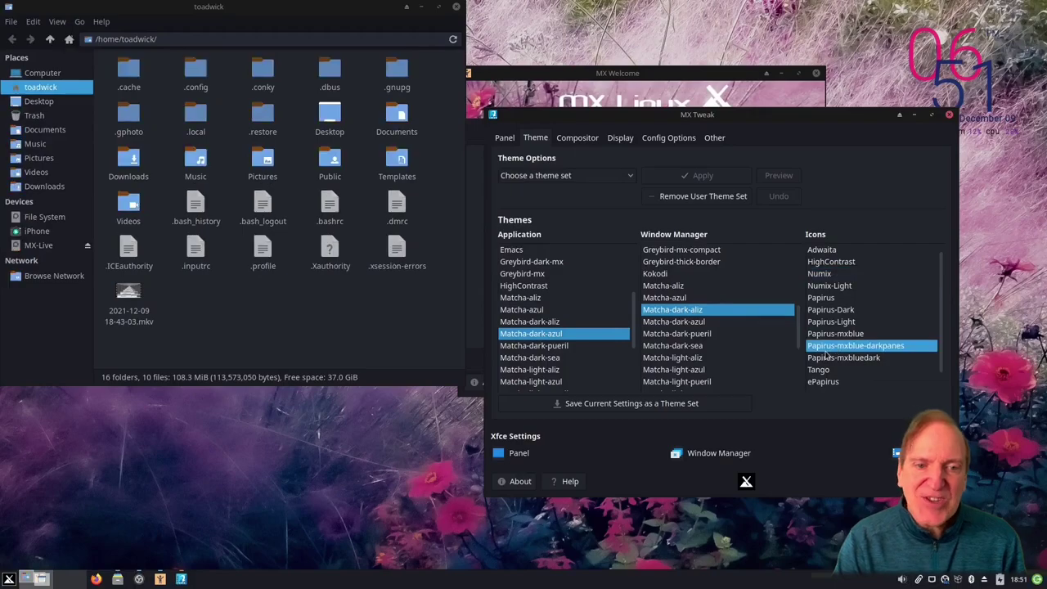
# Step: Show the Compositor page, inspect the VBlank choices leaving it on auto, and nudge the file manager
pyautogui.click(578, 139)
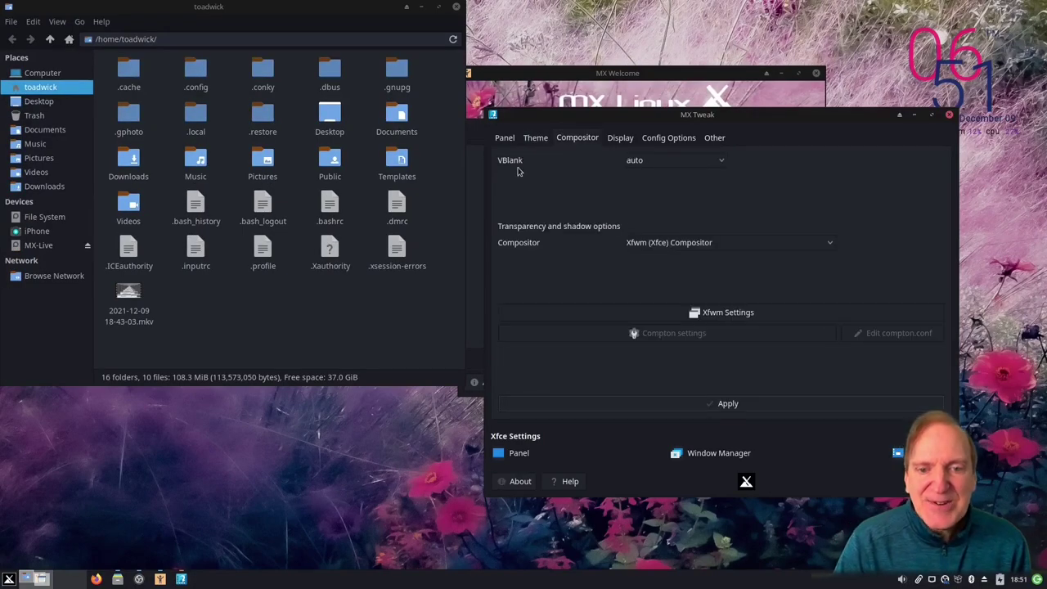
pyautogui.click(722, 164)
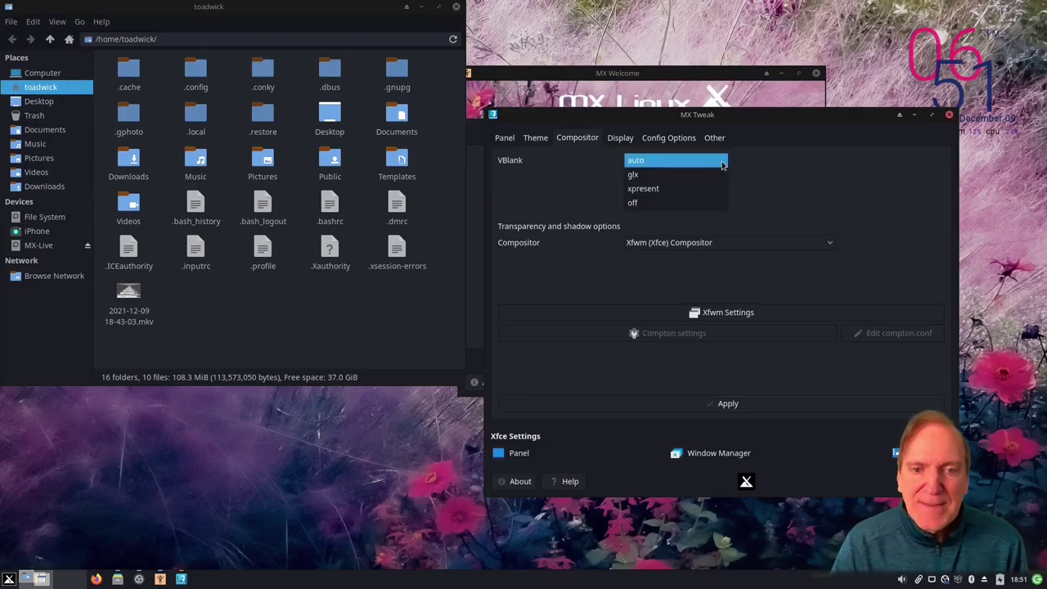
pyautogui.click(780, 164)
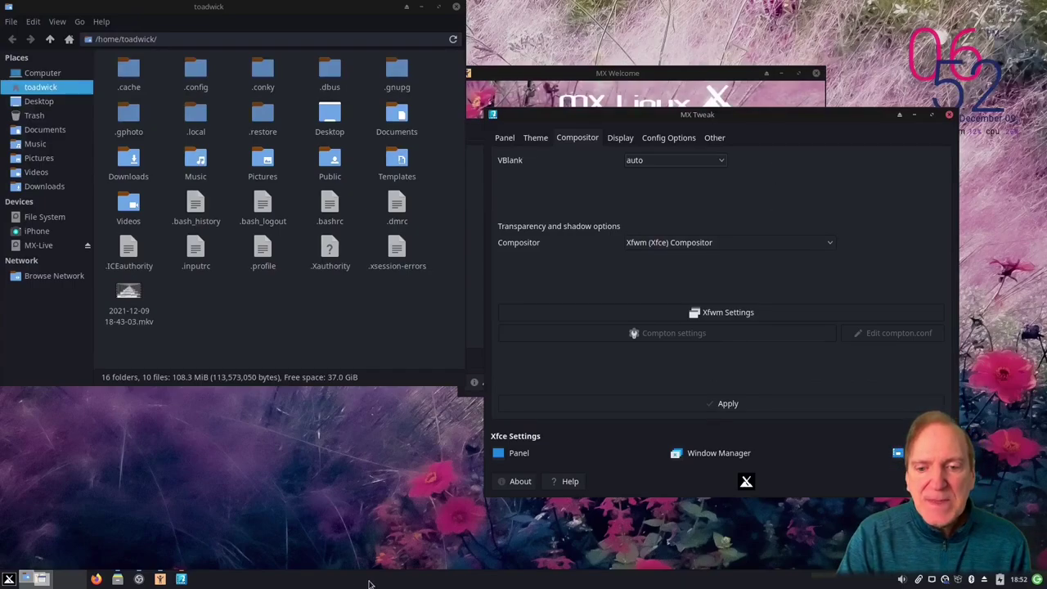
pyautogui.moveTo(166, 10); pyautogui.dragTo(229, 38)
# Step: Raise and shift the file manager down, then minimize OBS Studio to reveal the desktop
pyautogui.moveTo(183, 580)
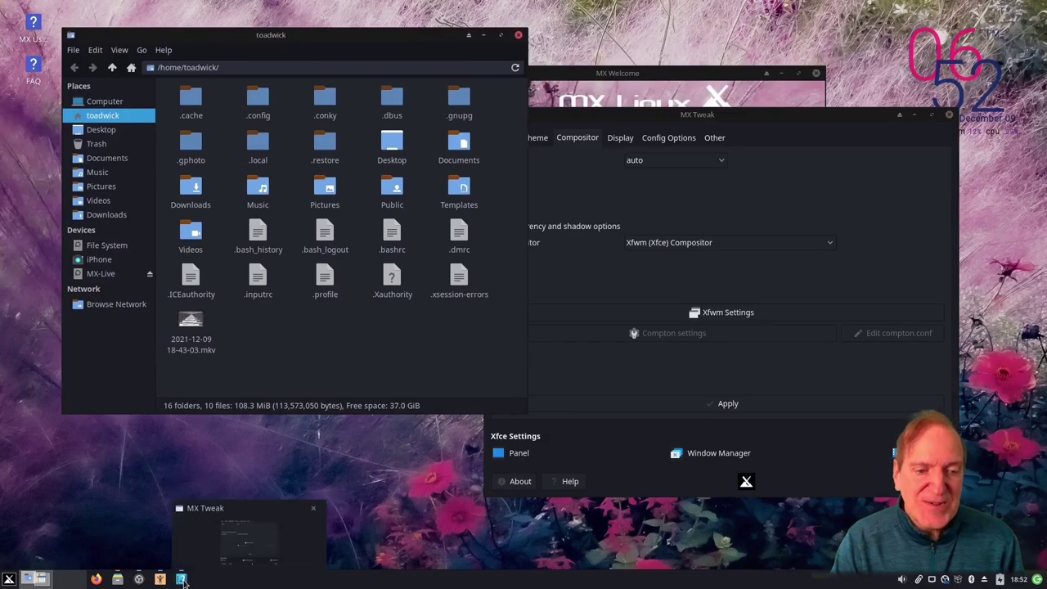
pyautogui.click(140, 580)
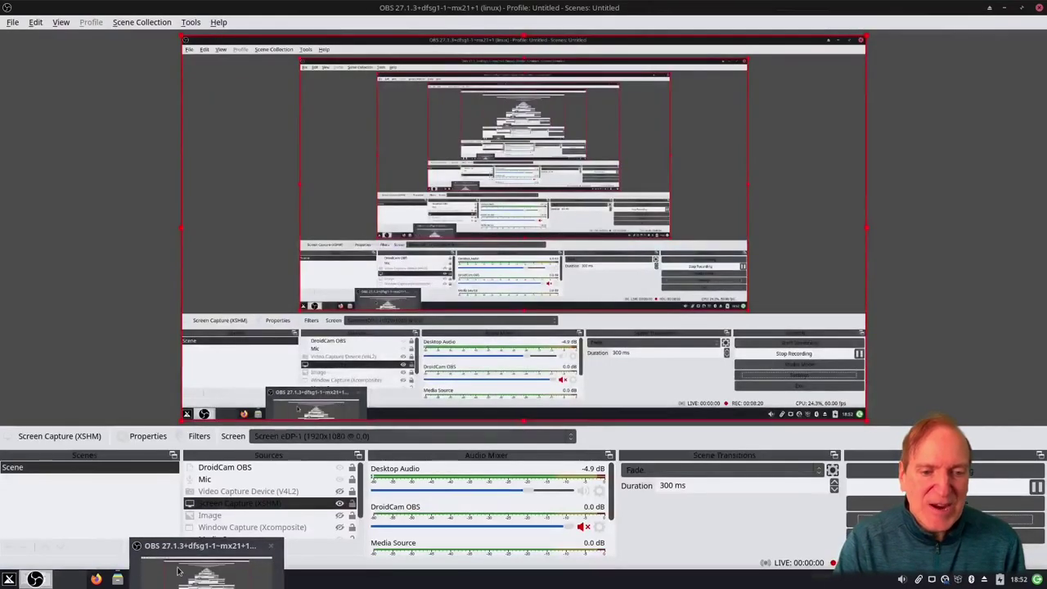
pyautogui.click(118, 580)
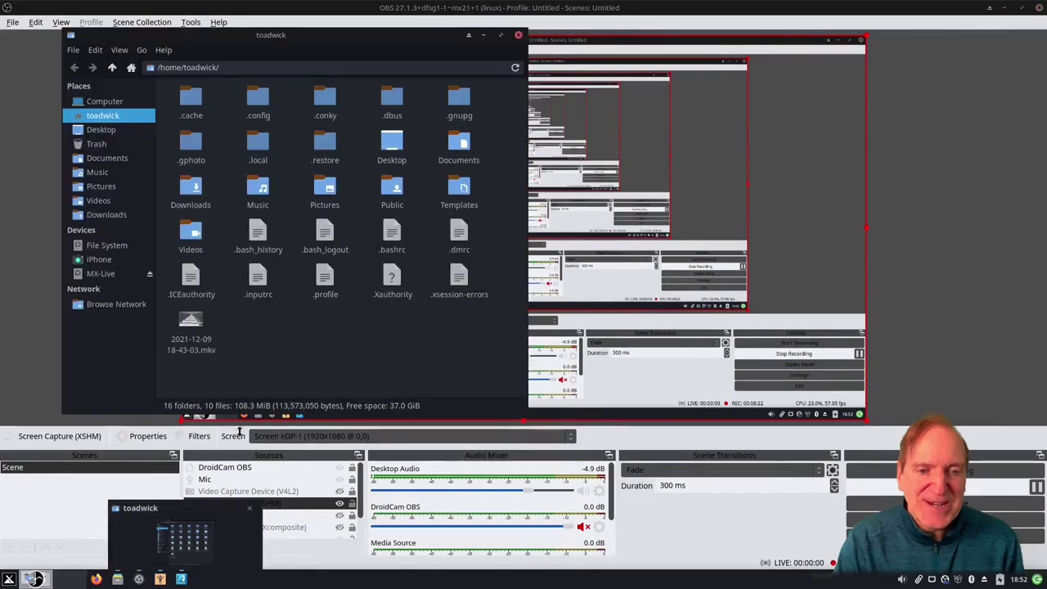
pyautogui.moveTo(373, 34); pyautogui.dragTo(407, 144)
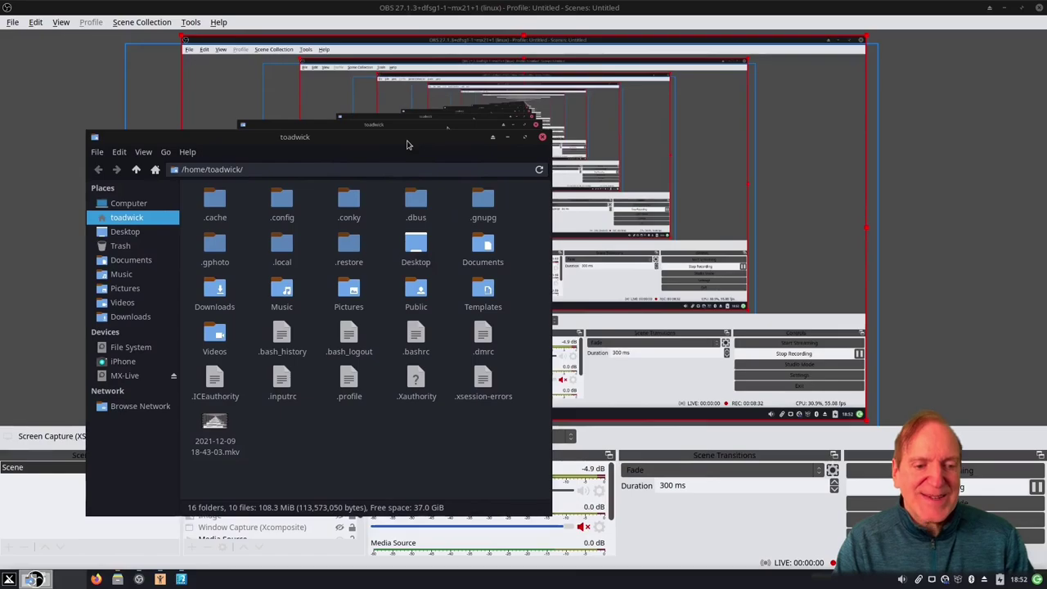
pyautogui.click(990, 8)
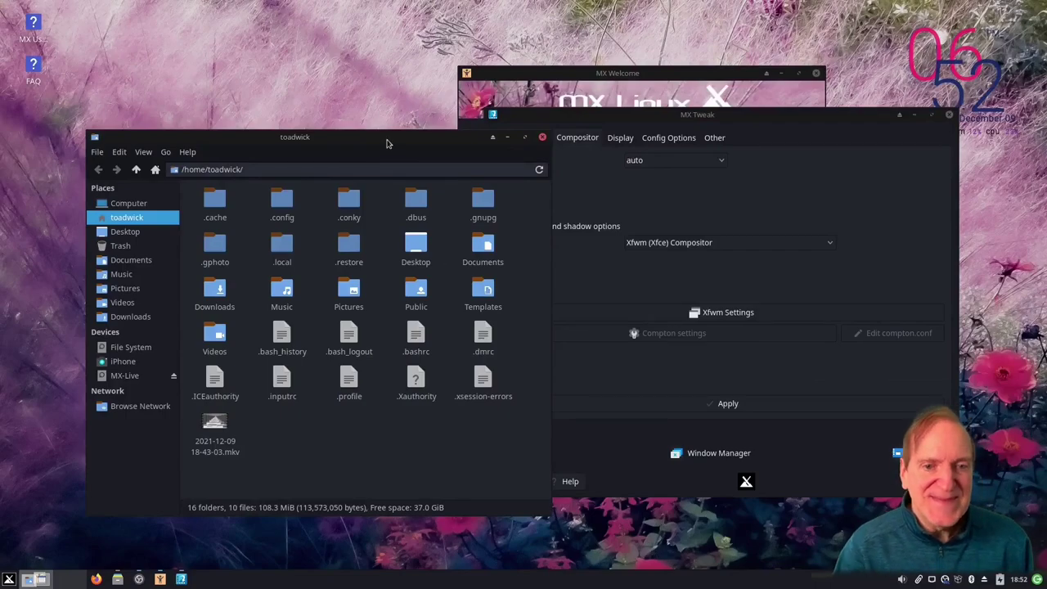
# Step: Move the file manager left, raise MX Tweak, and keep Xfwm (Xfce) Compositor selected instead of Compton
pyautogui.moveTo(391, 137); pyautogui.dragTo(353, 117)
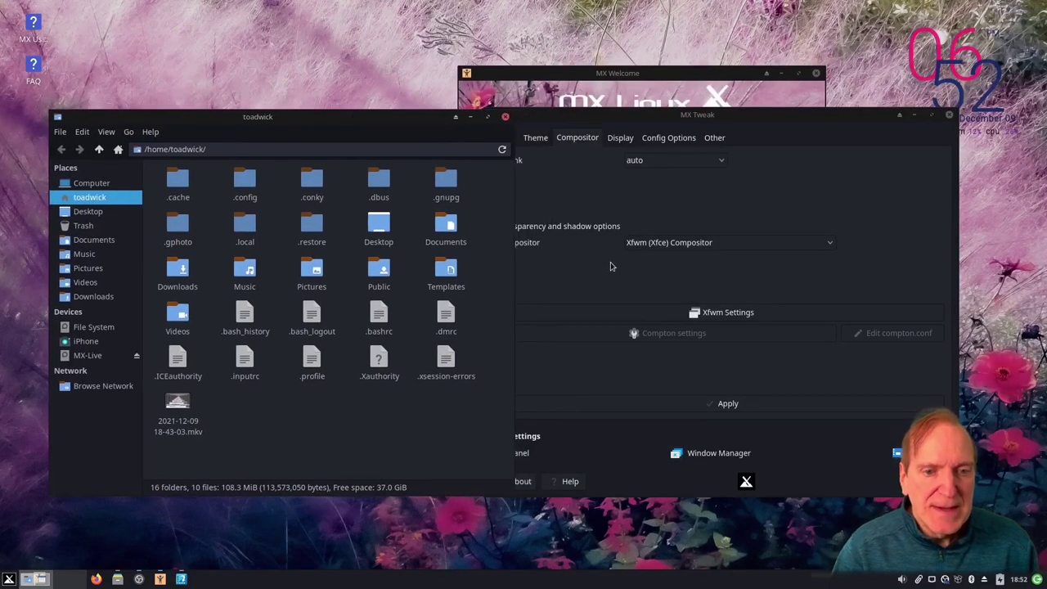
pyautogui.click(563, 270)
pyautogui.click(786, 244)
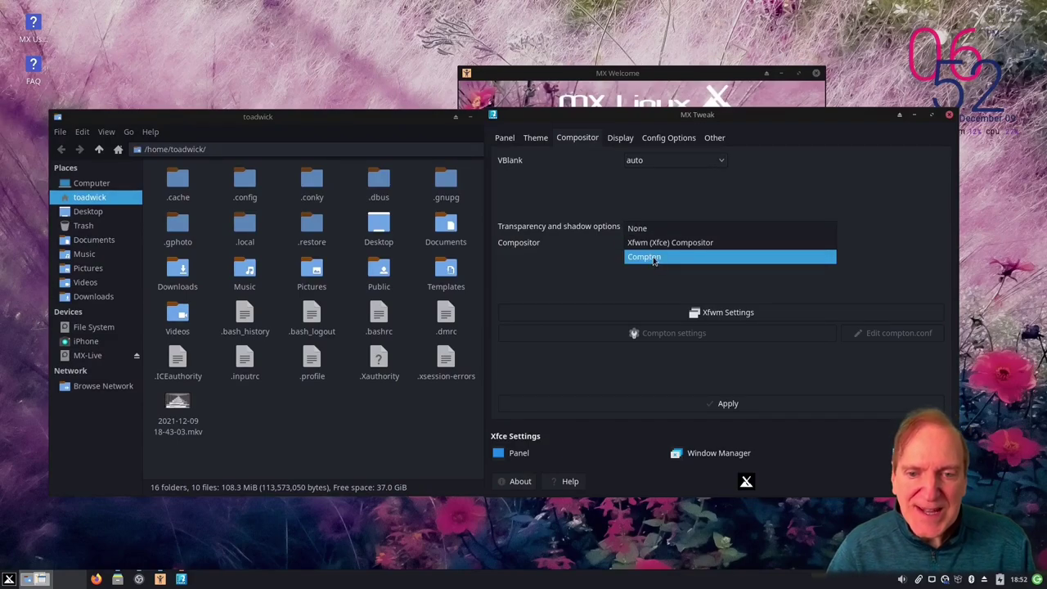
pyautogui.click(893, 244)
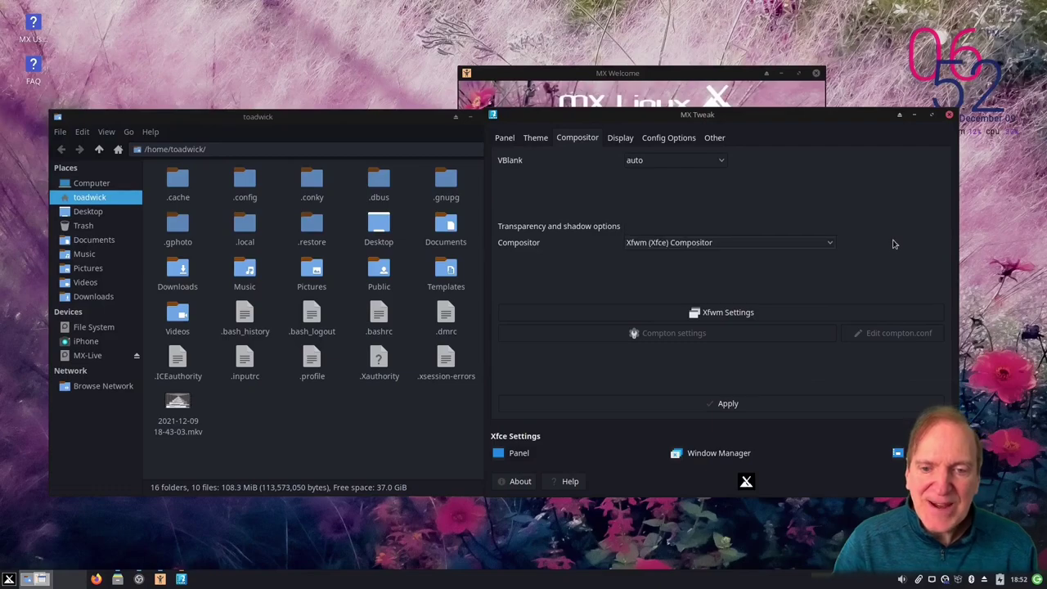
# Step: In Xfwm Settings, set 'Windows during move' opacity to about 82%, test by dragging, then close
pyautogui.click(728, 313)
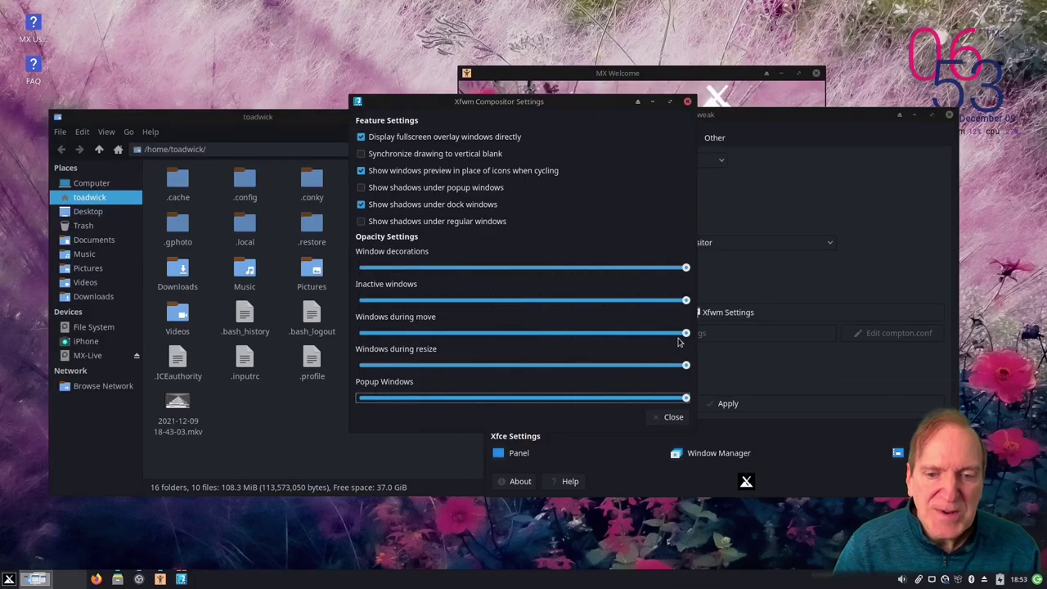
pyautogui.moveTo(686, 336); pyautogui.dragTo(627, 338)
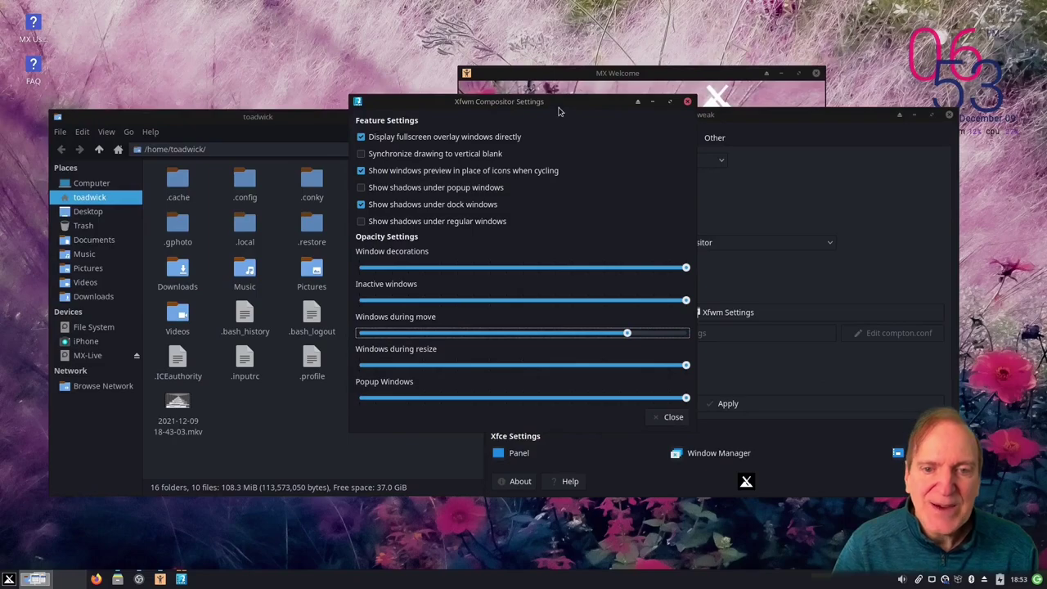
pyautogui.moveTo(561, 109); pyautogui.dragTo(494, 141)
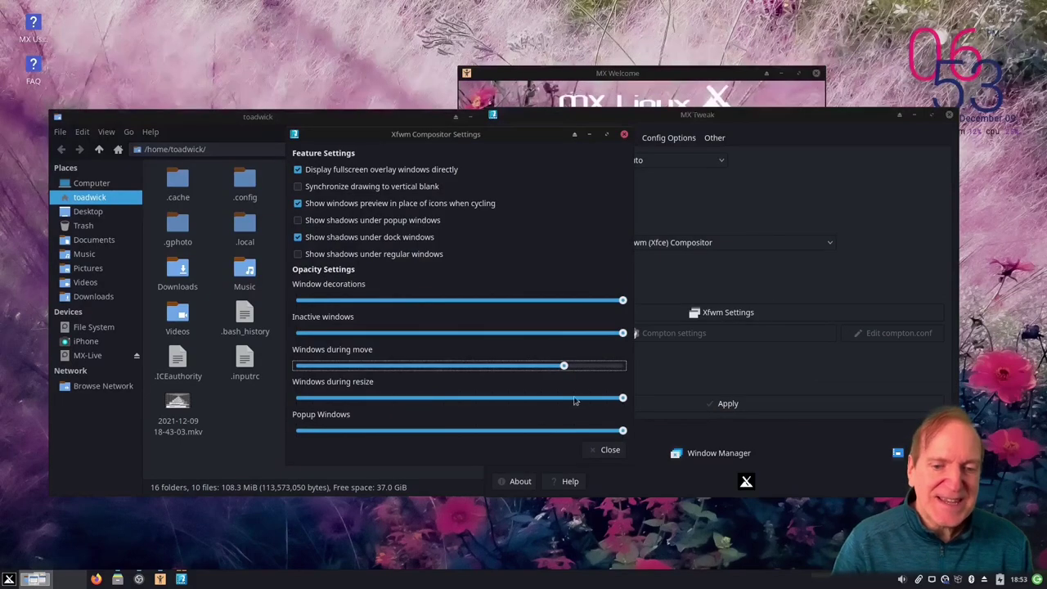
pyautogui.click(609, 450)
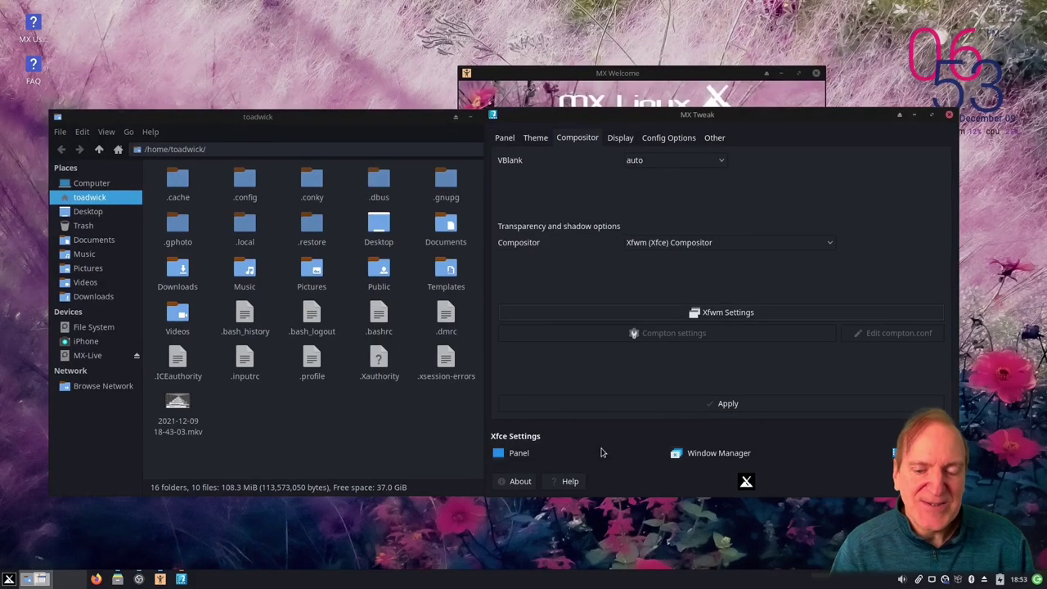
# Step: On the Display page, dim the hardware backlight to about 73, then restore it to 99
pyautogui.click(619, 139)
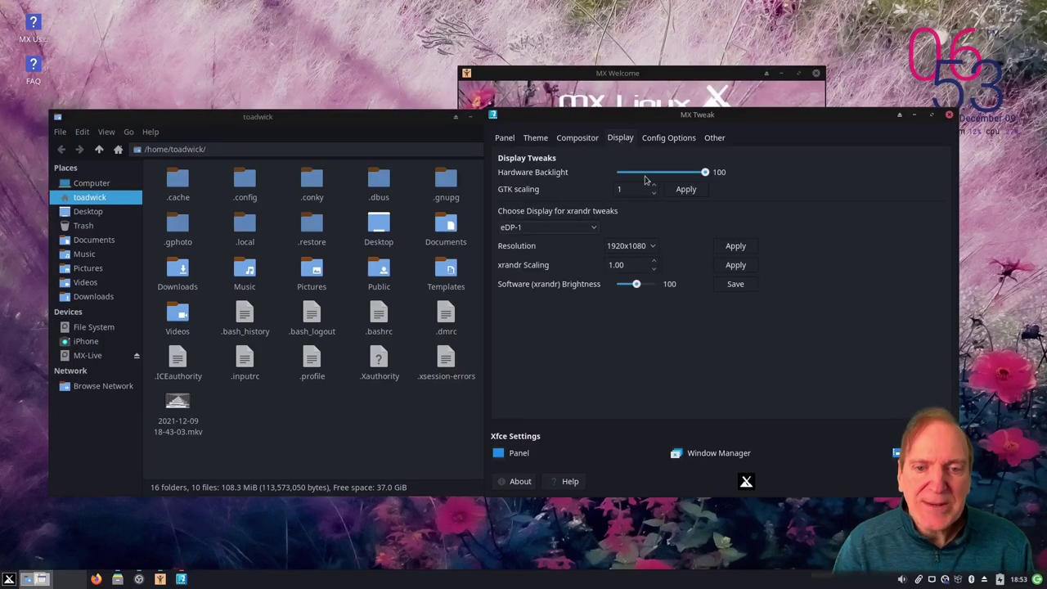
pyautogui.moveTo(706, 172); pyautogui.dragTo(679, 177)
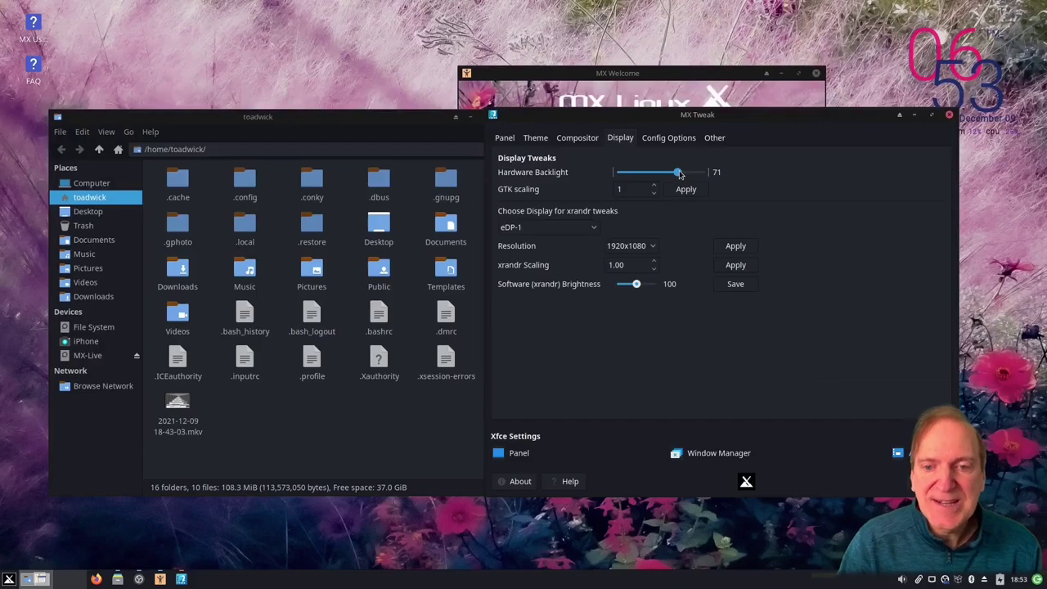
pyautogui.moveTo(679, 174); pyautogui.dragTo(706, 173)
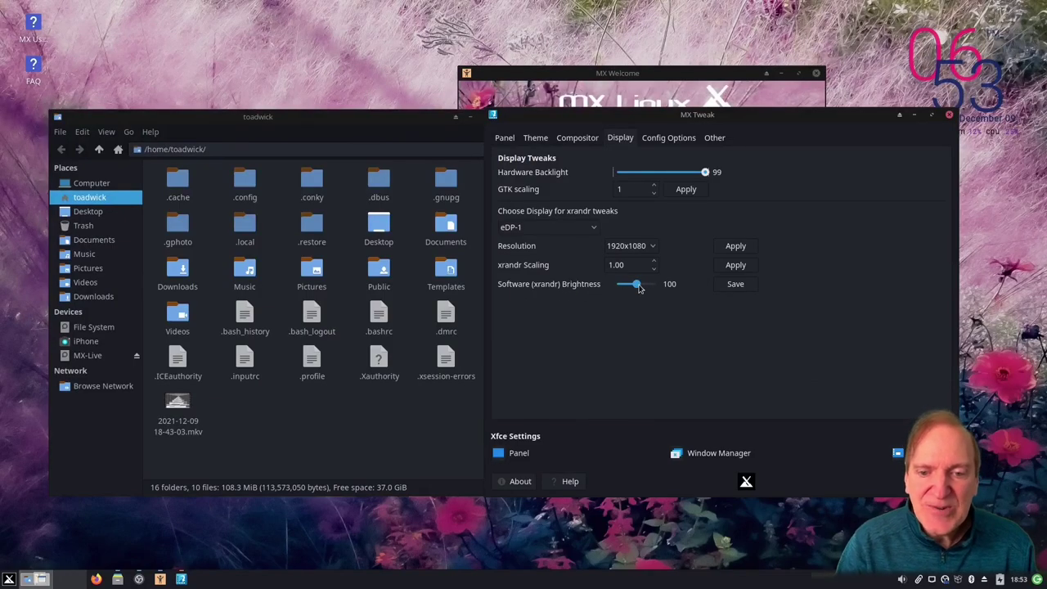
pyautogui.moveTo(641, 288)
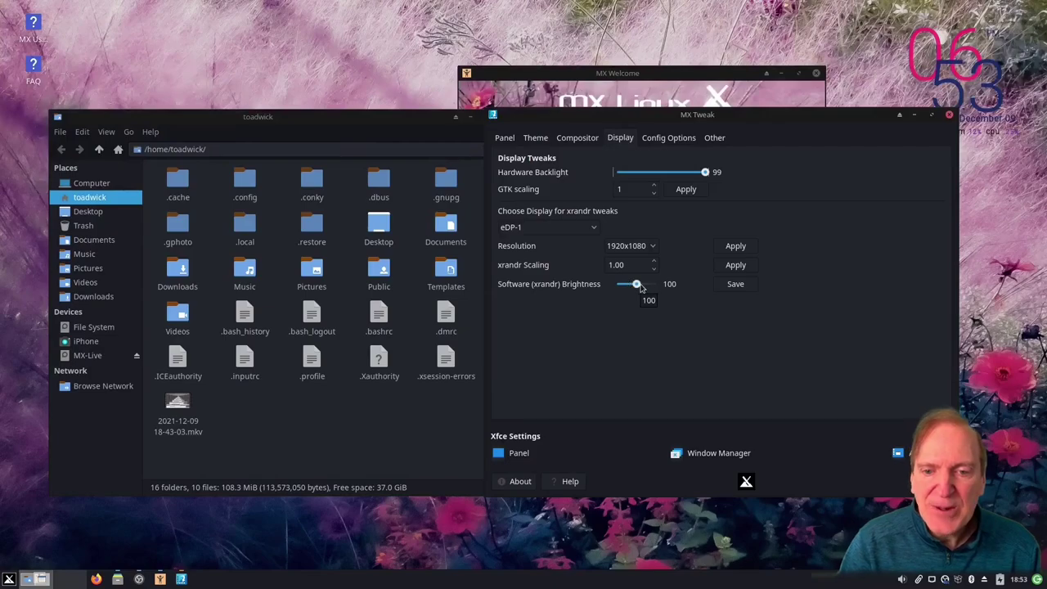
# Step: Show Config Options, then open Screenshot_2021-12-09_18-19-32.png from Pictures in the image viewer
pyautogui.click(670, 141)
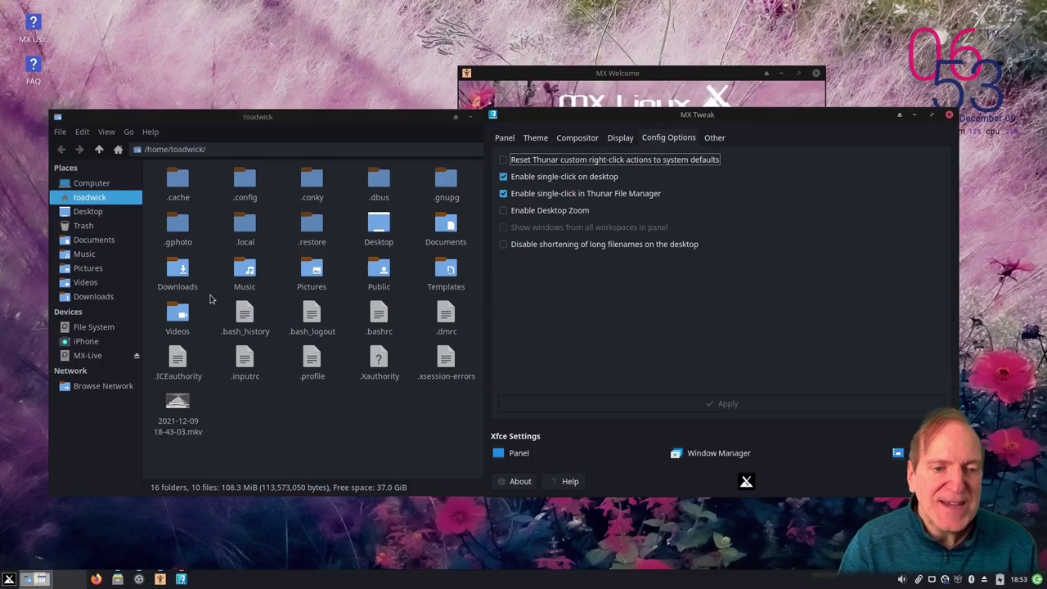
pyautogui.click(276, 405)
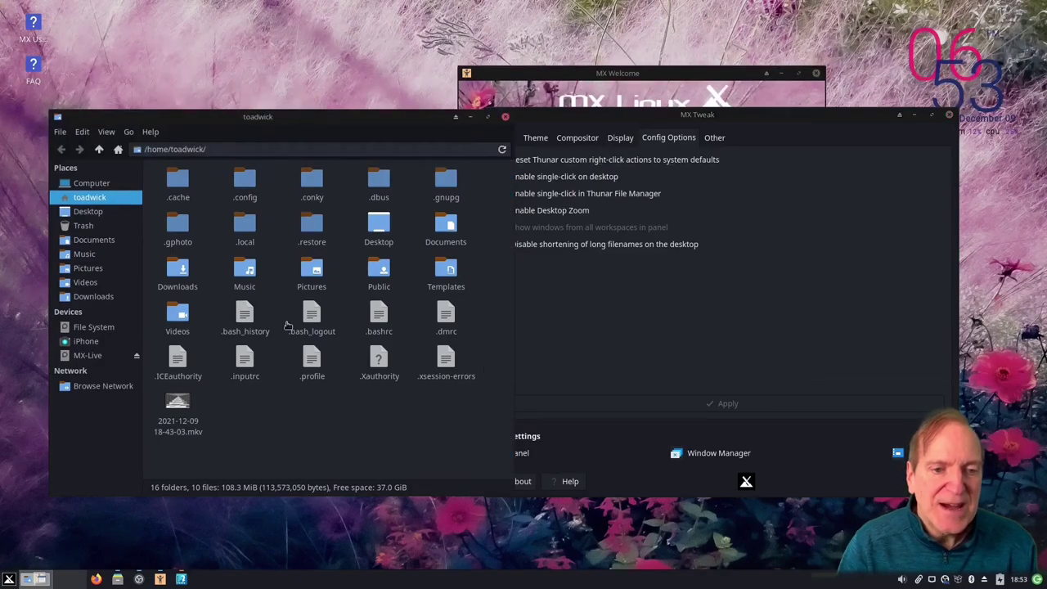
pyautogui.click(312, 270)
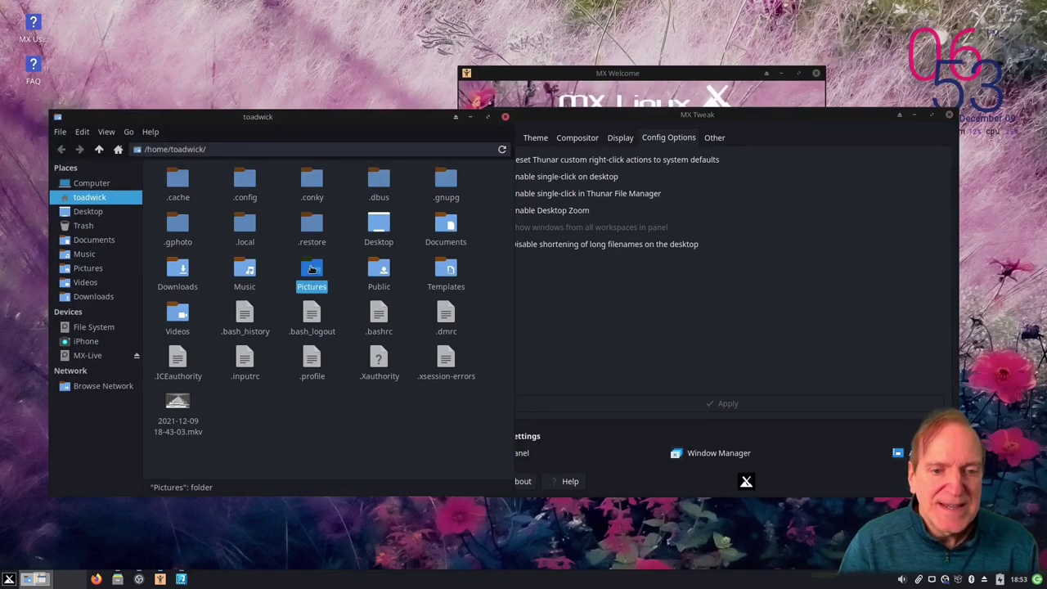
pyautogui.doubleClick(312, 270)
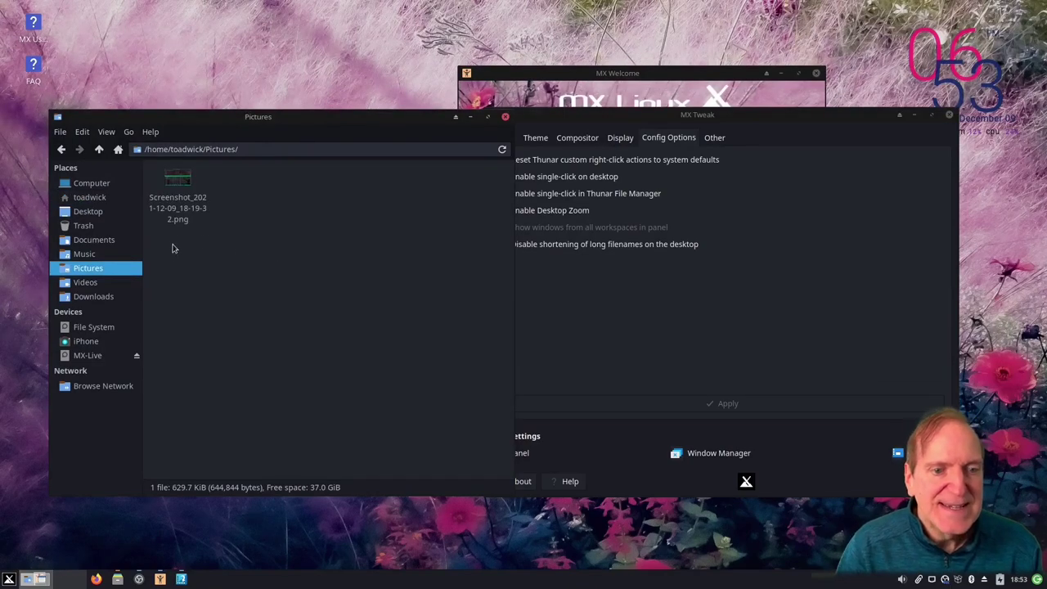
pyautogui.click(160, 206)
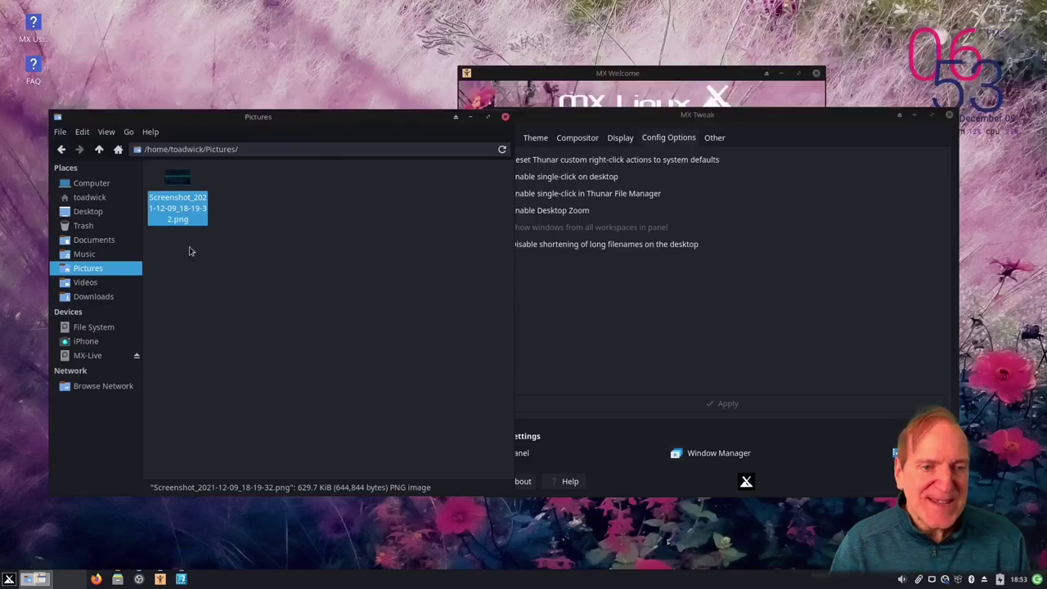
pyautogui.click(181, 180)
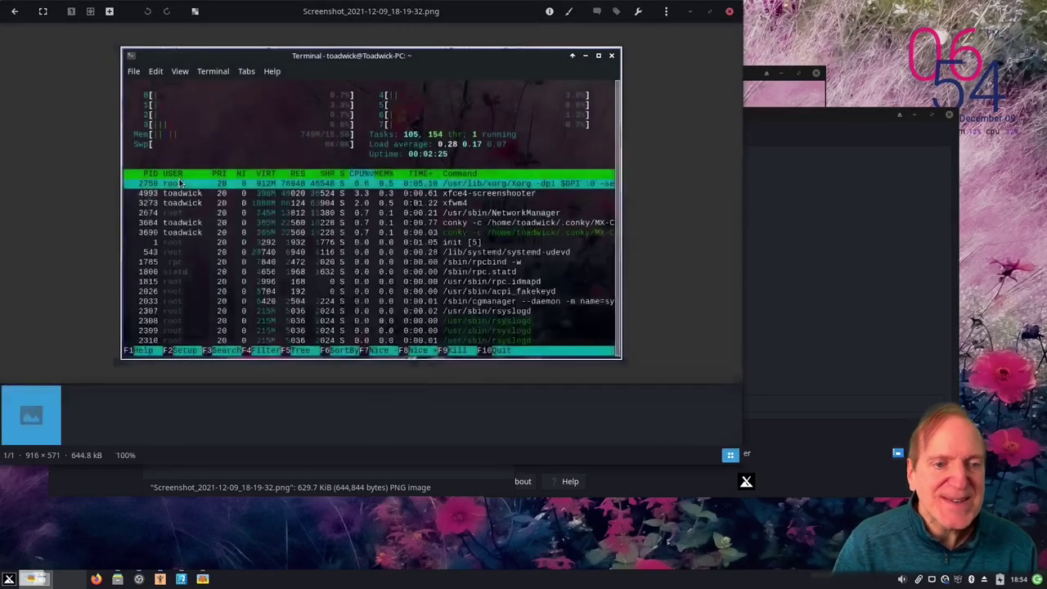
# Step: Restore the image viewer to a smaller window and close it, returning to Pictures
pyautogui.doubleClick(367, 16)
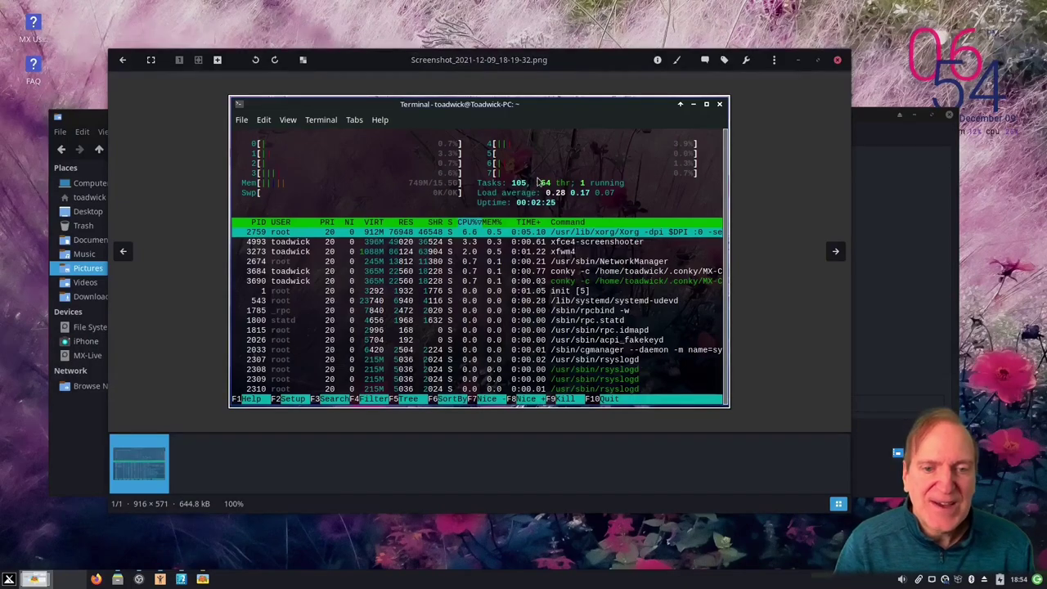
pyautogui.click(838, 61)
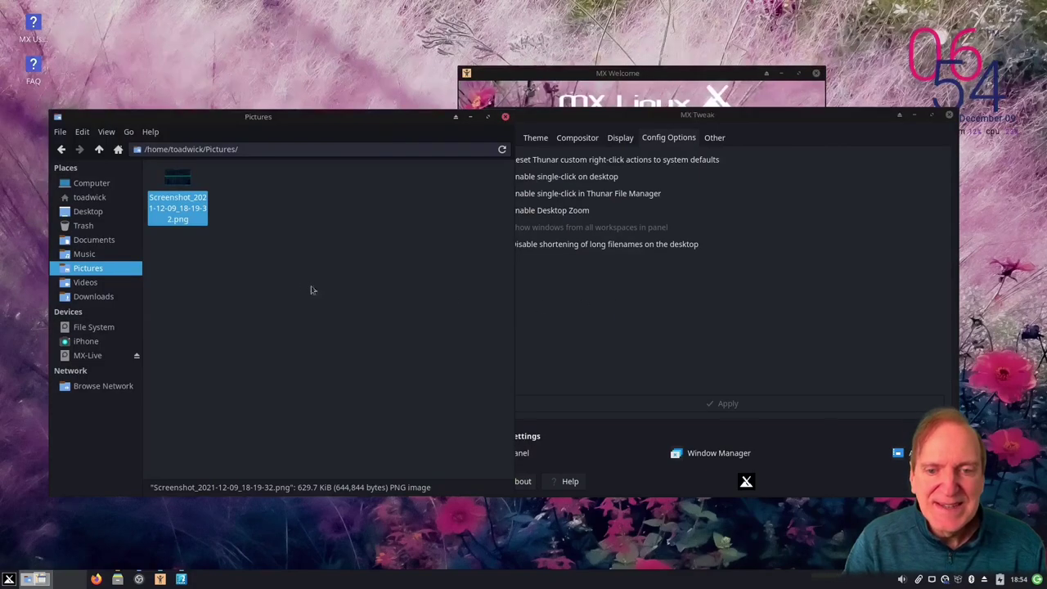
# Step: Turn off single-click in Thunar File Manager and apply the change
pyautogui.click(603, 295)
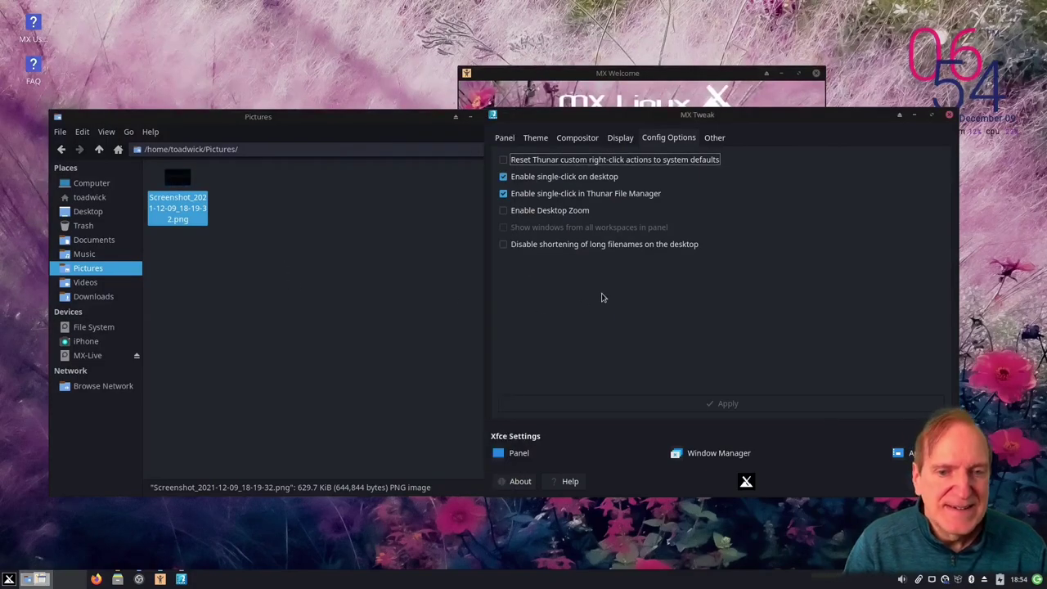
pyautogui.click(505, 197)
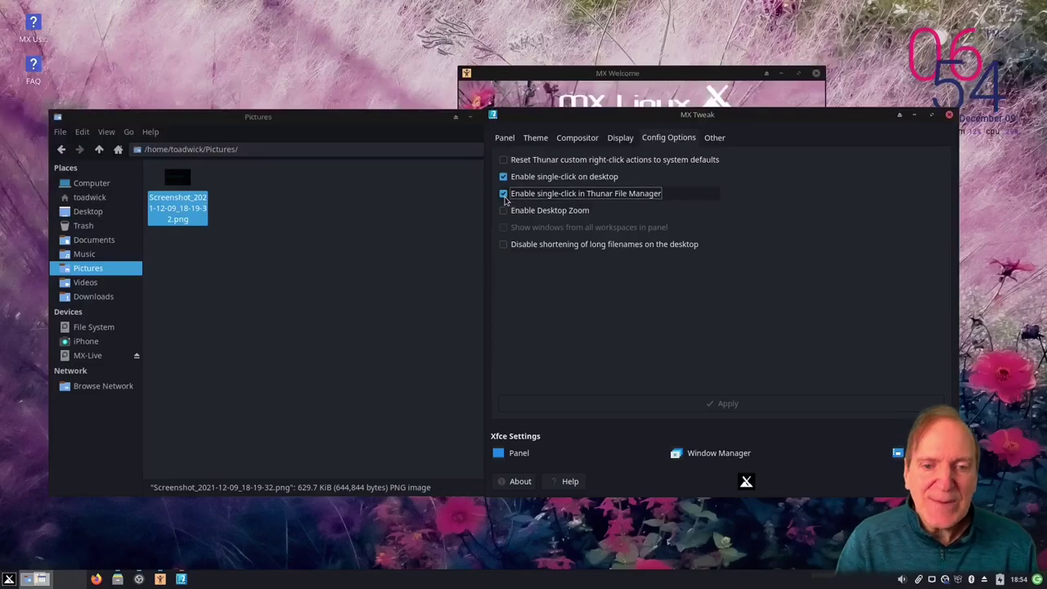
pyautogui.click(504, 195)
pyautogui.click(709, 405)
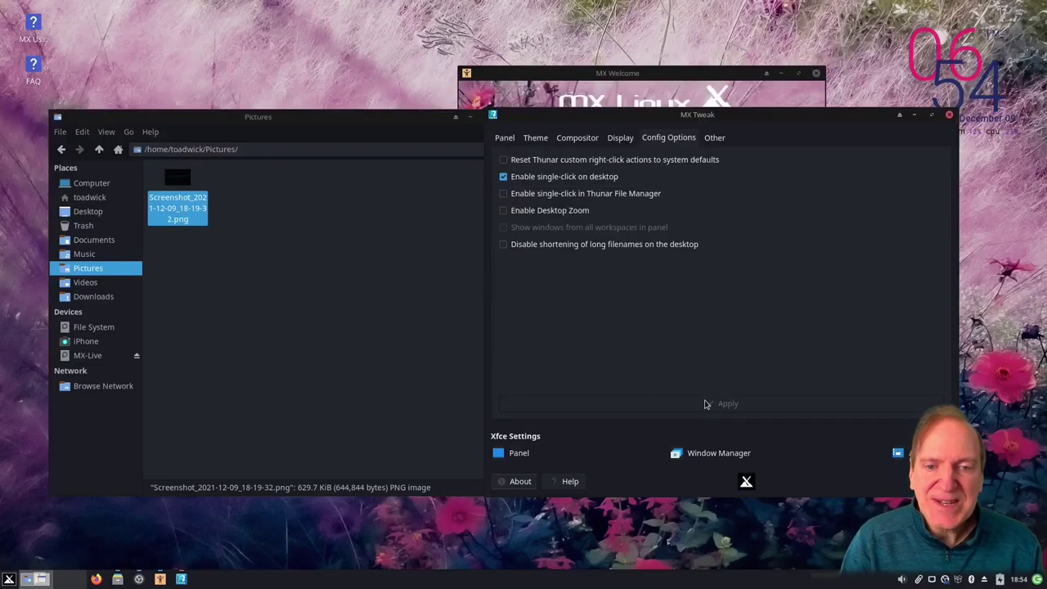
# Step: Test double-click opening on the screenshot, then return home with hidden files hidden
pyautogui.click(180, 180)
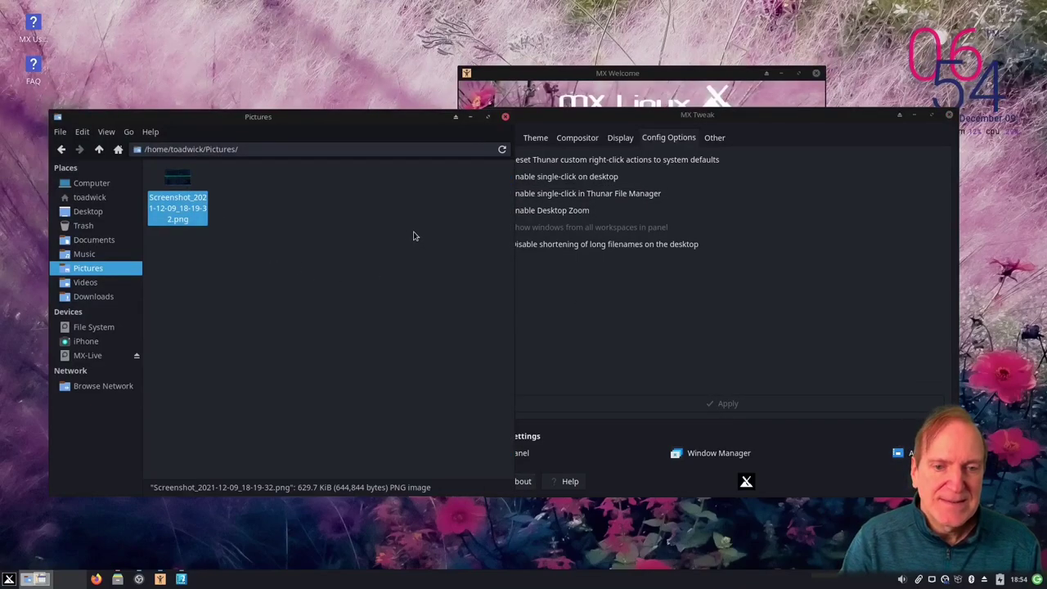
pyautogui.doubleClick(185, 182)
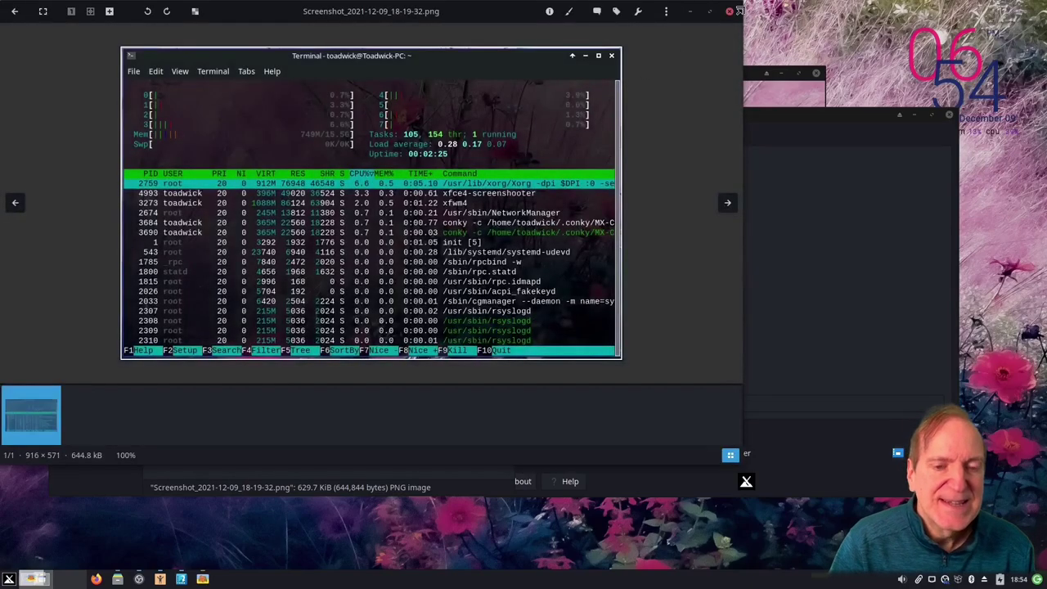
pyautogui.click(731, 10)
pyautogui.click(99, 149)
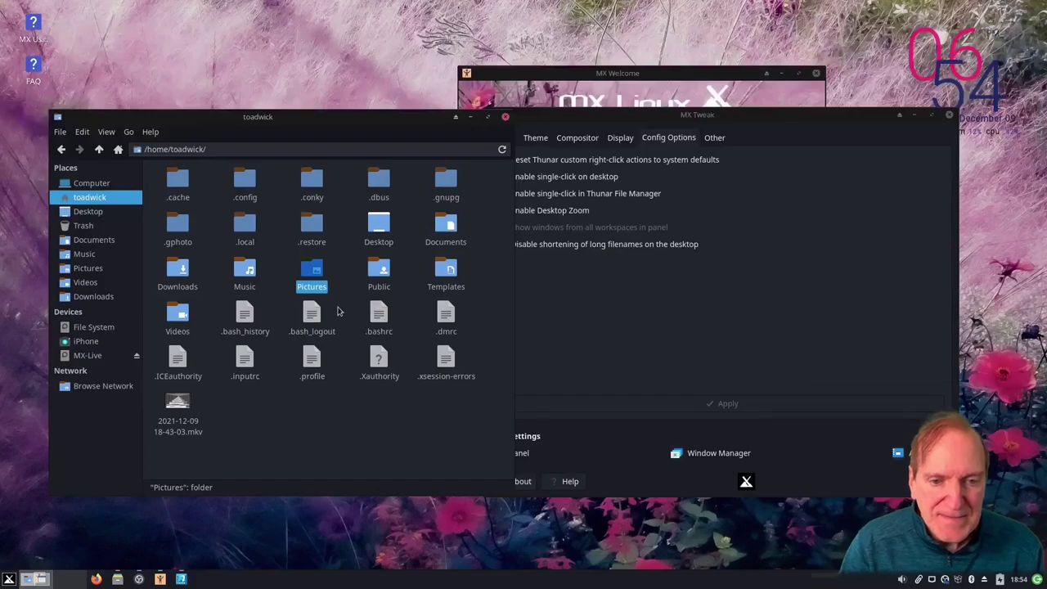
pyautogui.hotkey('ctrl', 'h')
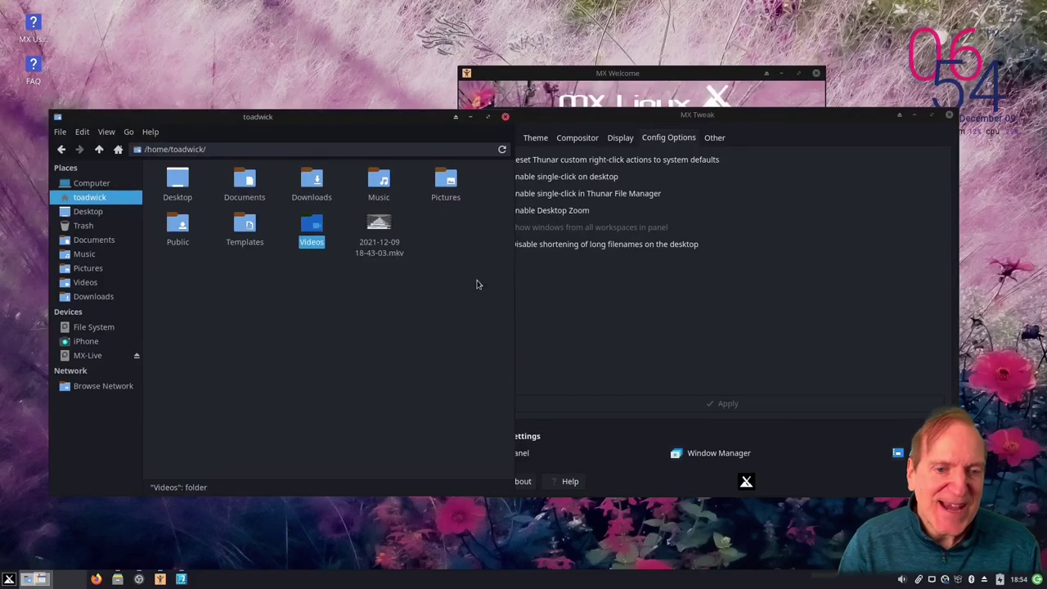
pyautogui.click(580, 267)
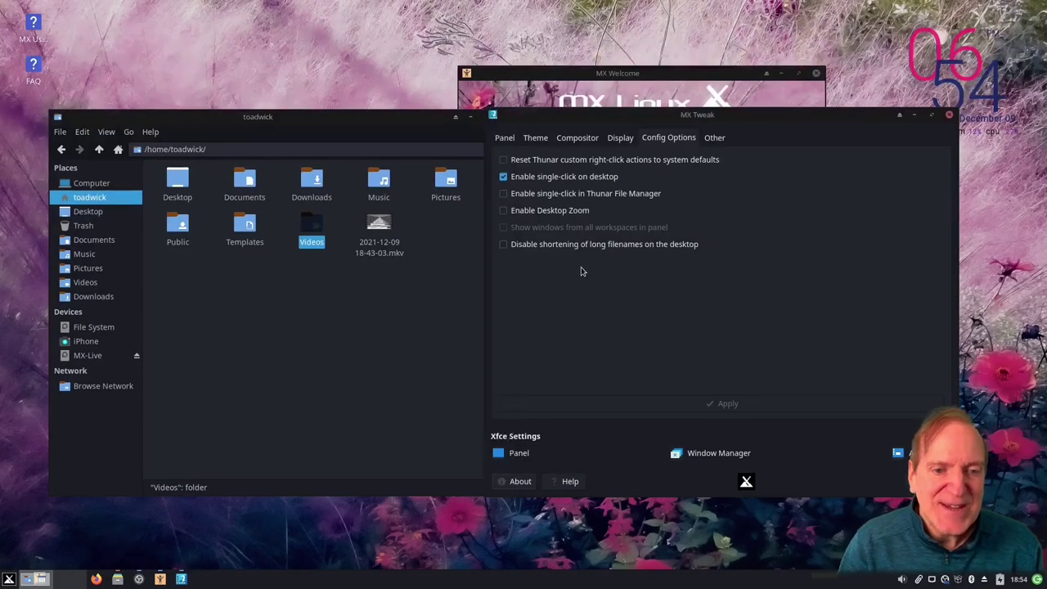
pyautogui.click(503, 194)
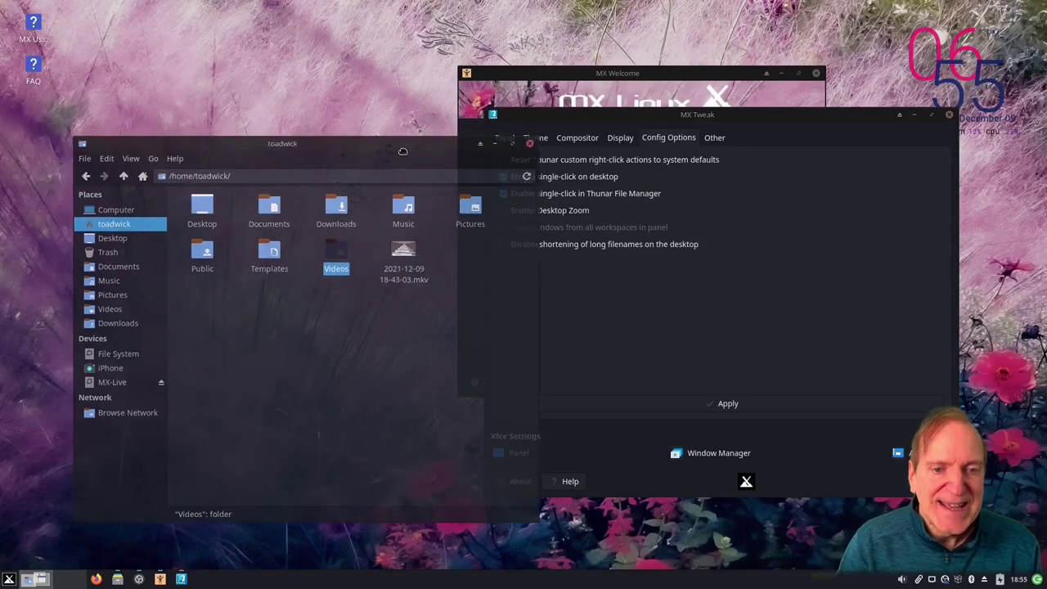
pyautogui.click(671, 407)
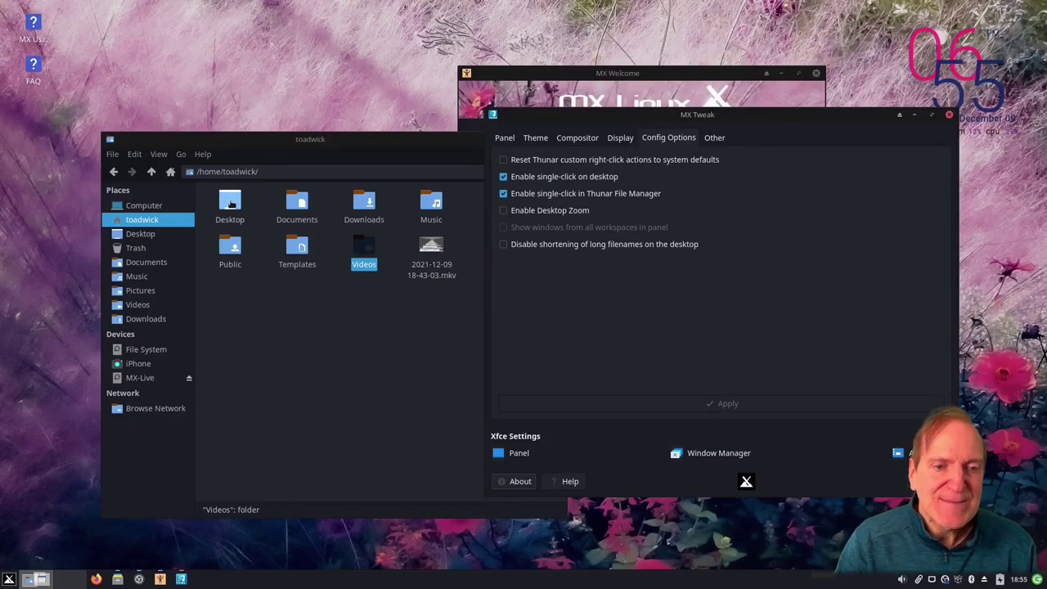
pyautogui.click(237, 303)
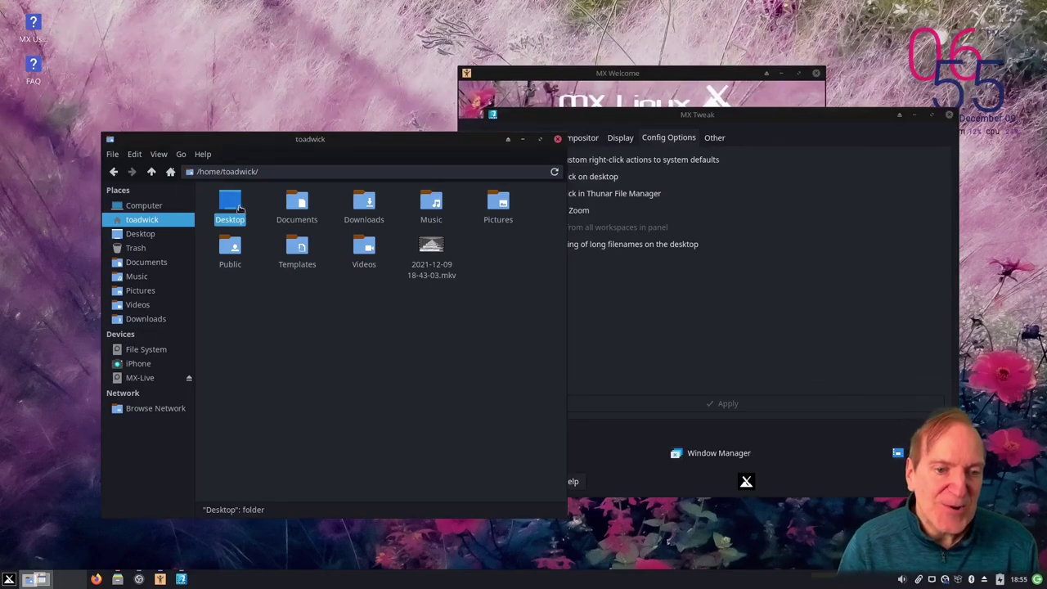
pyautogui.keyDown('ctrl'); pyautogui.click(365, 202); pyautogui.keyUp('ctrl')
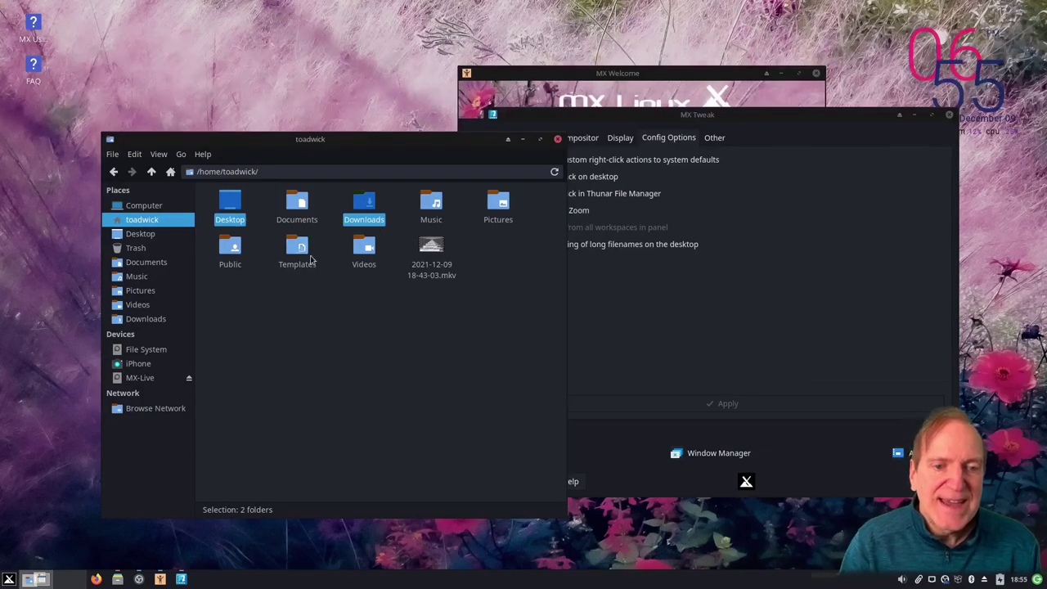
pyautogui.keyDown('ctrl'); pyautogui.click(302, 251); pyautogui.keyUp('ctrl')
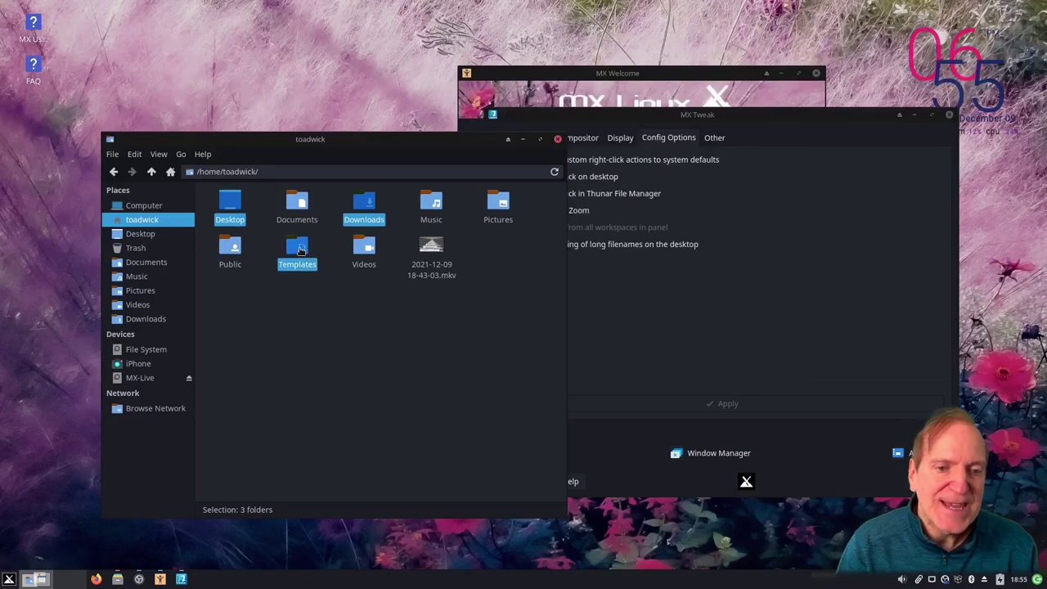
pyautogui.click(317, 326)
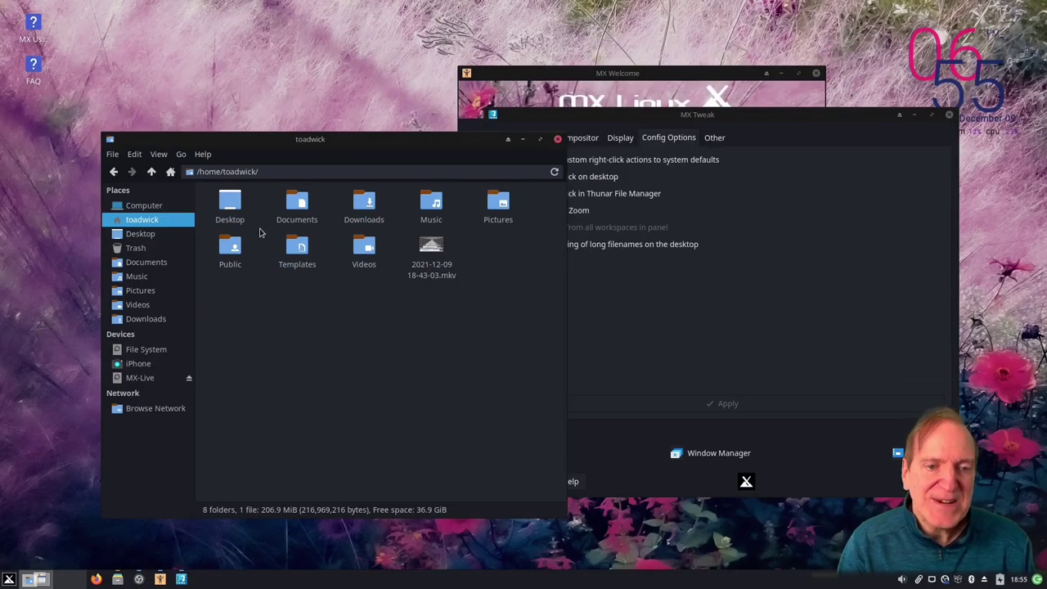
pyautogui.click(233, 205)
pyautogui.hotkey('shift', 'Down')
pyautogui.hotkey('shift', 'Right')
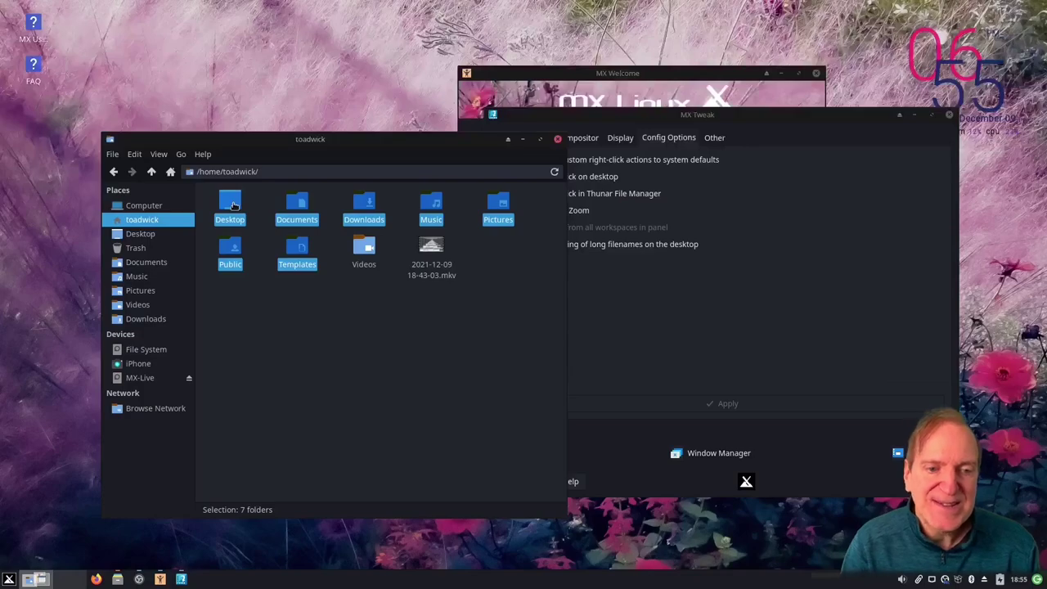
pyautogui.click(250, 208)
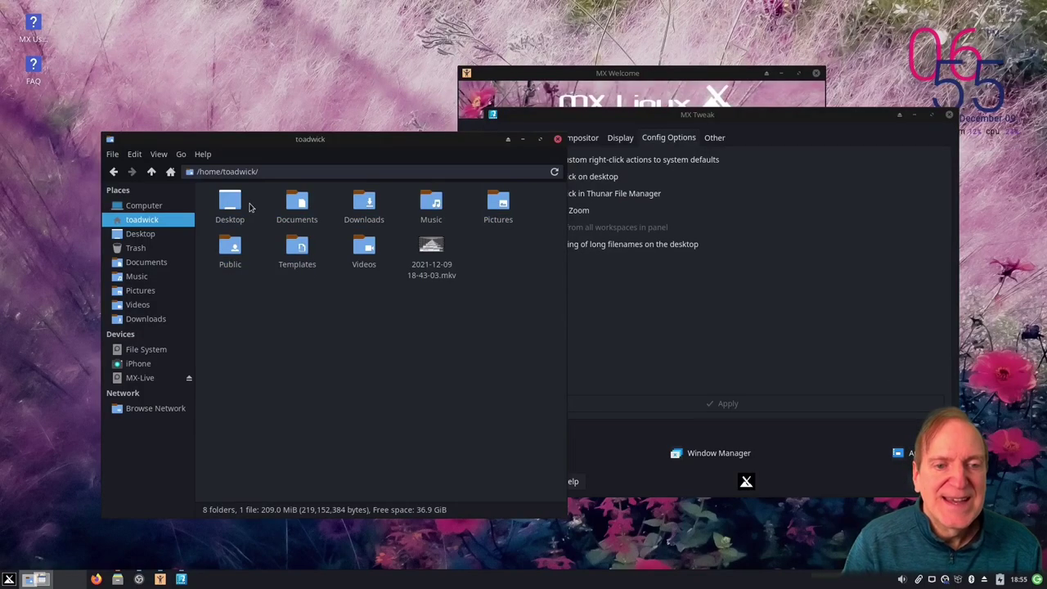
pyautogui.click(229, 204)
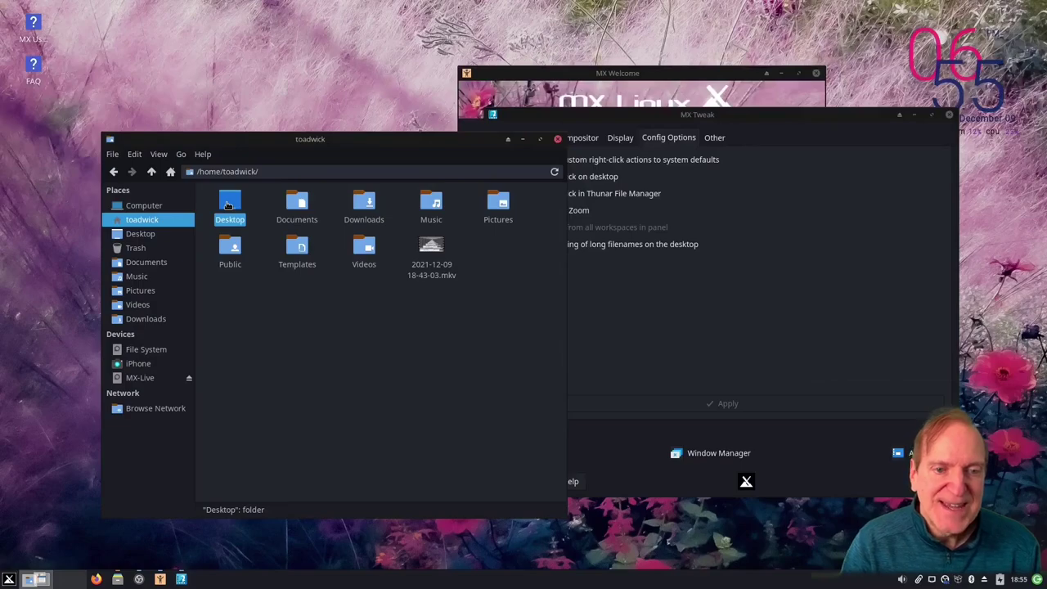
pyautogui.keyDown('shift'); pyautogui.click(427, 204); pyautogui.keyUp('shift')
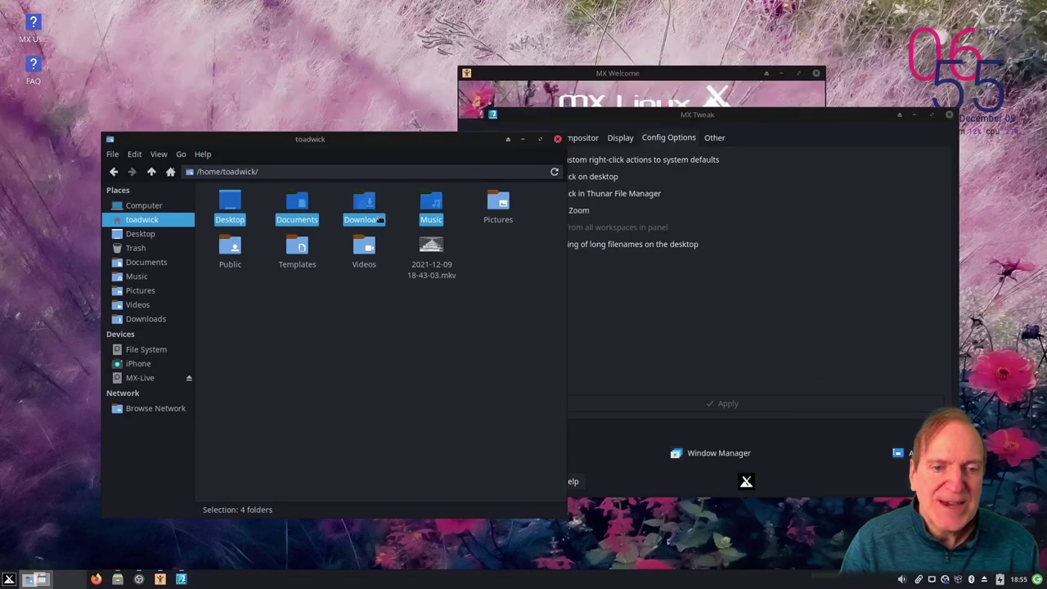
pyautogui.keyDown('shift'); pyautogui.click(304, 251); pyautogui.keyUp('shift')
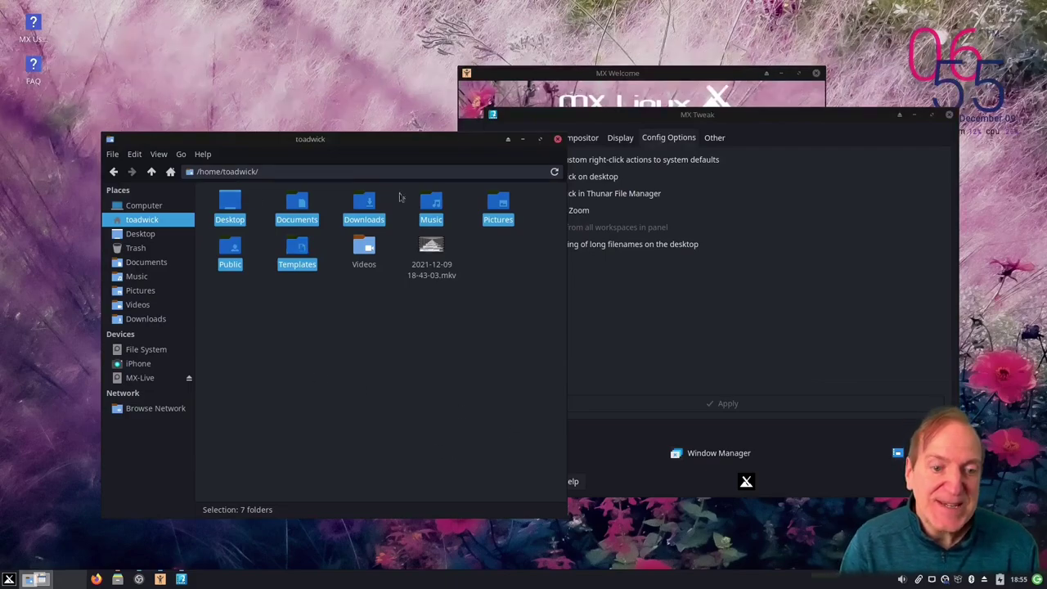
pyautogui.click(355, 361)
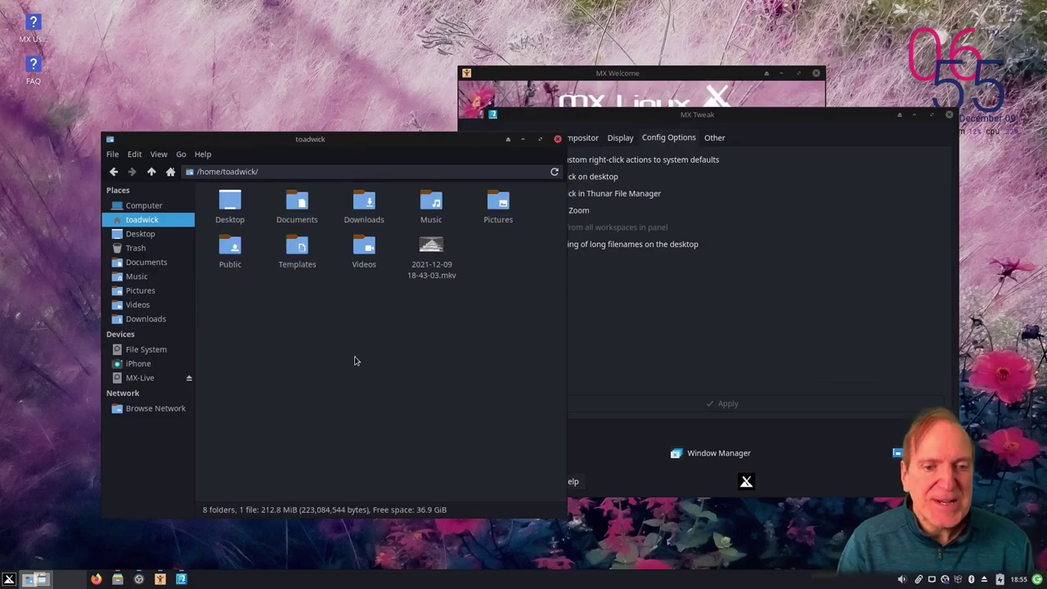
pyautogui.click(643, 314)
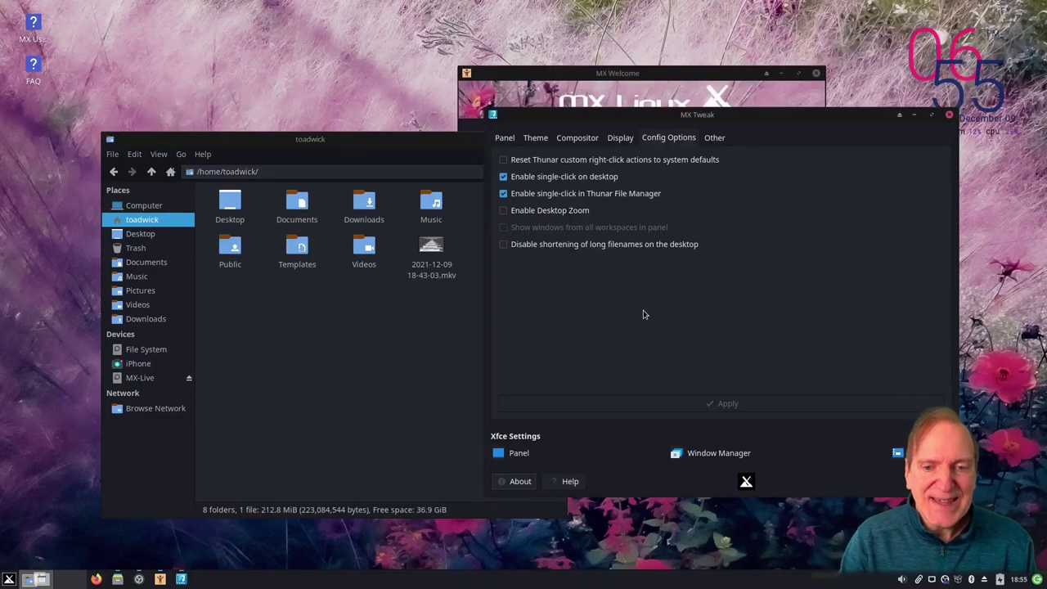
# Step: Look over MX Tweak's Other page, then return to the Panel settings
pyautogui.click(716, 139)
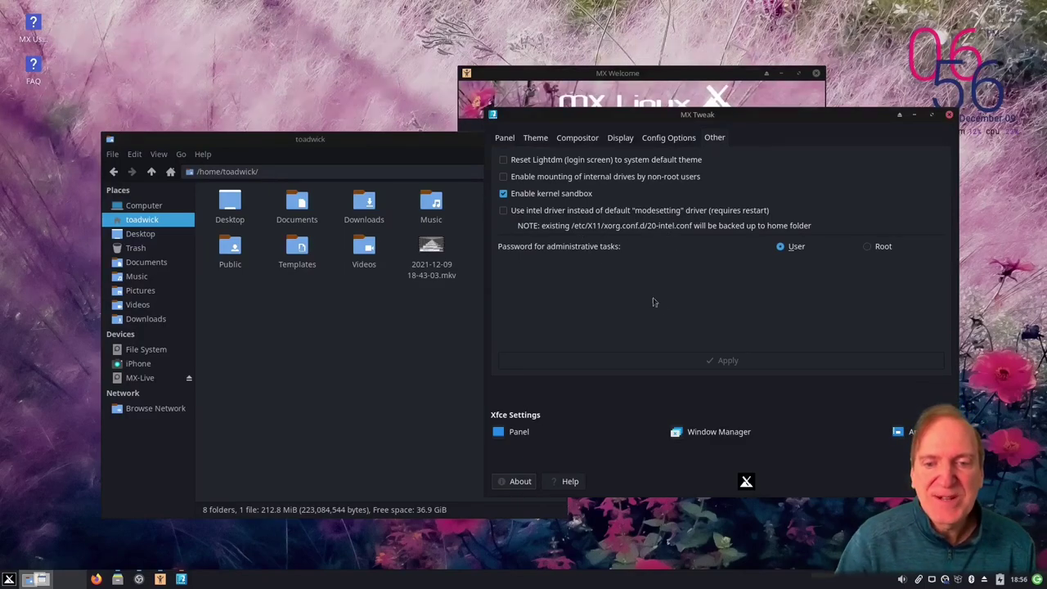
pyautogui.click(504, 139)
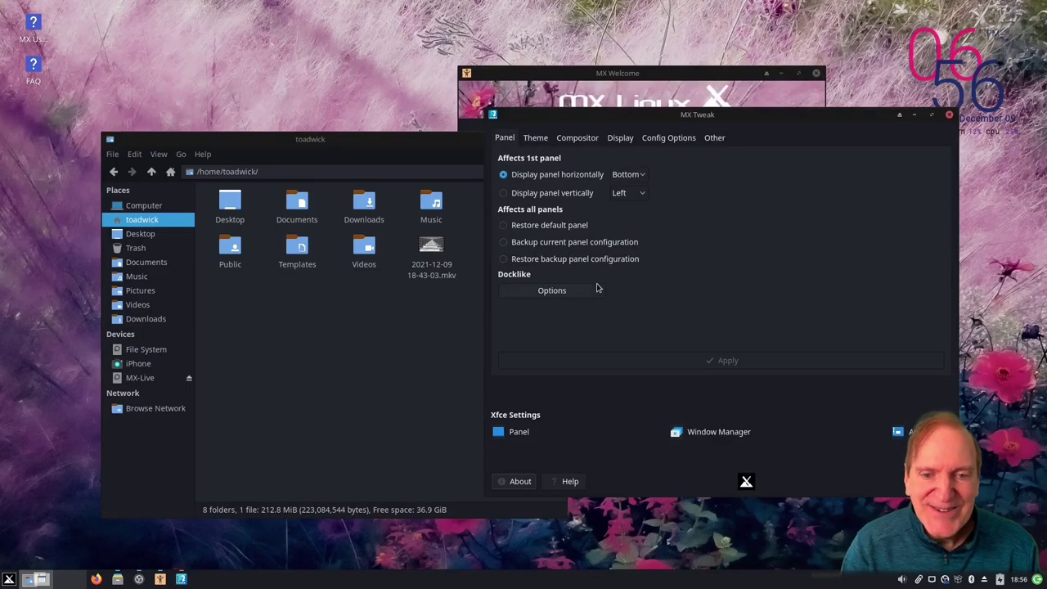
# Step: Close MX Tweak, minimize Thunar, and start Popular Apps from MX Welcome with the administrator password
pyautogui.click(949, 115)
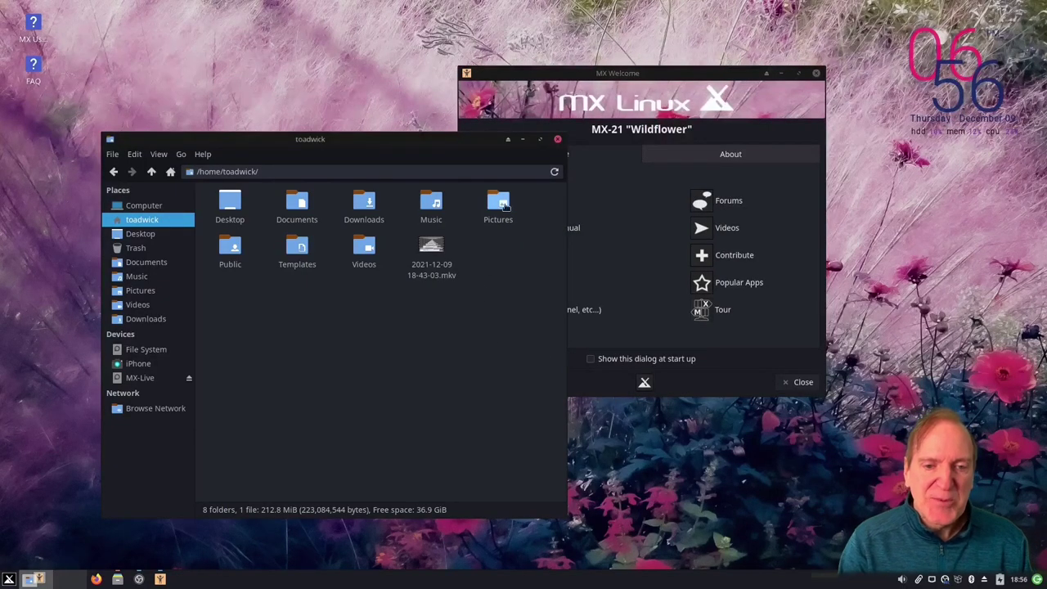
pyautogui.click(523, 140)
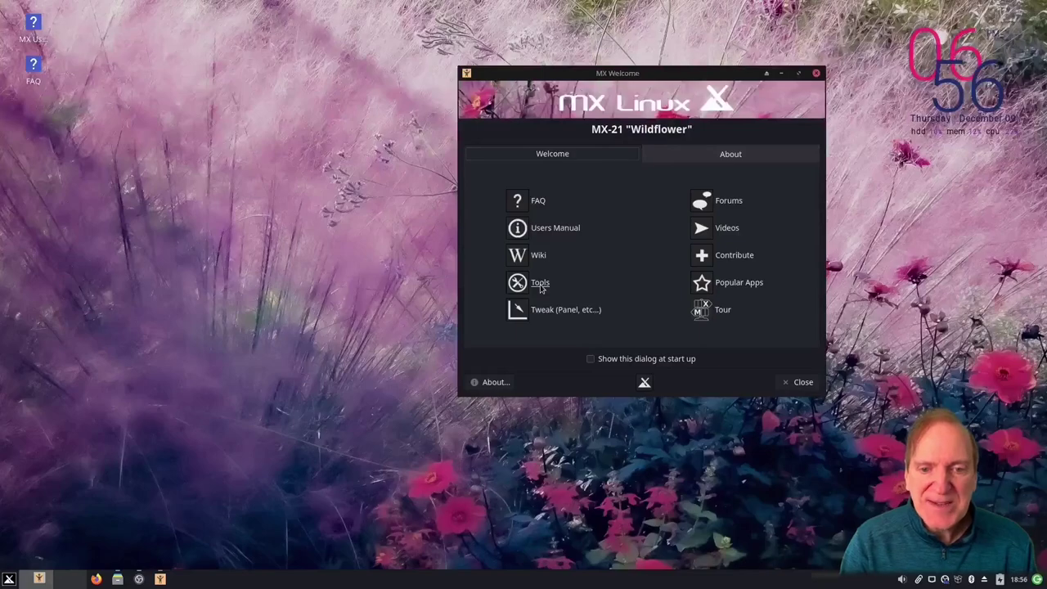
pyautogui.click(724, 284)
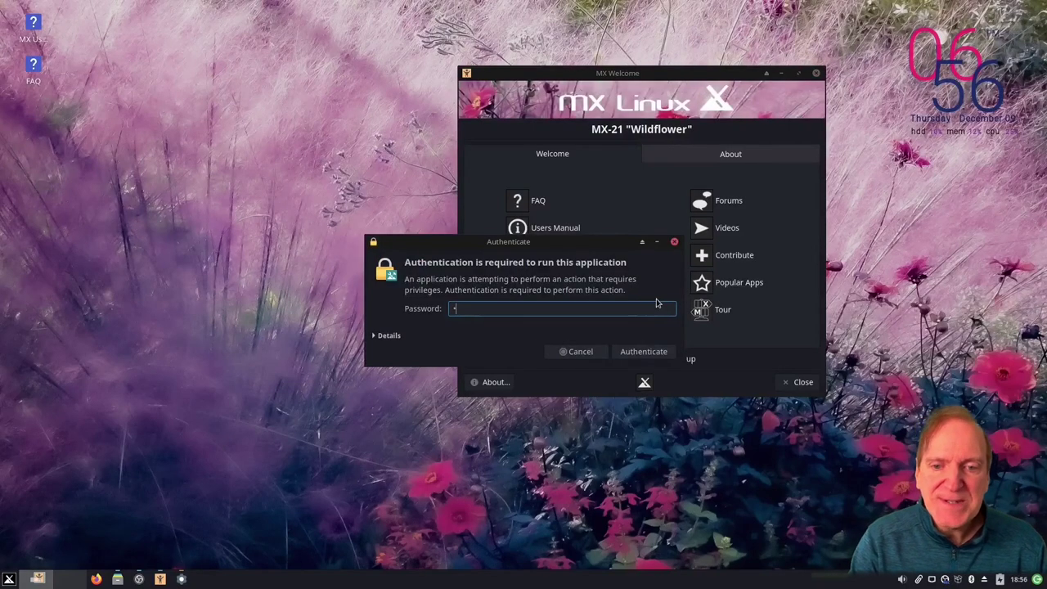
pyautogui.press('Return')
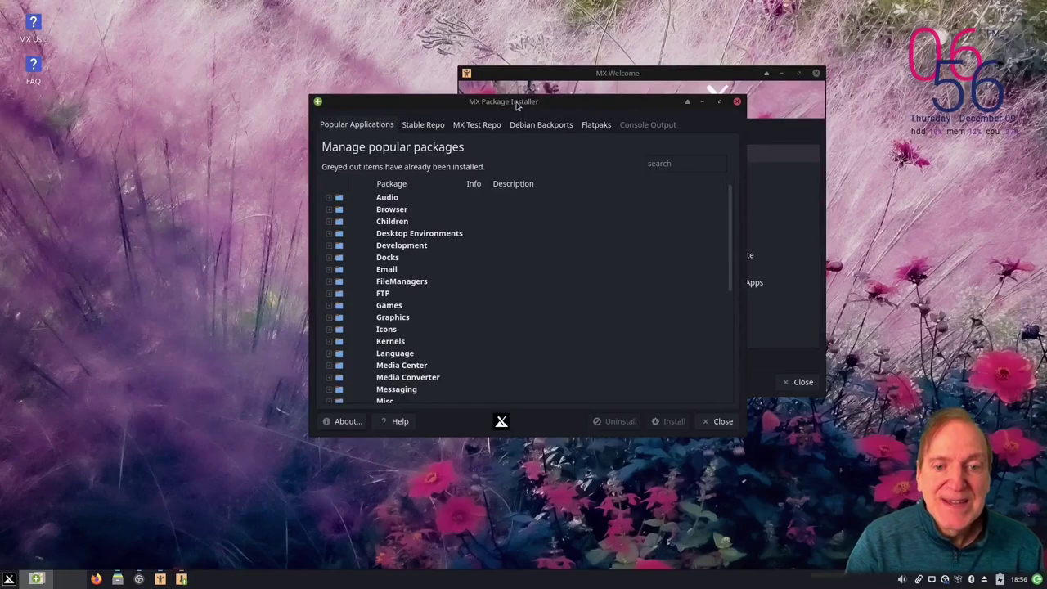
# Step: Move the Package Installer window up-left and scroll its categories down to Games onward
pyautogui.moveTo(517, 106); pyautogui.dragTo(395, 96)
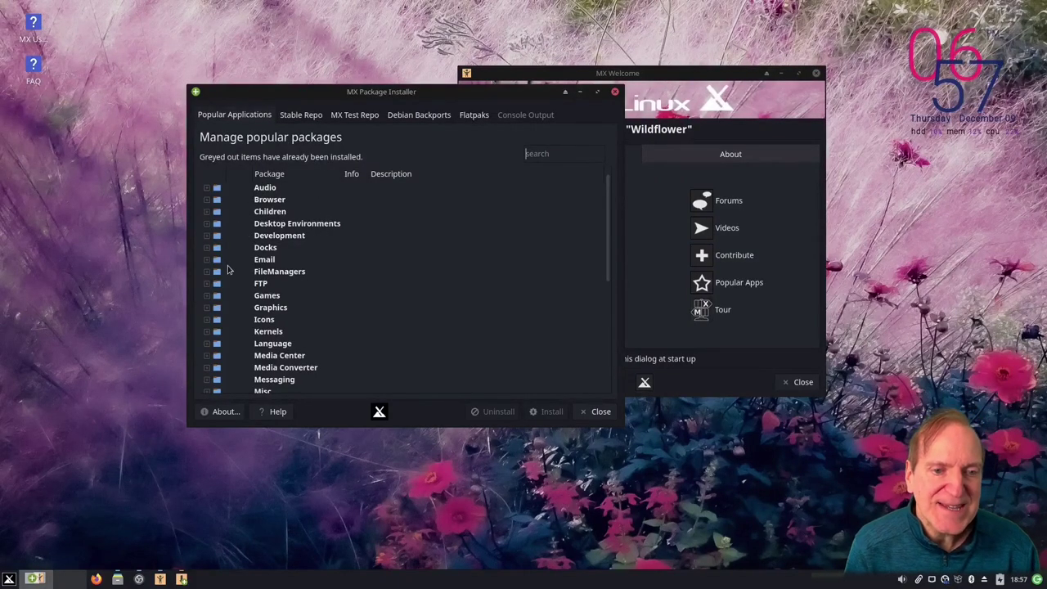
pyautogui.scroll(-3, 237, 278)
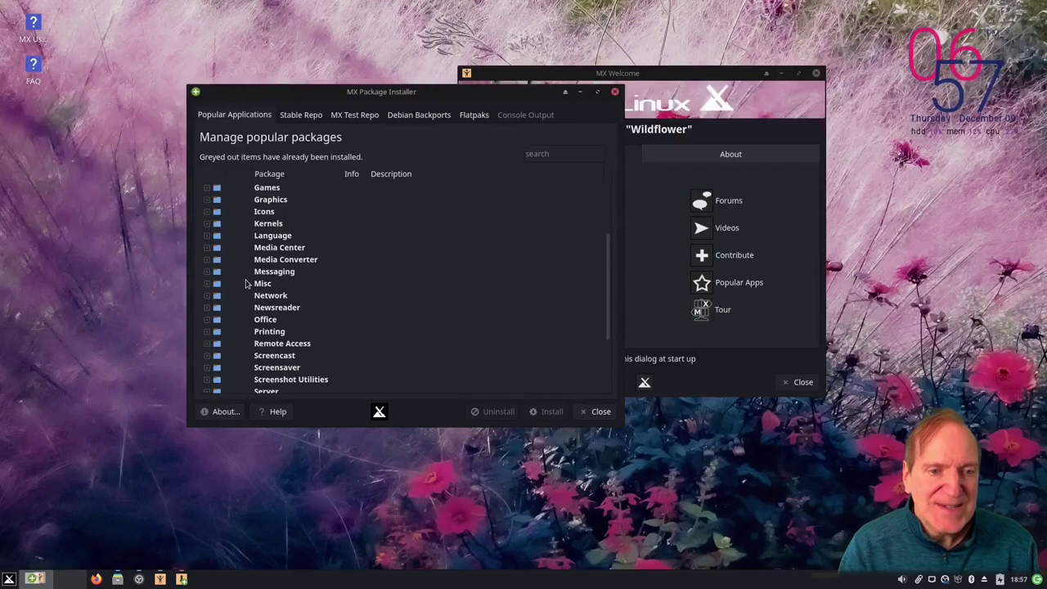
pyautogui.click(9, 579)
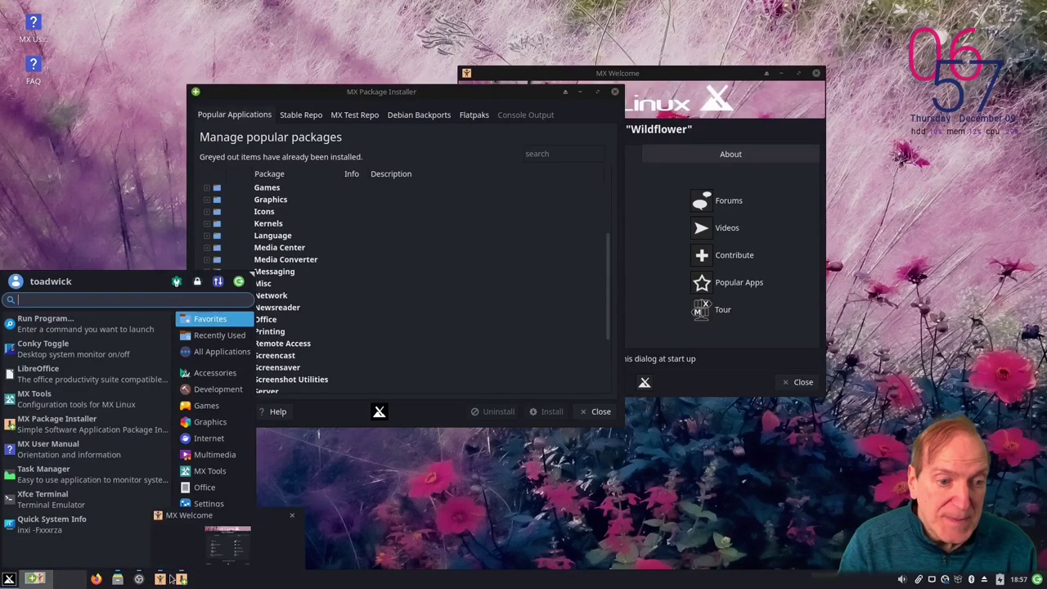
pyautogui.moveTo(168, 579)
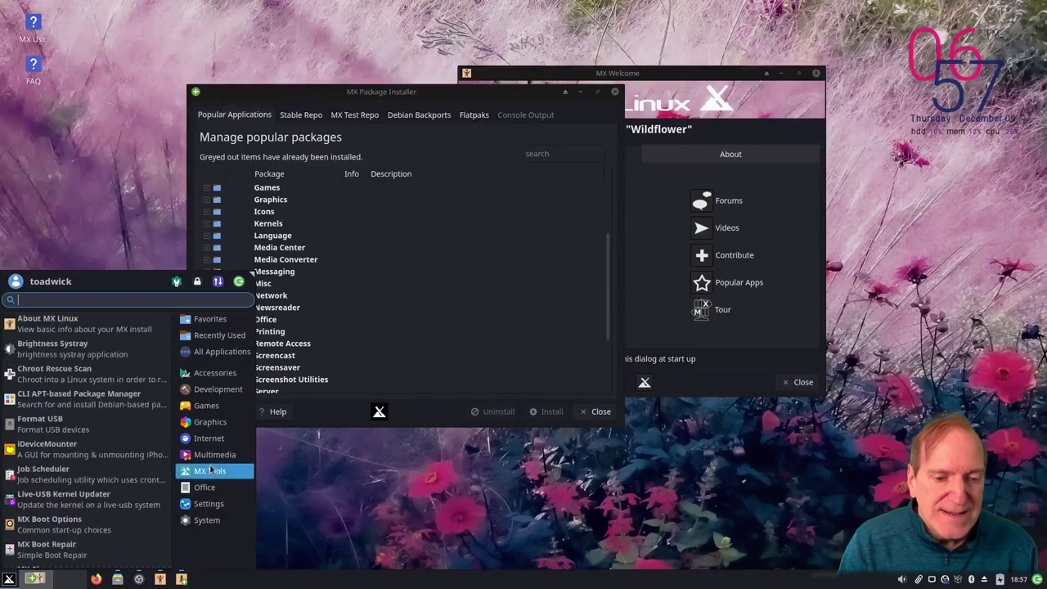
pyautogui.moveTo(207, 440)
pyautogui.moveTo(209, 422)
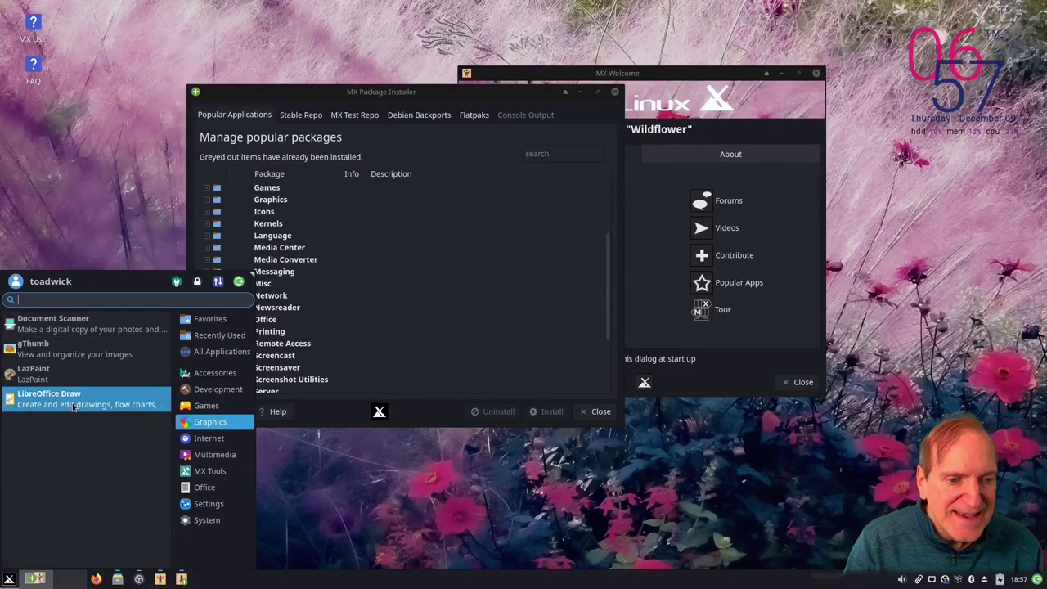
pyautogui.click(413, 319)
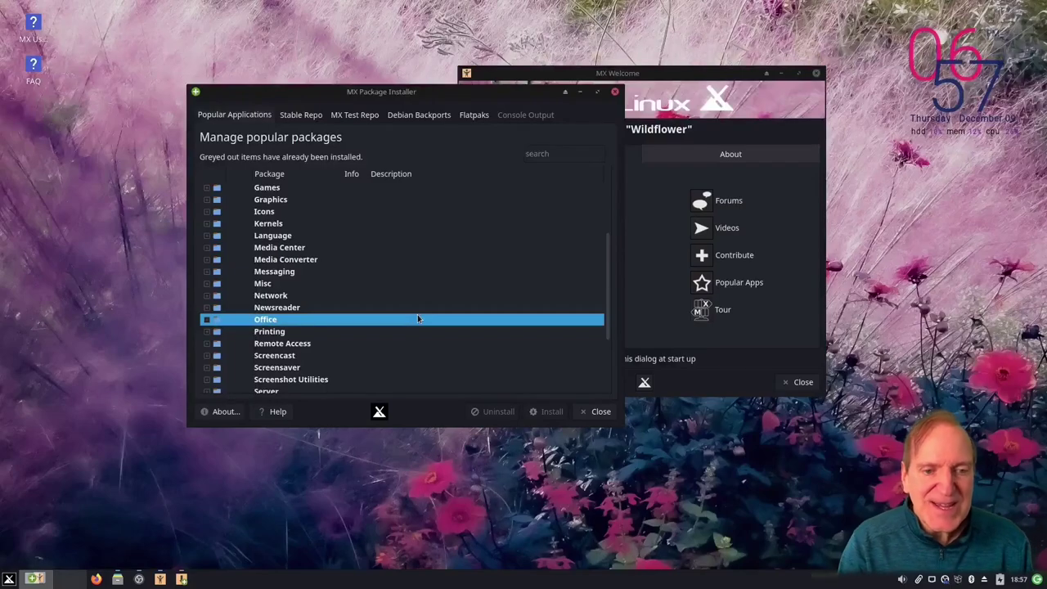
# Step: Search the popular packages for 'ink' and select Inkscape under Graphics
pyautogui.click(559, 159)
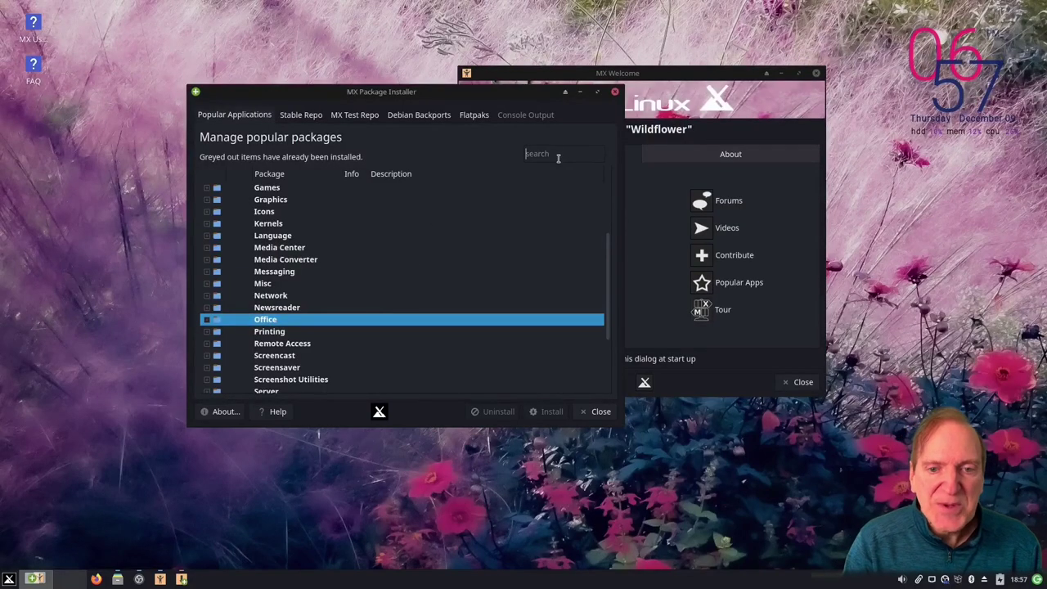
pyautogui.write('inksca')
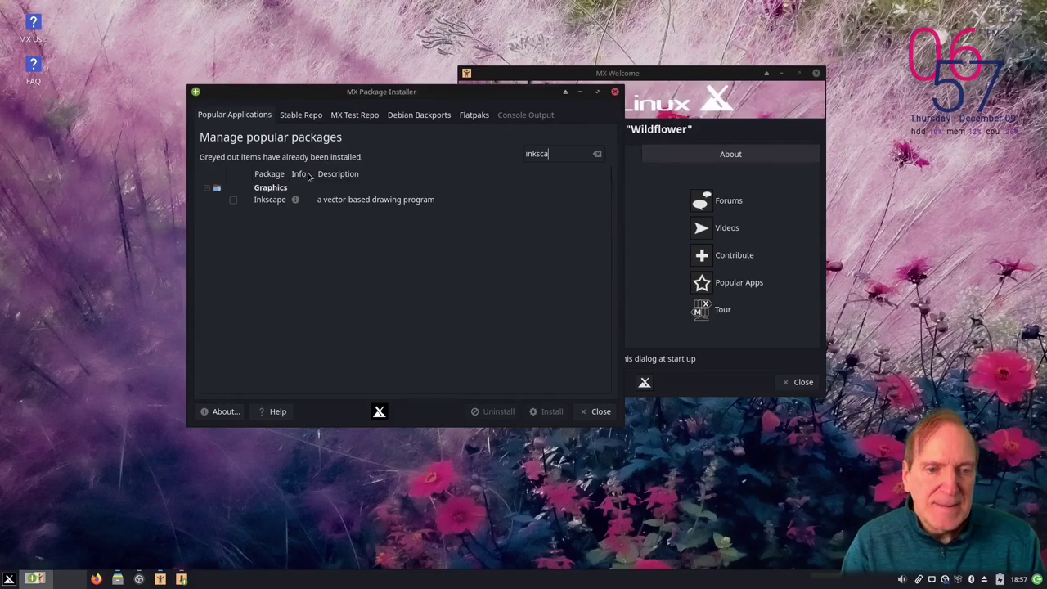
pyautogui.click(268, 200)
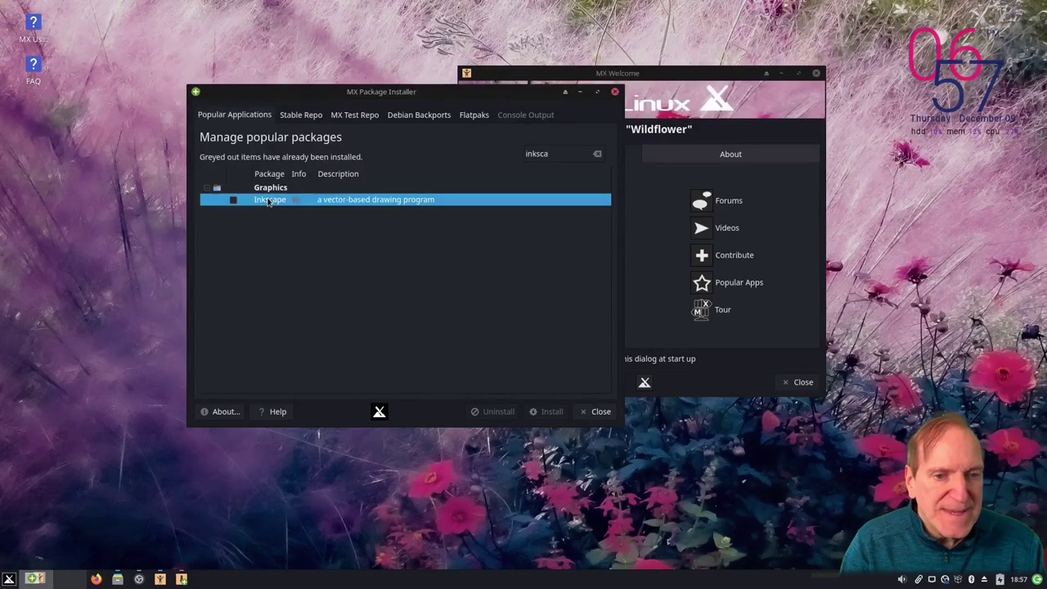
pyautogui.click(207, 191)
pyautogui.click(270, 189)
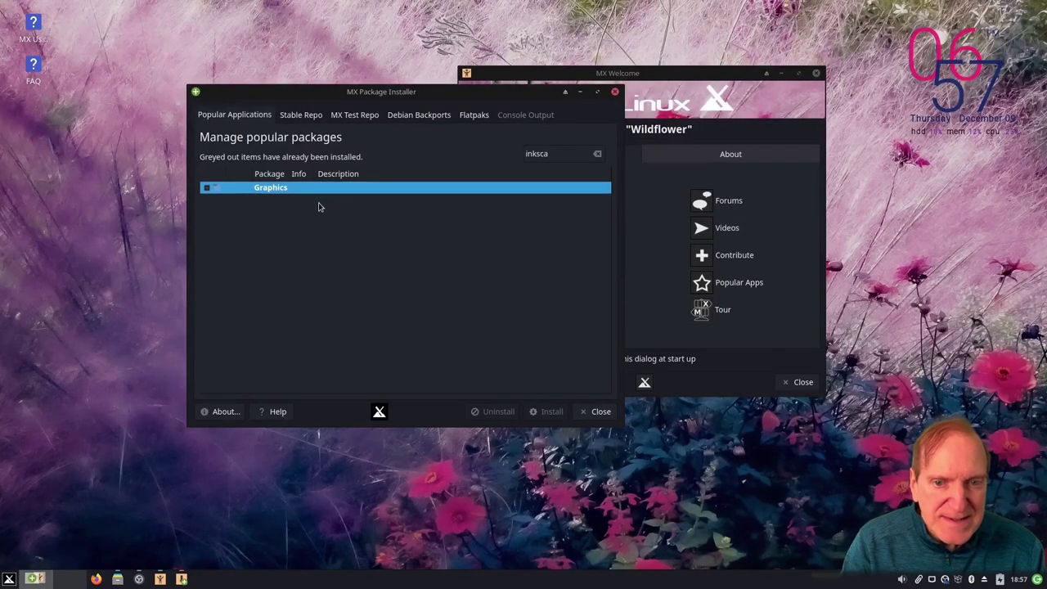
pyautogui.click(207, 190)
# Step: View Inkscape's package information, then close the info window
pyautogui.click(295, 200)
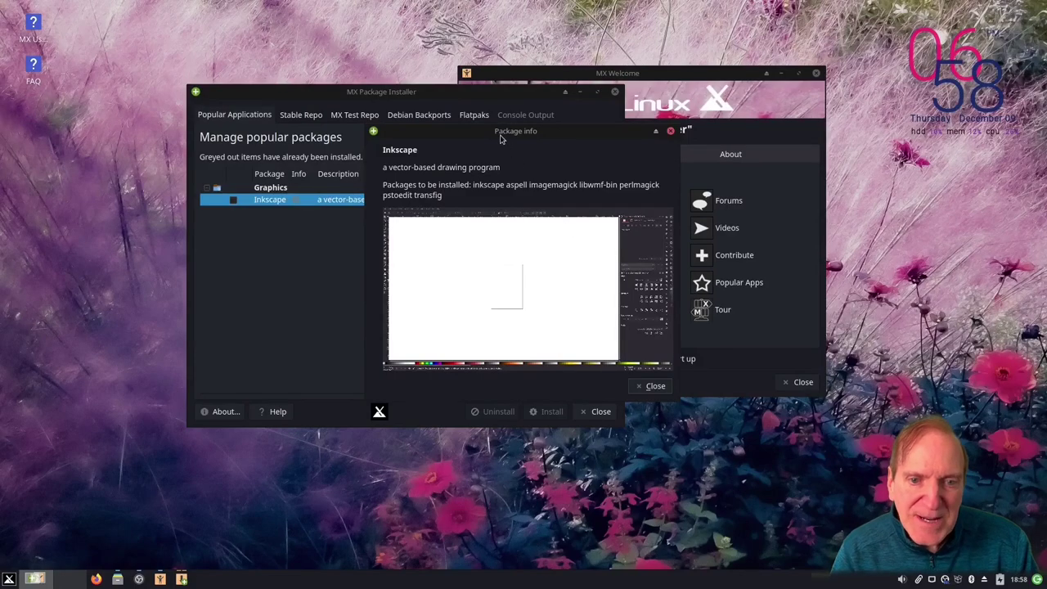
pyautogui.moveTo(502, 139); pyautogui.dragTo(376, 202)
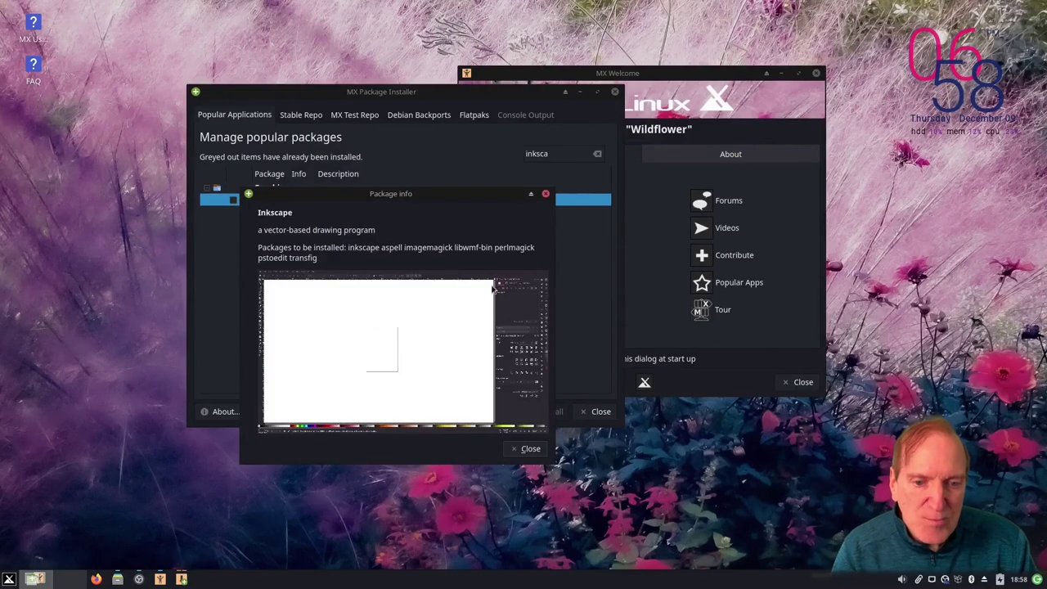
pyautogui.click(546, 194)
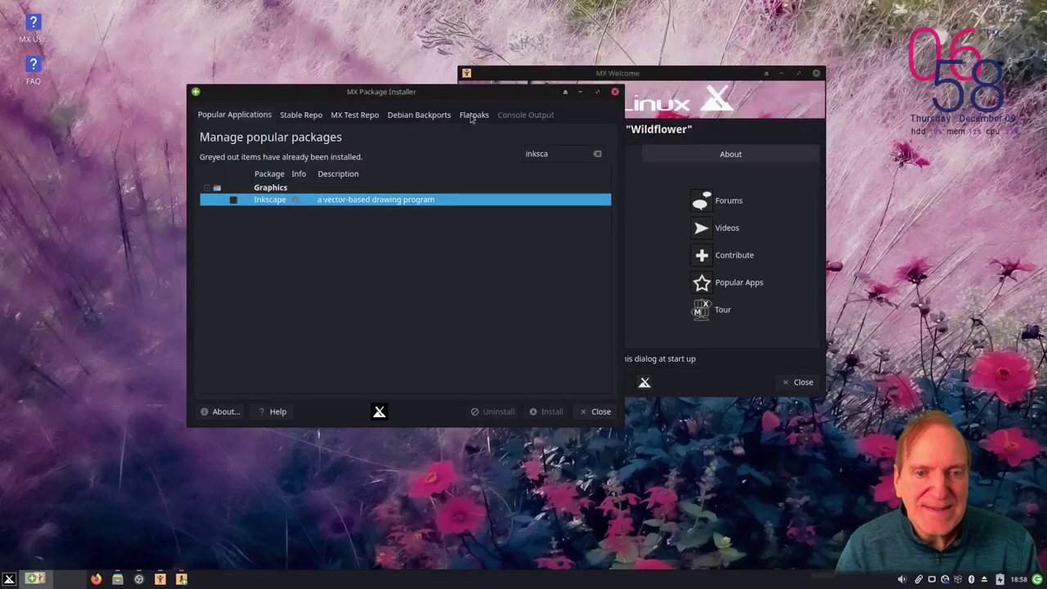
# Step: Check the MX Test Repo and Debian Backports lists, showing inkscape at 1.1.1-2~bpo11+1
pyautogui.click(356, 117)
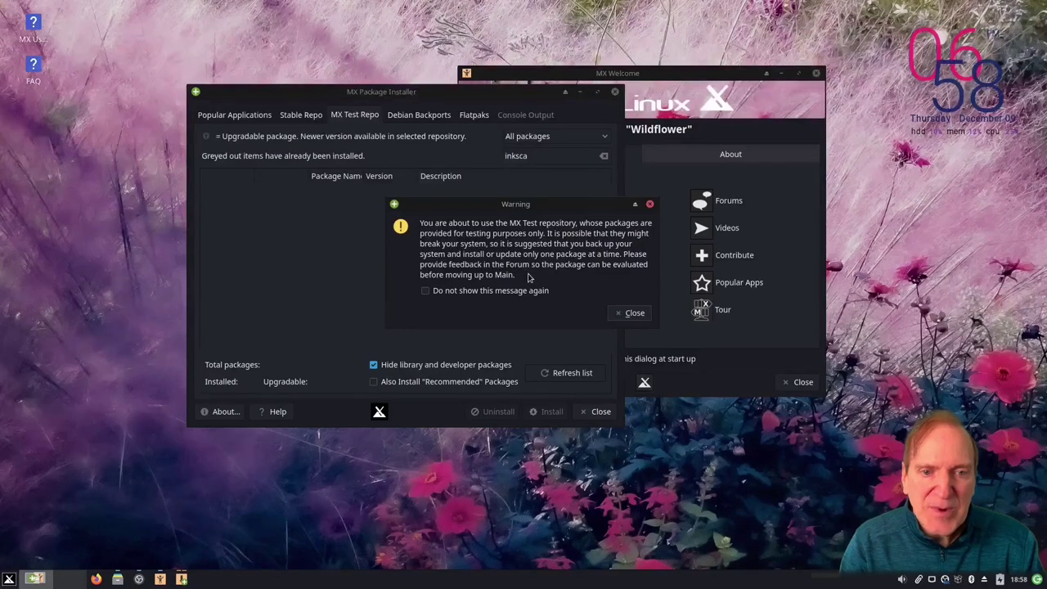
pyautogui.click(632, 314)
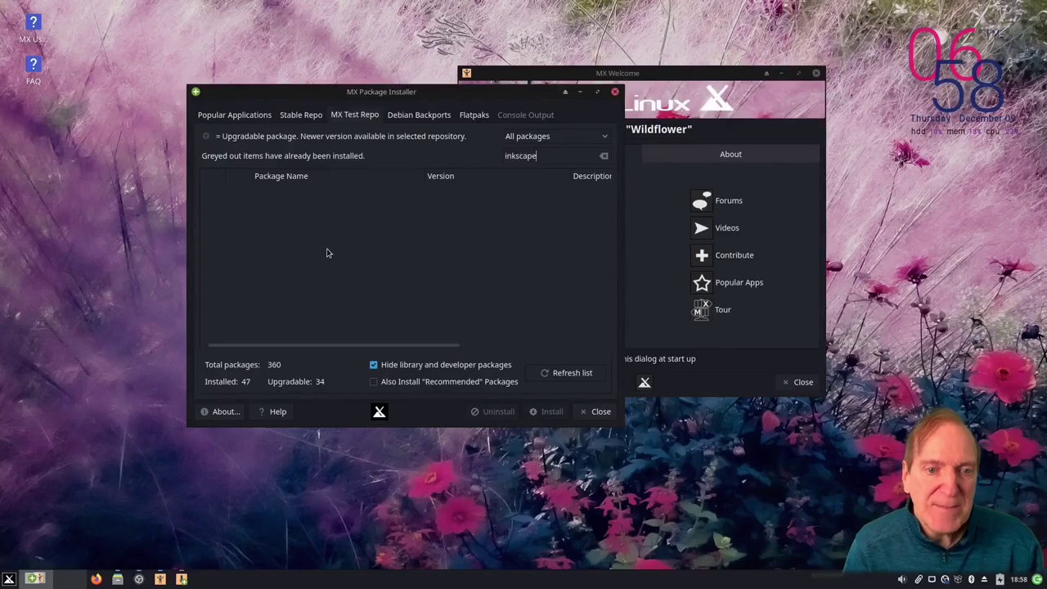
pyautogui.click(426, 119)
pyautogui.click(628, 318)
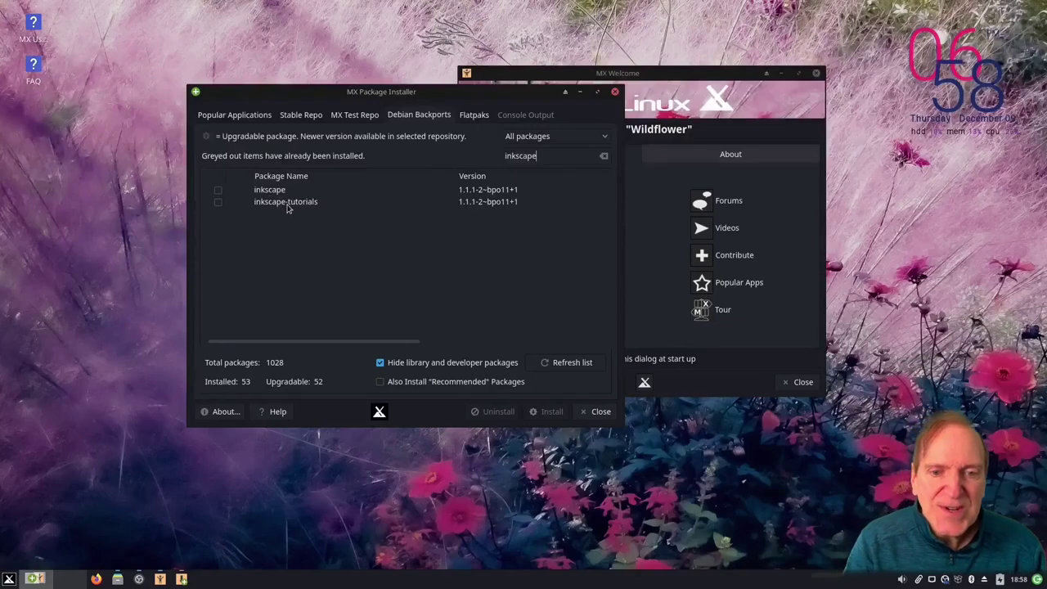
# Step: Install the Inkscape Flatpak (org.inkscape.Inkscape) from Flathub and acknowledge the completion message
pyautogui.click(473, 117)
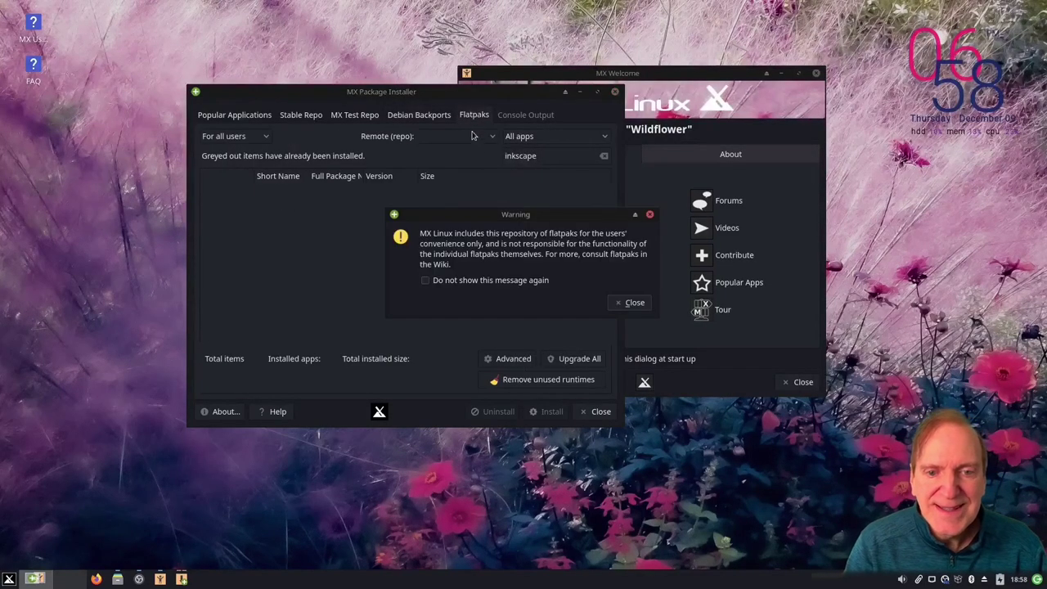
pyautogui.click(631, 303)
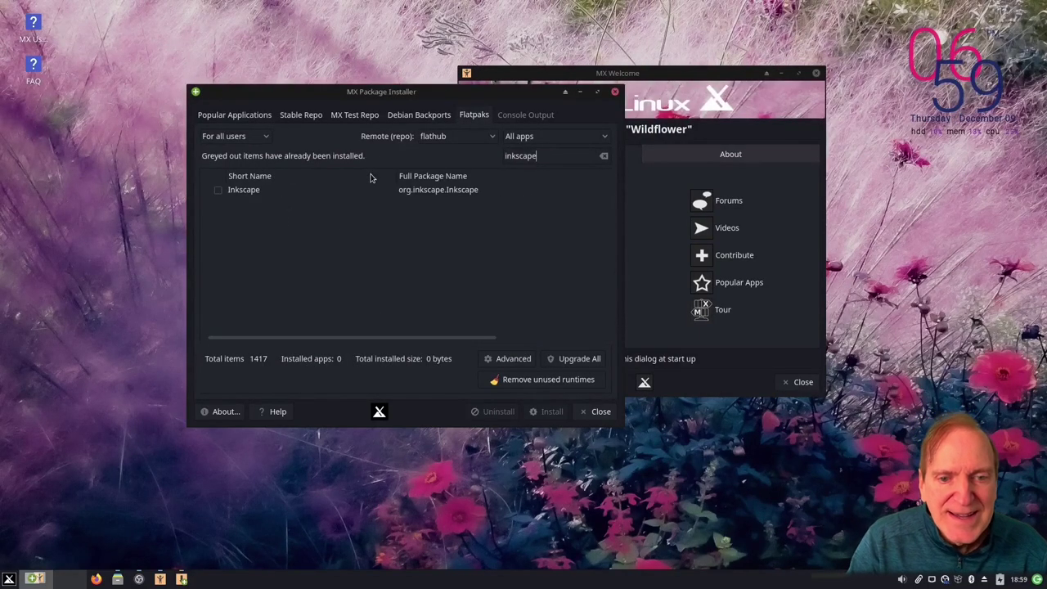
pyautogui.click(250, 193)
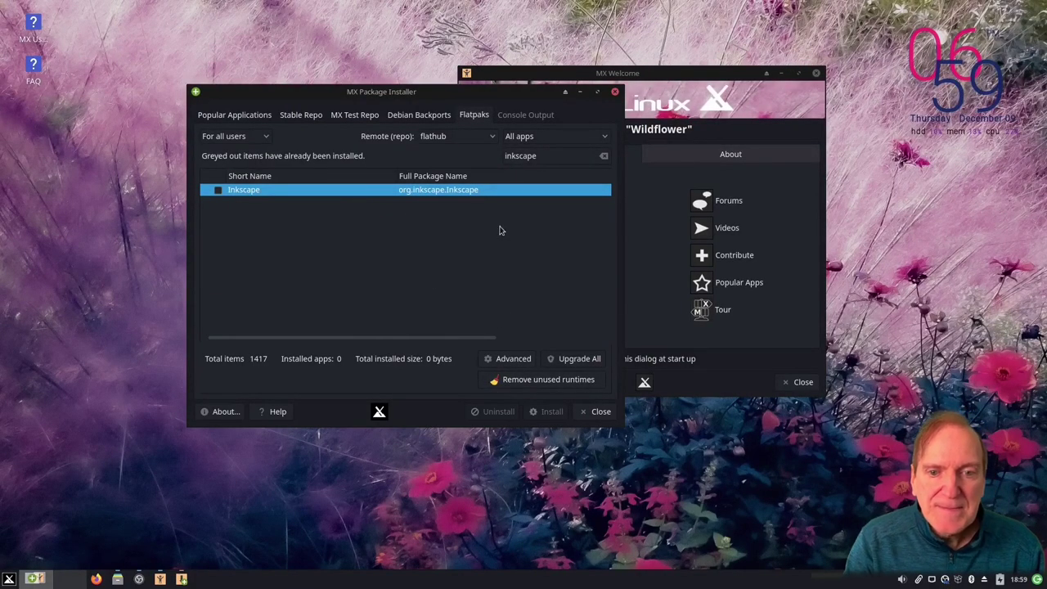
pyautogui.click(218, 191)
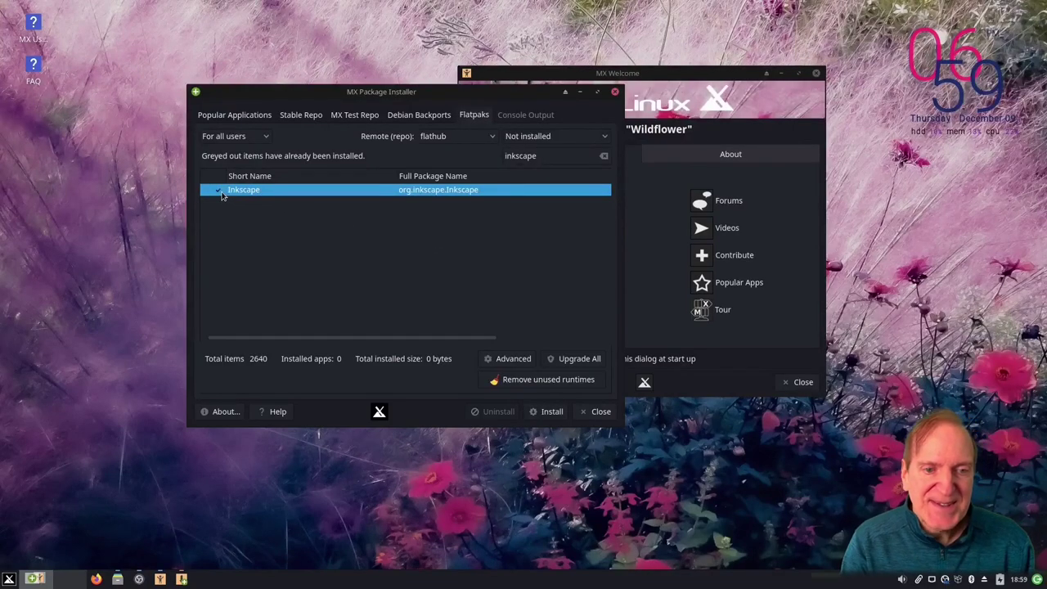
pyautogui.click(553, 417)
pyautogui.click(560, 303)
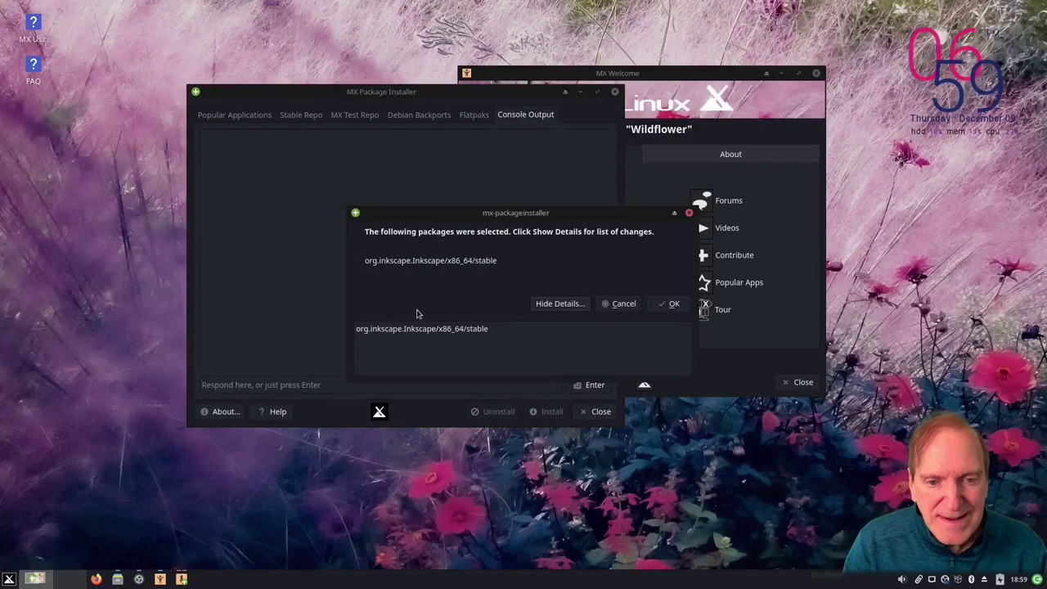
pyautogui.click(671, 304)
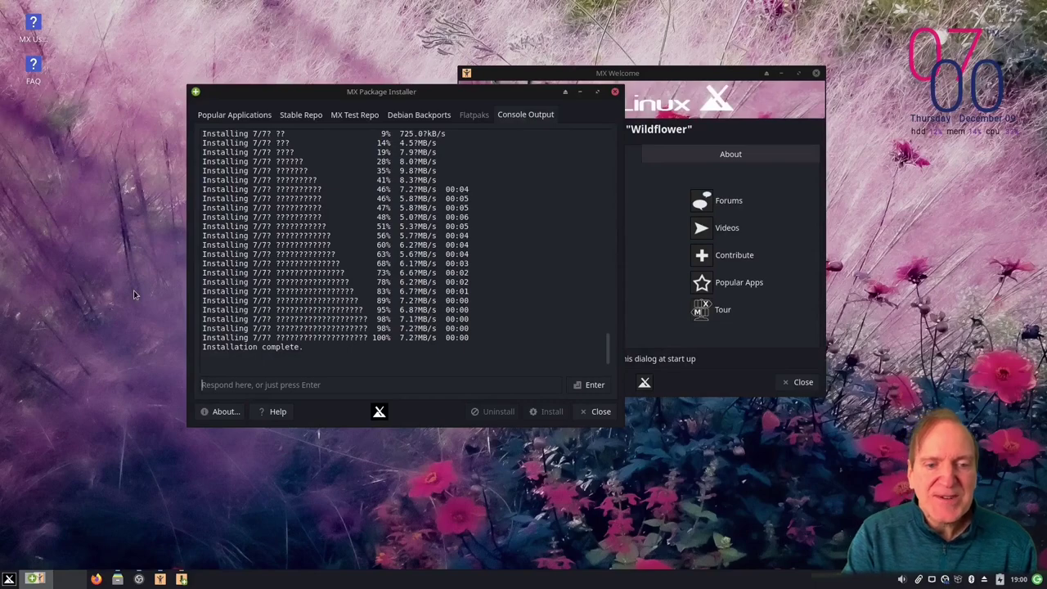
pyautogui.click(459, 257)
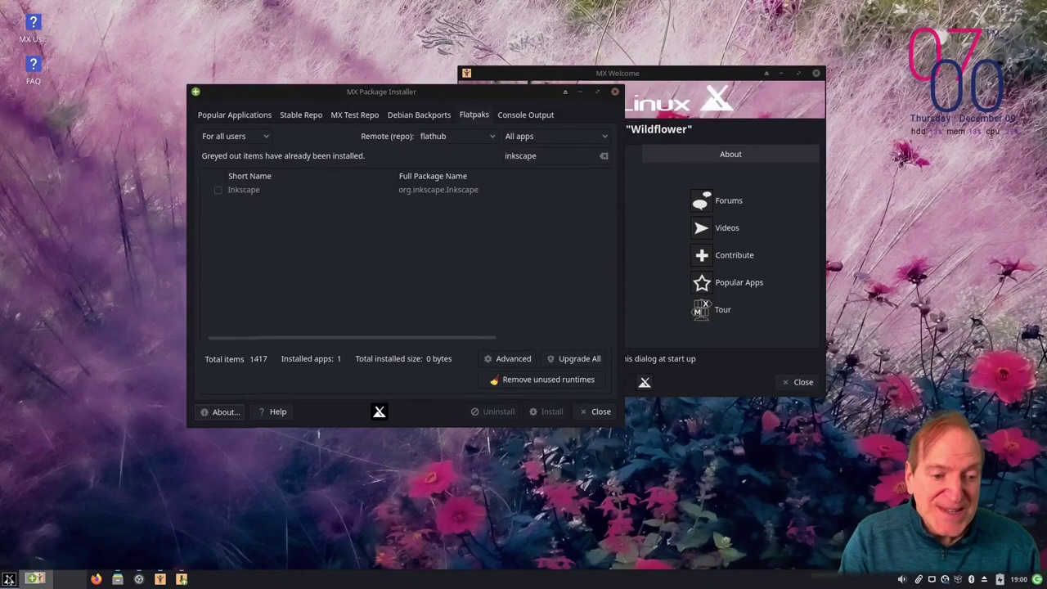
pyautogui.click(9, 578)
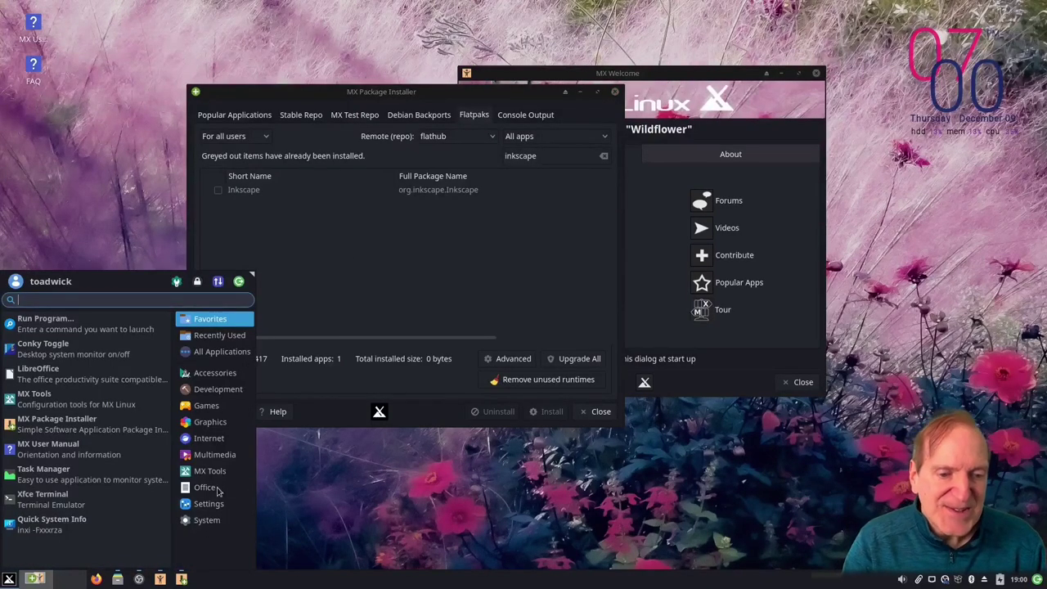
# Step: Launch Inkscape from Graphics and save the quick setup with the Classic appearance
pyautogui.click(211, 422)
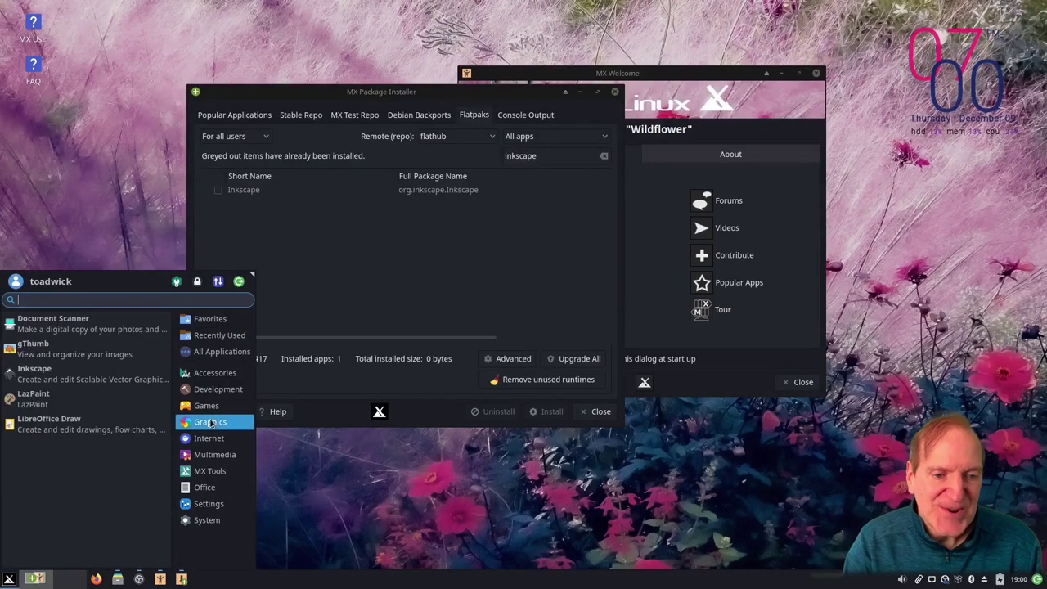
pyautogui.click(43, 376)
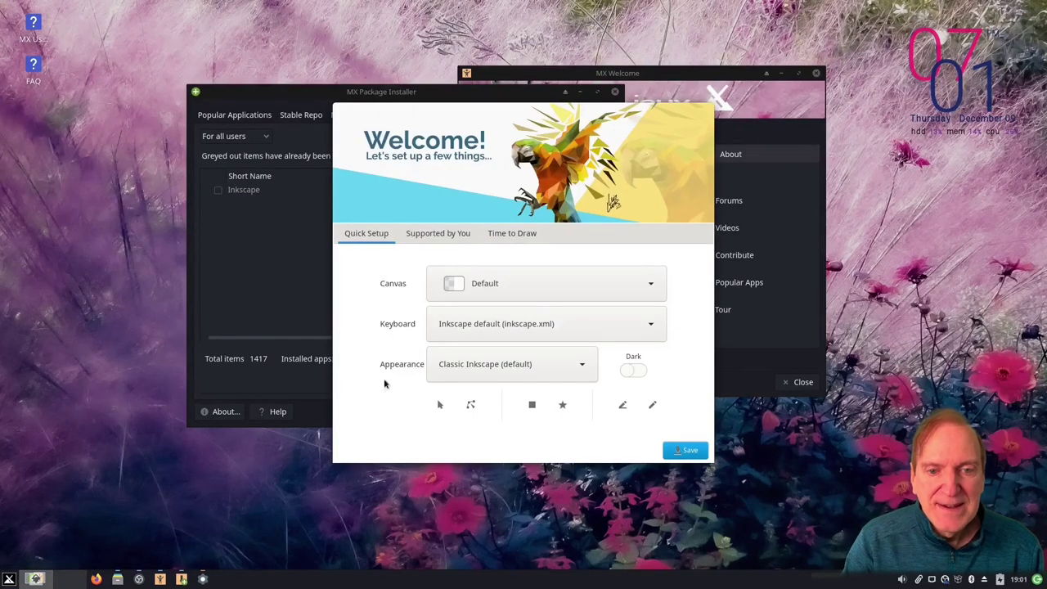
pyautogui.click(568, 371)
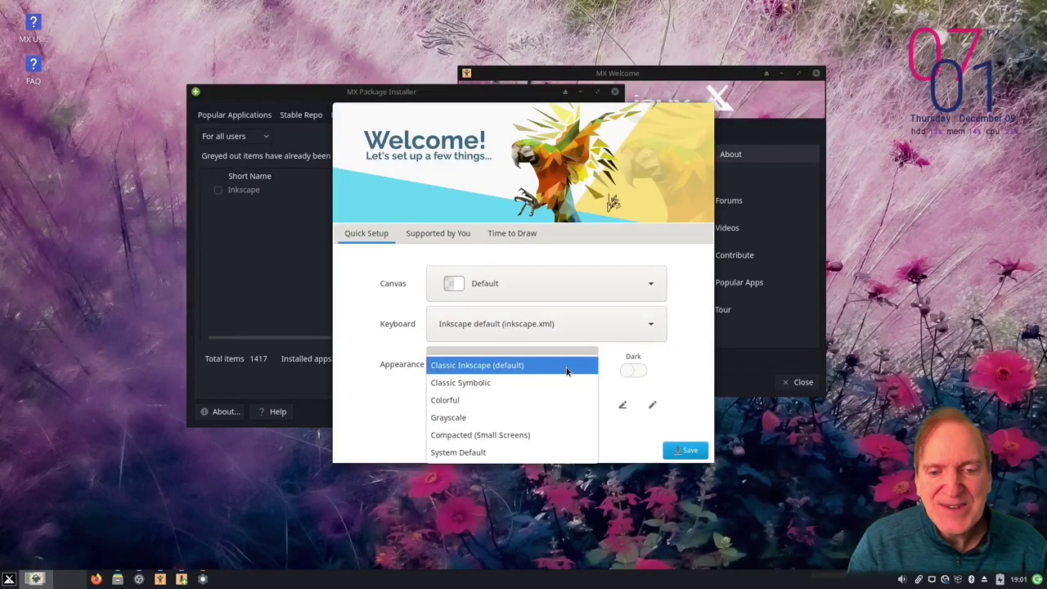
pyautogui.click(567, 372)
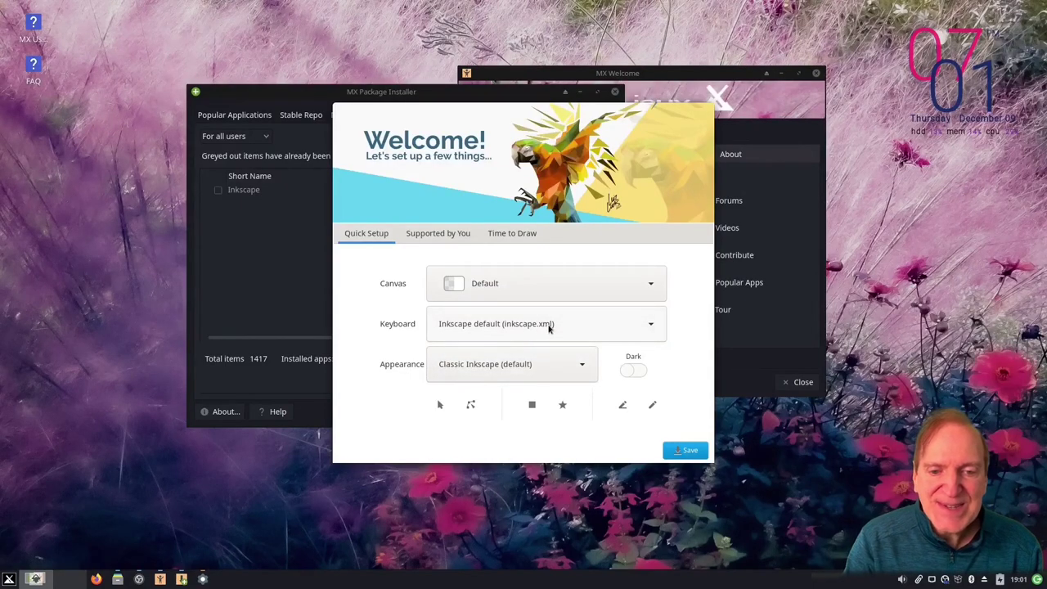
pyautogui.click(686, 451)
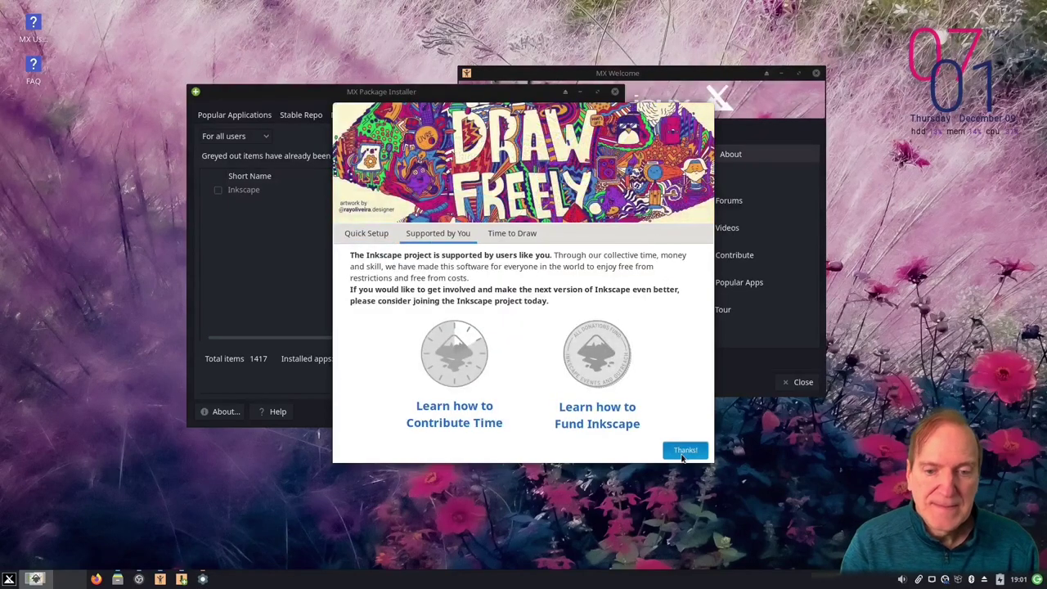
pyautogui.click(682, 449)
# Step: Create a new blank document from the Video HD 720p template
pyautogui.click(362, 330)
pyautogui.click(471, 333)
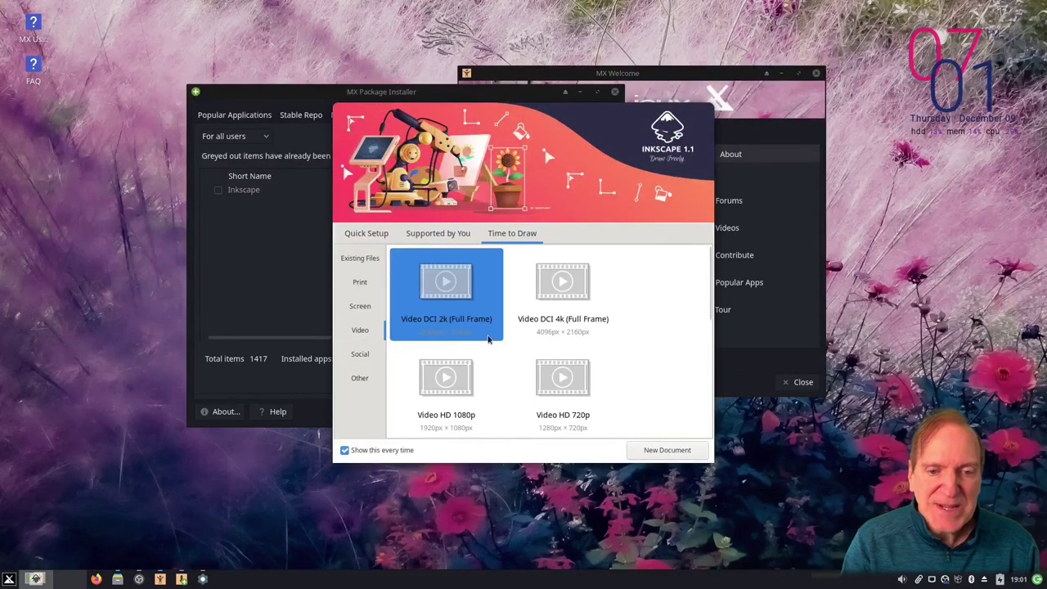
pyautogui.click(558, 383)
pyautogui.doubleClick(565, 387)
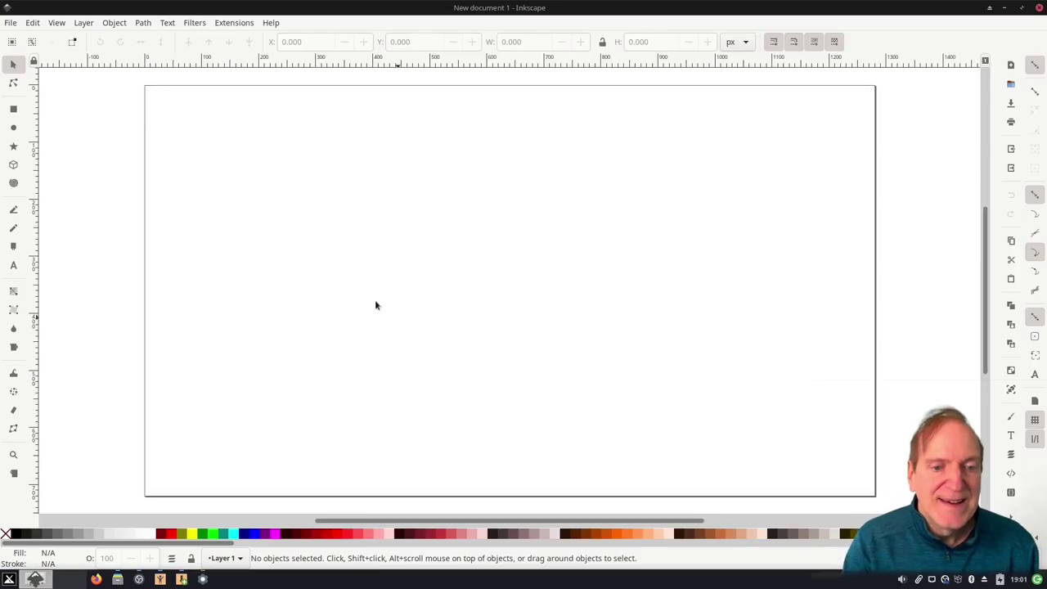
# Step: Check the About dialog shows Inkscape 1.1.1, then quit Inkscape
pyautogui.click(272, 22)
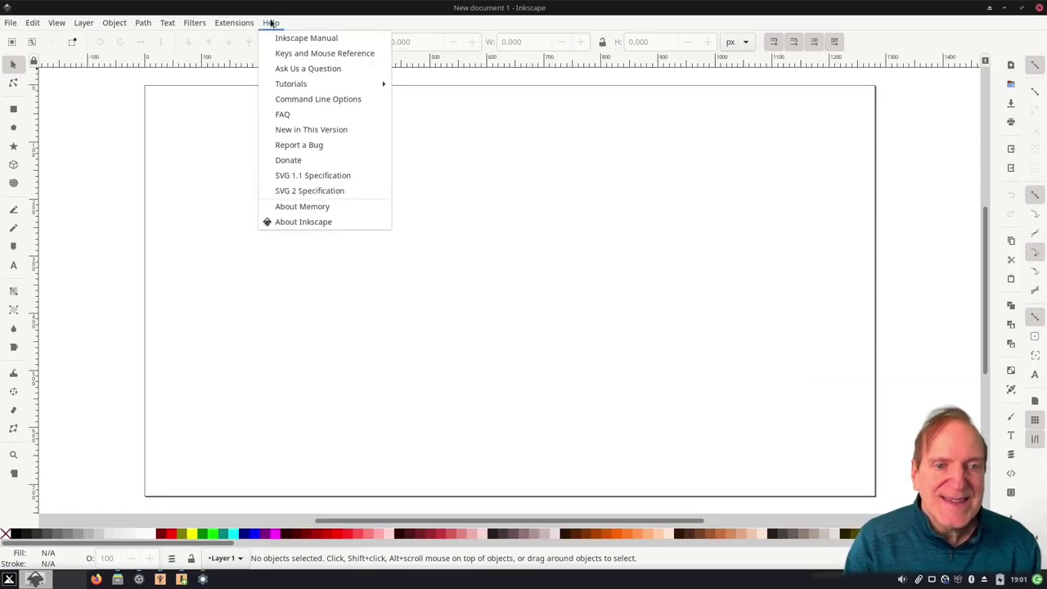
pyautogui.click(294, 226)
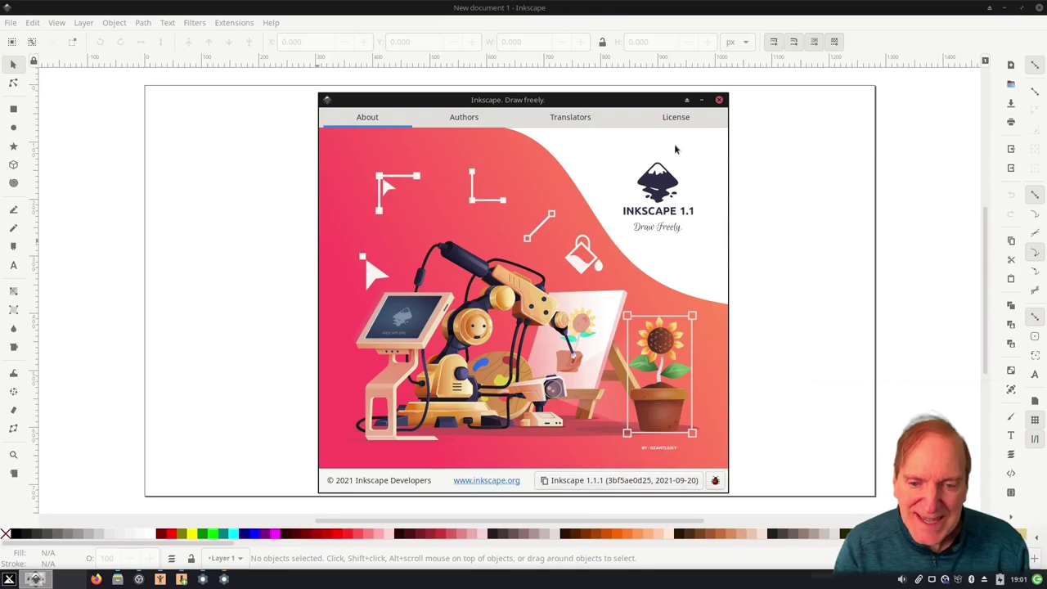
pyautogui.click(719, 100)
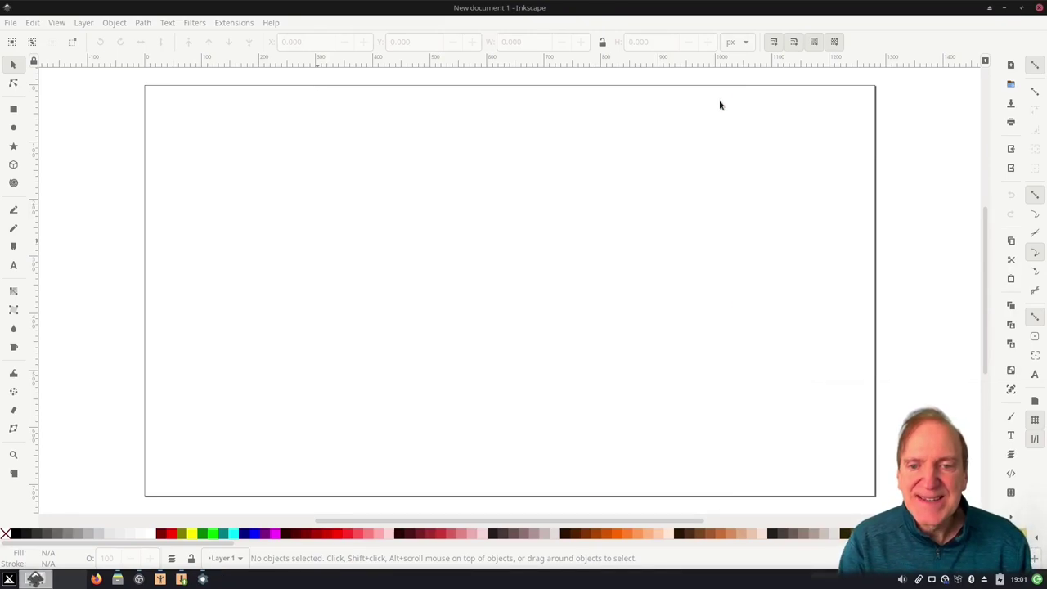
pyautogui.click(1040, 7)
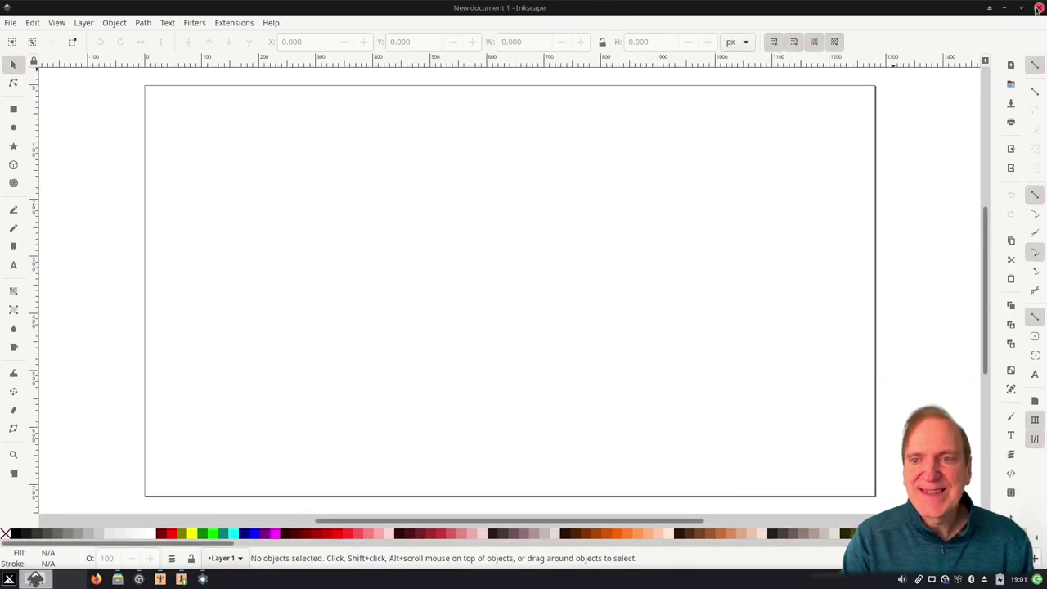
pyautogui.click(522, 120)
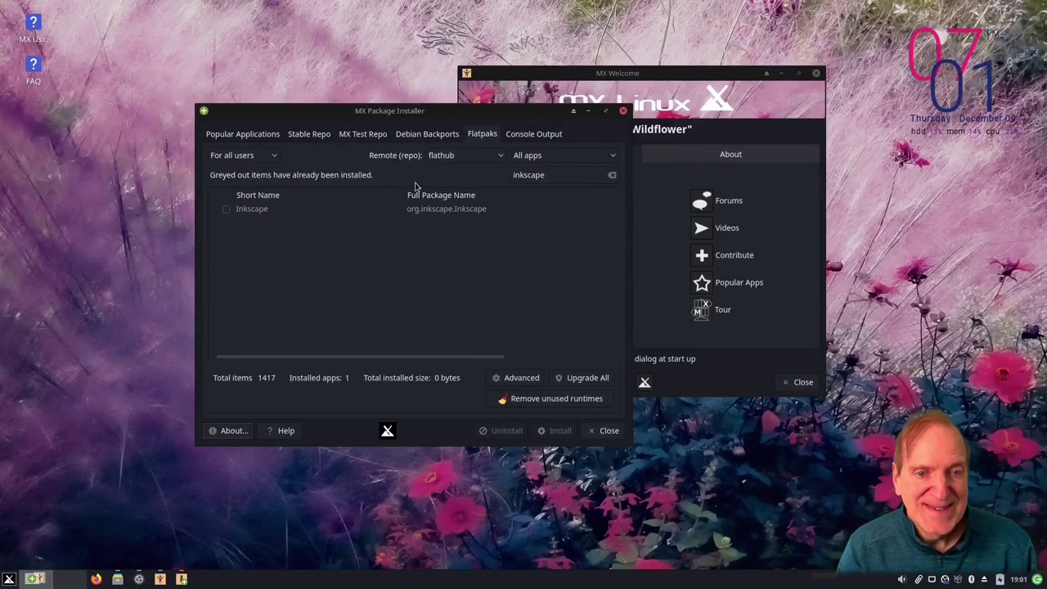
# Step: Close MX Package Installer and list the Accessories apps under All Applications in the menu
pyautogui.click(623, 112)
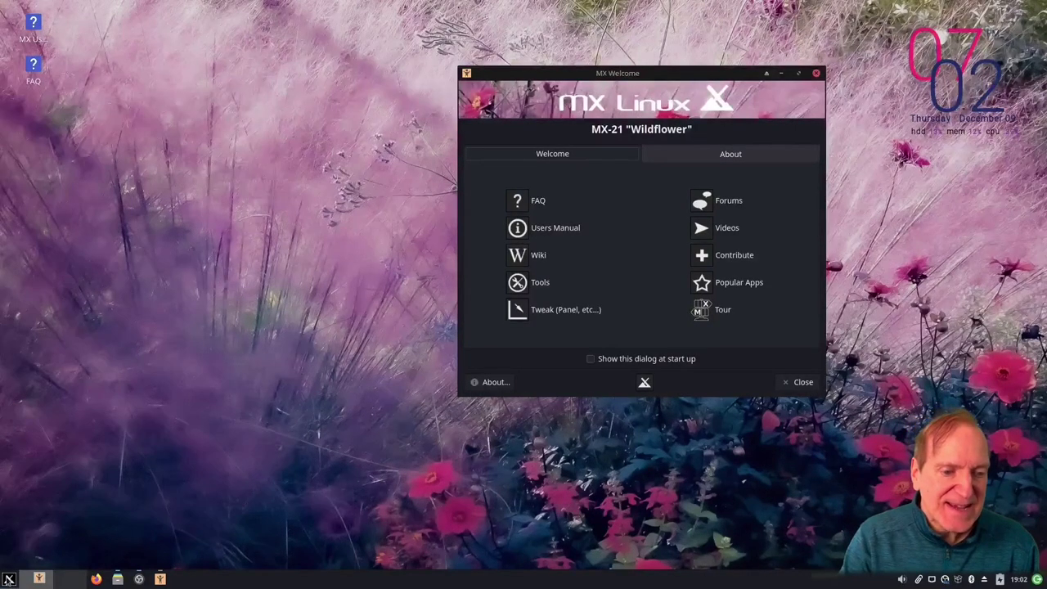
pyautogui.click(9, 579)
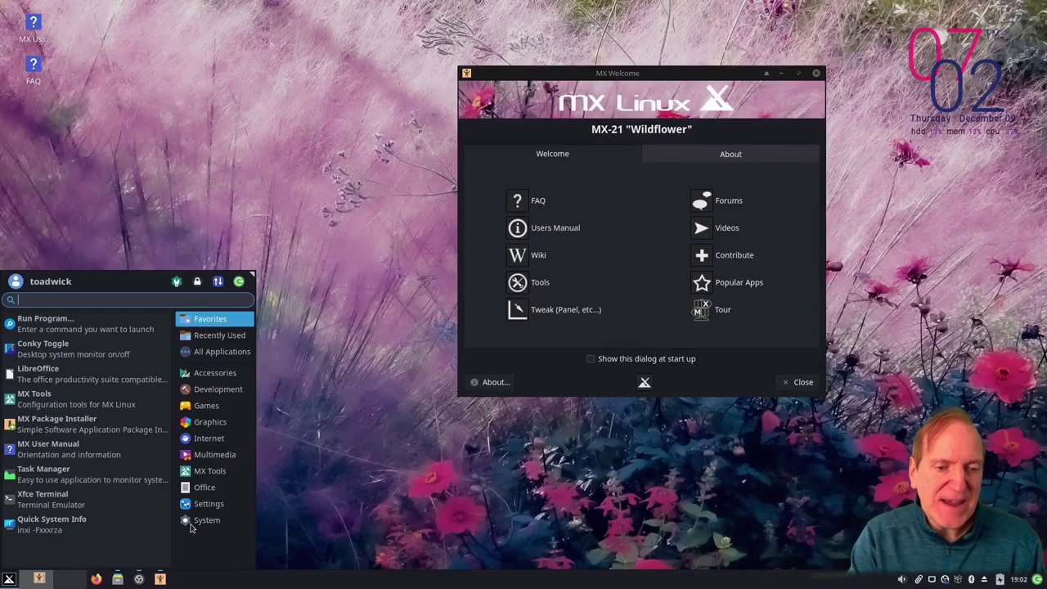
pyautogui.click(202, 350)
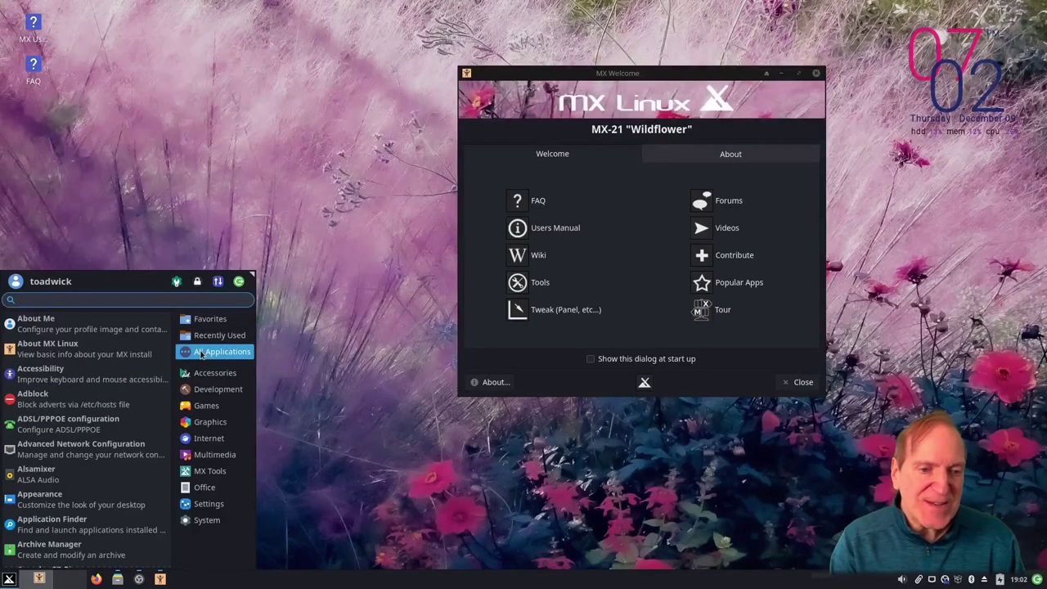
pyautogui.click(215, 375)
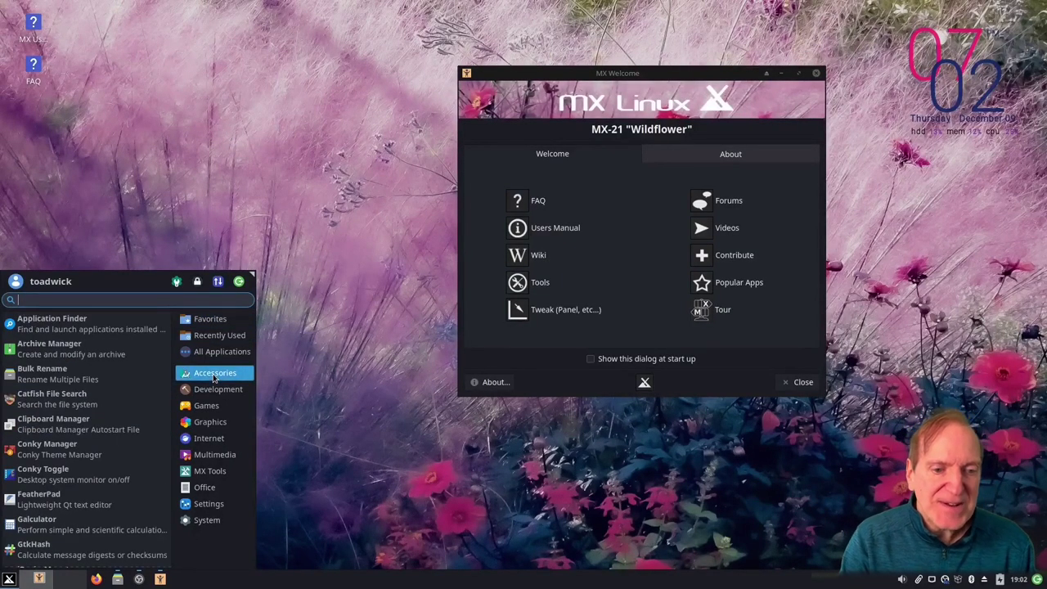
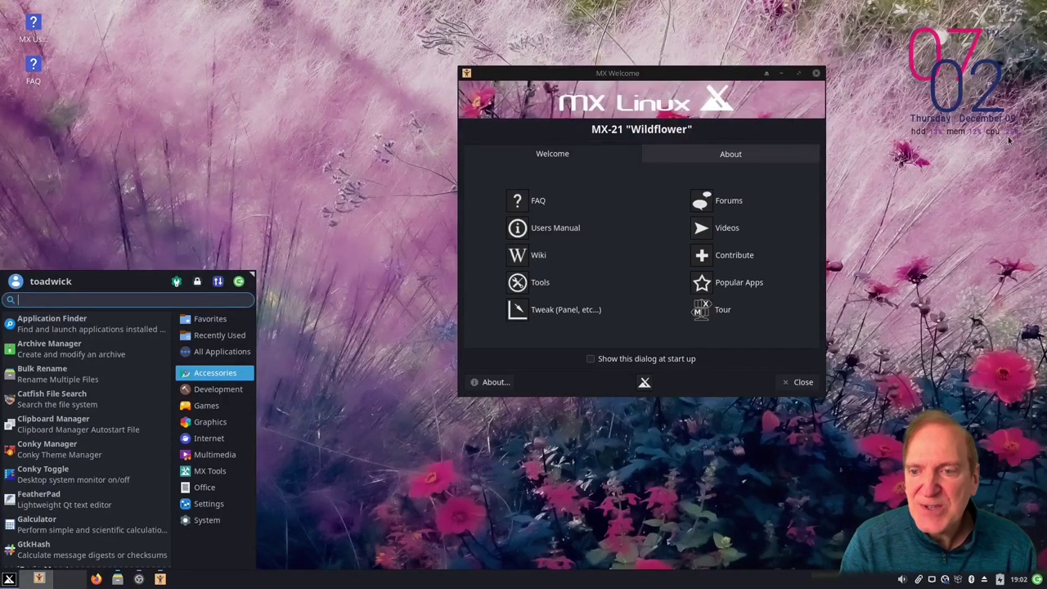
# Step: Browse the Graphics, Games, Multimedia and Accessories categories in the Whisker menu
pyautogui.click(210, 421)
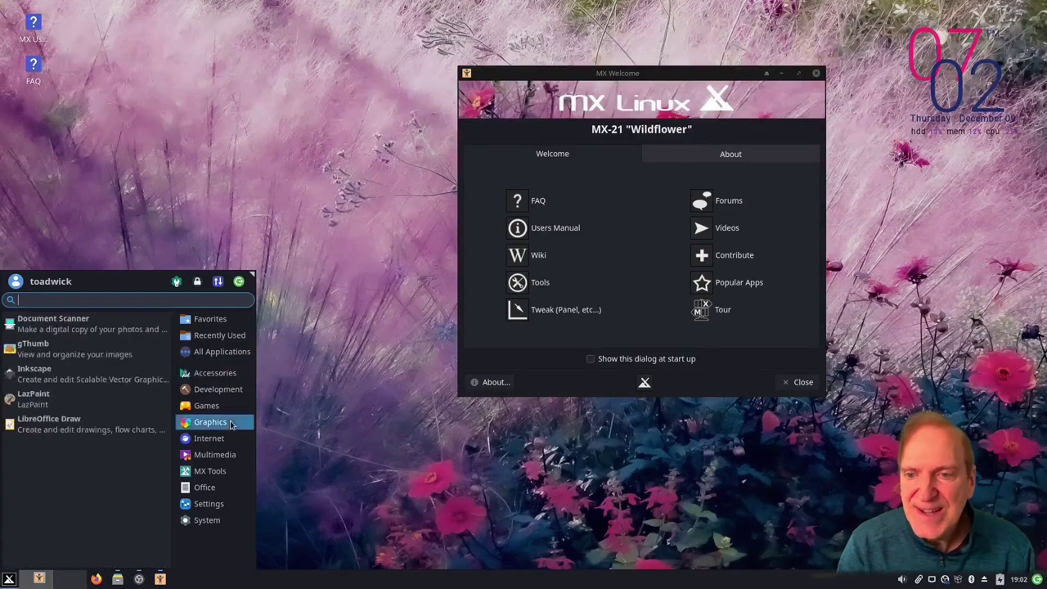
pyautogui.click(206, 406)
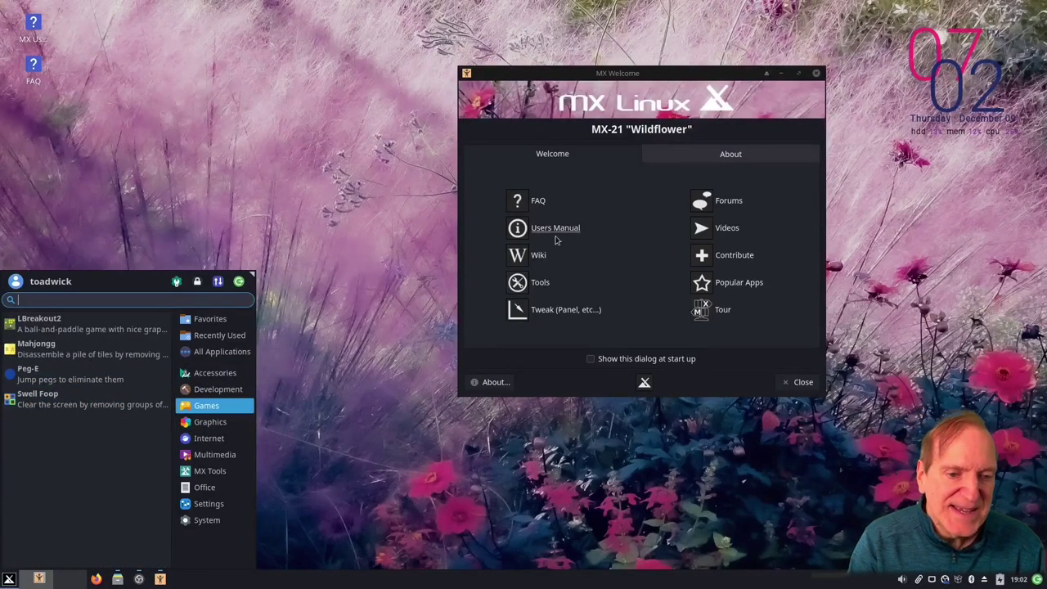
pyautogui.click(232, 450)
pyautogui.click(215, 421)
pyautogui.click(215, 373)
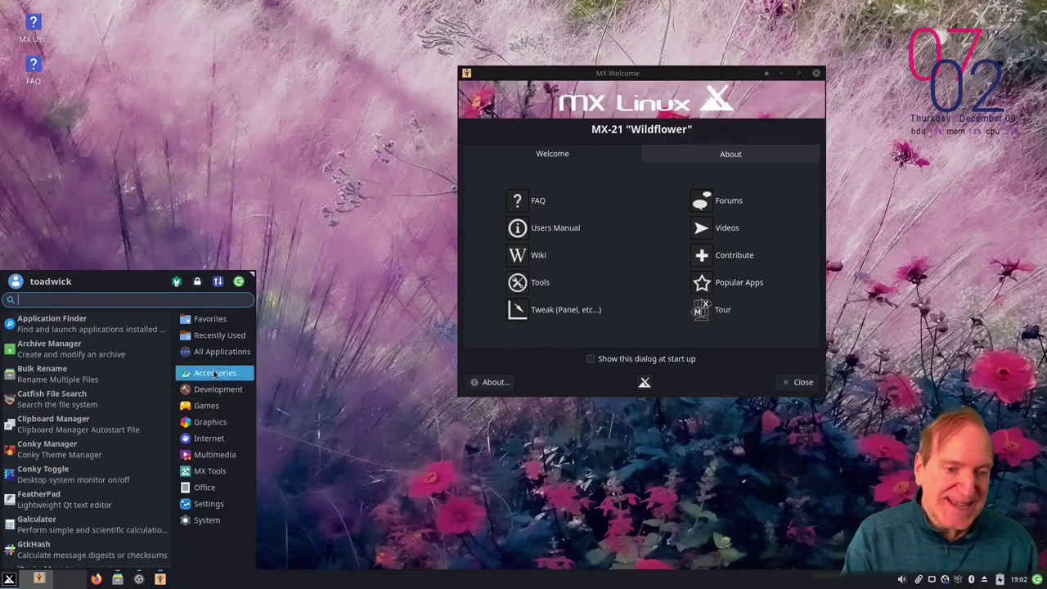
# Step: Scroll through the Accessories apps, then show Development with Geany and Icon Browser
pyautogui.scroll(-2, 108, 433)
pyautogui.scroll(-4, 107, 429)
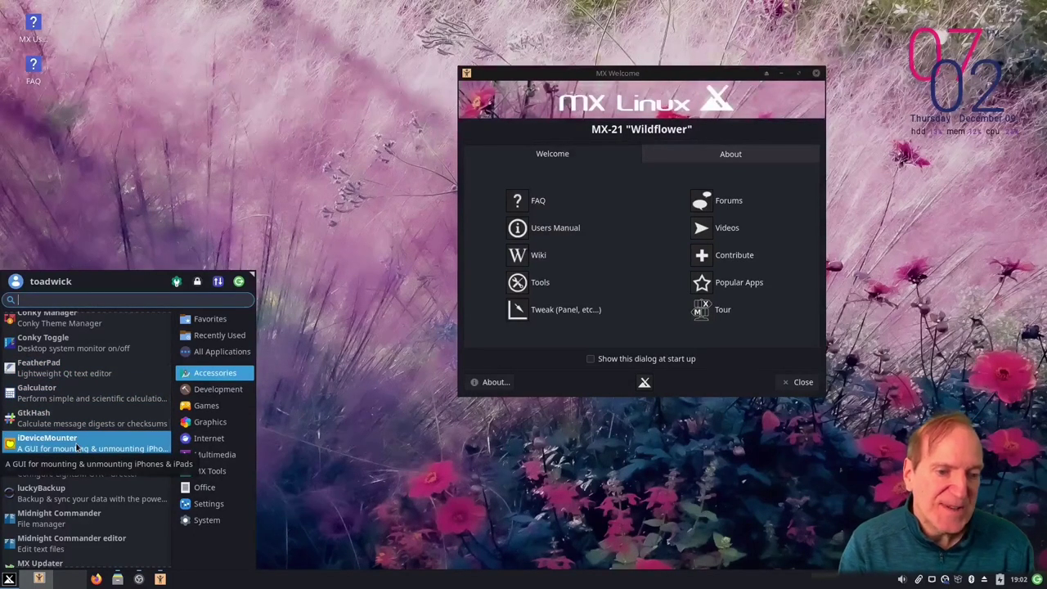
pyautogui.scroll(-3, 110, 412)
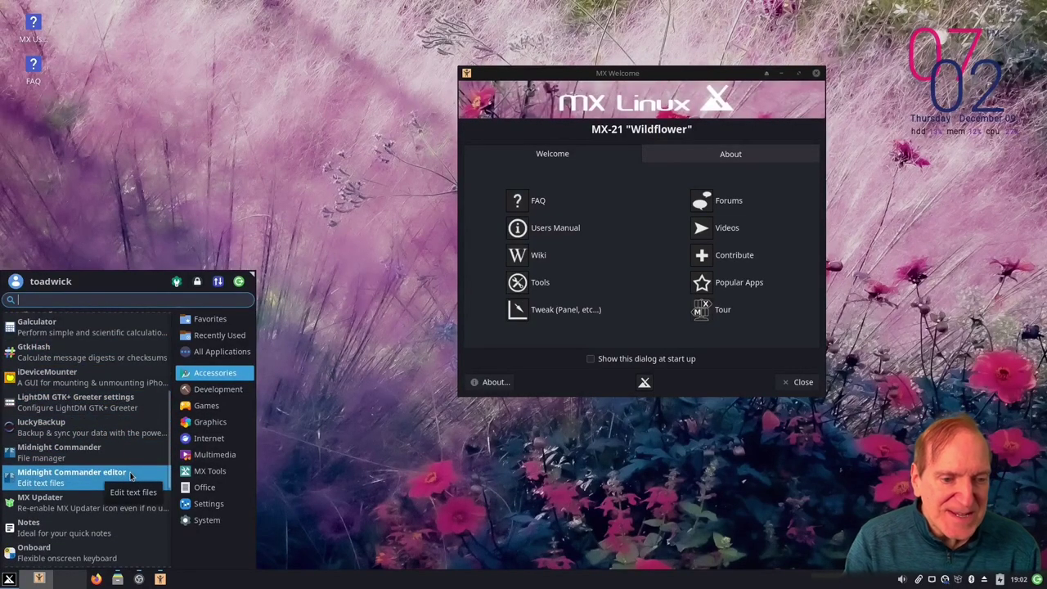
pyautogui.scroll(-6, 131, 474)
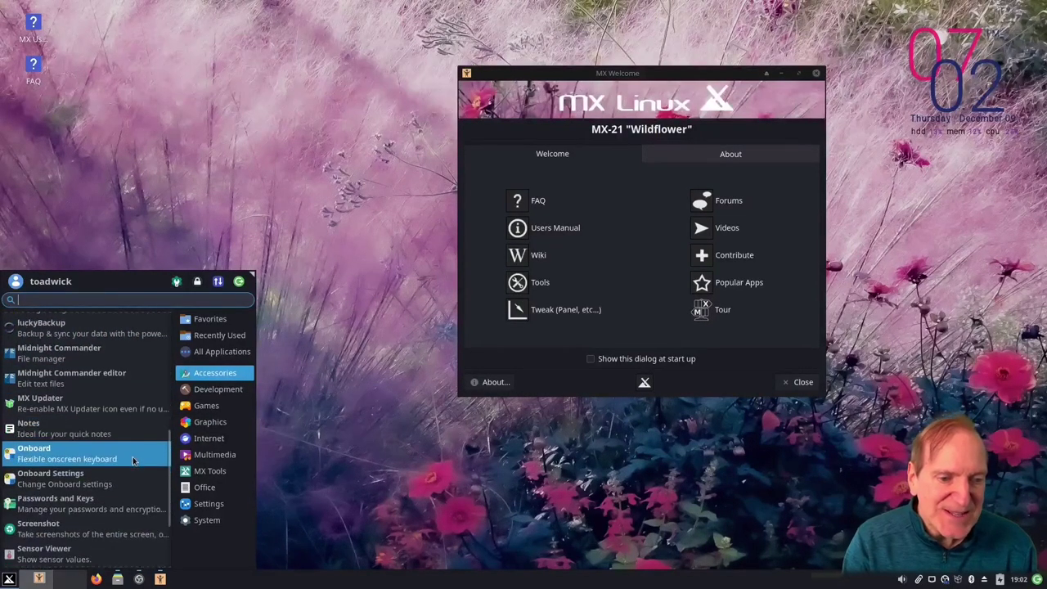
pyautogui.scroll(-1, 132, 456)
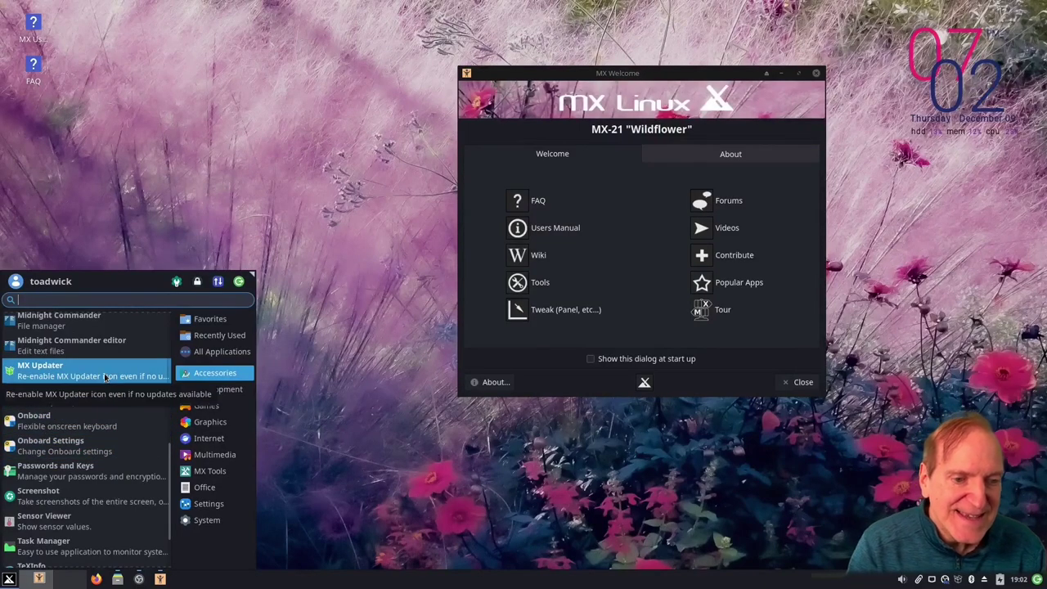
pyautogui.moveTo(162, 579)
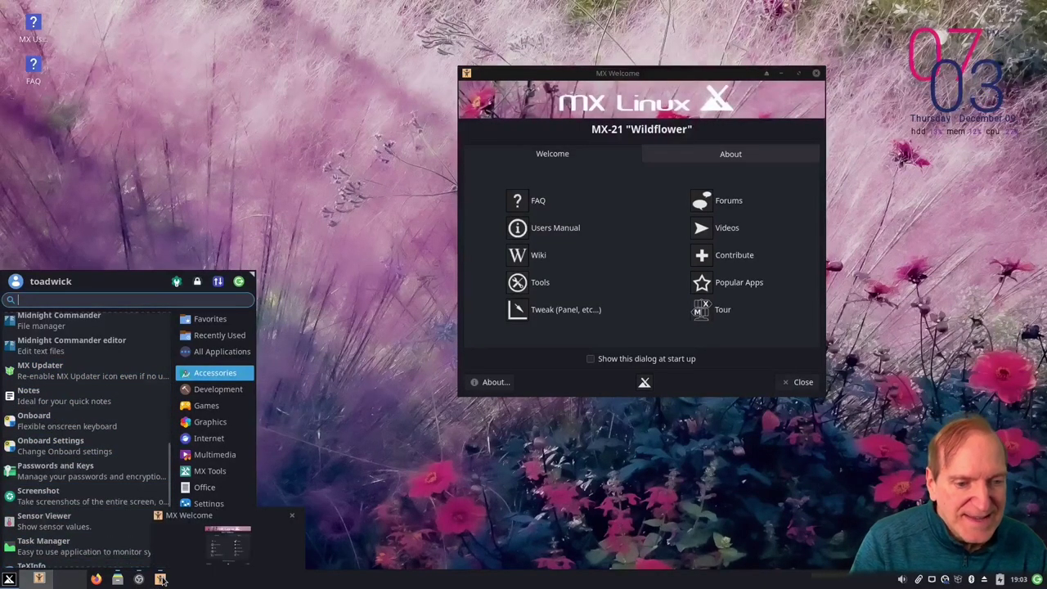
pyautogui.scroll(-1, 131, 470)
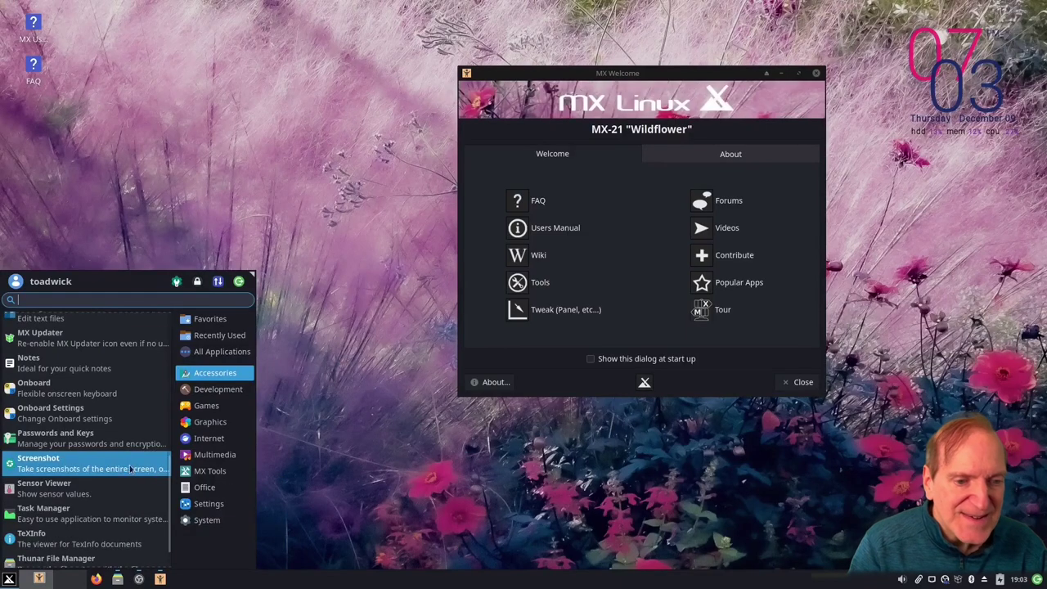
pyautogui.scroll(-1, 139, 512)
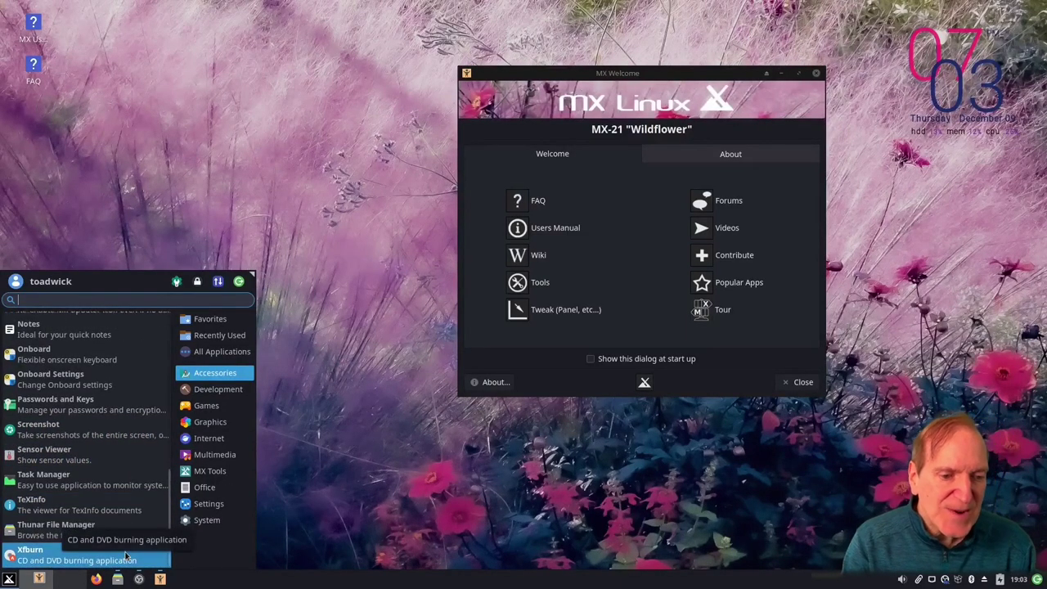
pyautogui.click(205, 391)
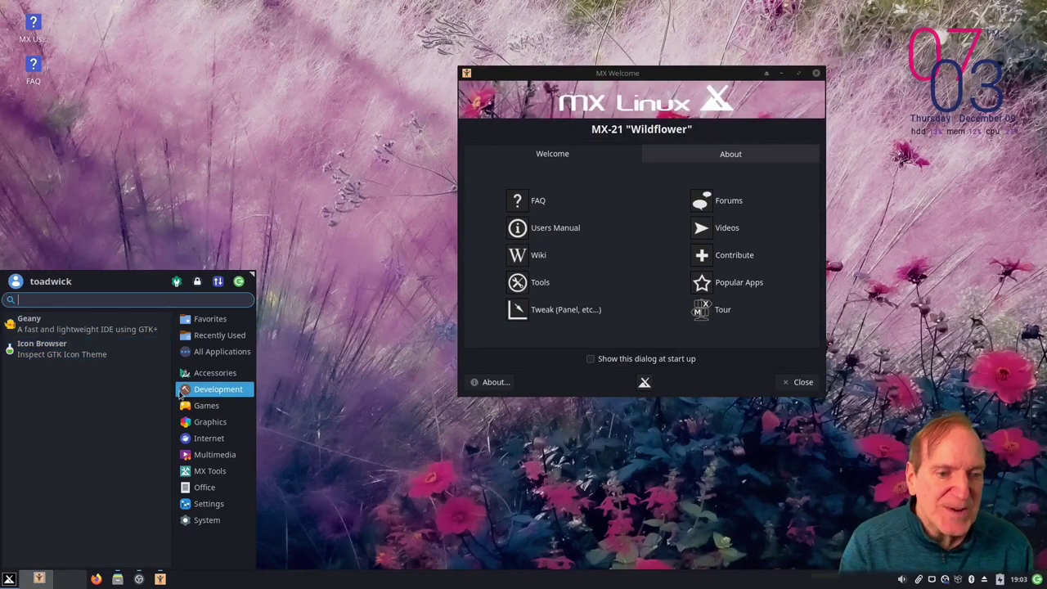
# Step: Start Swell Foop and clear green, blue and yellow block groups until Game Over at 79 points
pyautogui.click(206, 406)
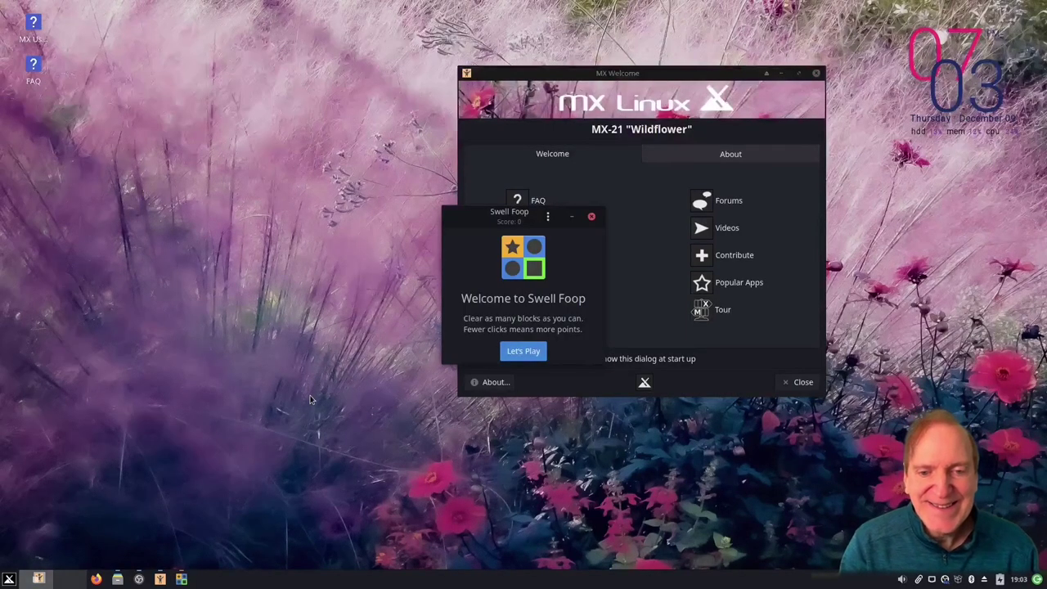
pyautogui.click(522, 352)
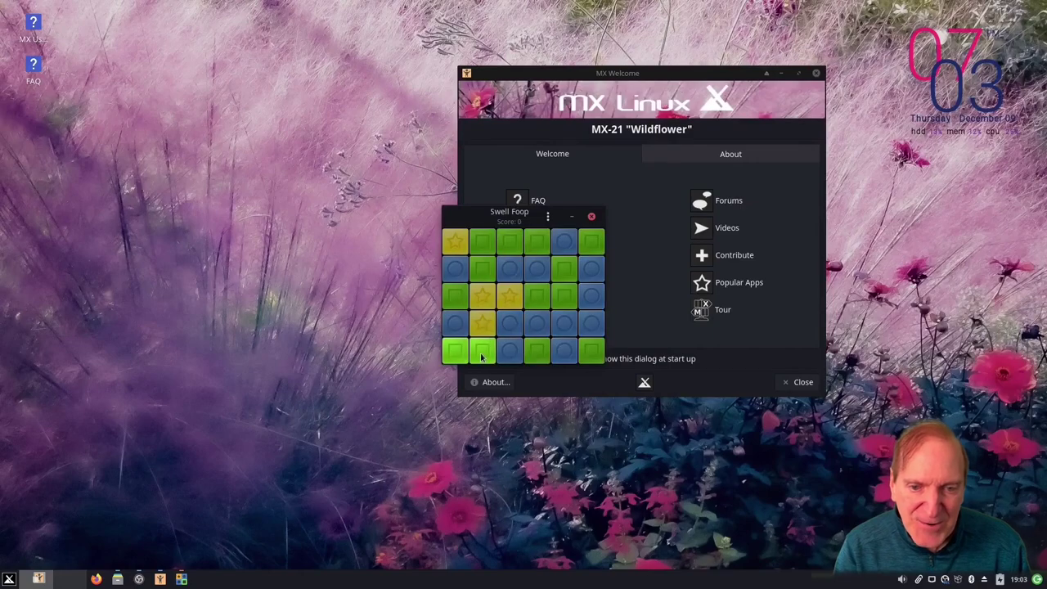
pyautogui.click(486, 248)
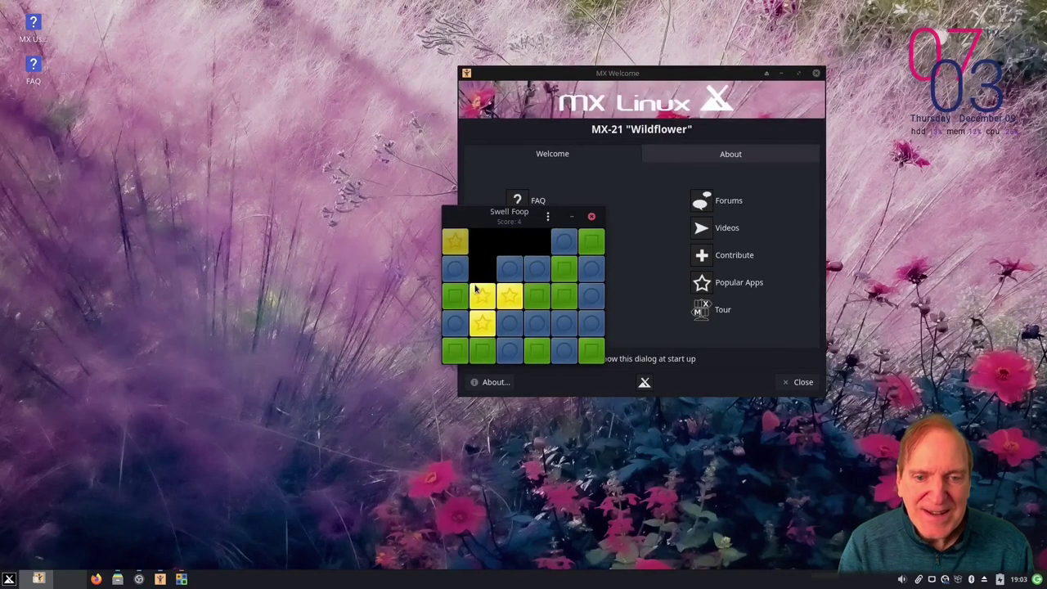
pyautogui.click(508, 271)
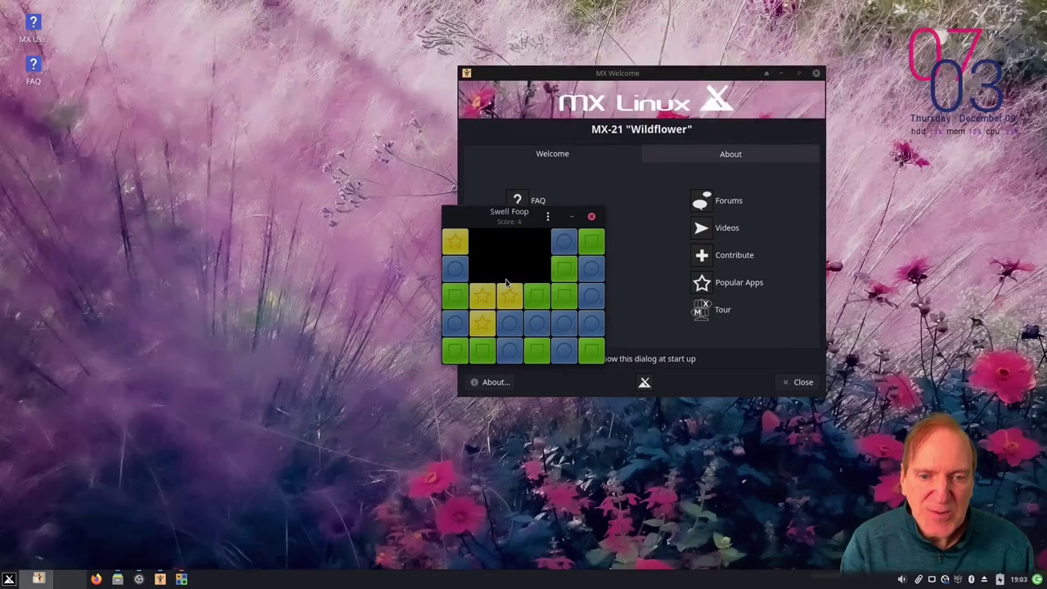
pyautogui.click(506, 299)
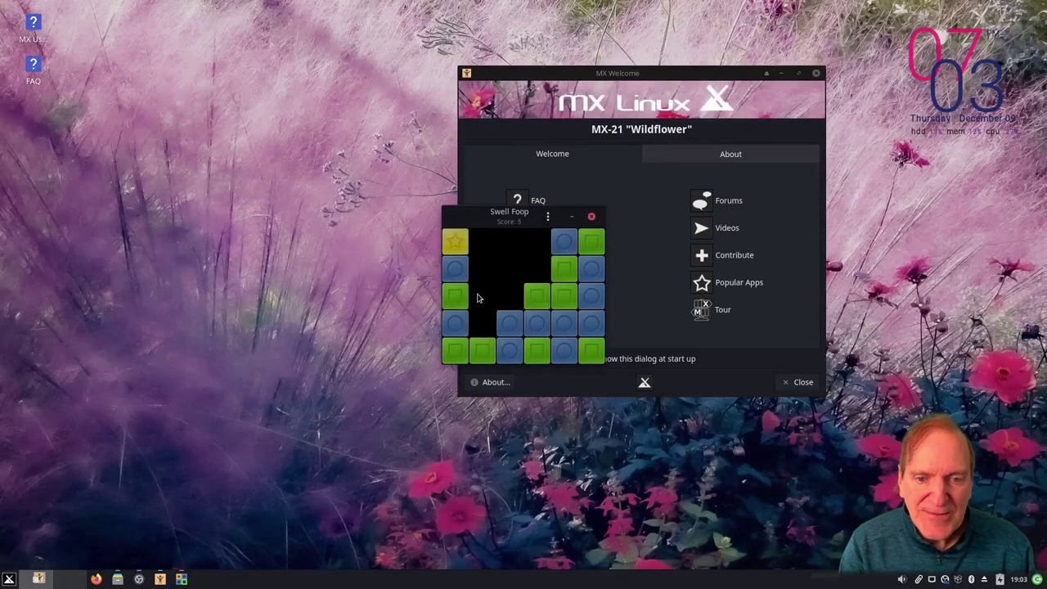
pyautogui.click(471, 349)
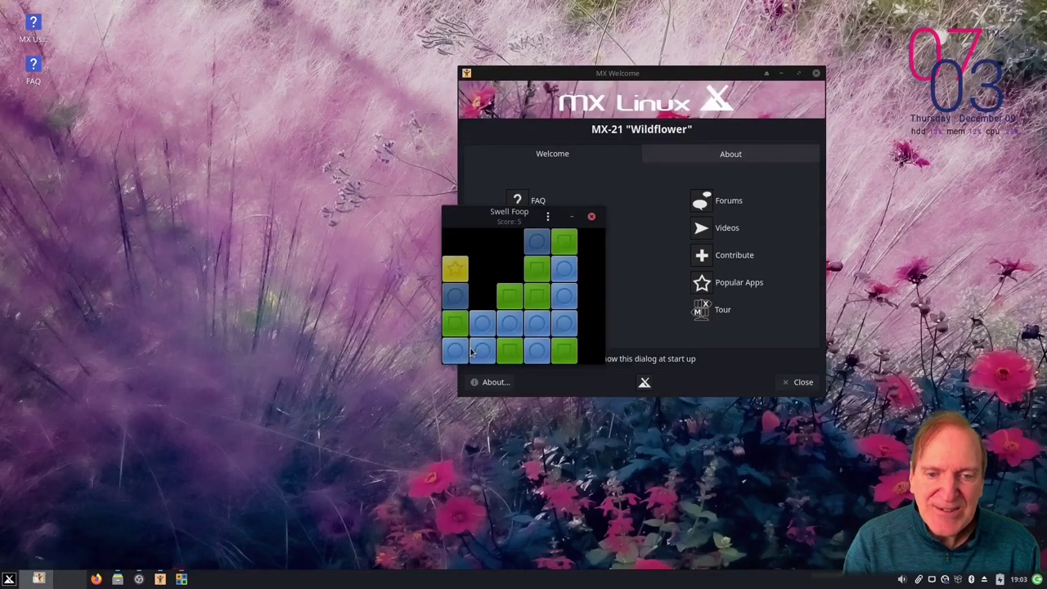
pyautogui.click(470, 351)
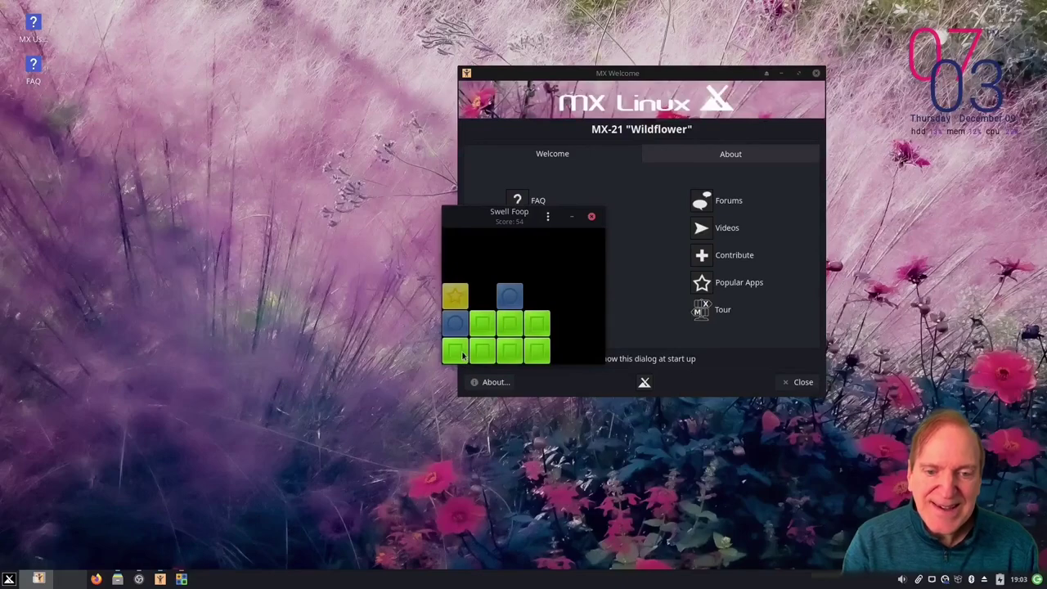
pyautogui.click(460, 353)
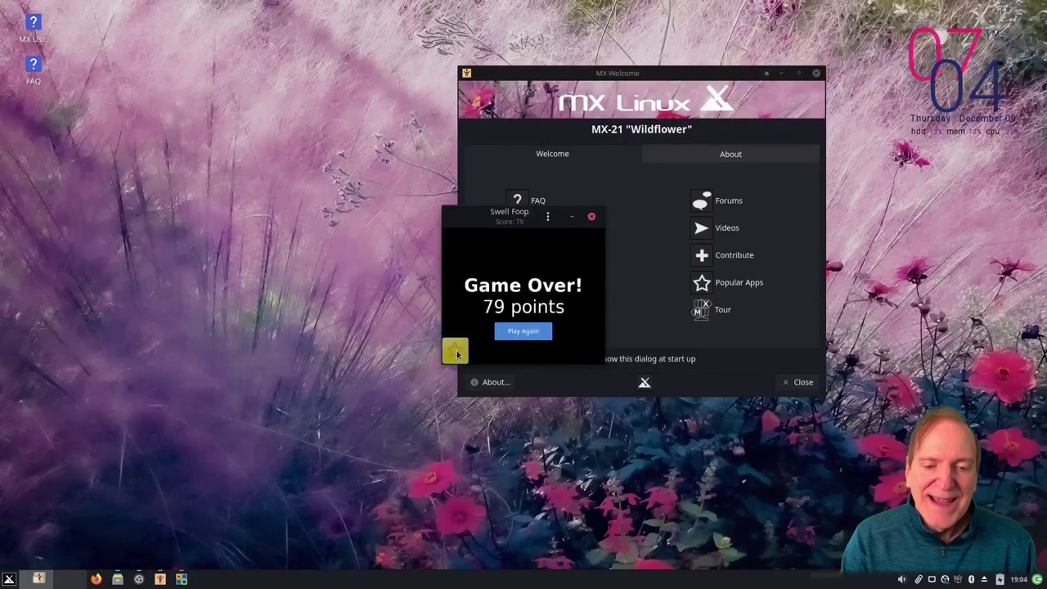
pyautogui.click(591, 219)
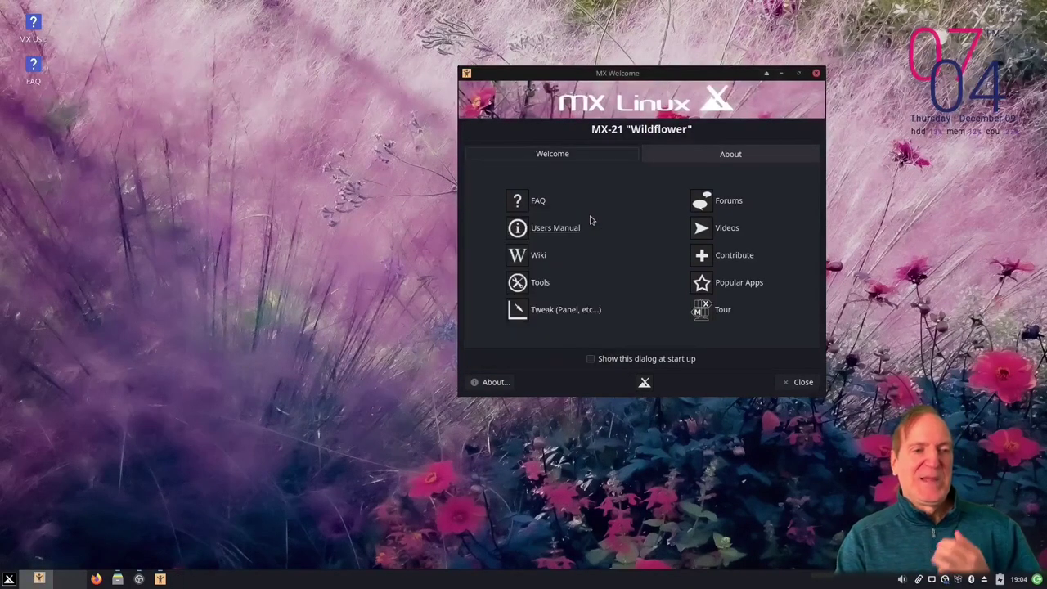
pyautogui.click(11, 579)
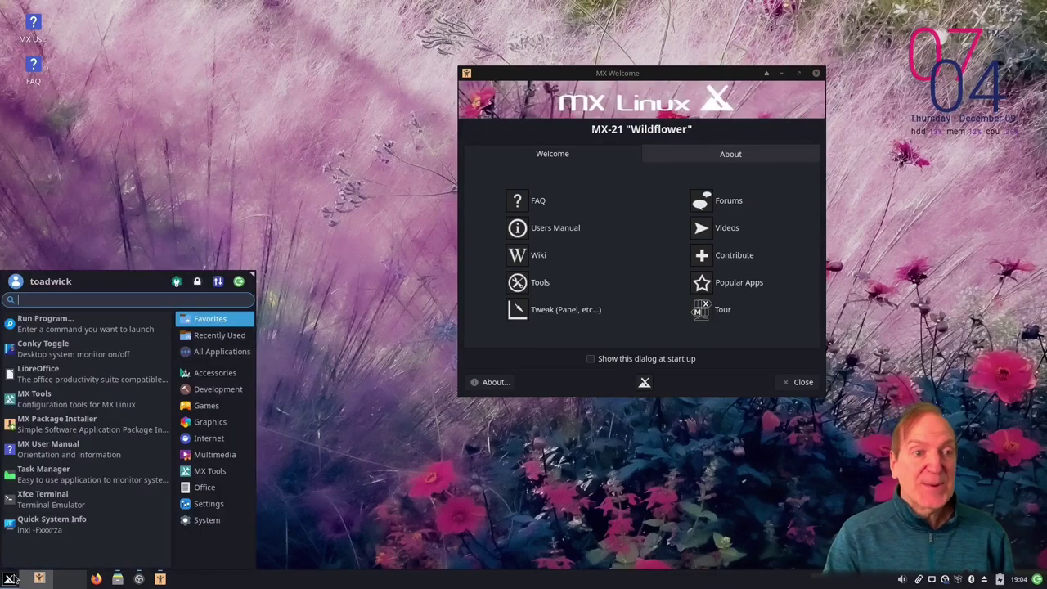
pyautogui.moveTo(220, 408)
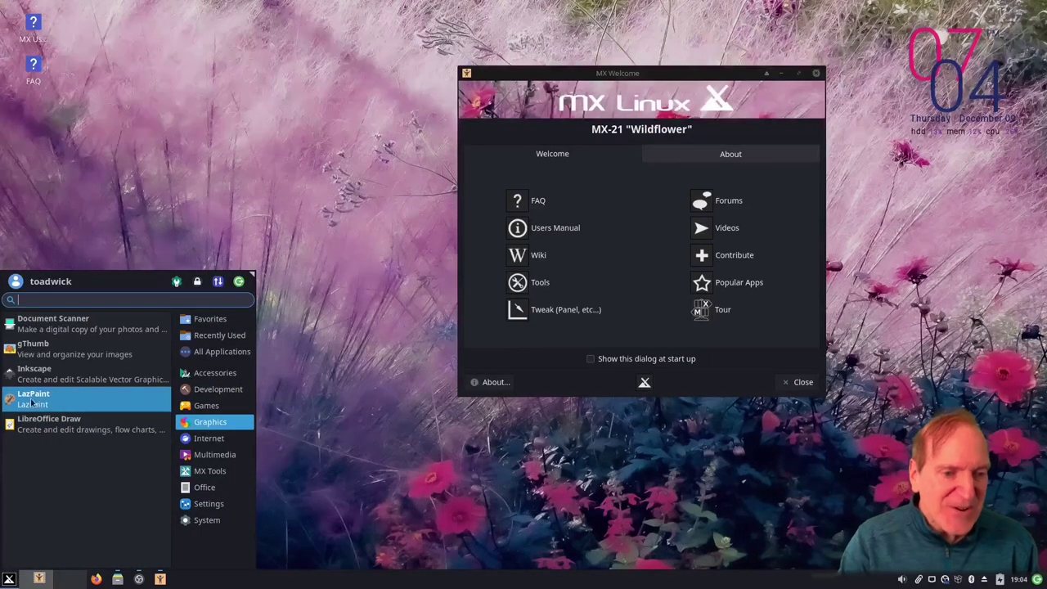
pyautogui.click(28, 400)
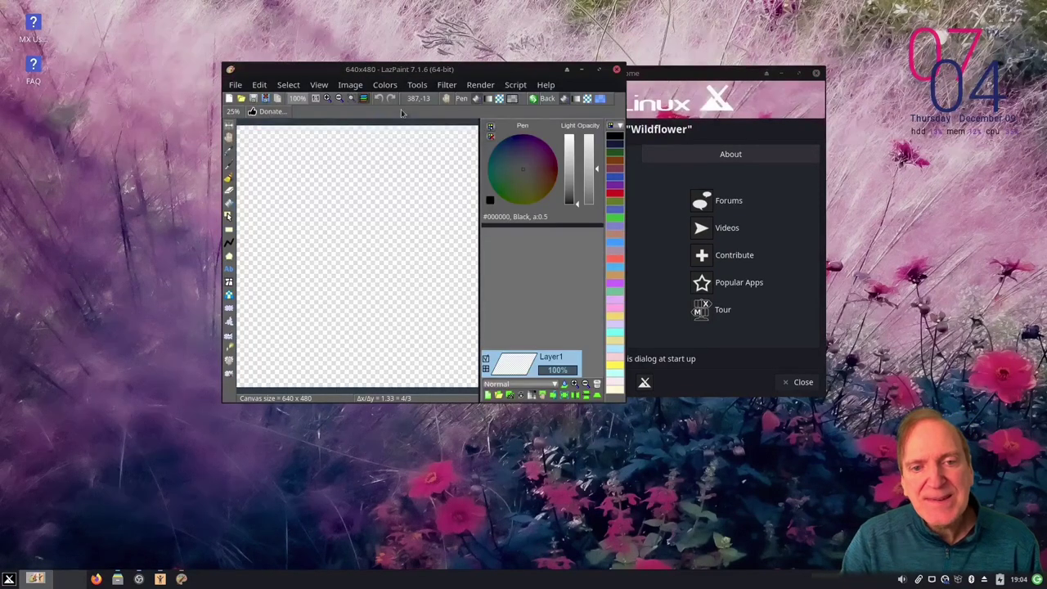
pyautogui.click(548, 86)
pyautogui.click(562, 120)
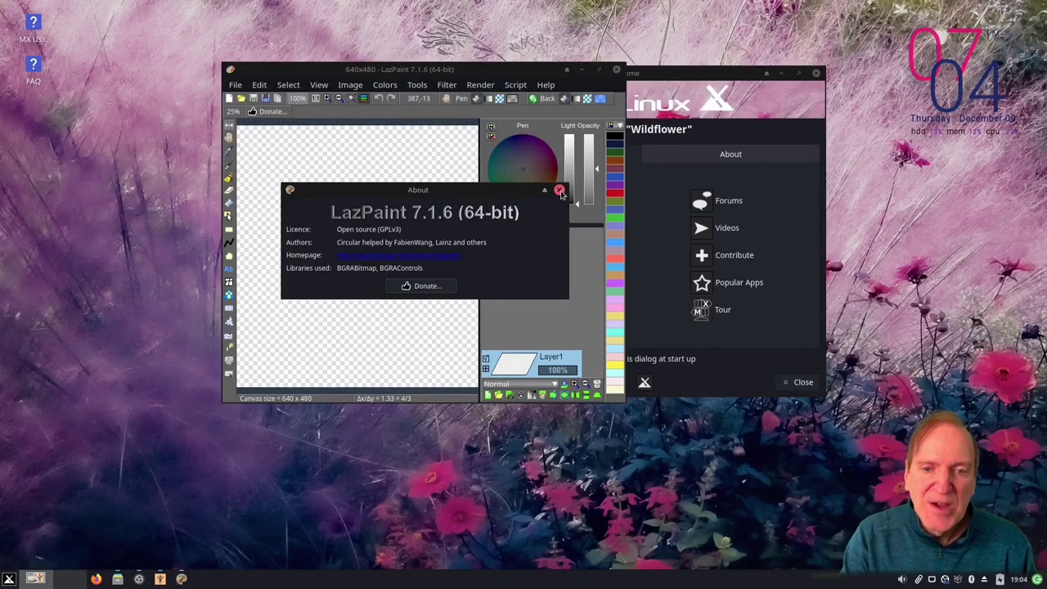
pyautogui.click(559, 191)
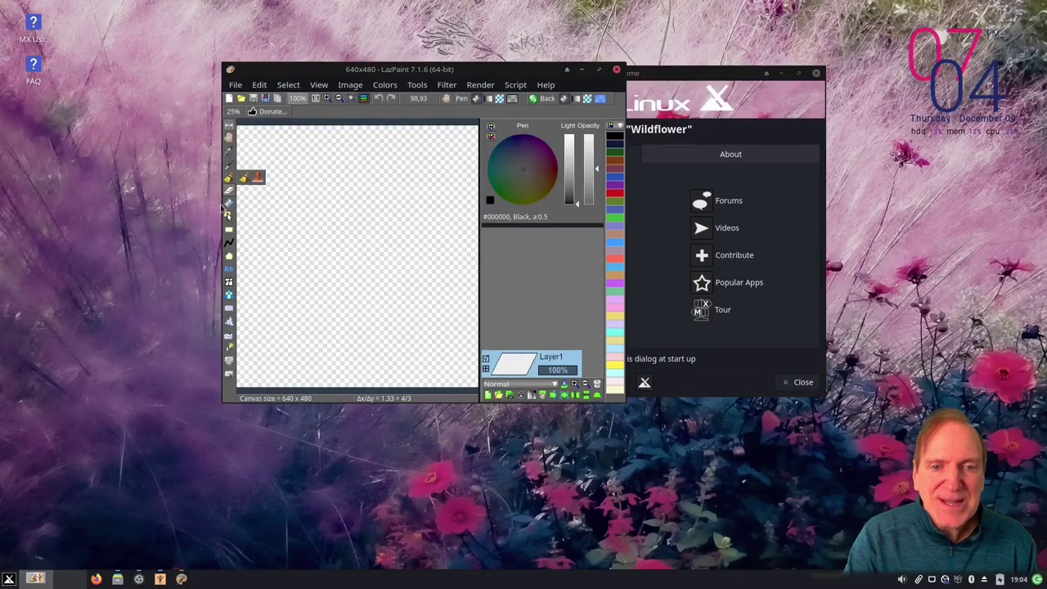
pyautogui.click(230, 152)
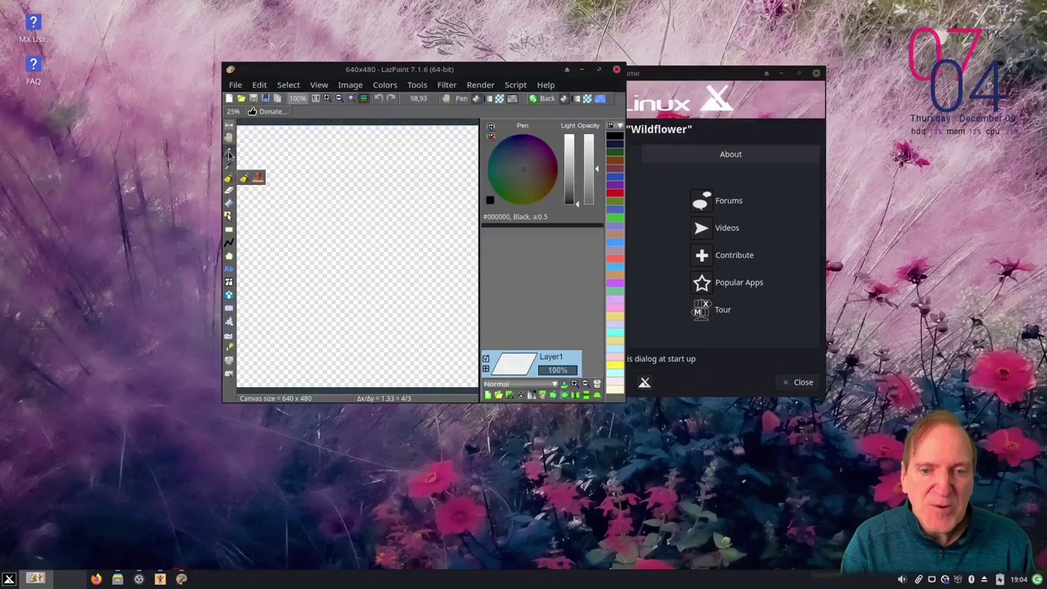
pyautogui.click(273, 158)
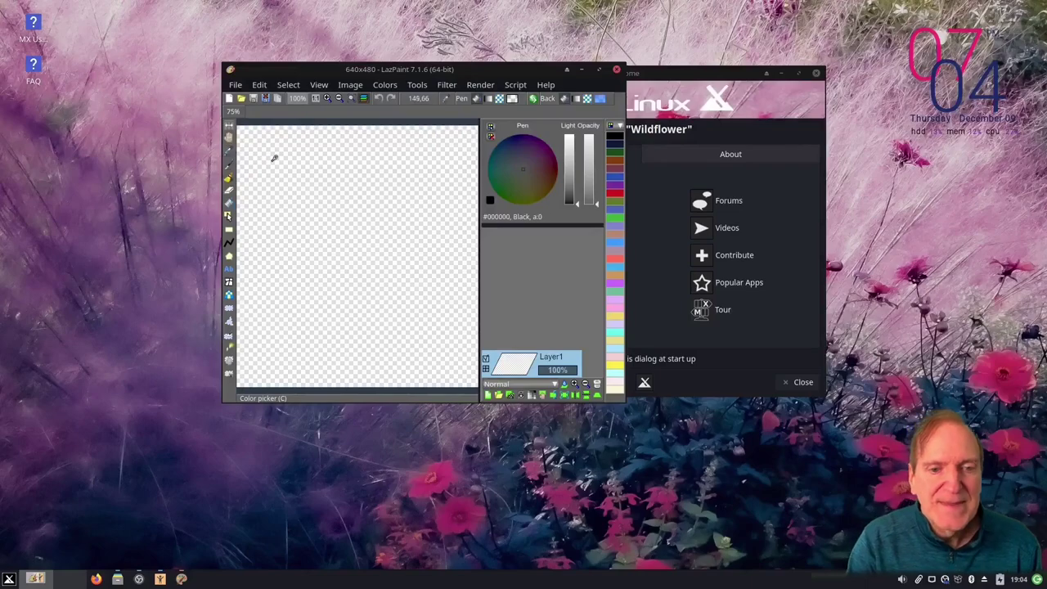
pyautogui.click(229, 165)
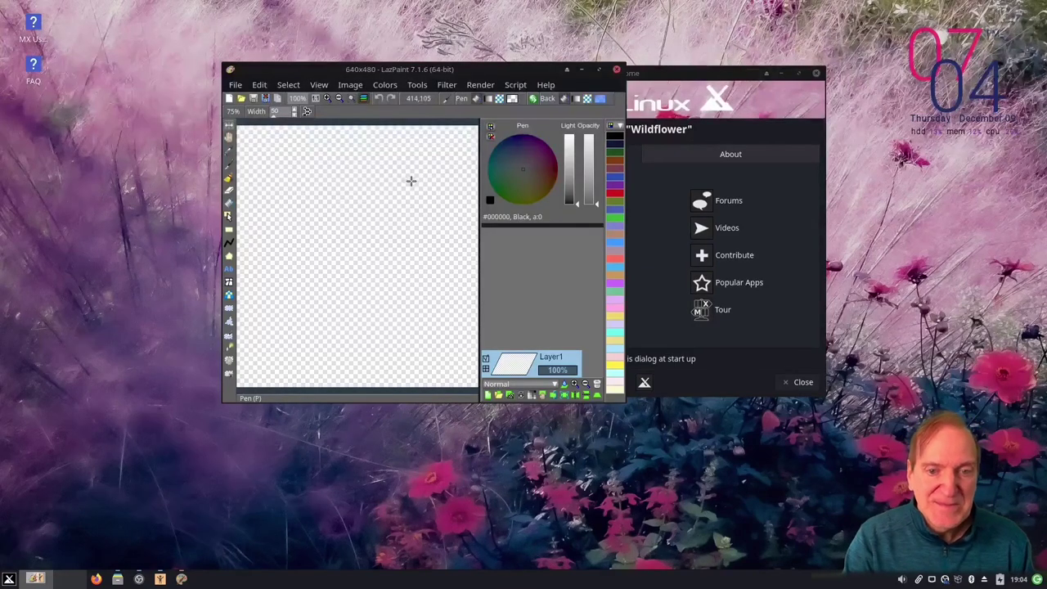
# Step: Close LazPaint and launch Firefox from the applications menu
pyautogui.click(616, 69)
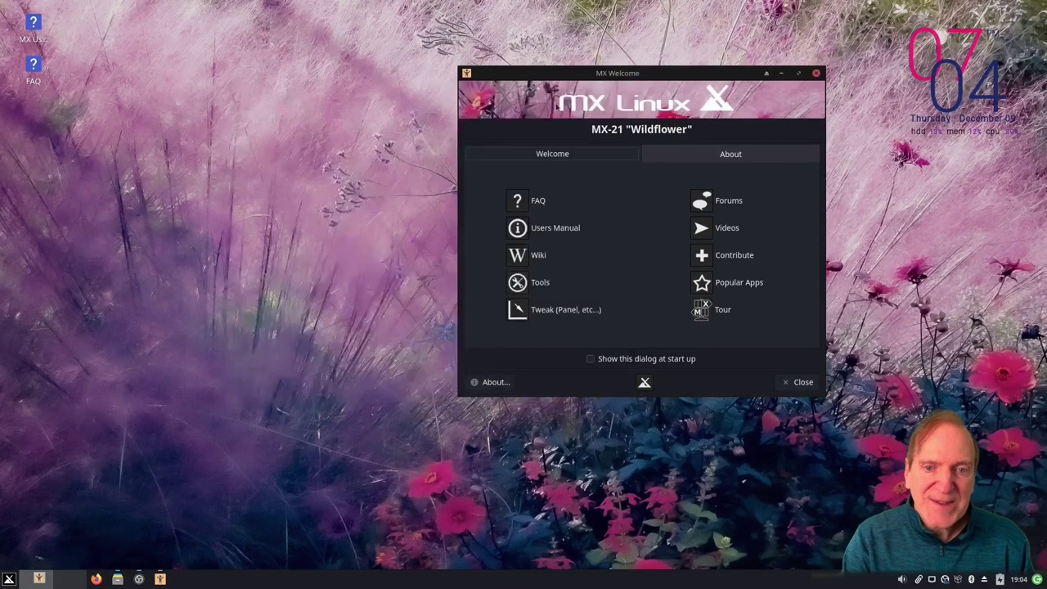
pyautogui.click(9, 581)
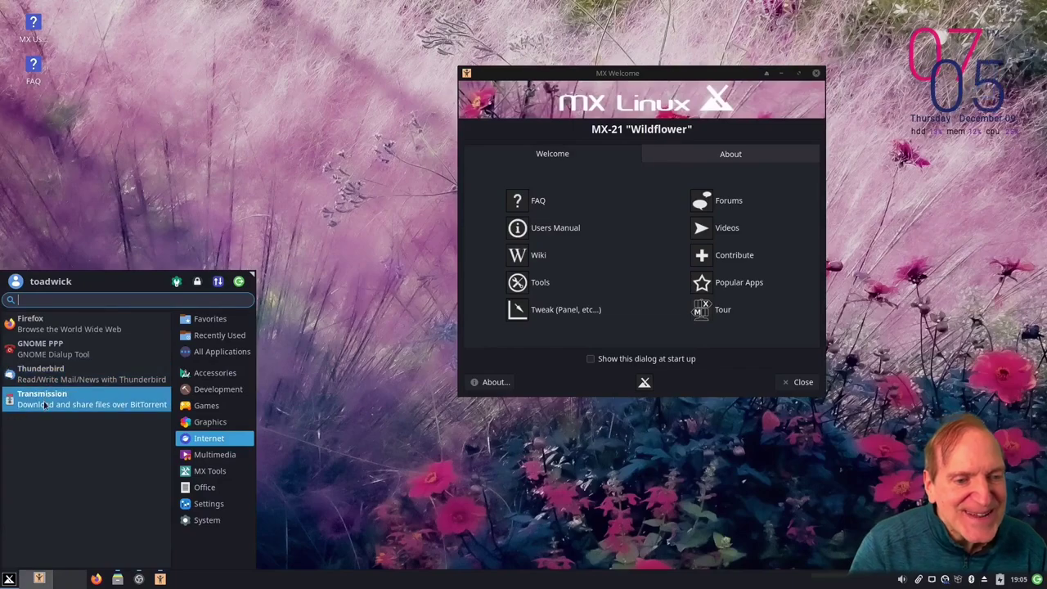
pyautogui.click(49, 322)
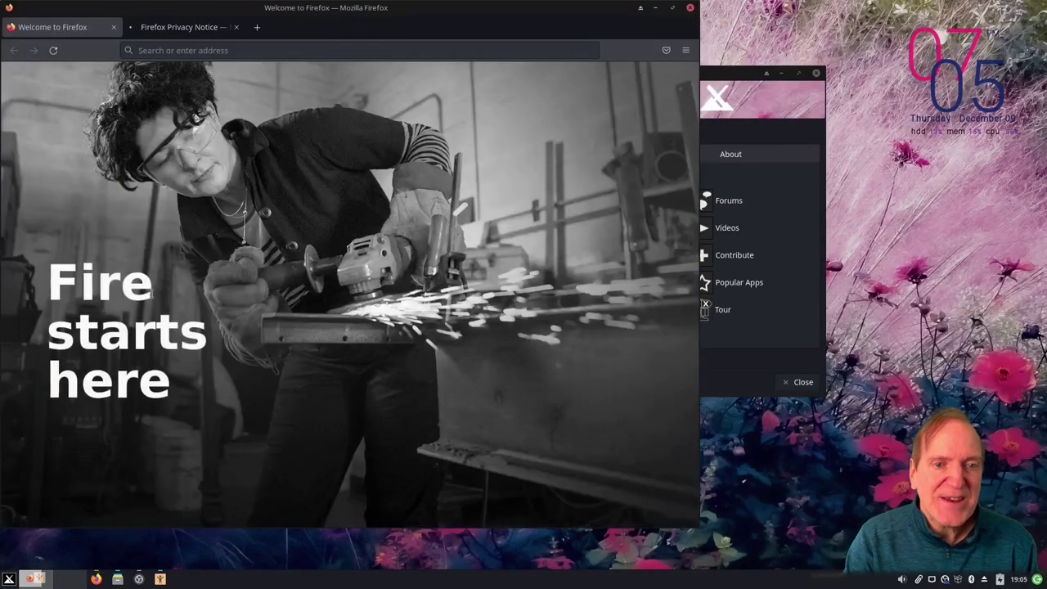
# Step: Check About Firefox (version 95.0), view the Privacy Notice, then return to the Welcome page
pyautogui.click(686, 50)
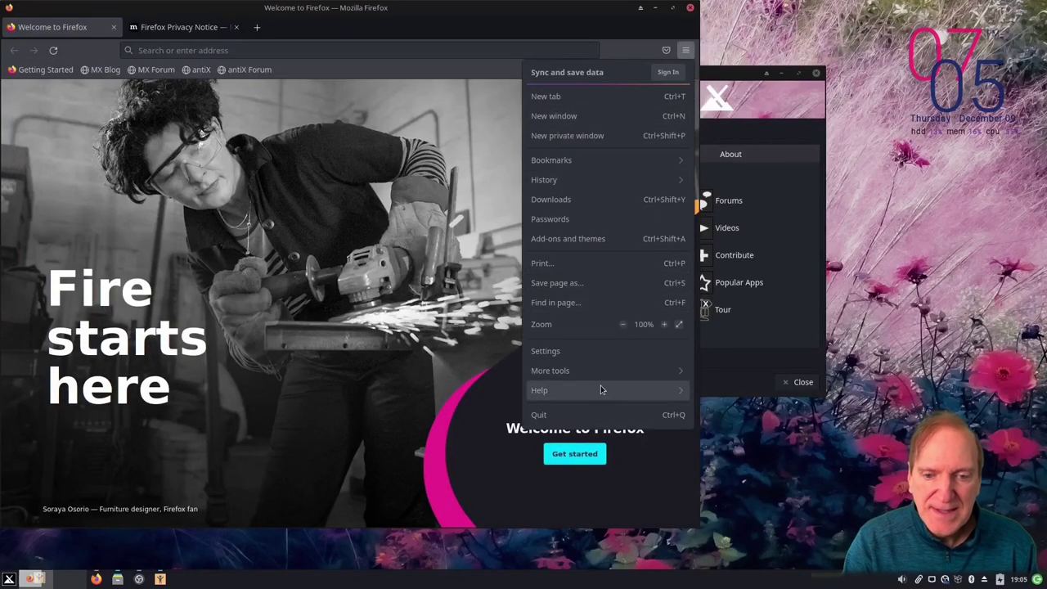
pyautogui.click(600, 389)
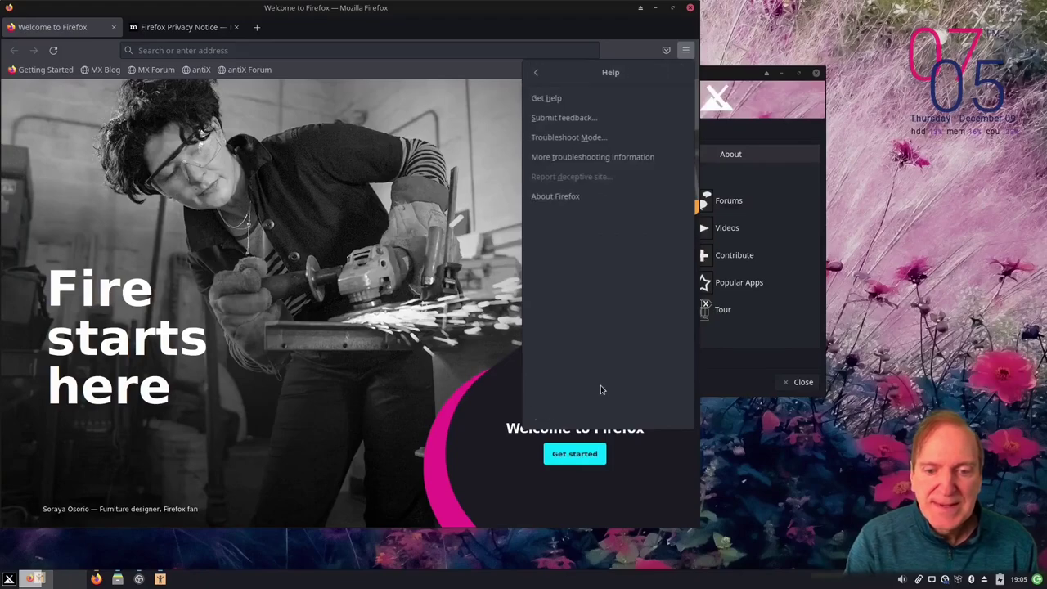
pyautogui.click(580, 197)
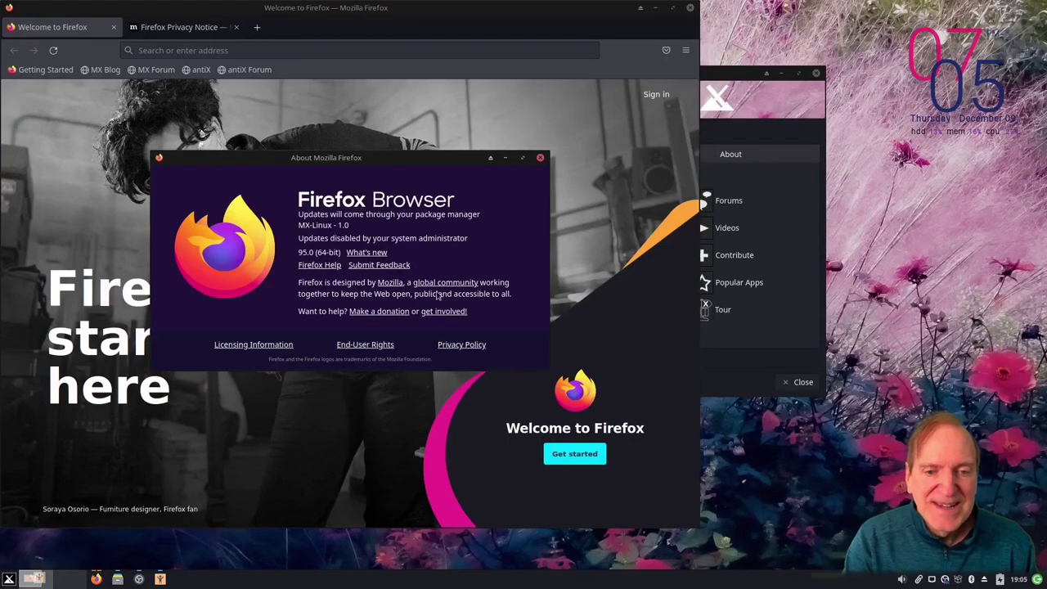
pyautogui.click(541, 158)
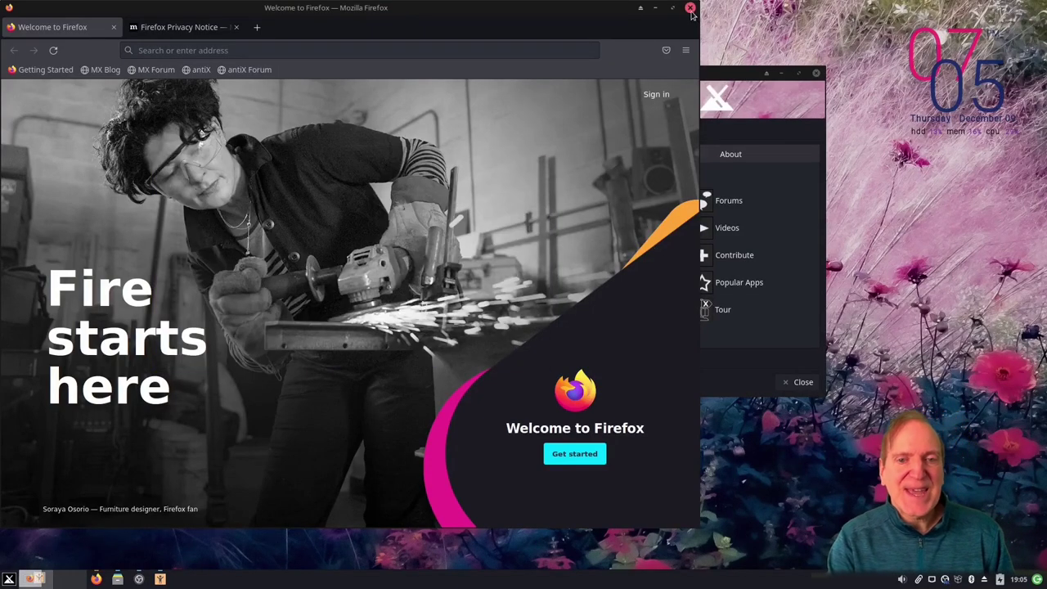
pyautogui.click(176, 31)
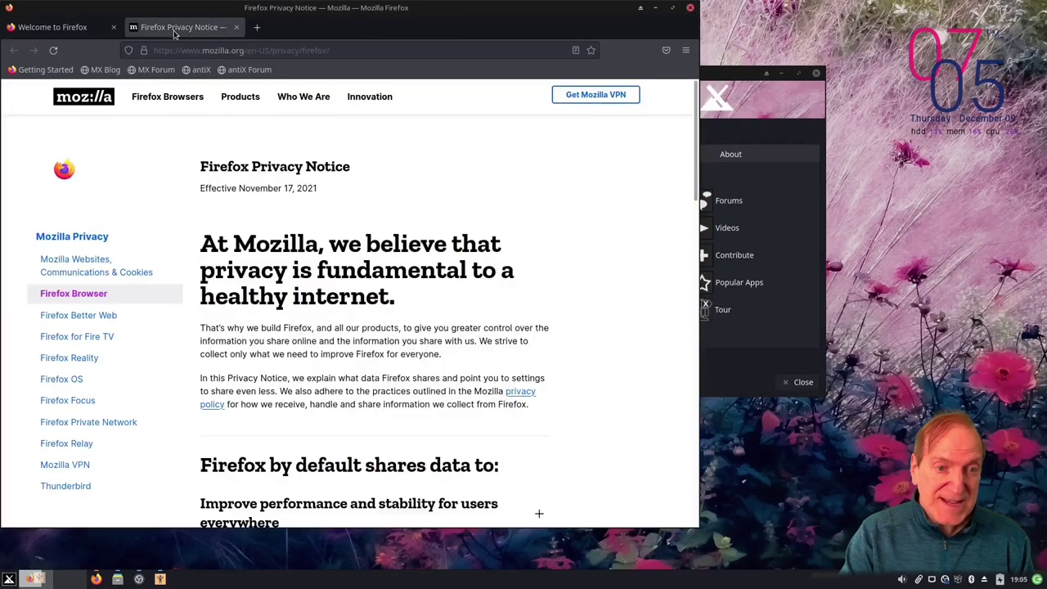
pyautogui.click(90, 31)
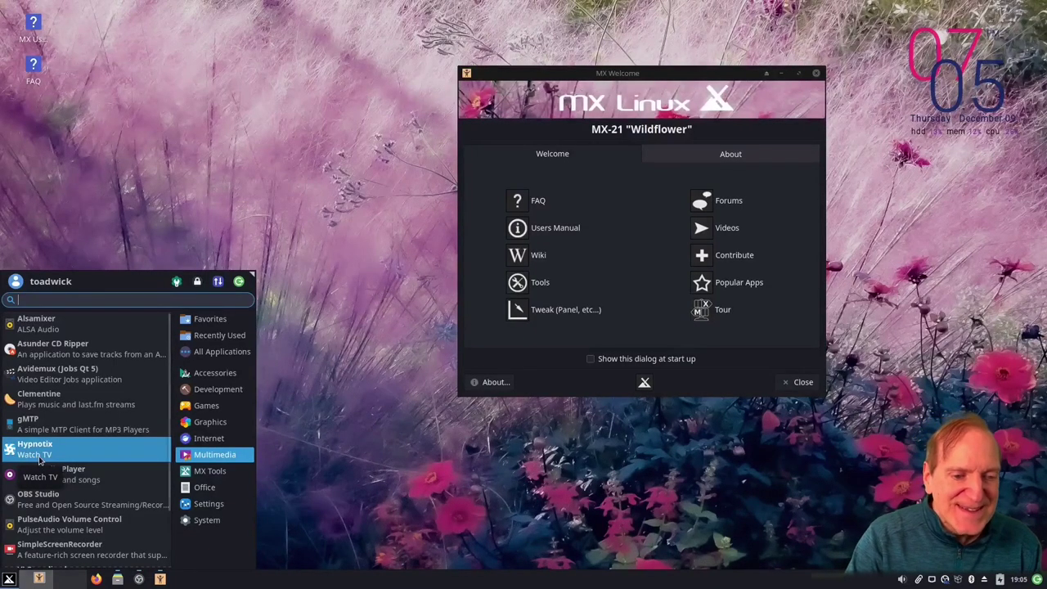
# Step: Launch Hypnotix, stream USA channels Bloomberg then CNN, and close the player
pyautogui.scroll(-3, 82, 483)
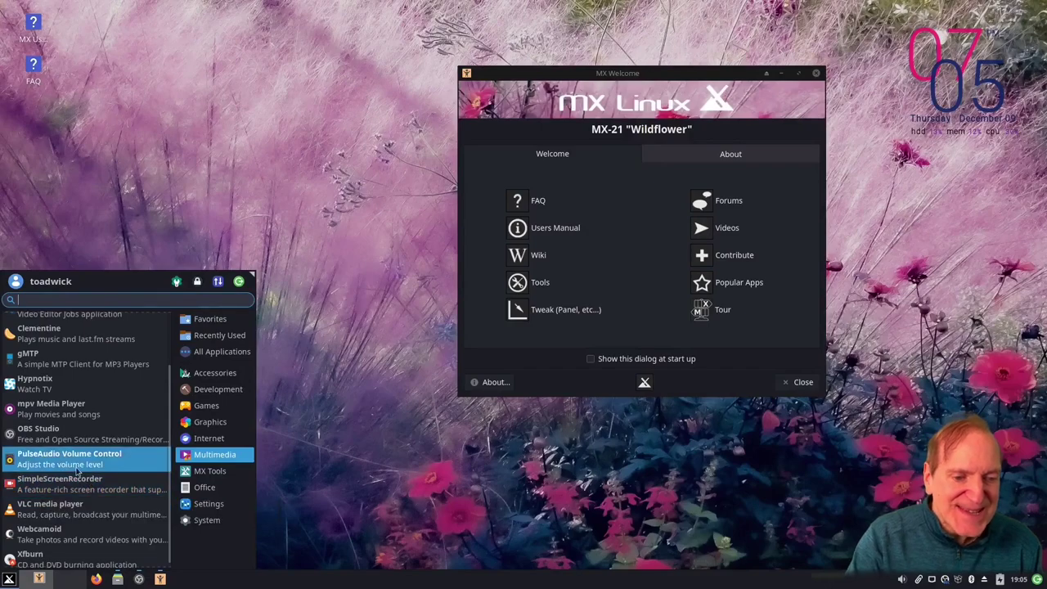
pyautogui.click(30, 390)
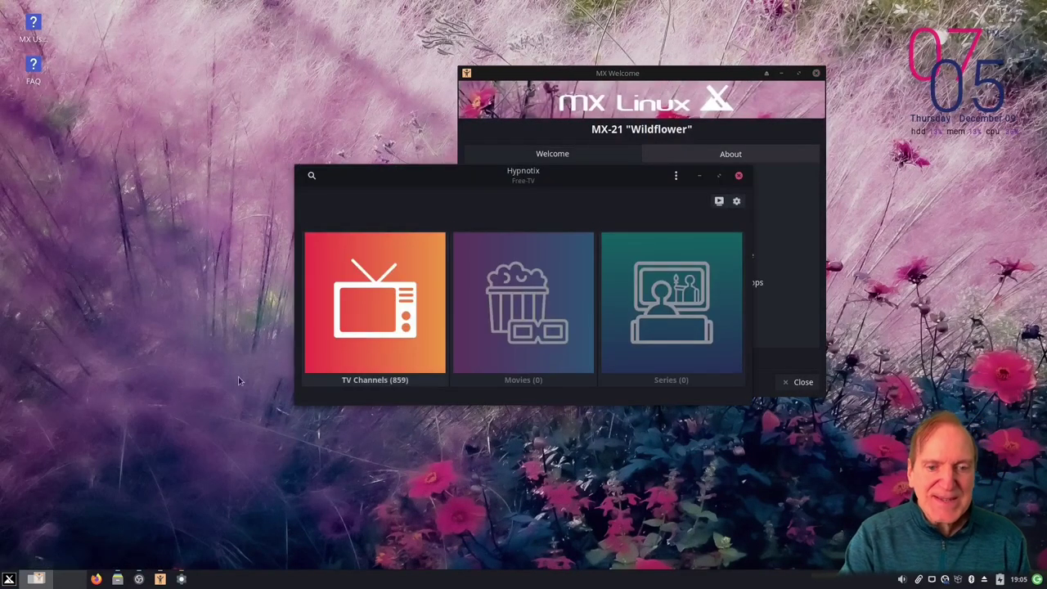
pyautogui.click(389, 342)
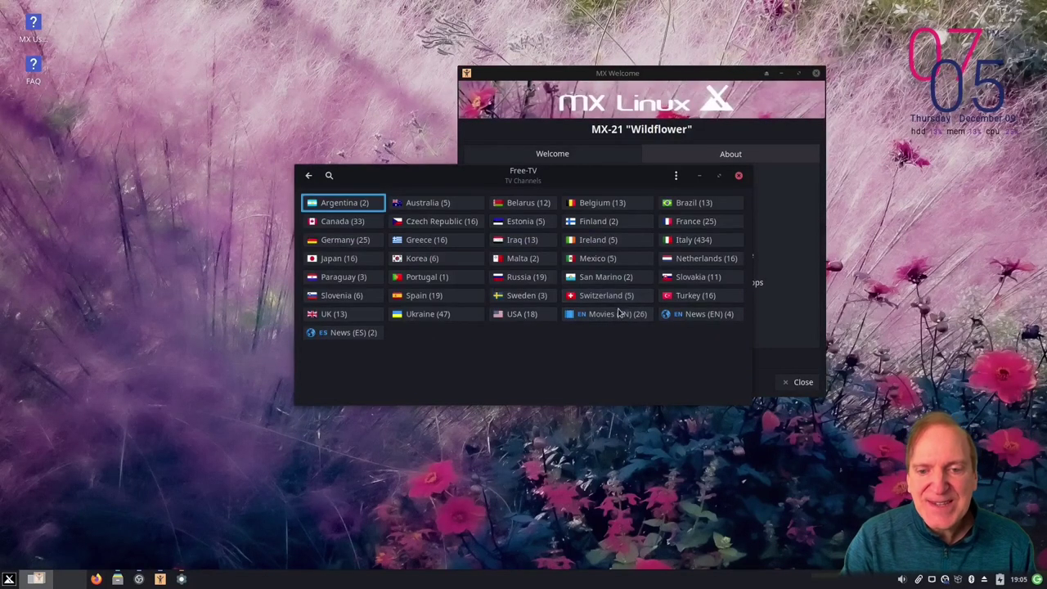
pyautogui.click(525, 317)
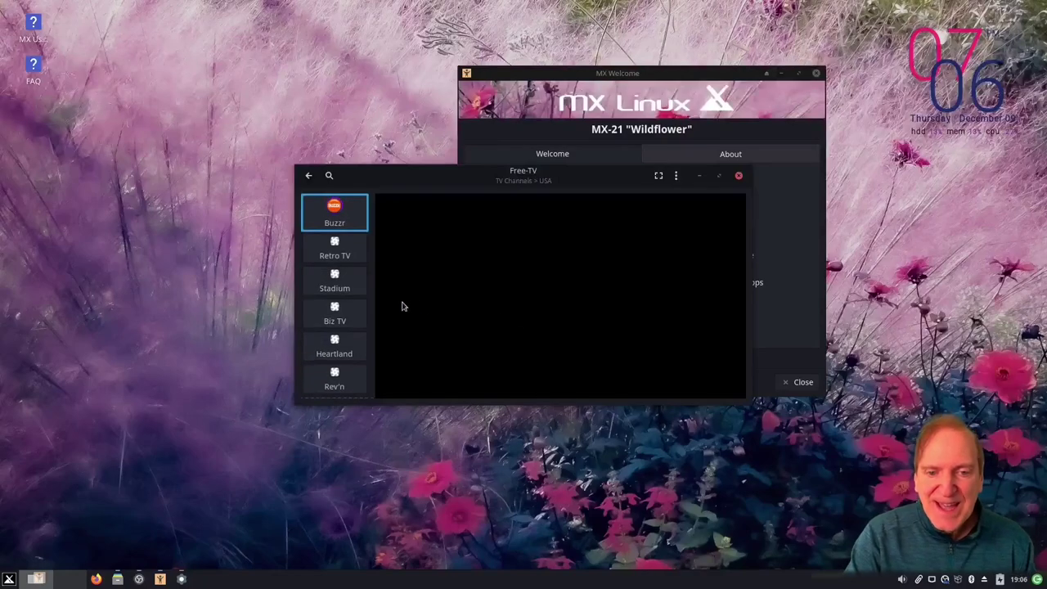
pyautogui.scroll(-5, 346, 333)
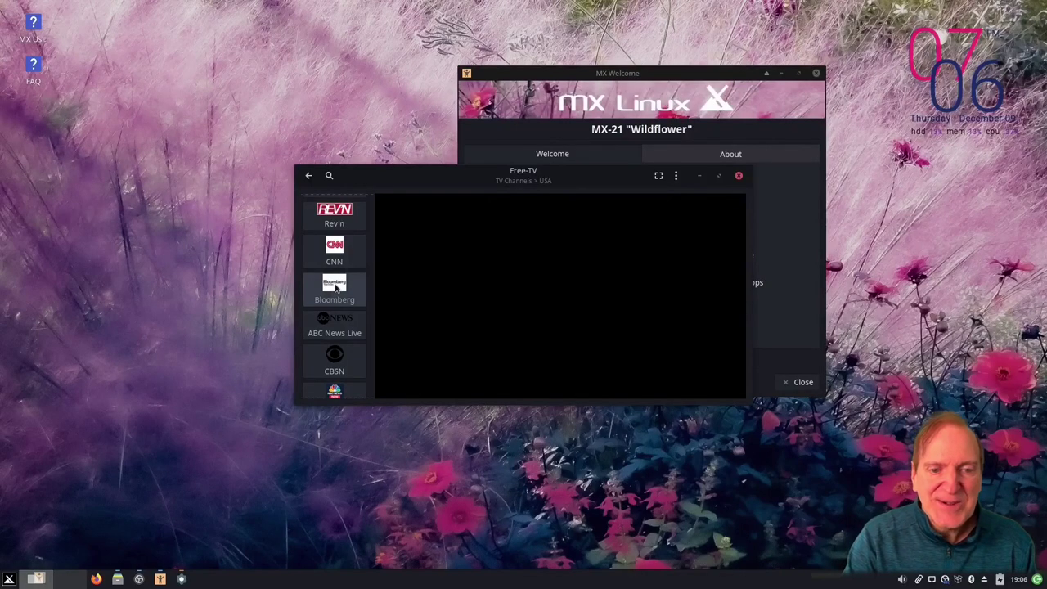
pyautogui.click(335, 288)
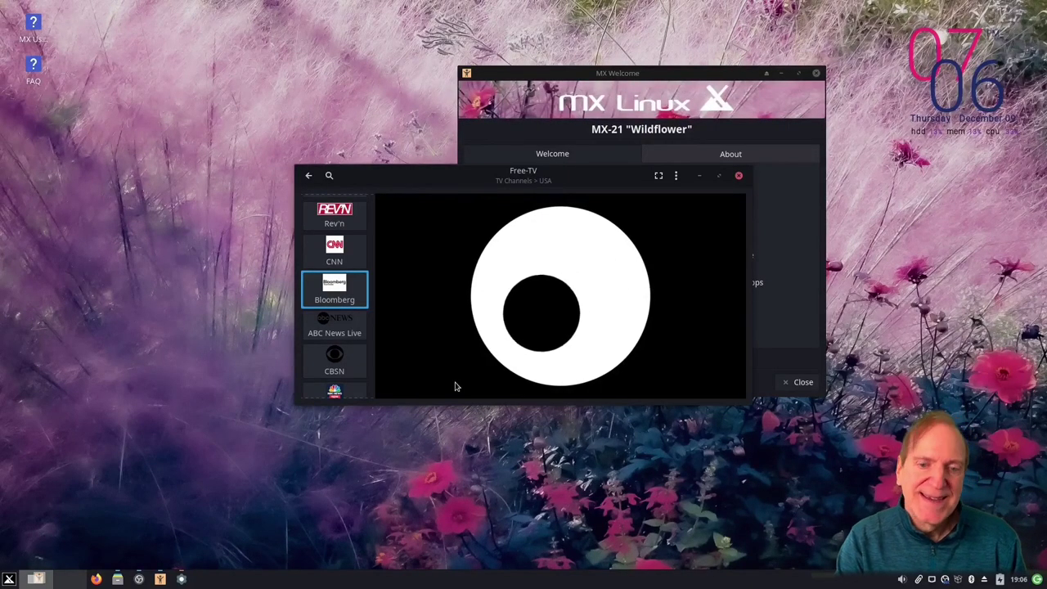
pyautogui.click(329, 256)
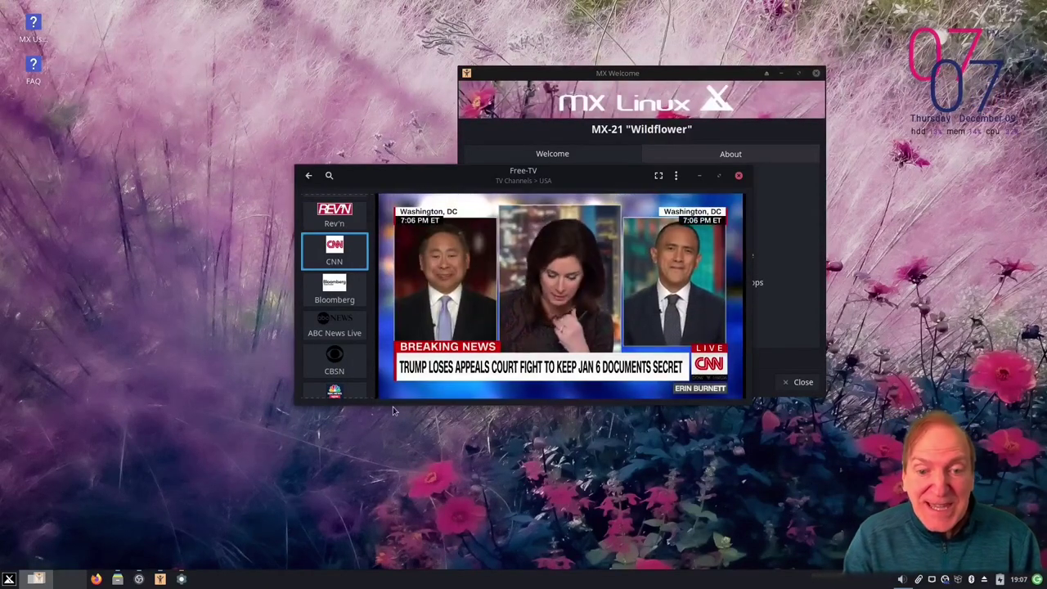
pyautogui.click(739, 177)
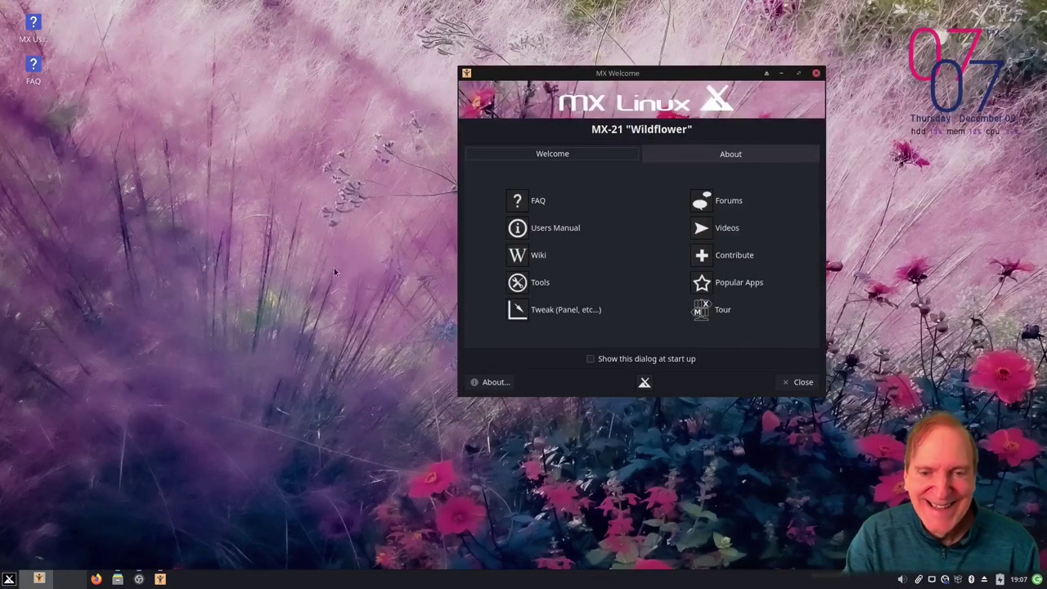
# Step: Show the MX Tools category, listing About MX Linux, Format USB and Job Scheduler
pyautogui.click(10, 581)
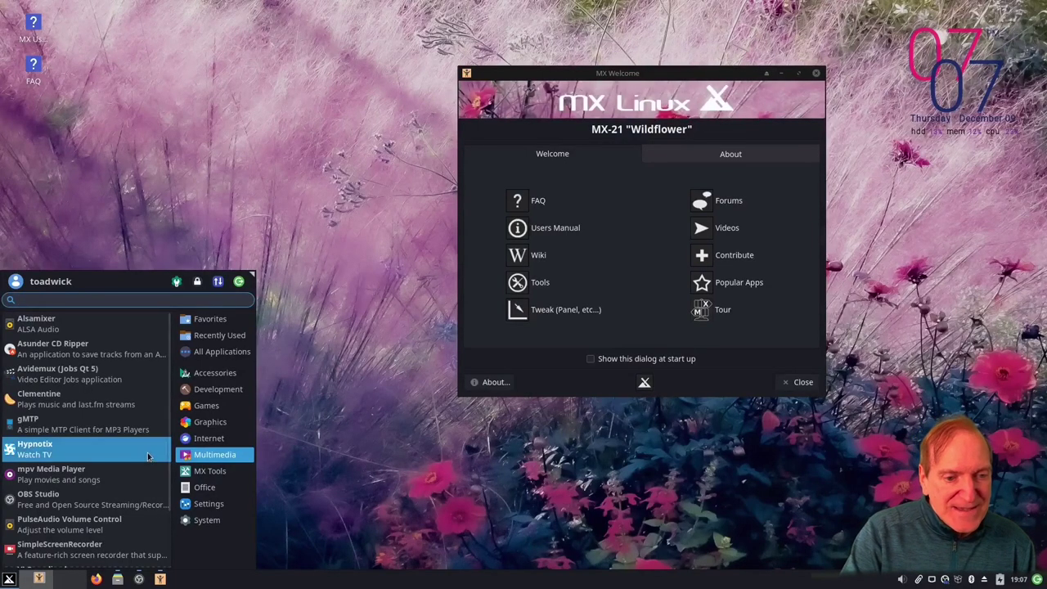
pyautogui.scroll(-2, 138, 460)
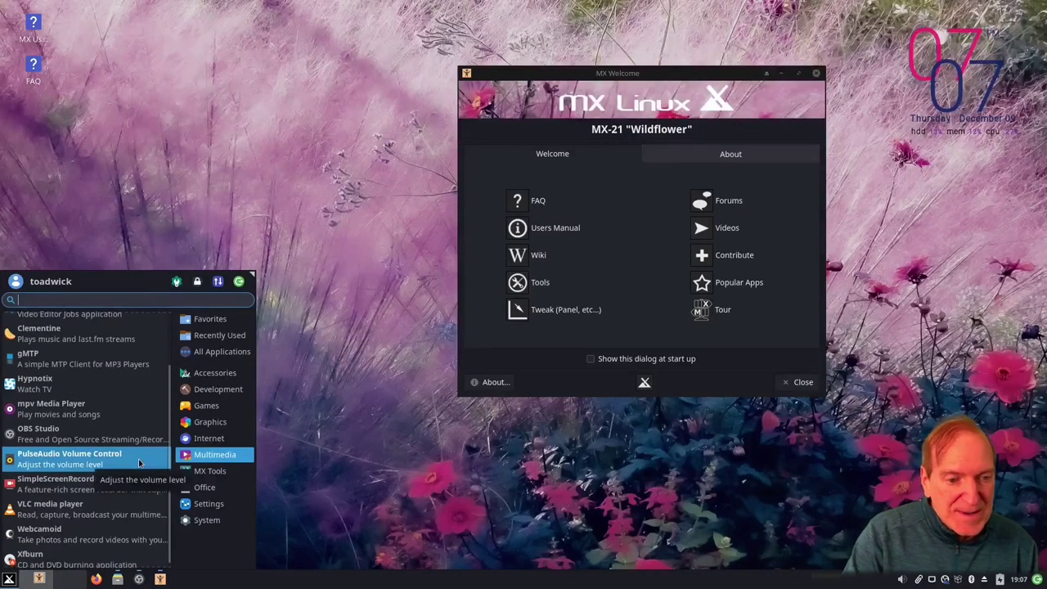
pyautogui.scroll(-1, 99, 491)
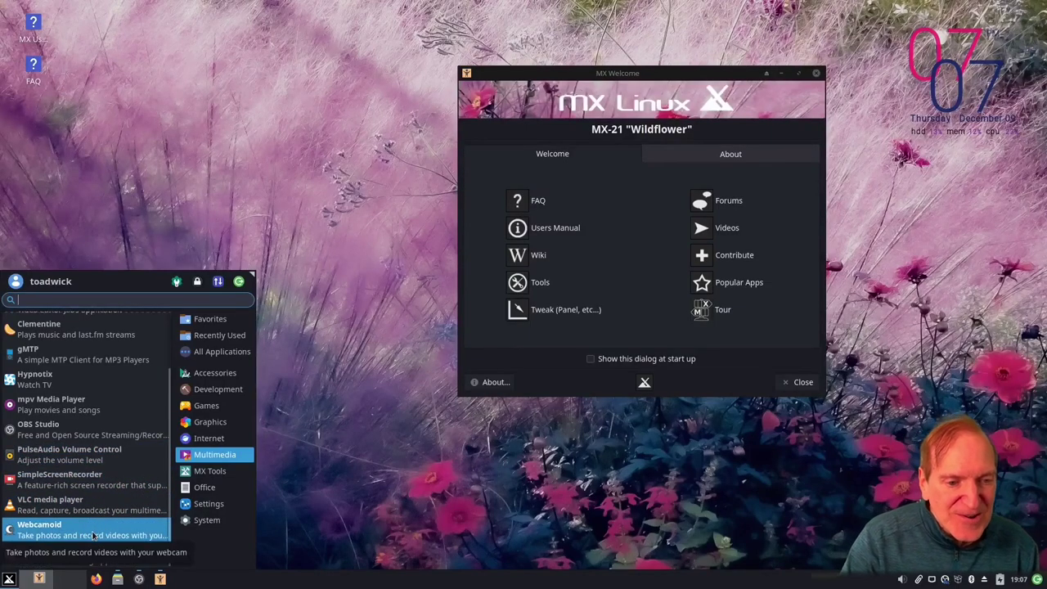
pyautogui.click(188, 475)
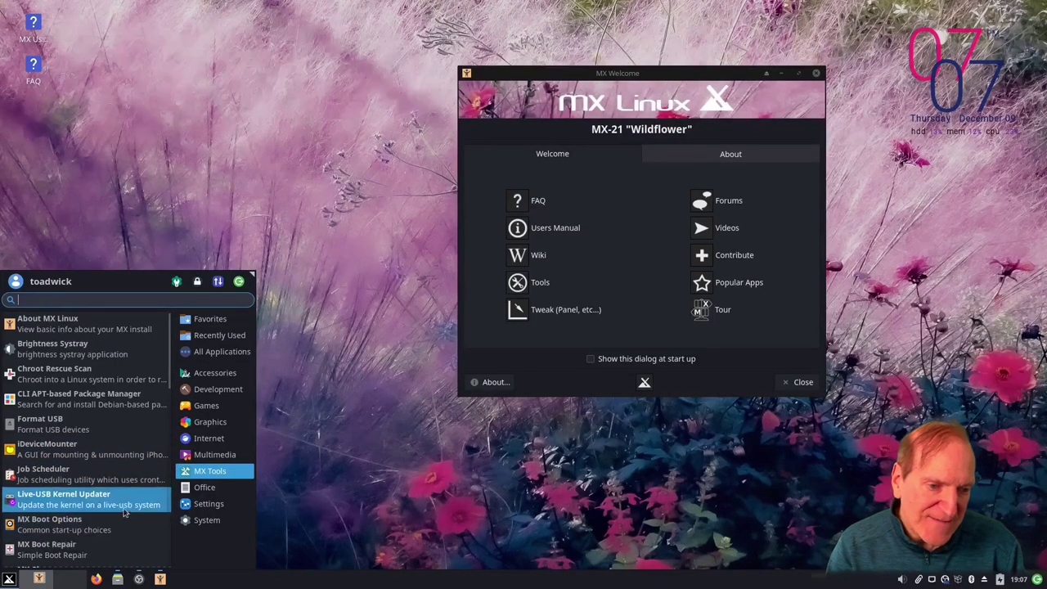
# Step: Launch MX Codecs Installer, authenticate, download the restricted codecs, and dismiss the Finished message
pyautogui.scroll(-3, 127, 508)
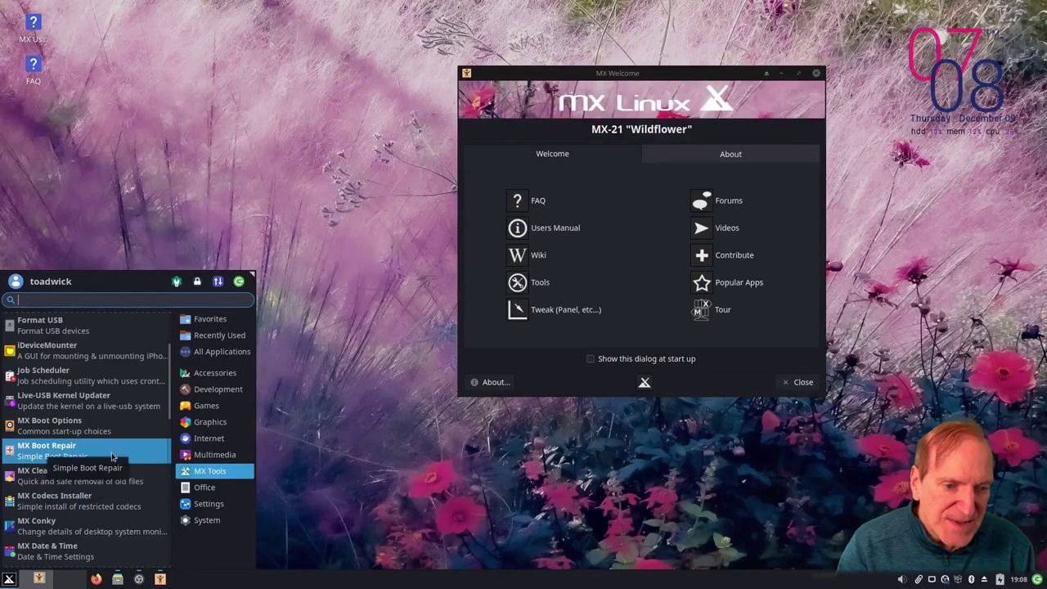
pyautogui.click(108, 498)
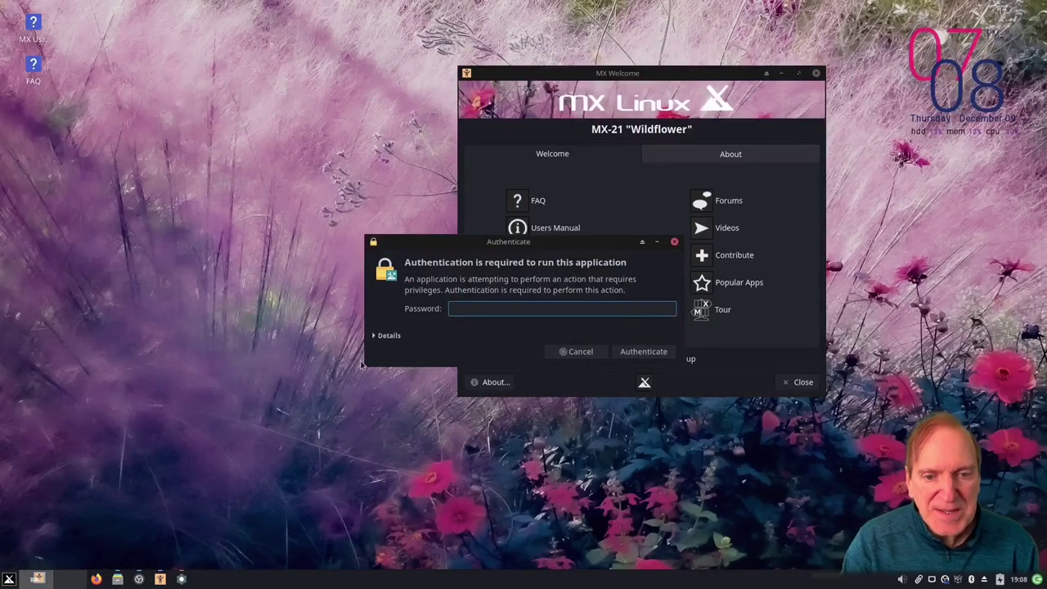
pyautogui.press('Return')
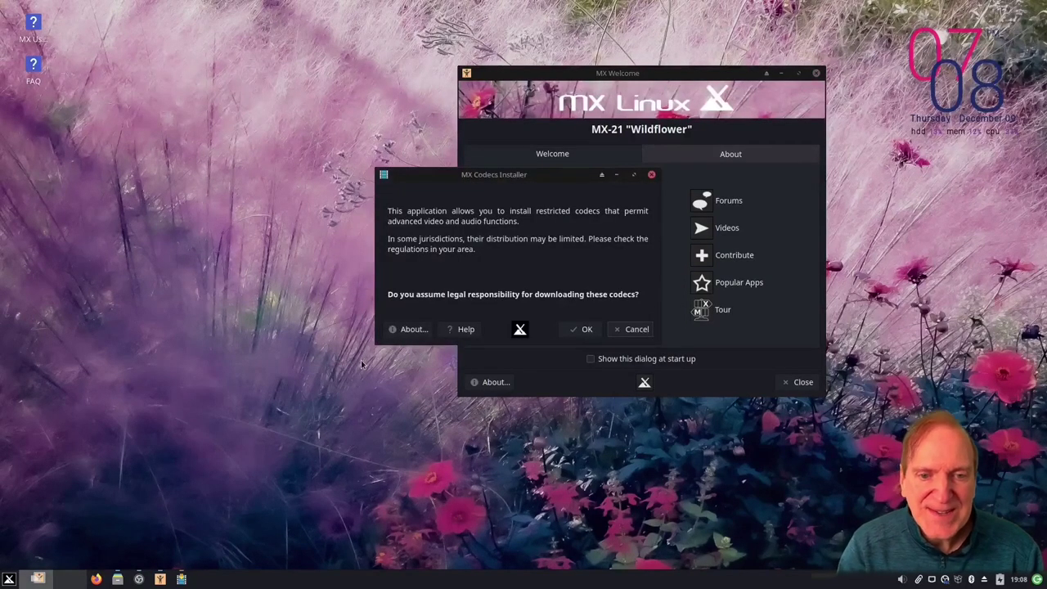
pyautogui.click(581, 329)
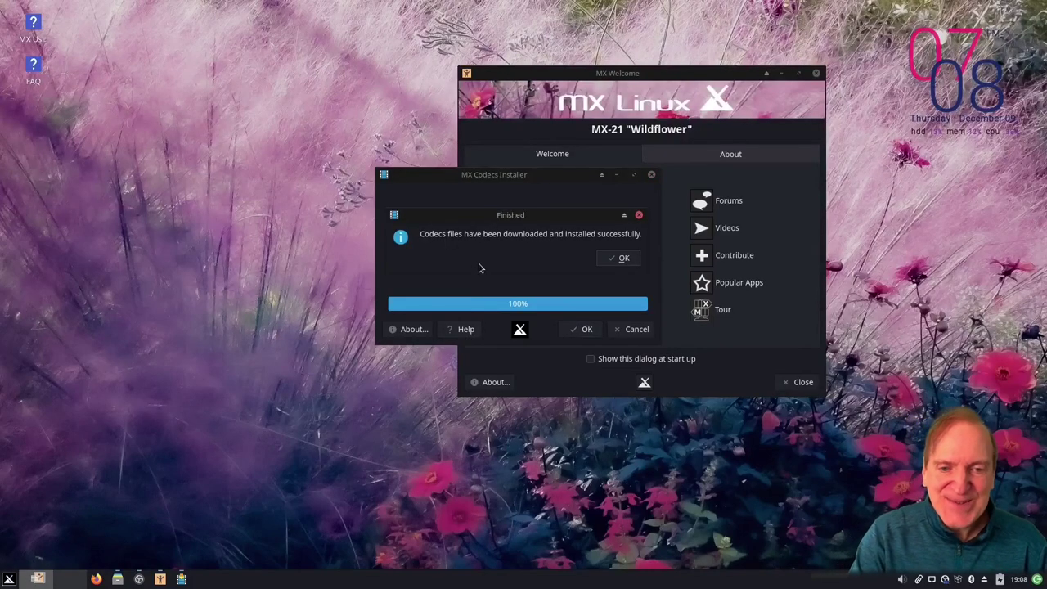
pyautogui.click(622, 257)
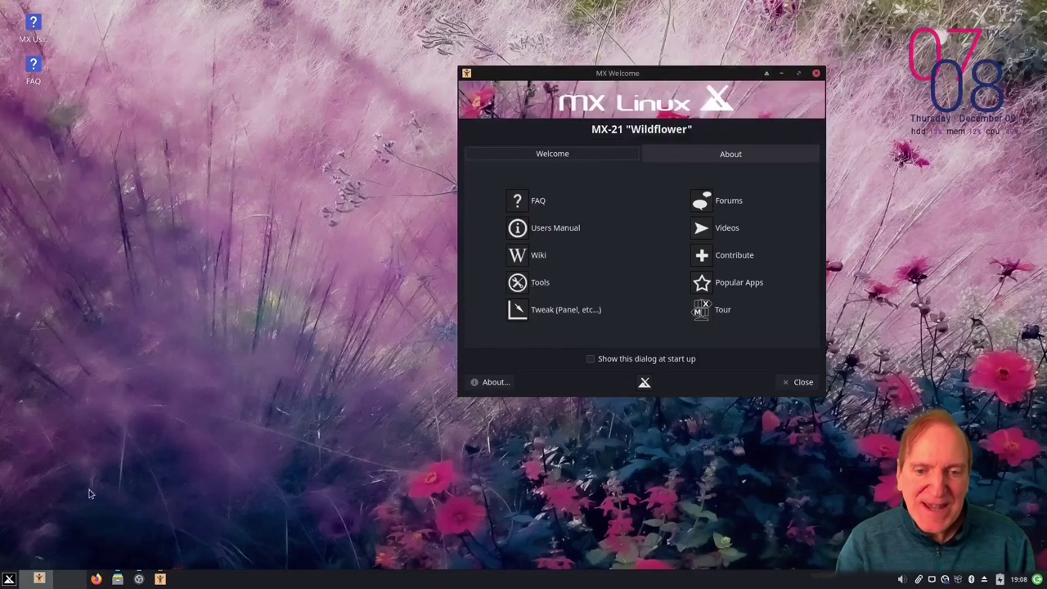
# Step: Launch MX Select Sound from the MX Tools category of the applications menu
pyautogui.click(10, 578)
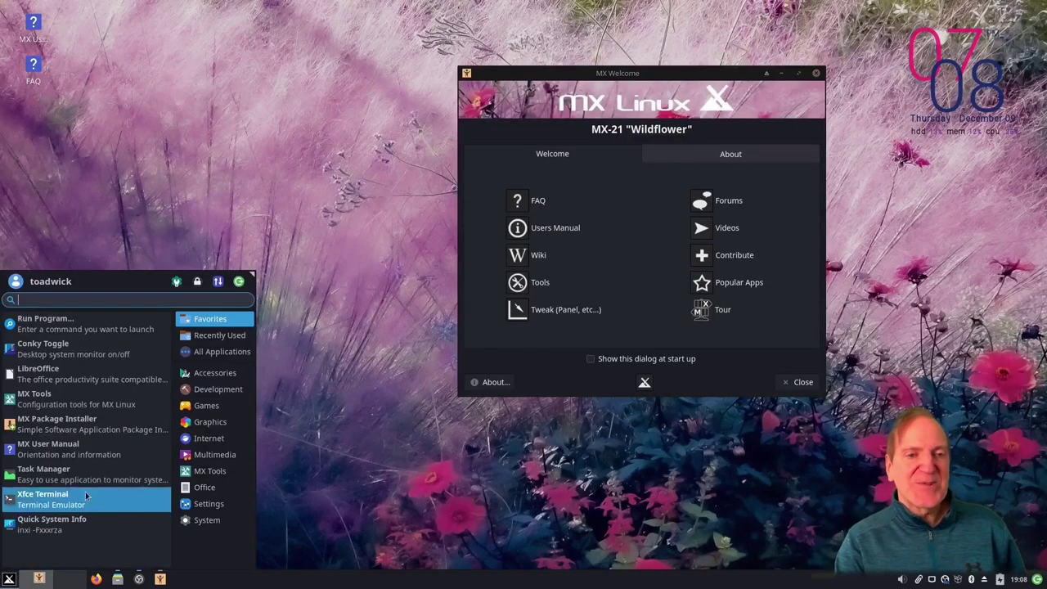
pyautogui.click(226, 455)
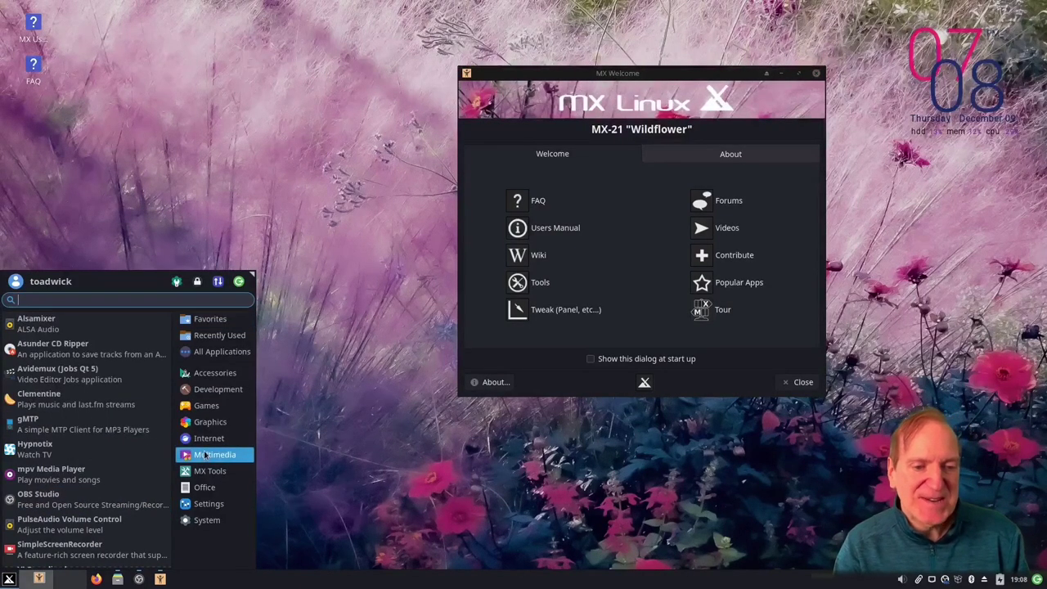
pyautogui.click(201, 471)
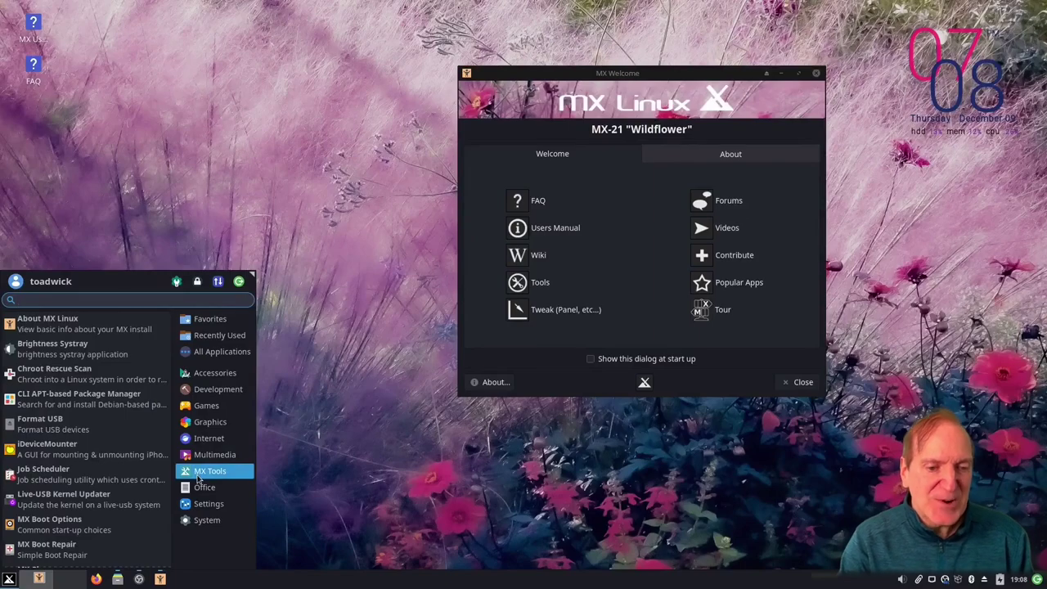
pyautogui.scroll(-3, 111, 508)
pyautogui.scroll(-2, 115, 511)
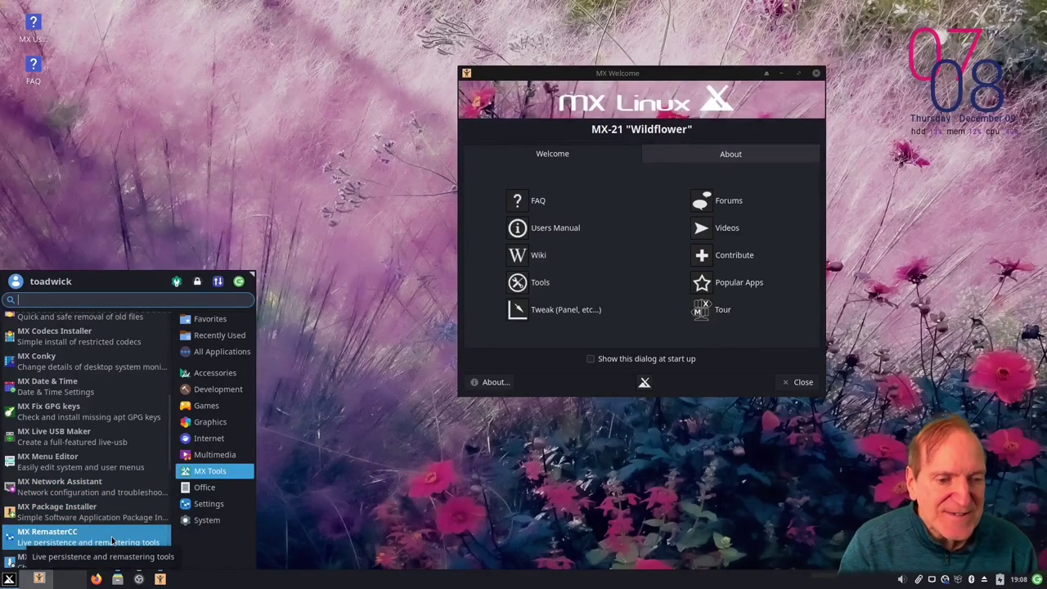
pyautogui.scroll(-3, 117, 528)
pyautogui.scroll(-4, 123, 528)
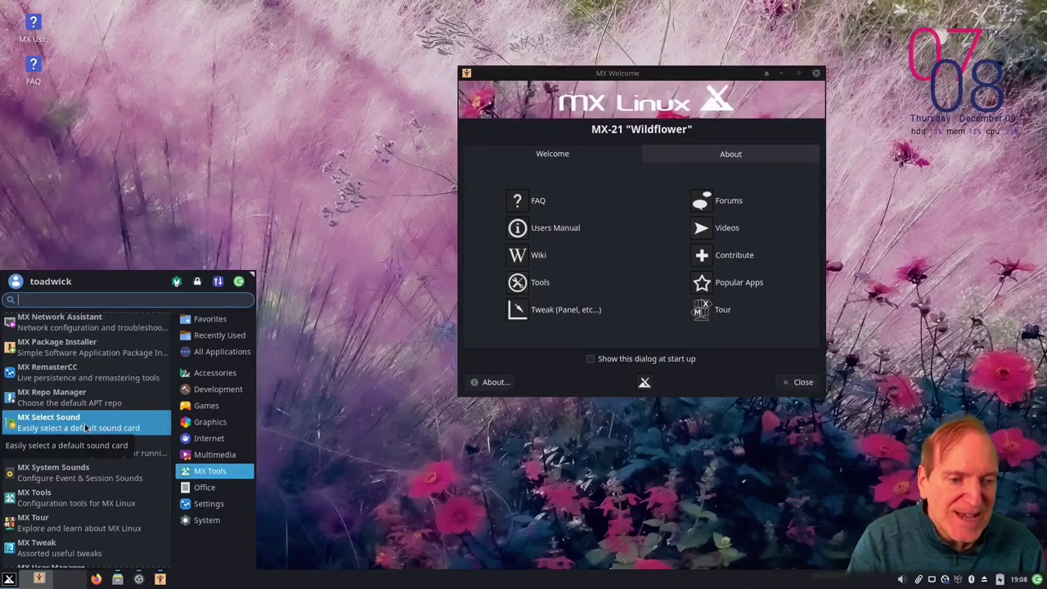
pyautogui.click(85, 427)
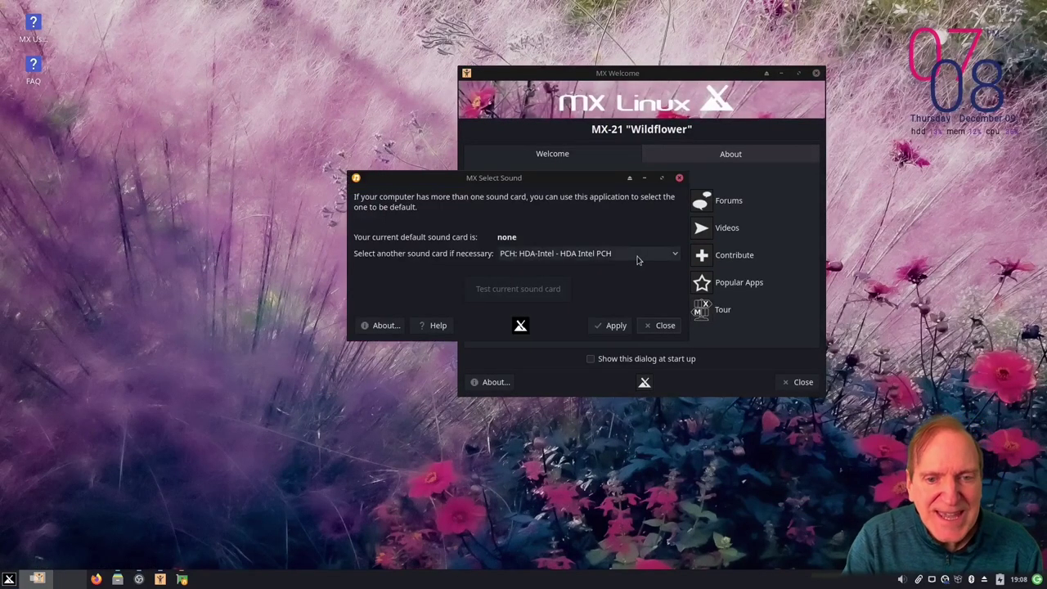
# Step: Check the sound card list, keep the current card, and close MX Select Sound
pyautogui.click(663, 257)
pyautogui.click(663, 256)
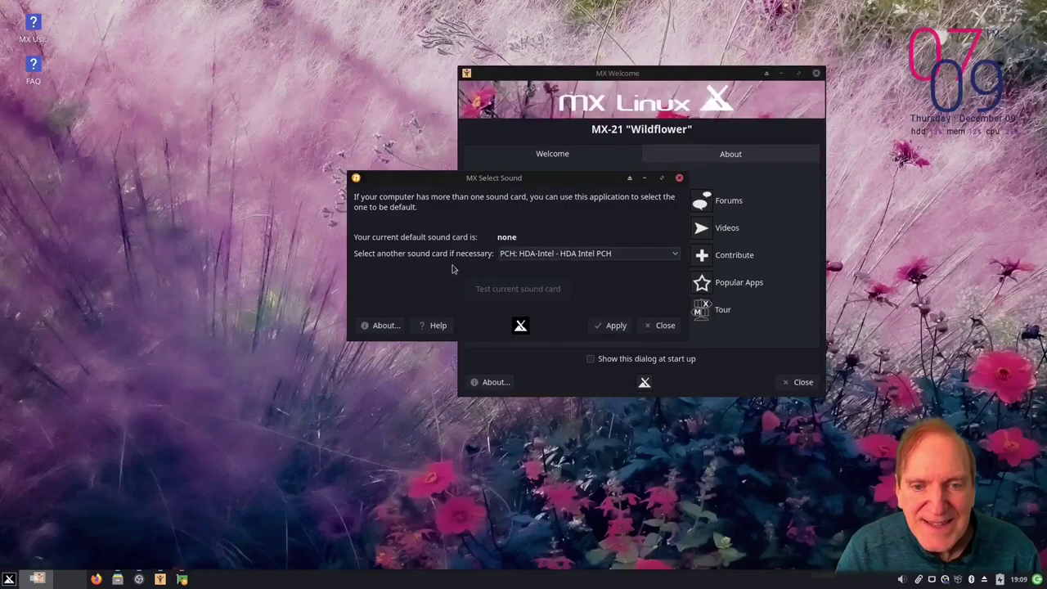
pyautogui.click(651, 331)
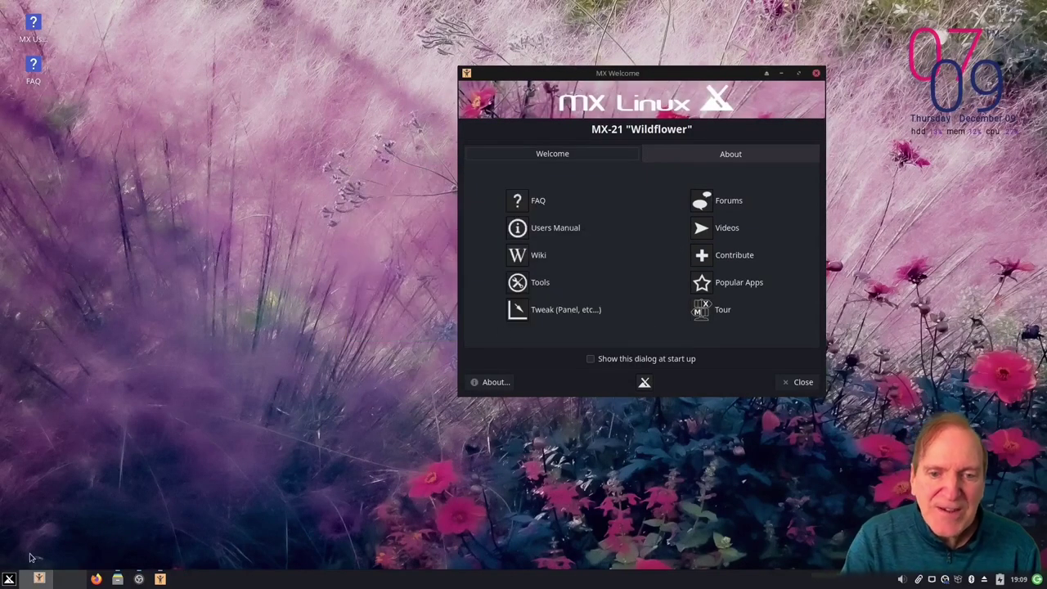
# Step: Launch MX User Manager from the Whisker menu's MX Tools list
pyautogui.click(10, 580)
pyautogui.moveTo(210, 472)
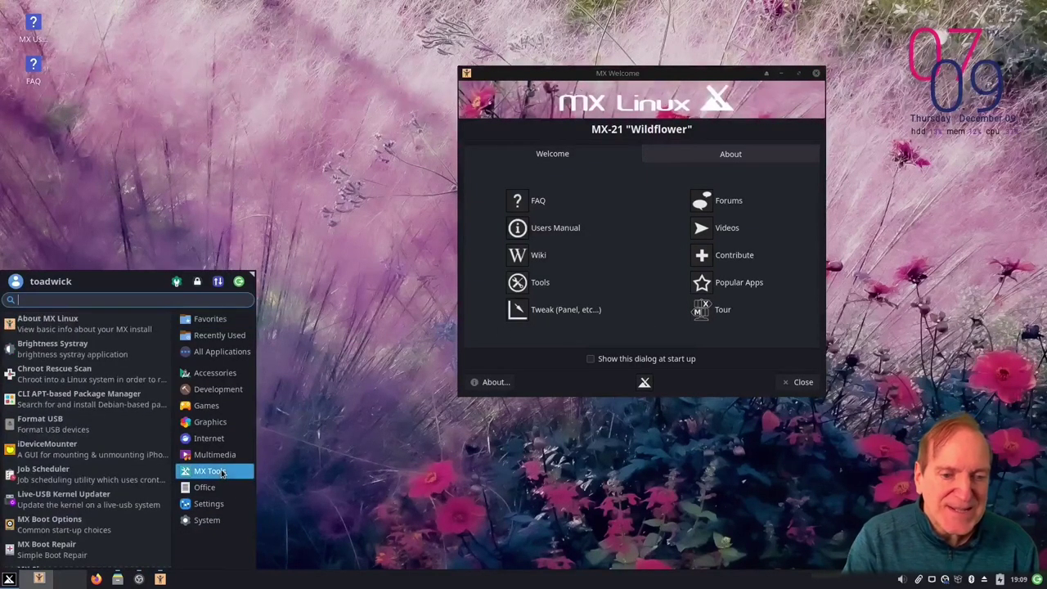
pyautogui.scroll(-1, 96, 496)
pyautogui.scroll(-9, 95, 496)
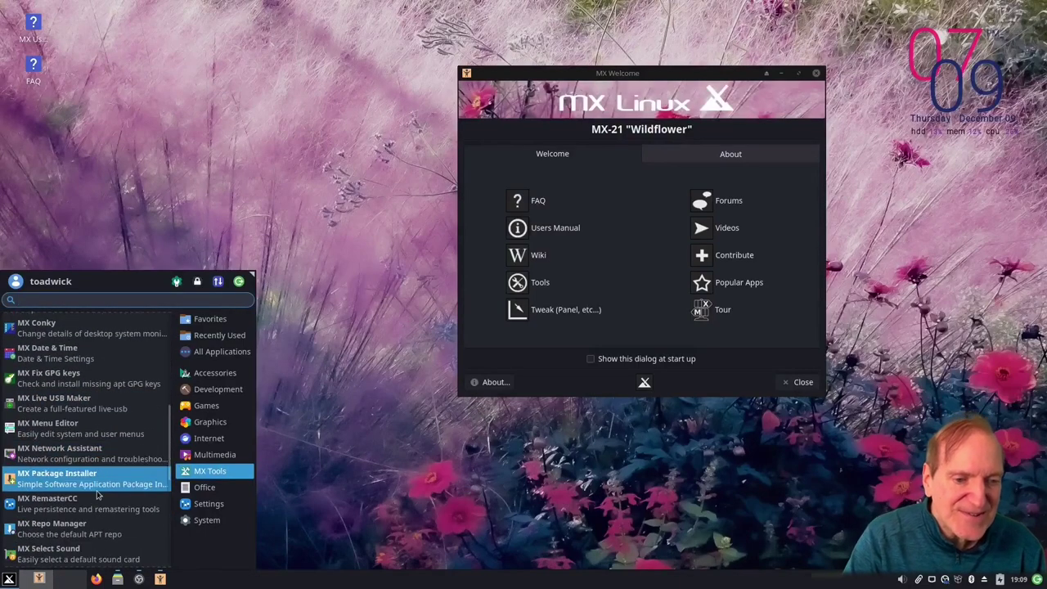
pyautogui.scroll(-1, 97, 495)
pyautogui.scroll(-6, 100, 496)
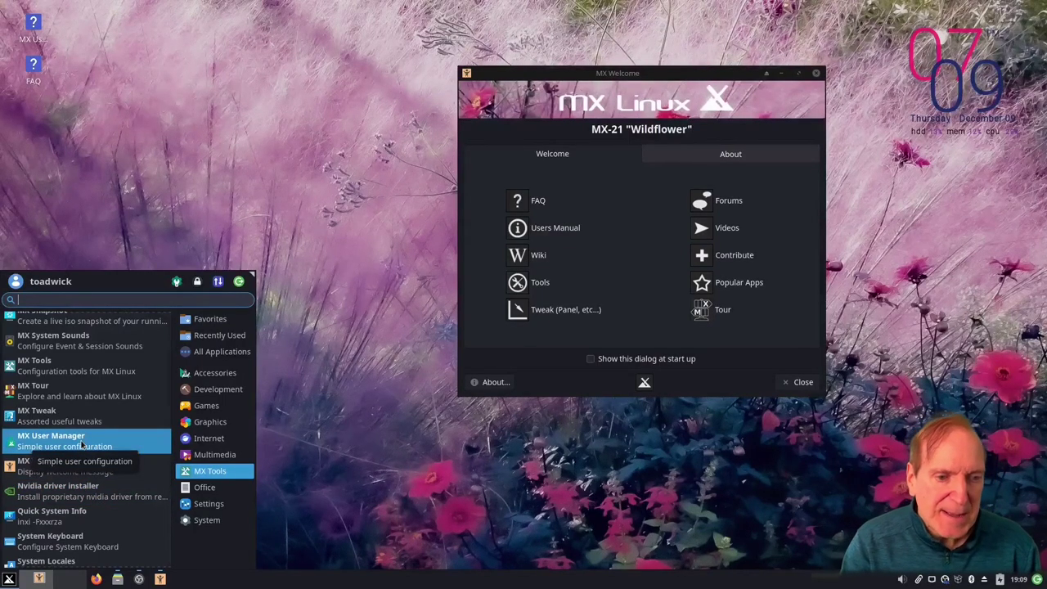
pyautogui.click(83, 445)
# Step: Authenticate with the account password and view the Options and Copy/Sync pages
pyautogui.write('demo')
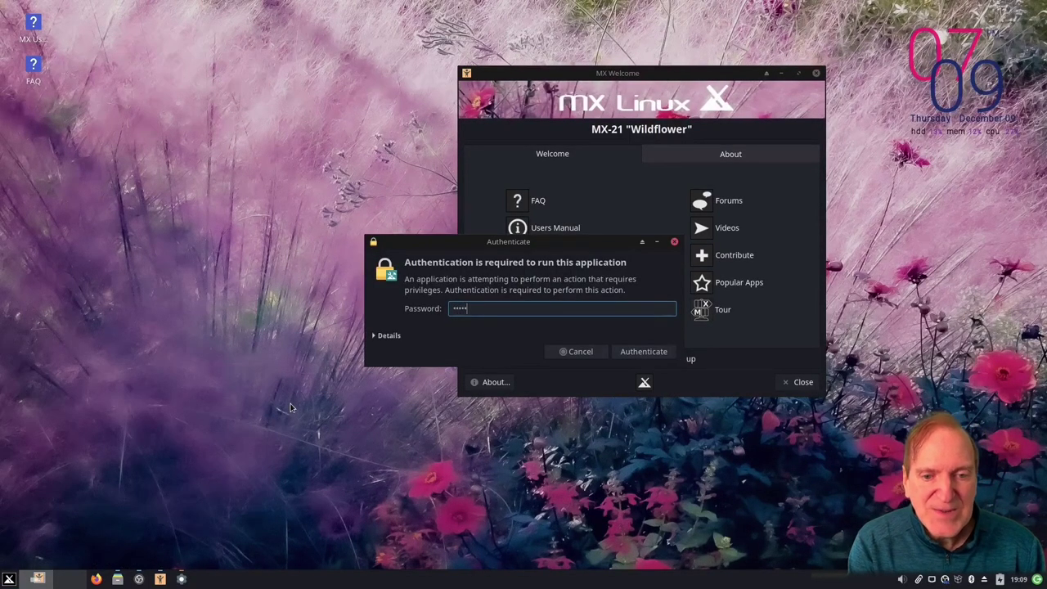
pyautogui.press('Return')
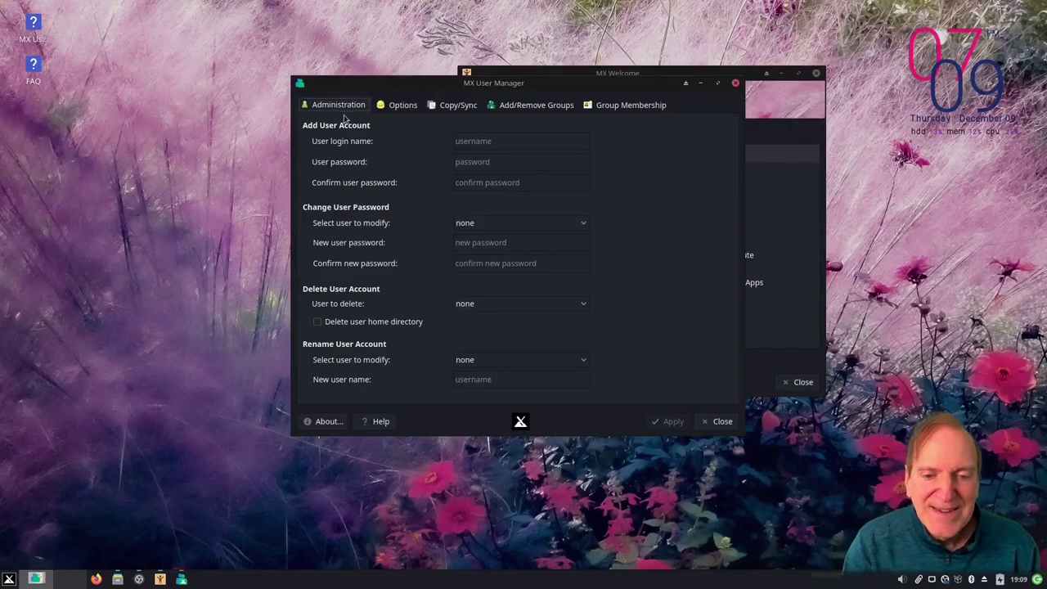
pyautogui.click(398, 109)
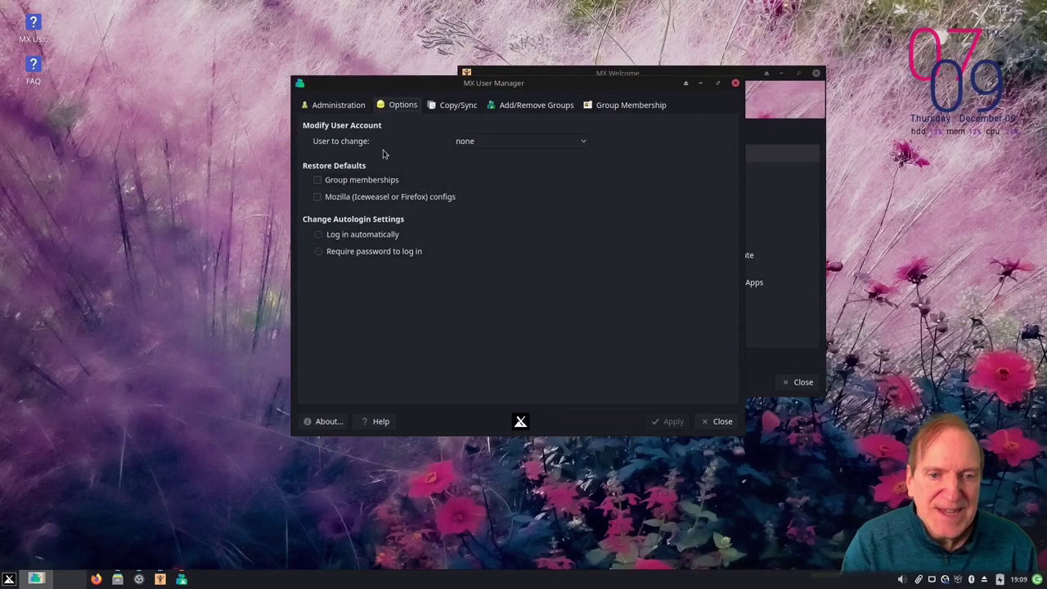
pyautogui.click(451, 107)
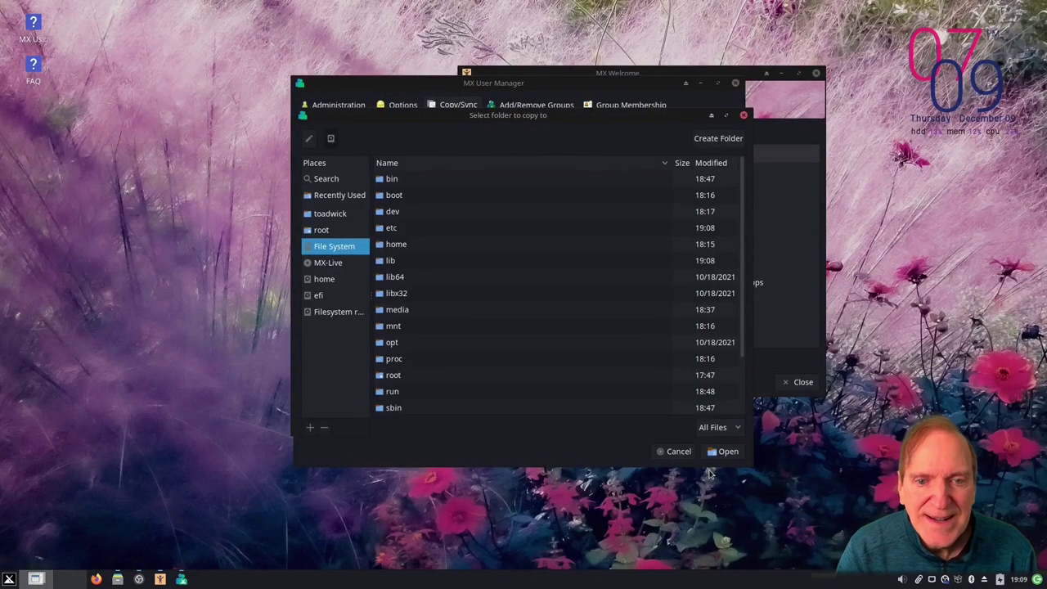
pyautogui.click(678, 452)
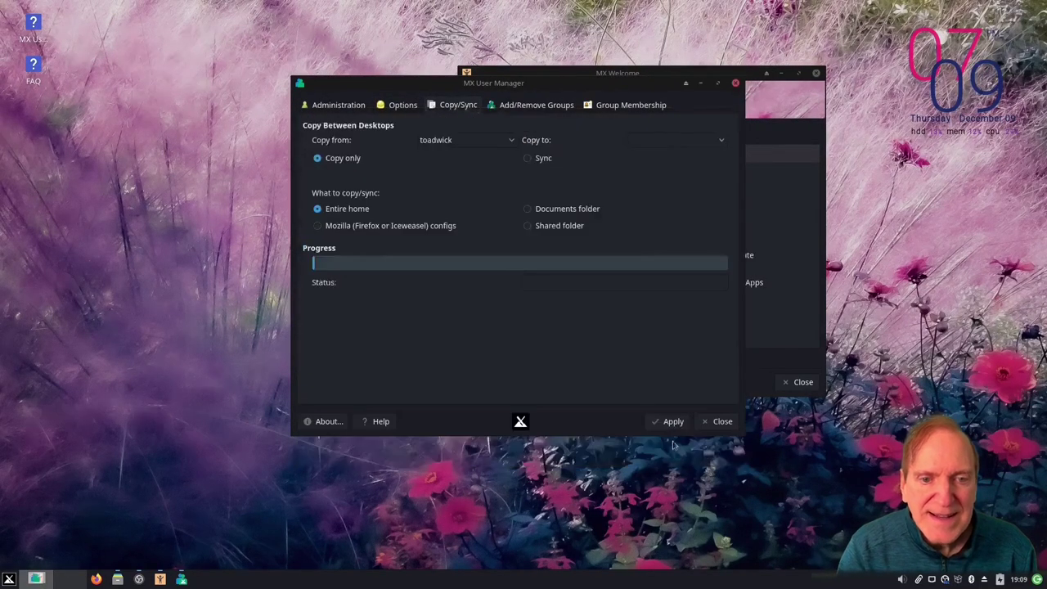
# Step: Review the Add/Remove Groups list and a chosen user's group memberships, then return to administration
pyautogui.click(538, 106)
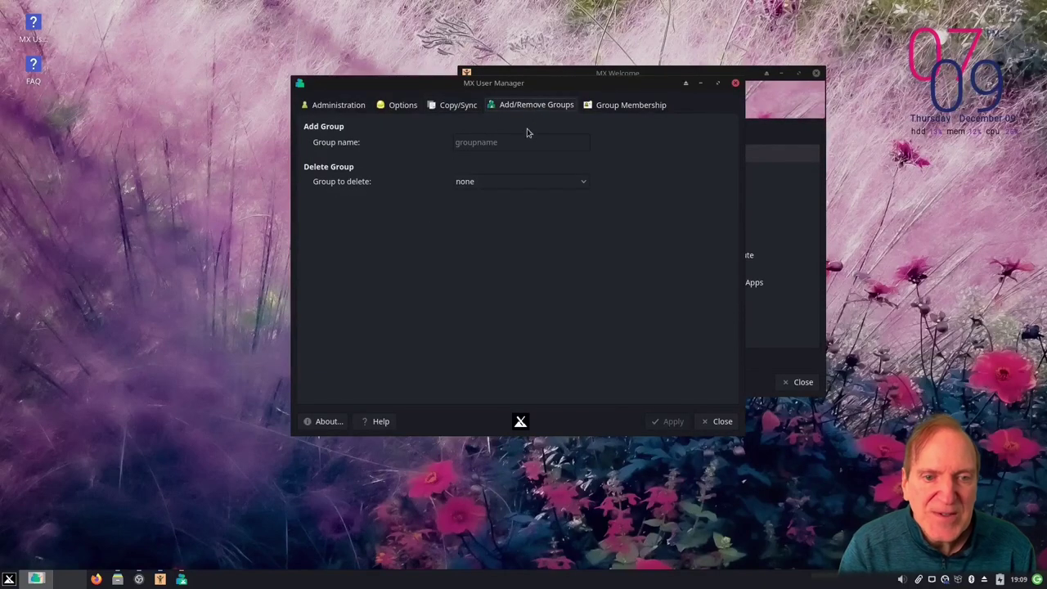
pyautogui.click(536, 183)
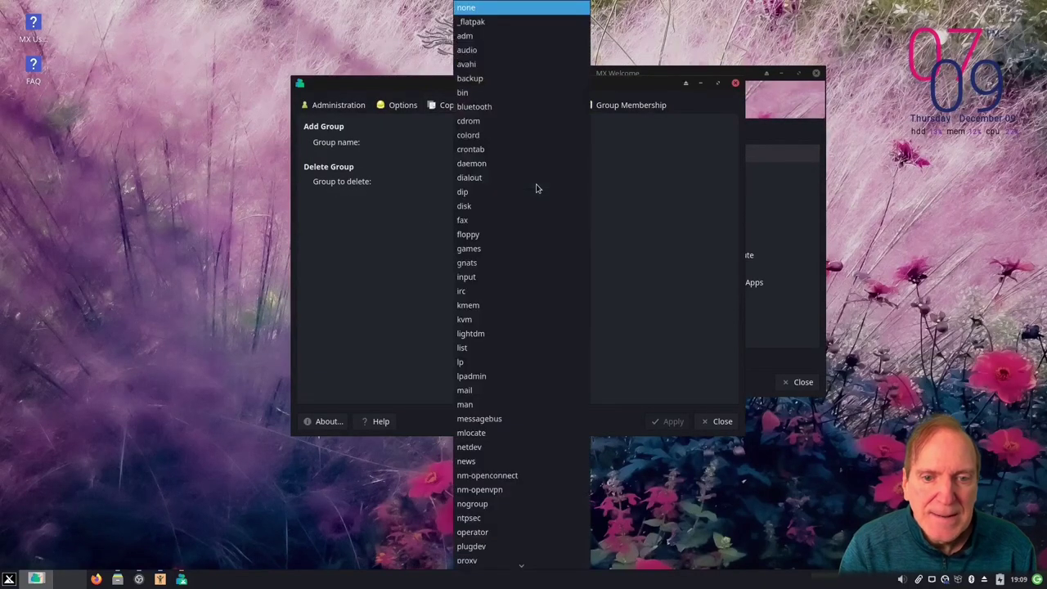
pyautogui.click(711, 158)
pyautogui.click(618, 107)
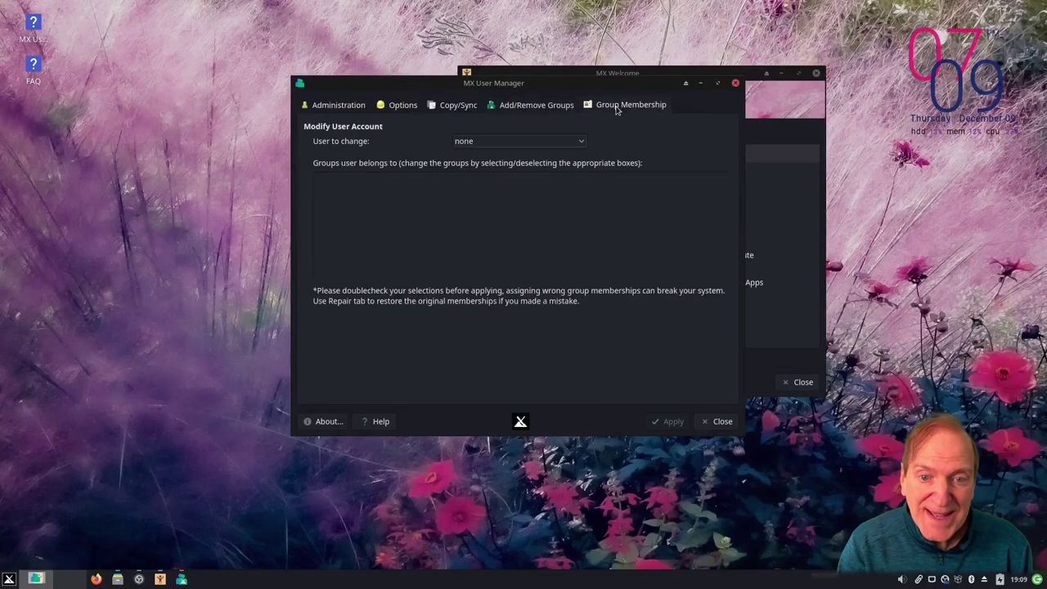
pyautogui.click(582, 144)
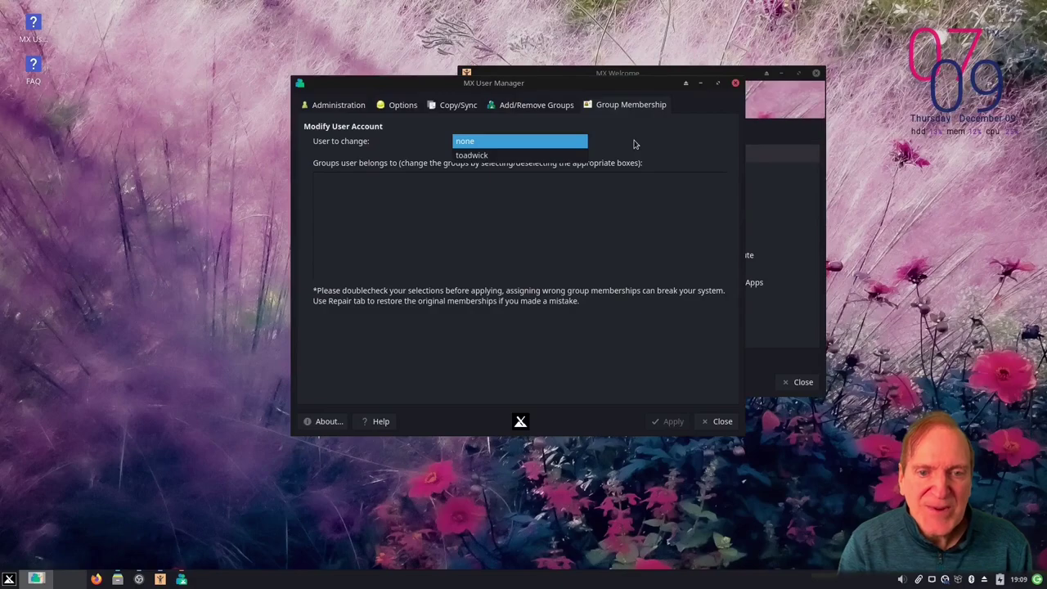
pyautogui.click(572, 156)
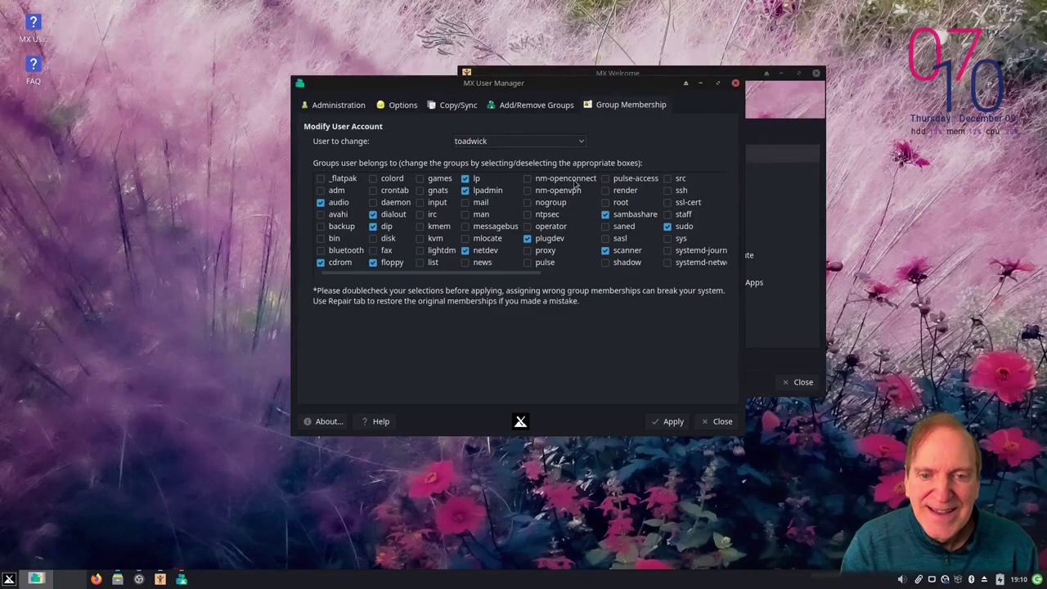
pyautogui.click(329, 108)
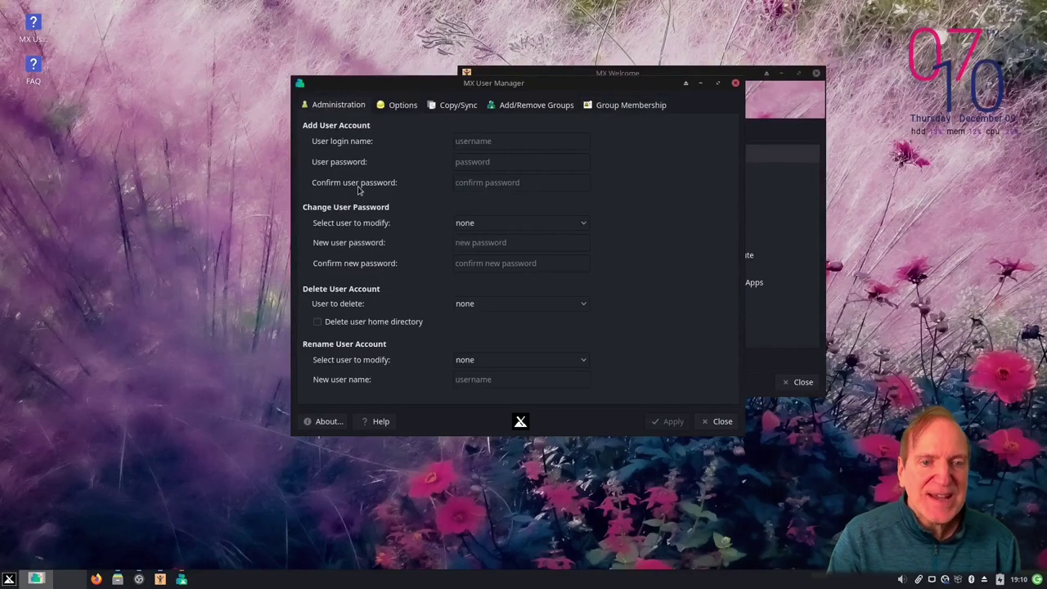
# Step: Close MX User Manager and open the Settings category, showing About Me, Appearance and Bluetooth Manager
pyautogui.click(711, 424)
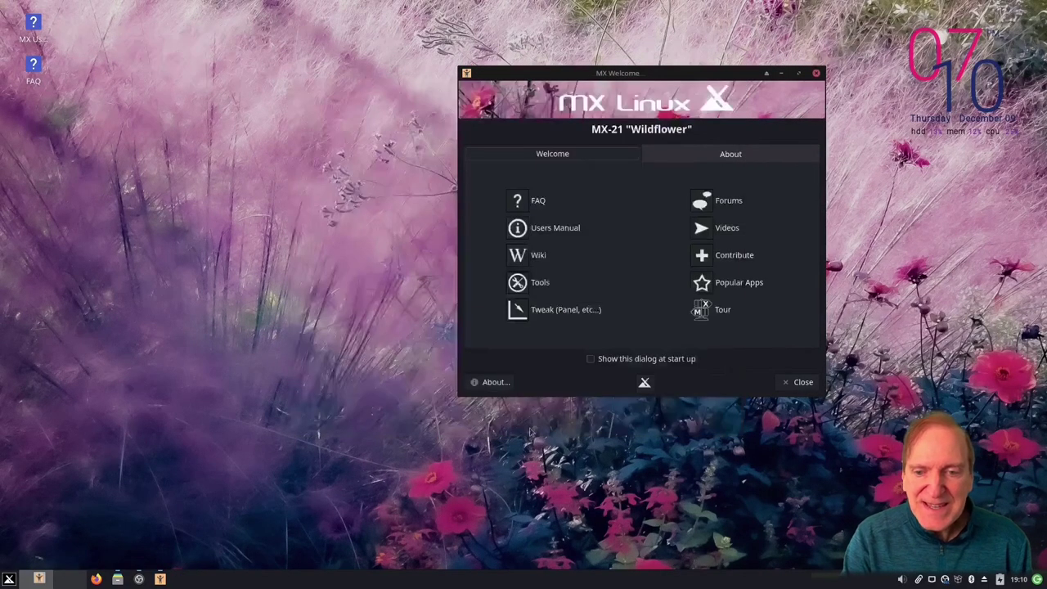
pyautogui.click(9, 578)
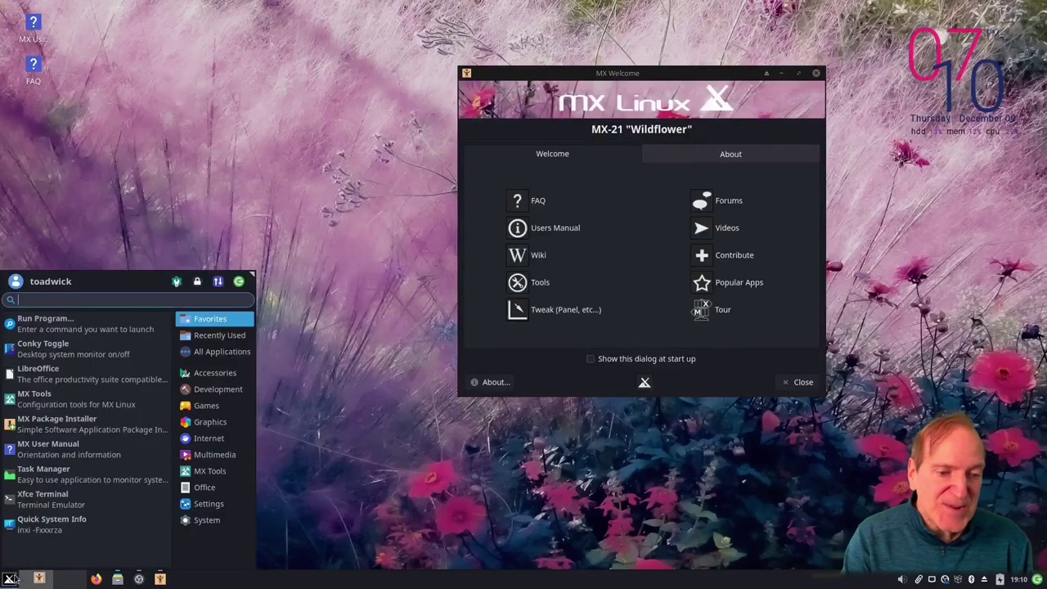
pyautogui.click(217, 474)
pyautogui.moveTo(212, 505)
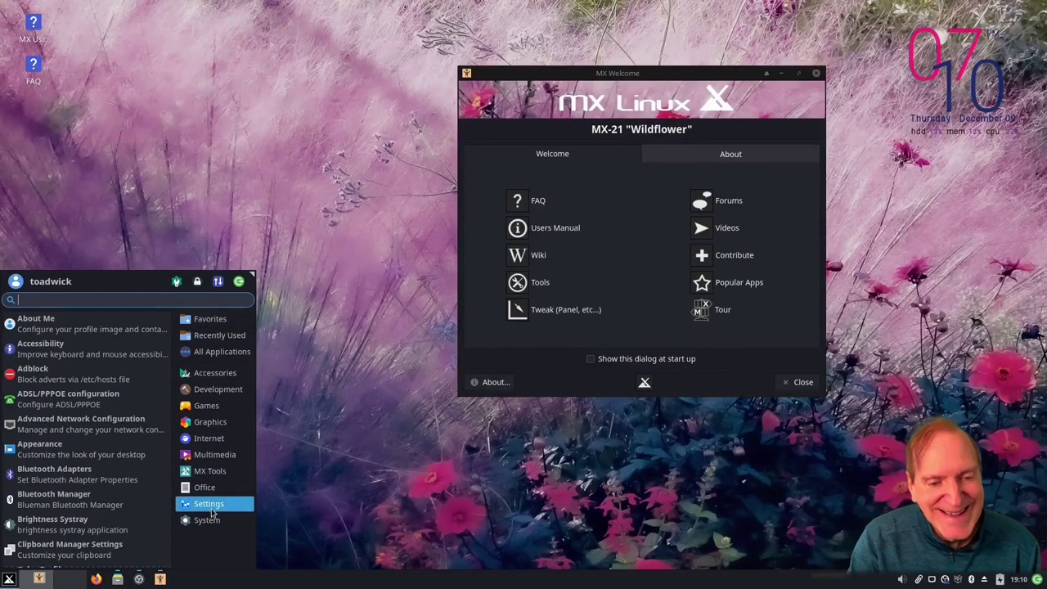
pyautogui.scroll(-6, 135, 504)
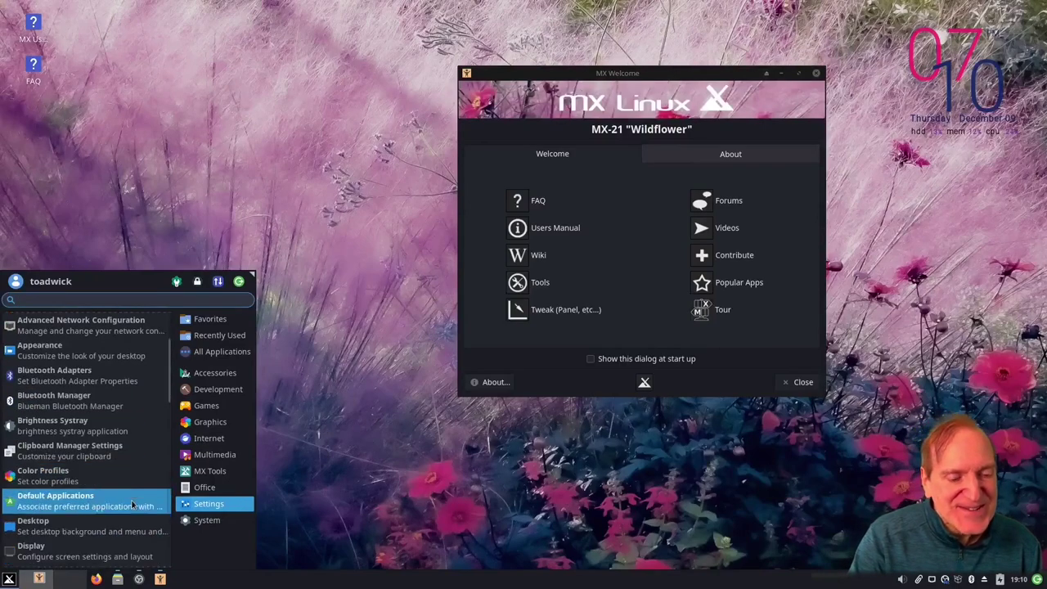
pyautogui.scroll(-1, 130, 498)
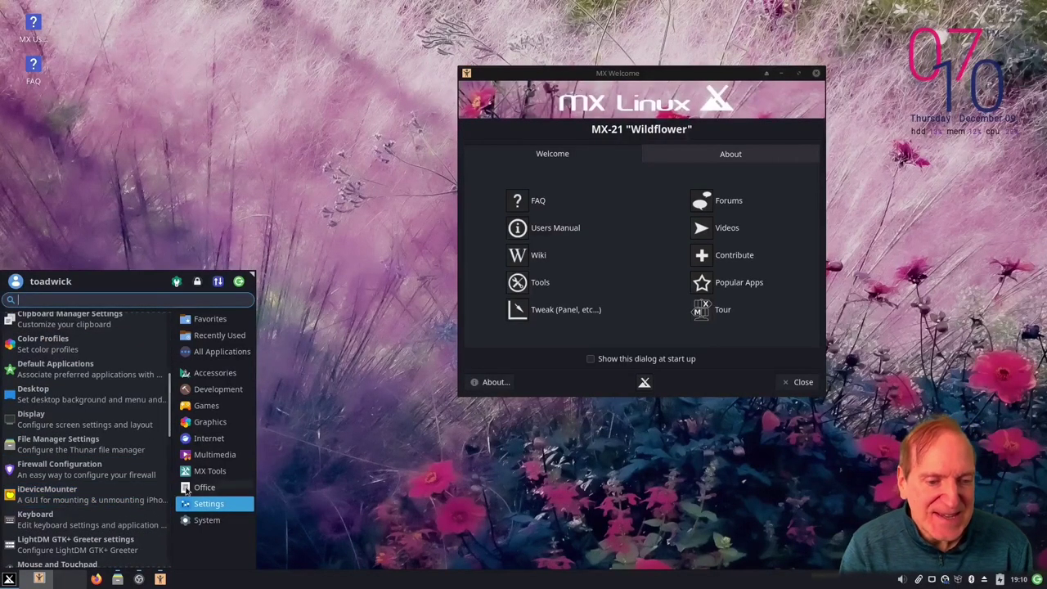
pyautogui.moveTo(196, 485)
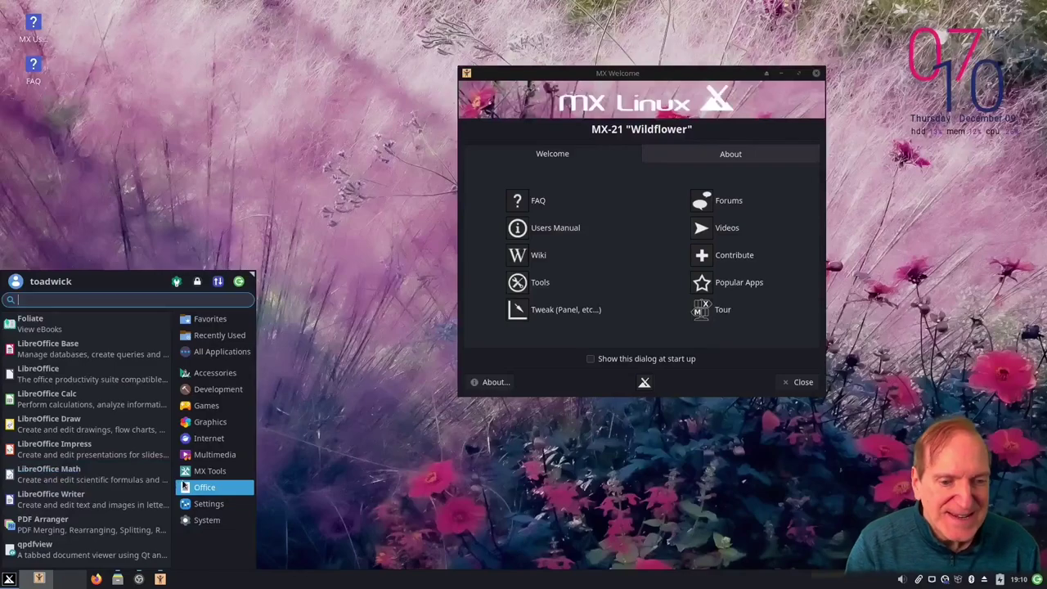
pyautogui.click(205, 507)
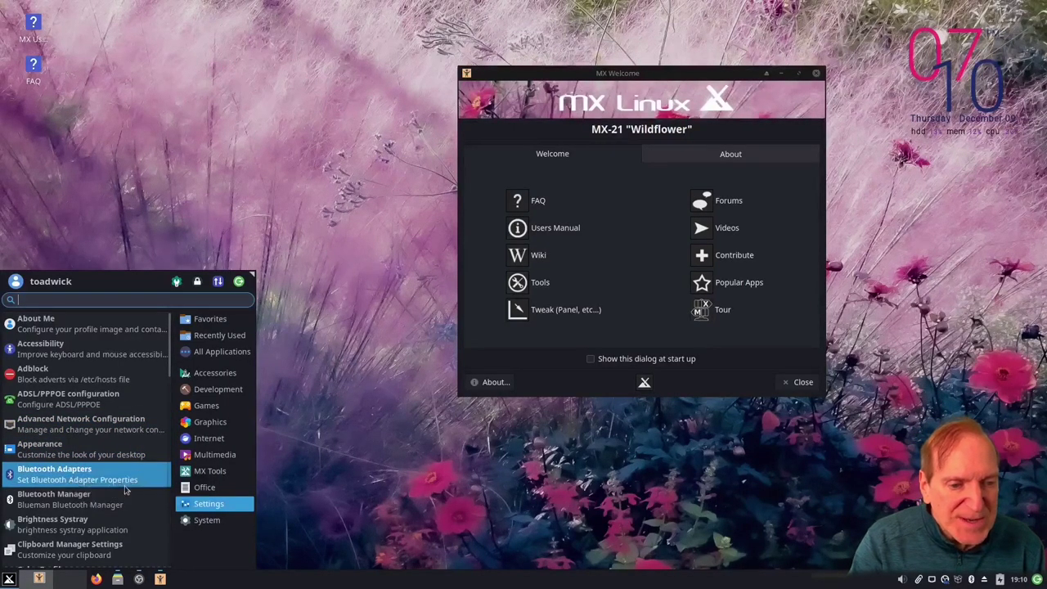
pyautogui.click(88, 459)
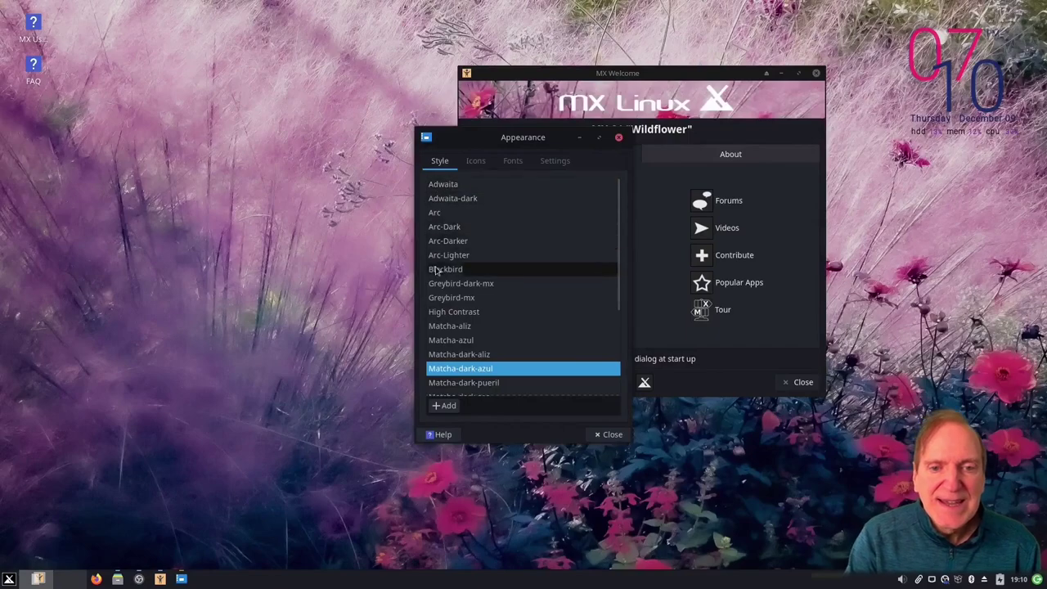
pyautogui.scroll(-3, 483, 327)
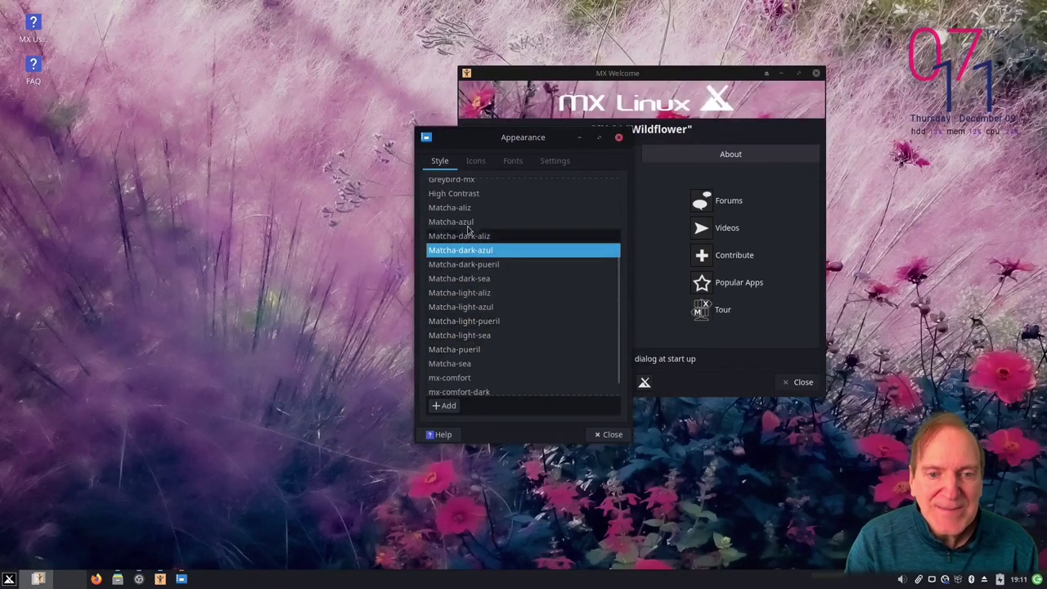
pyautogui.click(475, 160)
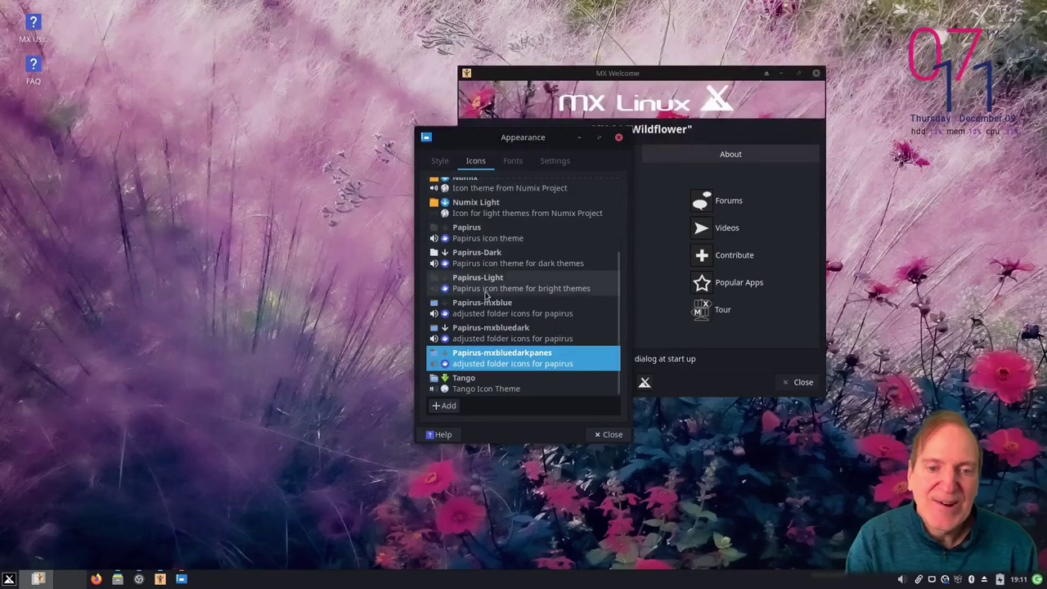
pyautogui.scroll(2, 491, 311)
pyautogui.click(513, 161)
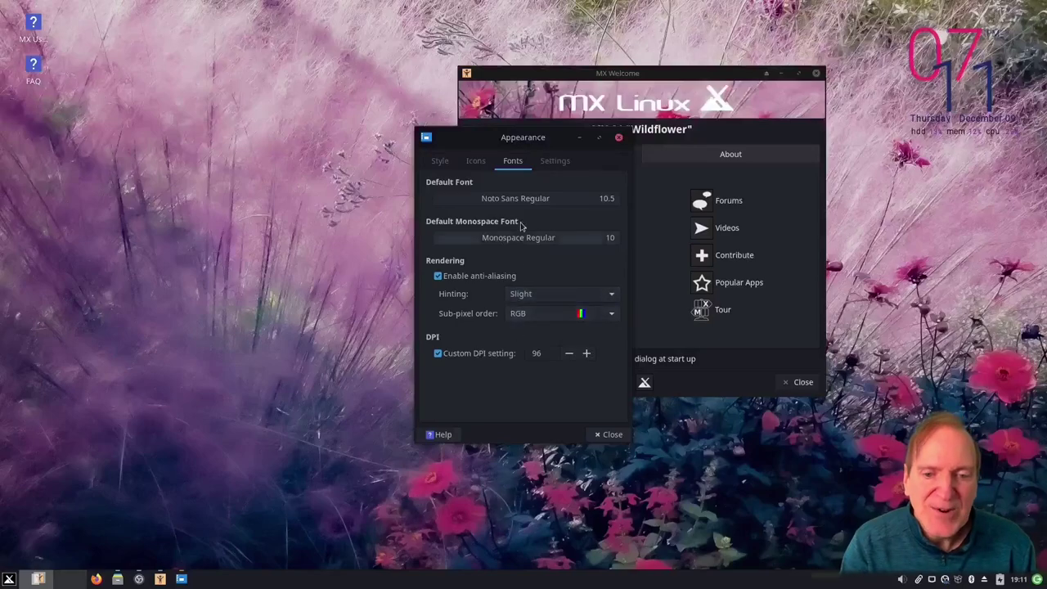
pyautogui.click(555, 160)
pyautogui.click(610, 435)
pyautogui.press('super')
pyautogui.click(221, 510)
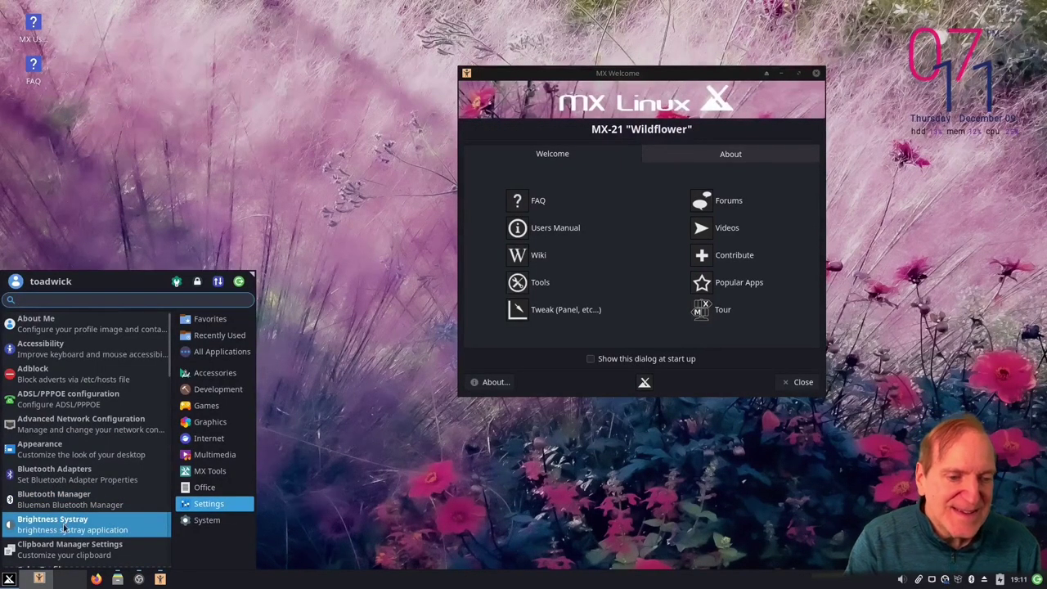
pyautogui.scroll(-5, 64, 528)
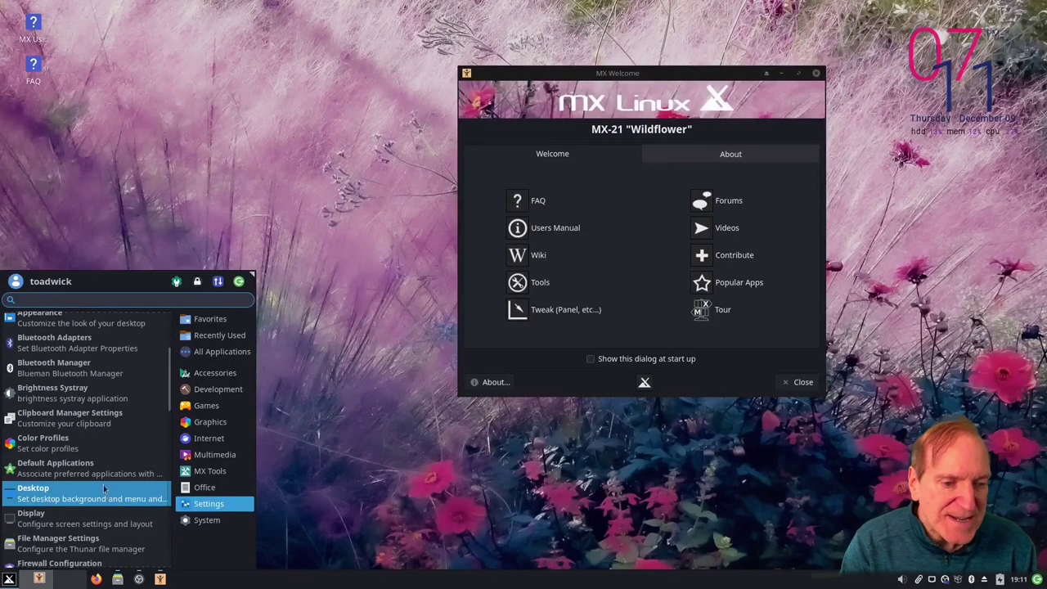
pyautogui.scroll(-1, 119, 462)
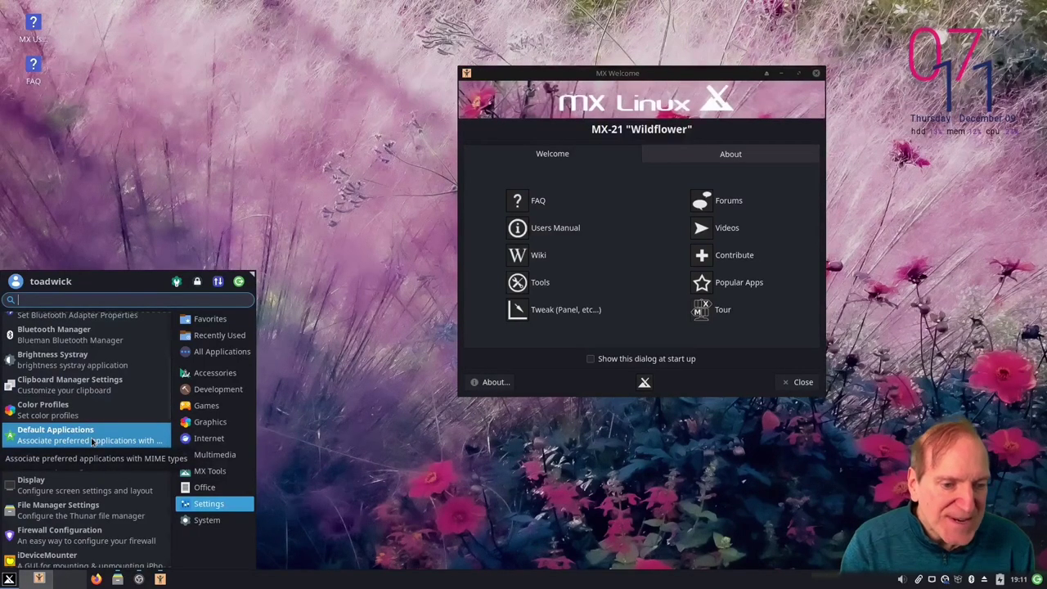
pyautogui.scroll(-4, 90, 491)
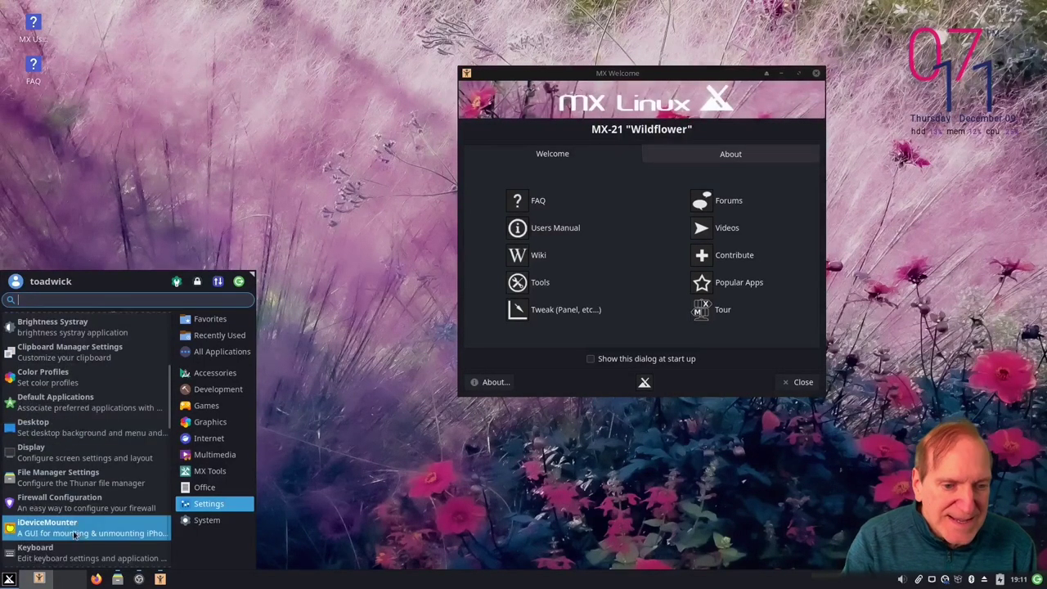
pyautogui.scroll(-1, 90, 514)
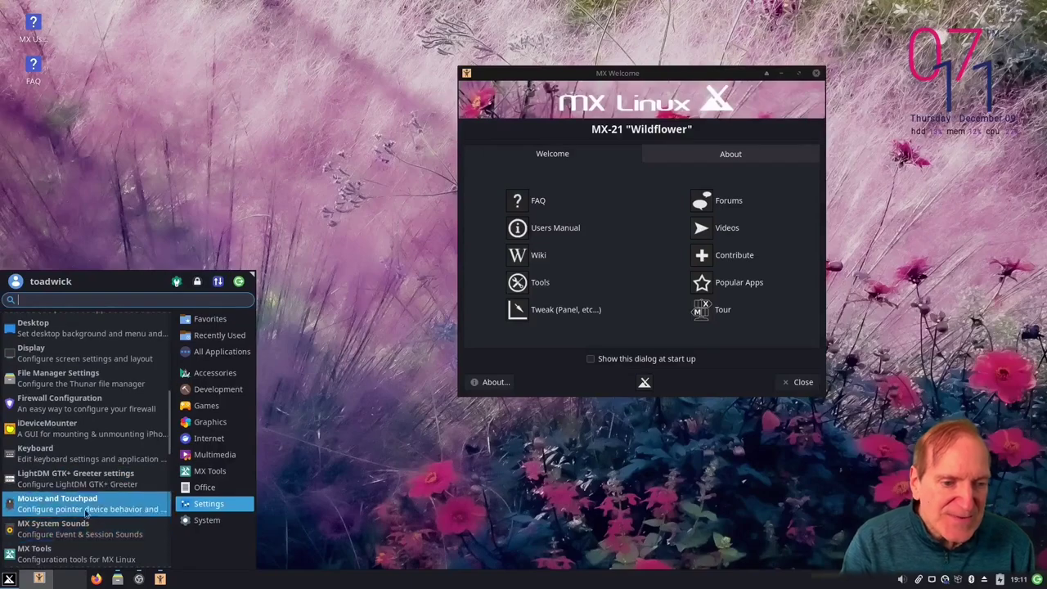
pyautogui.click(47, 427)
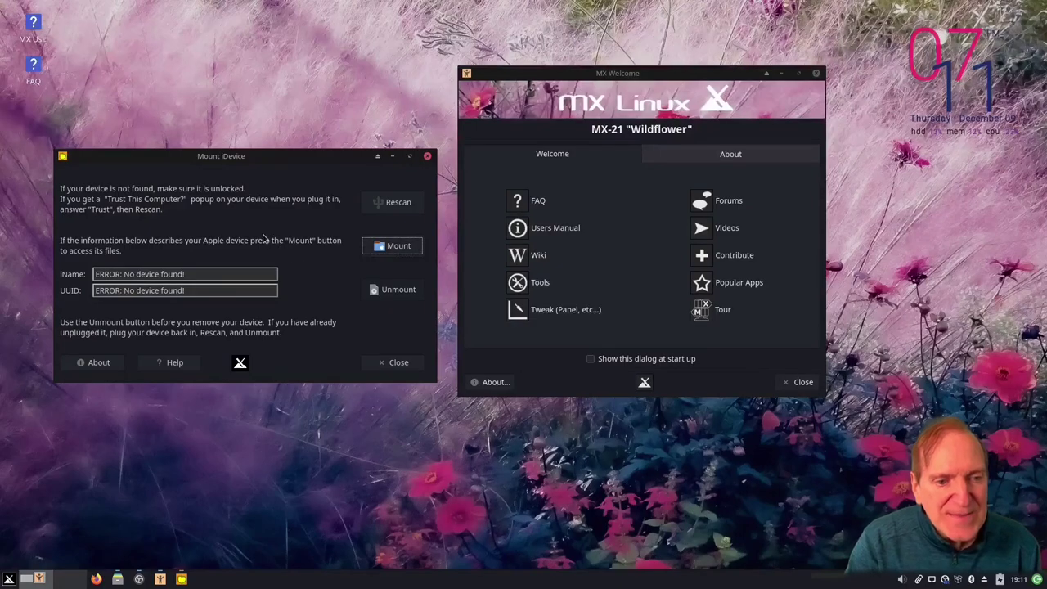
pyautogui.click(405, 205)
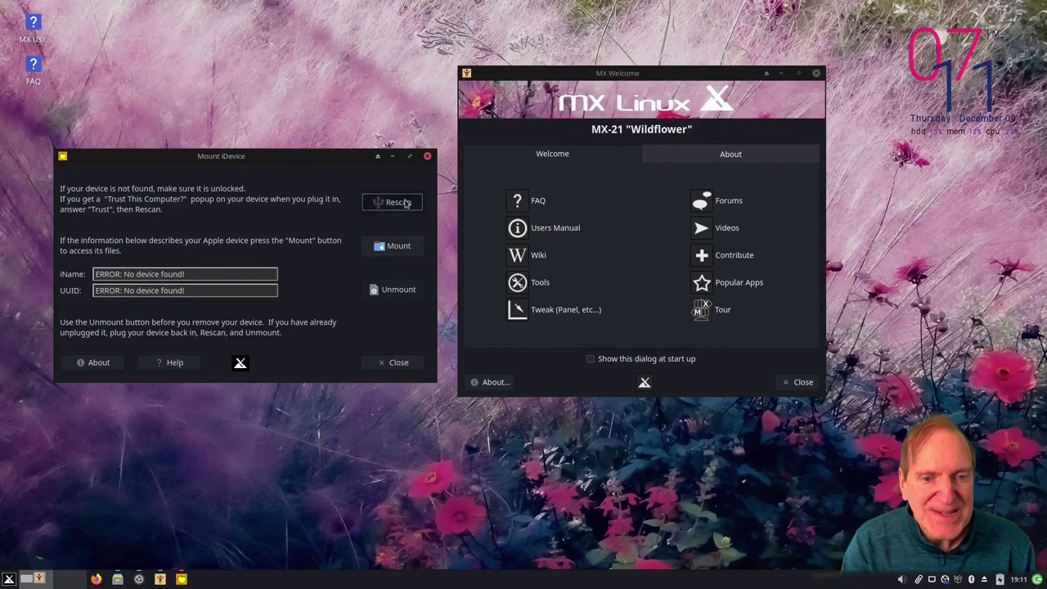
pyautogui.click(398, 363)
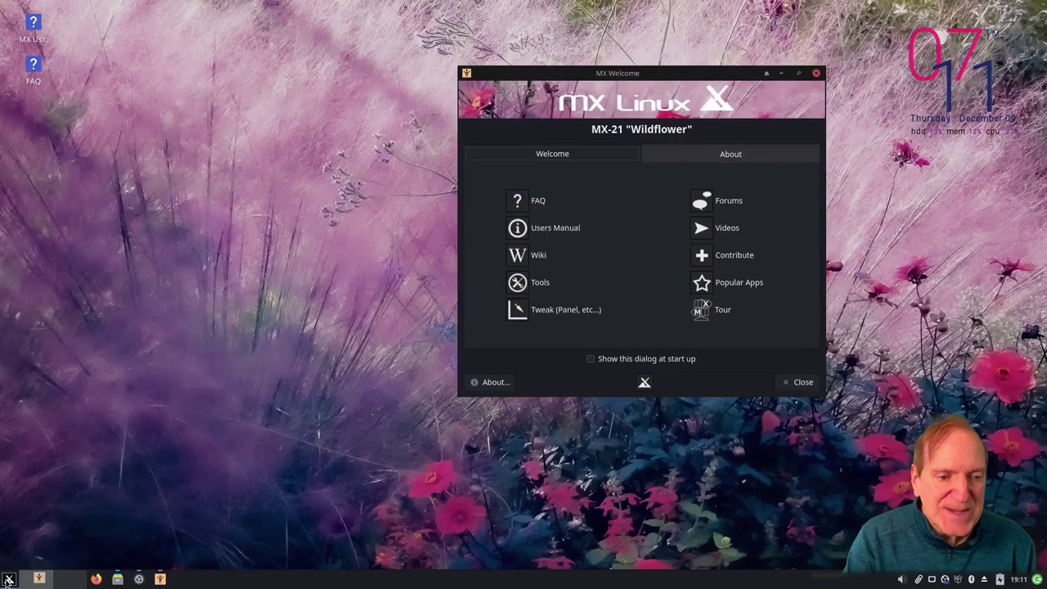
pyautogui.click(9, 581)
pyautogui.click(209, 503)
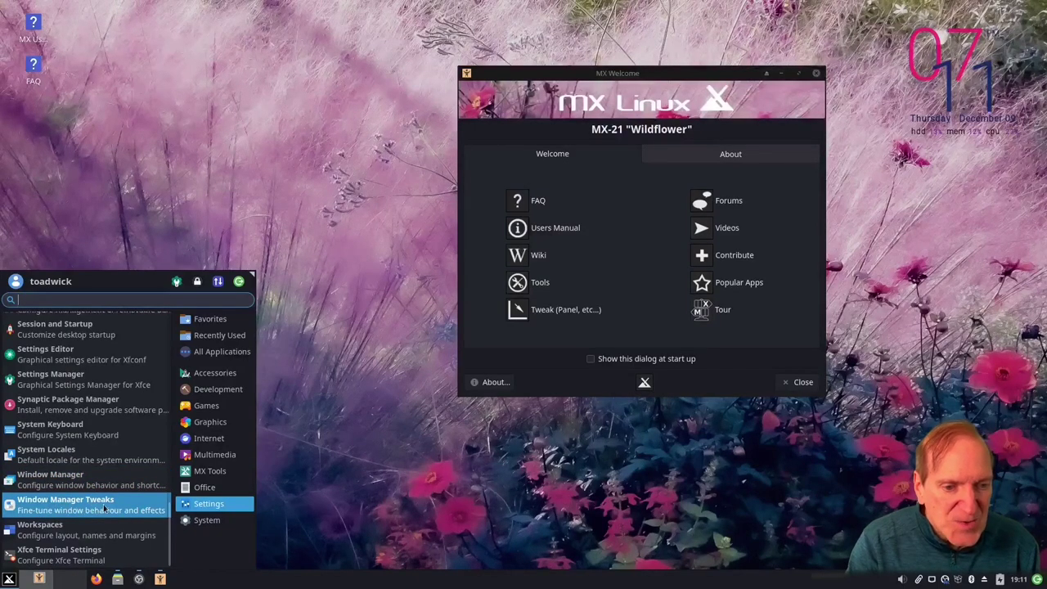
pyautogui.click(104, 508)
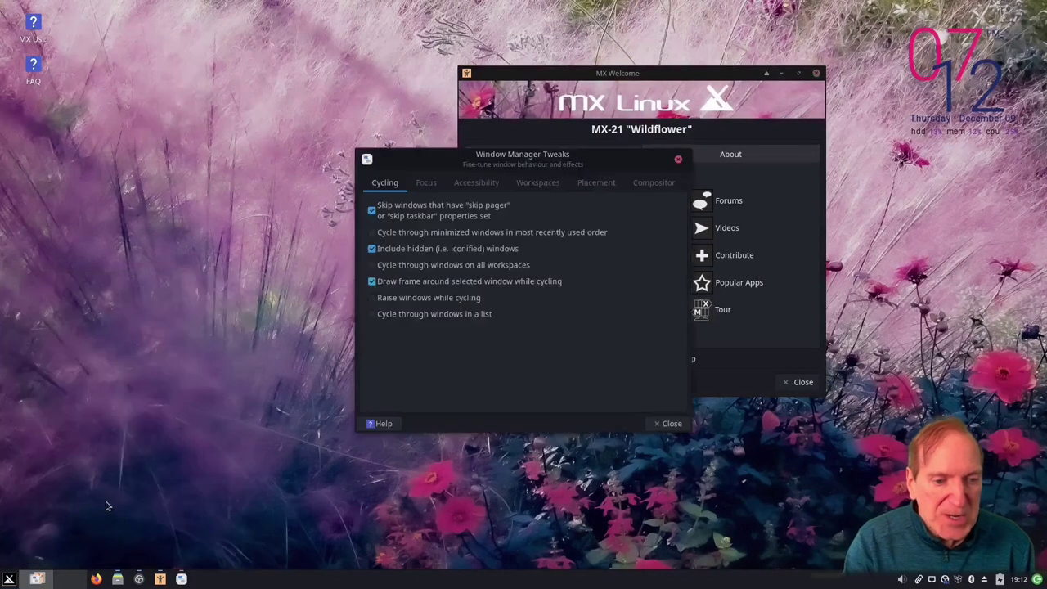
pyautogui.moveTo(426, 150); pyautogui.dragTo(231, 199)
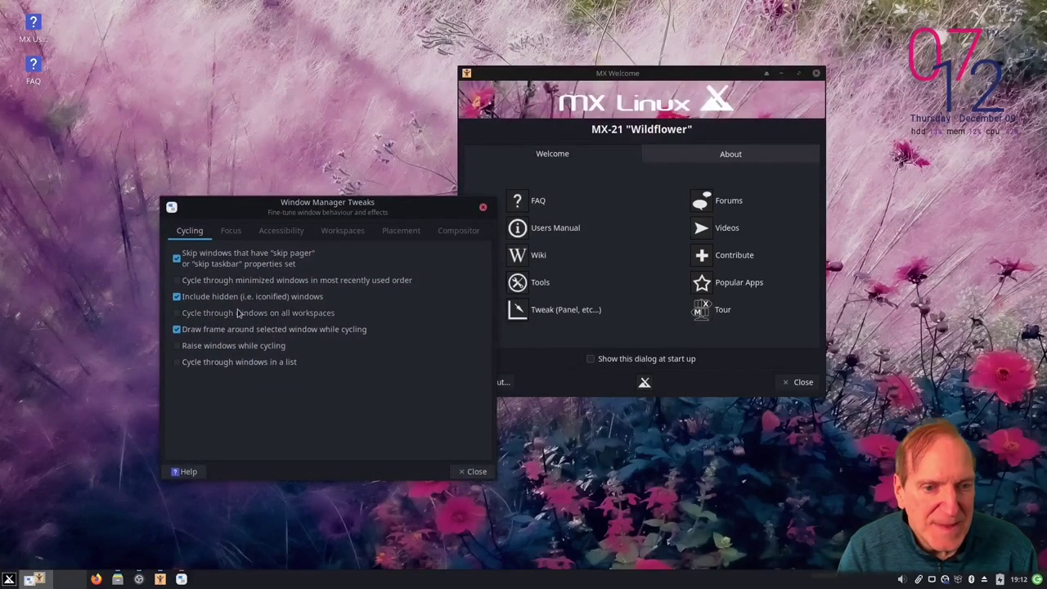
pyautogui.scroll(-1, 286, 236)
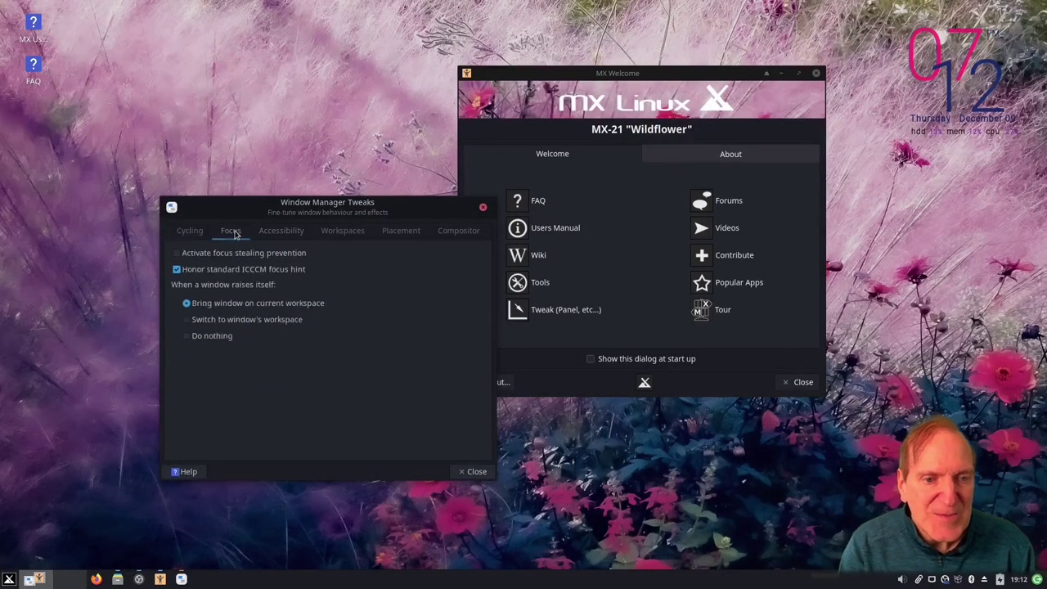
pyautogui.click(281, 232)
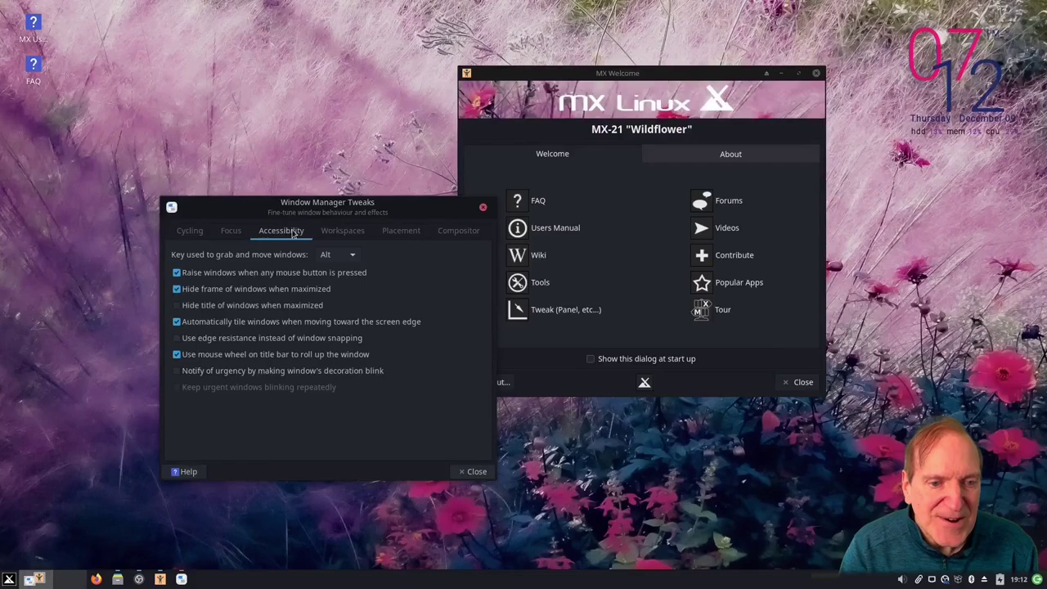
pyautogui.click(335, 231)
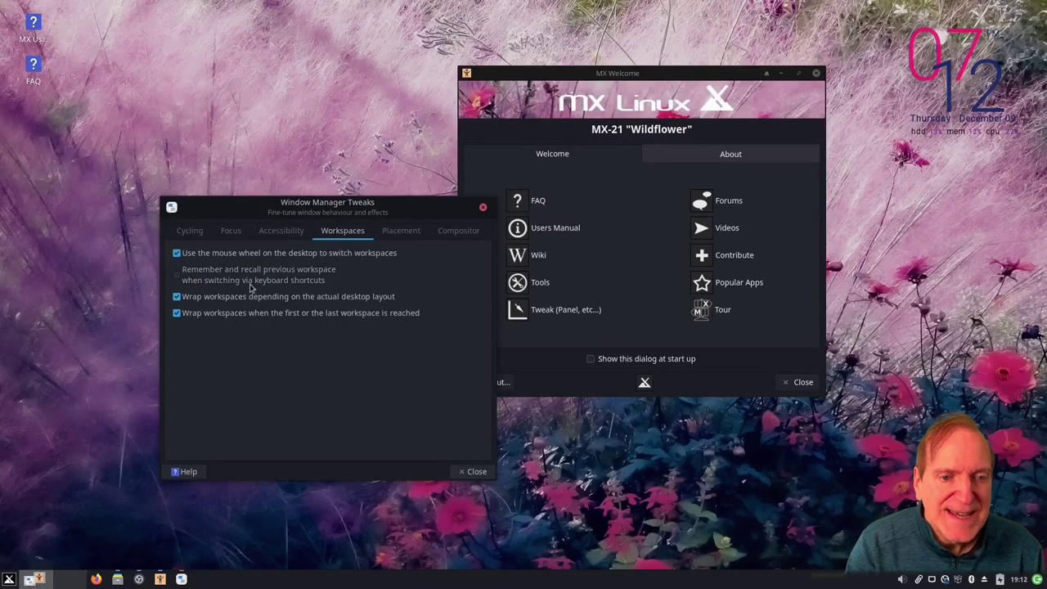
pyautogui.click(392, 234)
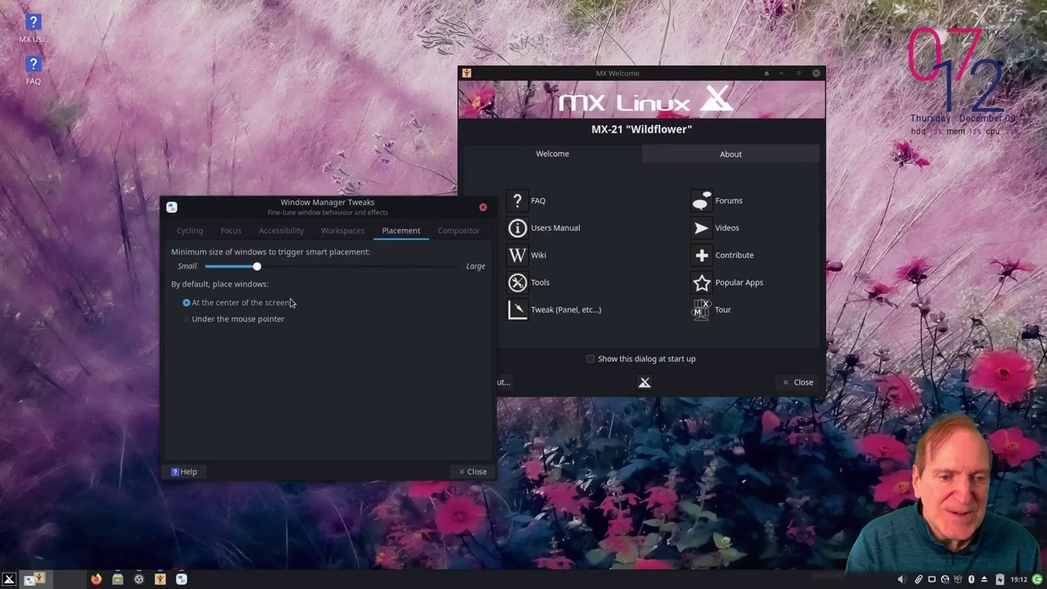
pyautogui.click(451, 235)
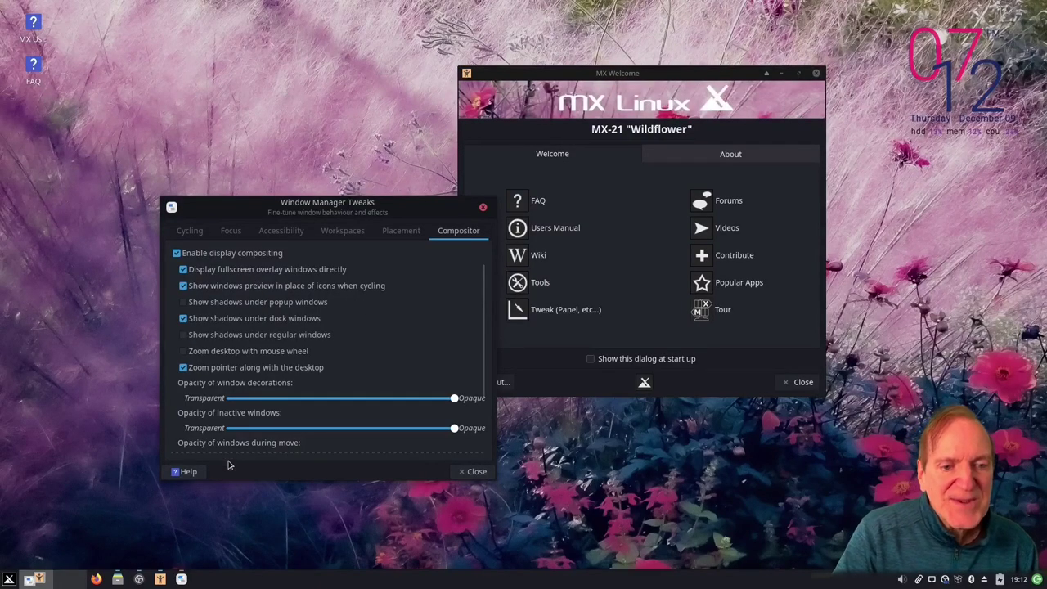
pyautogui.moveTo(169, 577)
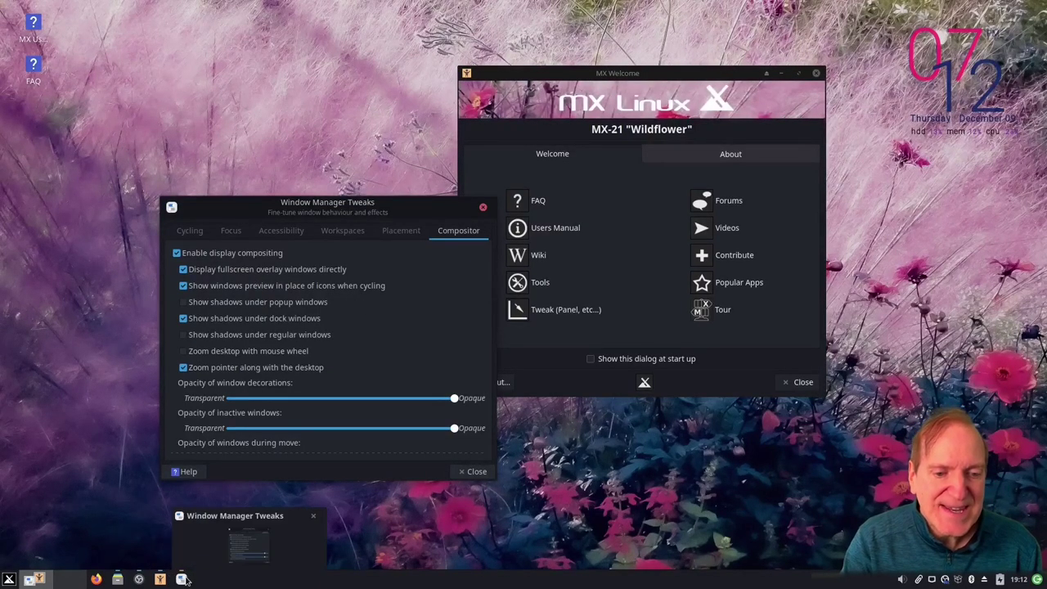
pyautogui.click(464, 477)
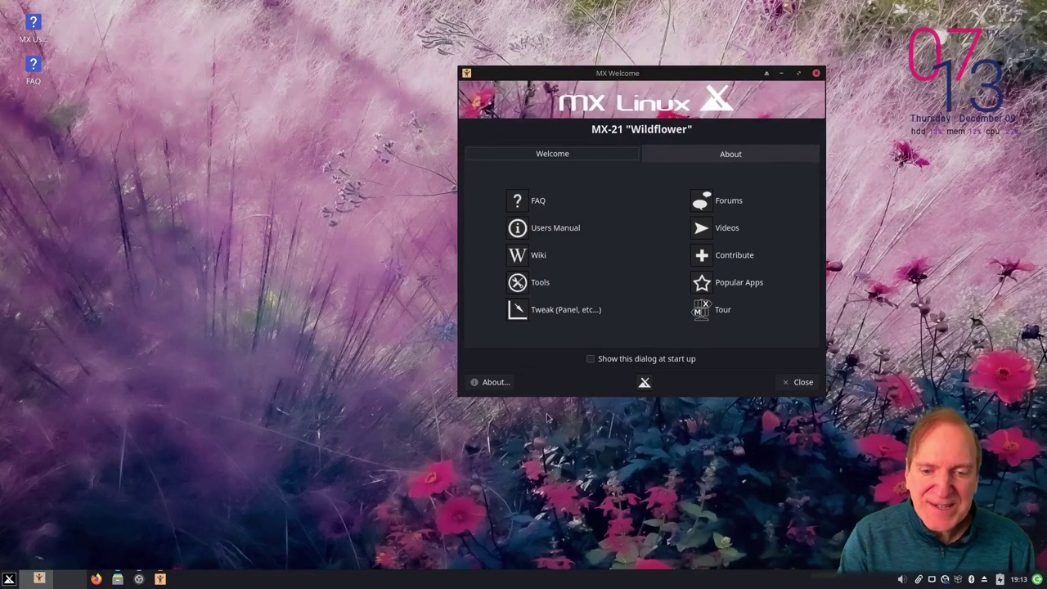
pyautogui.click(10, 580)
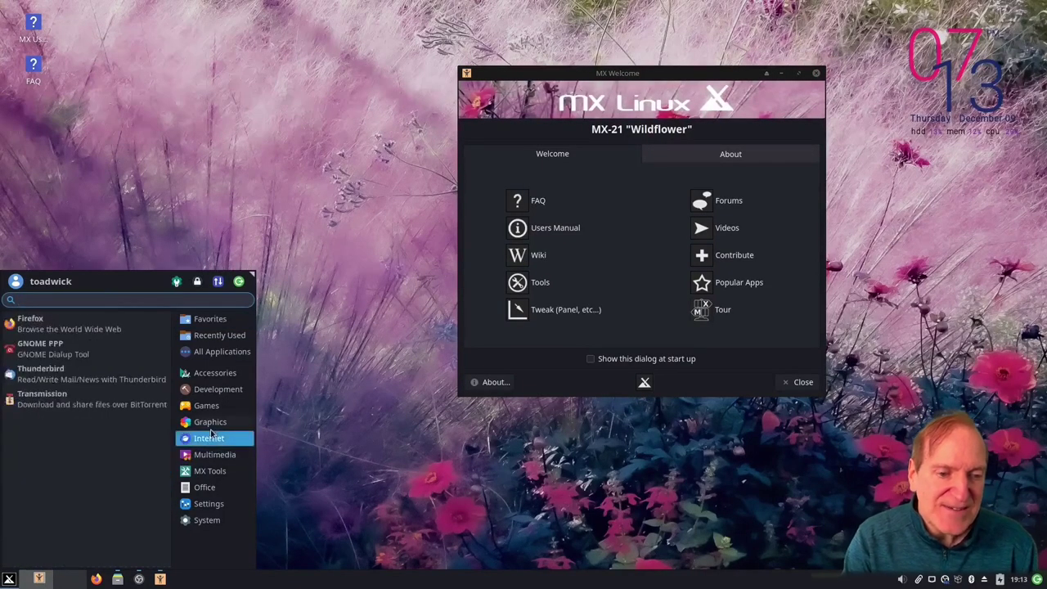
pyautogui.moveTo(210, 427)
pyautogui.moveTo(208, 456)
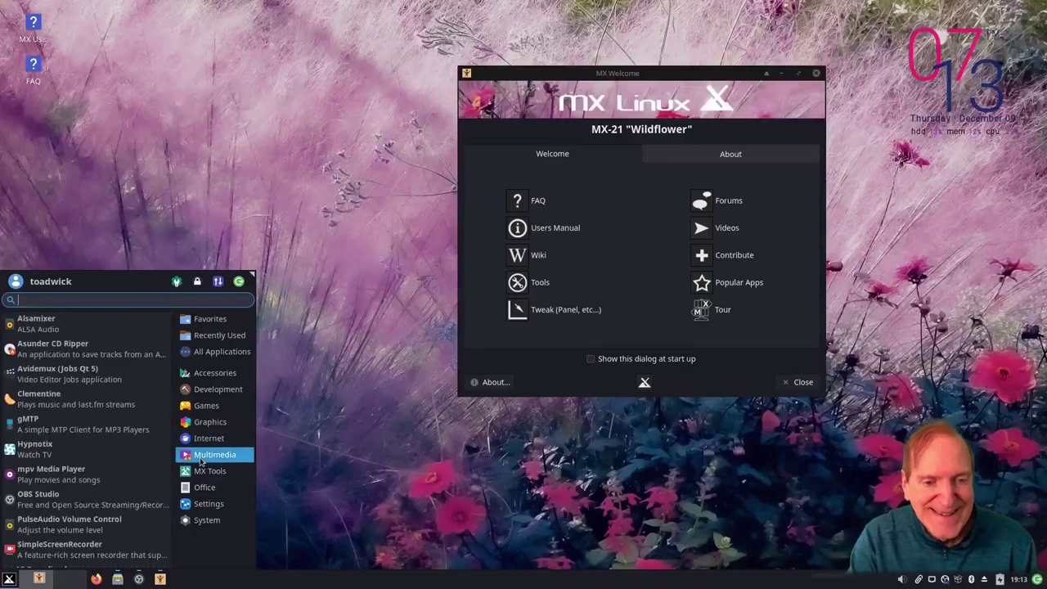
pyautogui.click(41, 452)
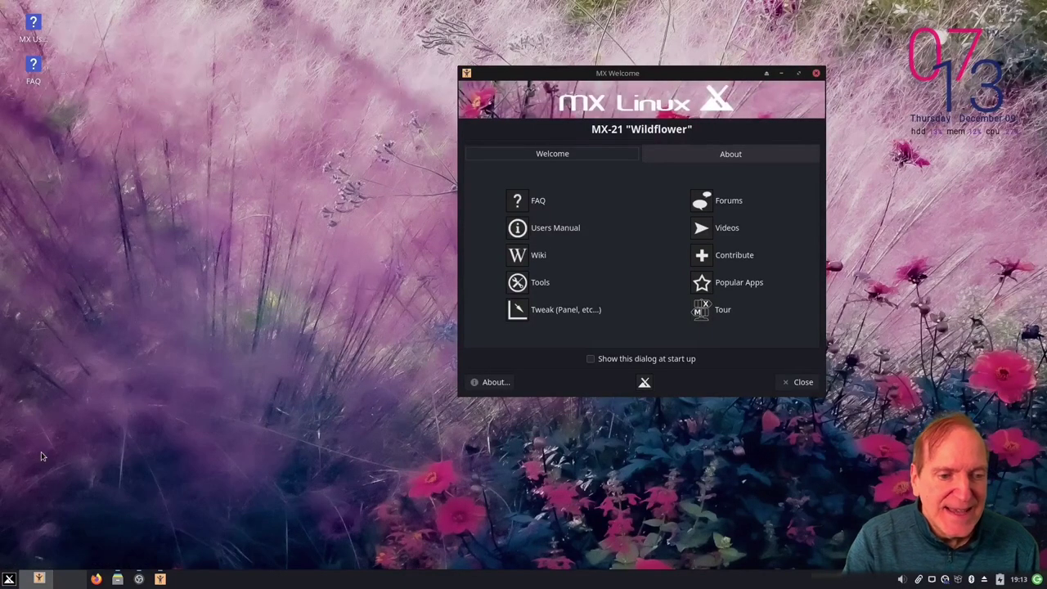
pyautogui.click(398, 345)
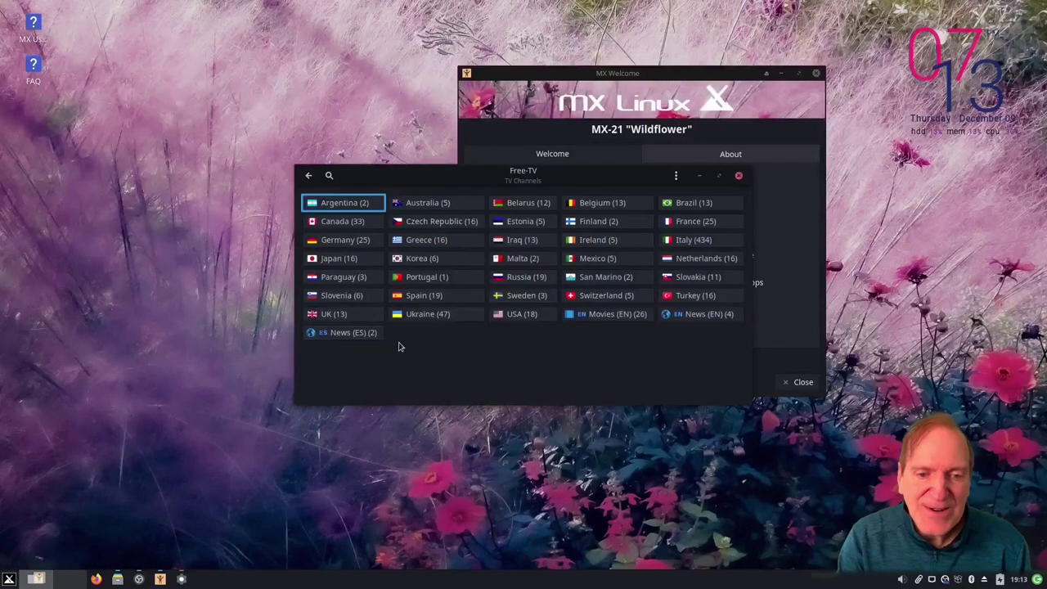
pyautogui.click(506, 316)
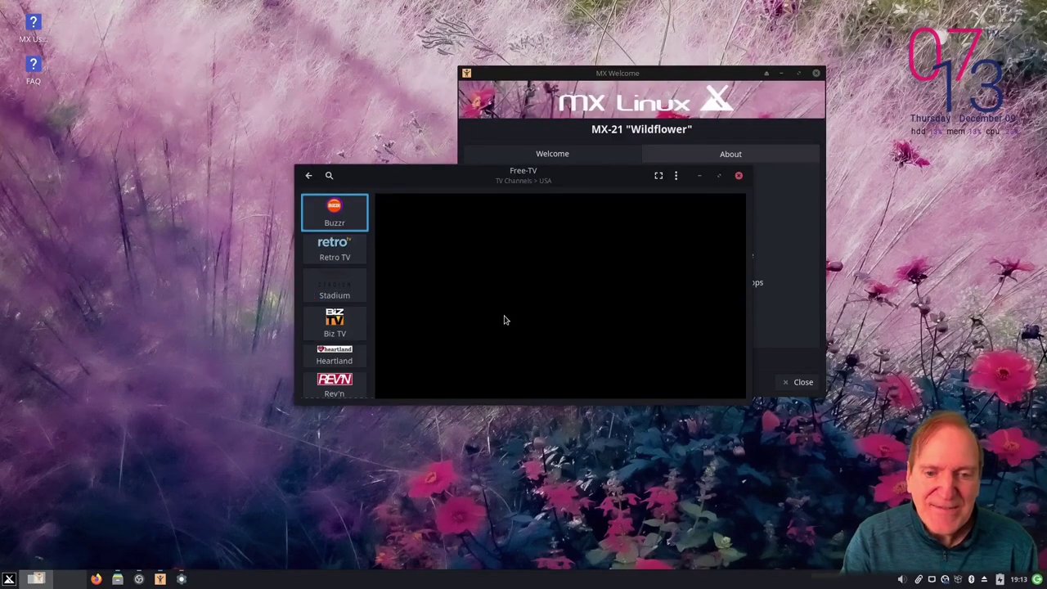
pyautogui.click(335, 250)
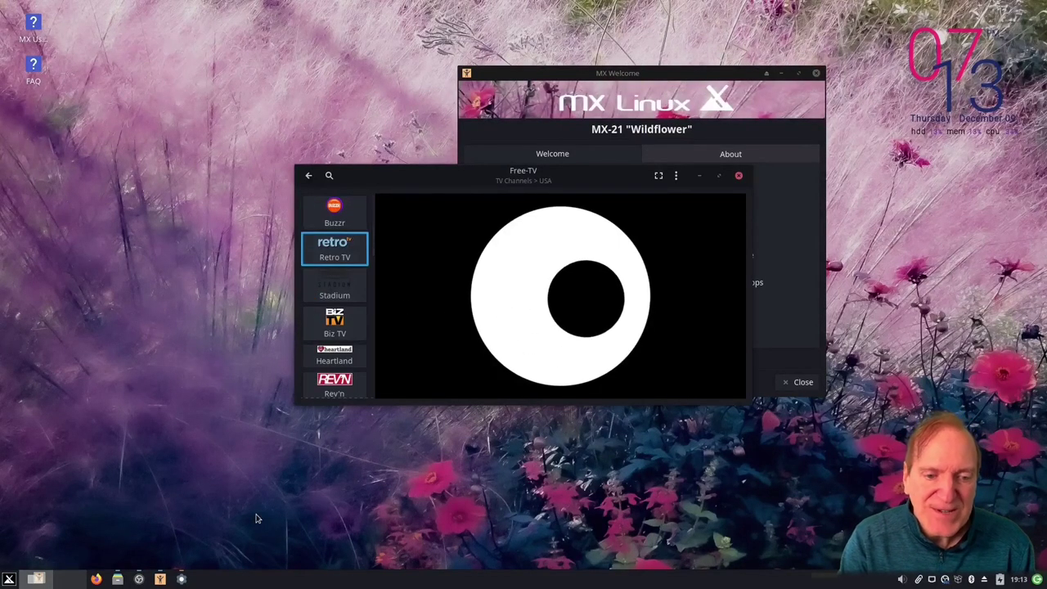
pyautogui.moveTo(125, 577)
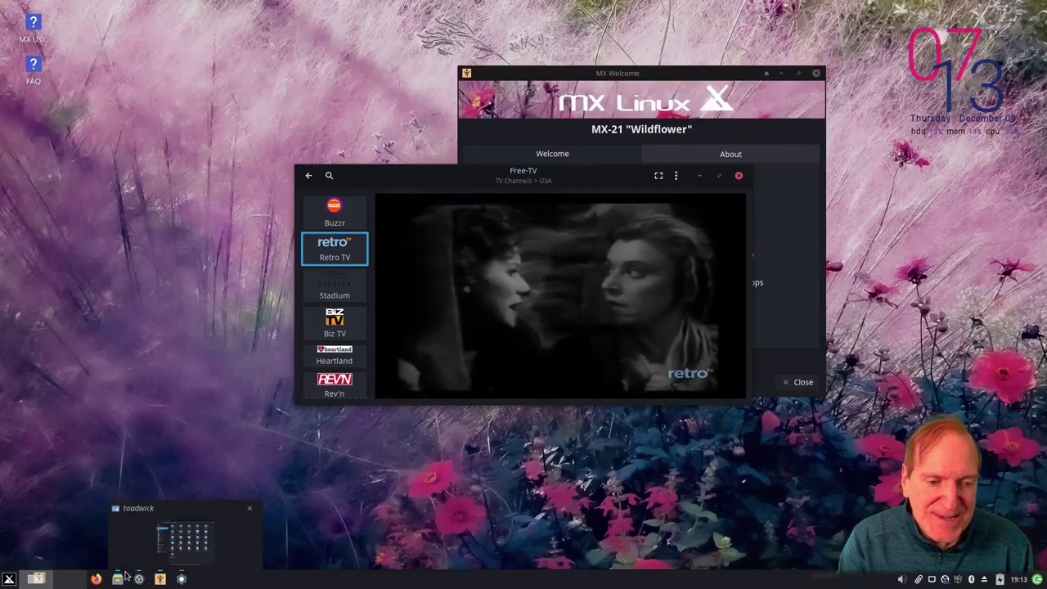
pyautogui.moveTo(182, 580)
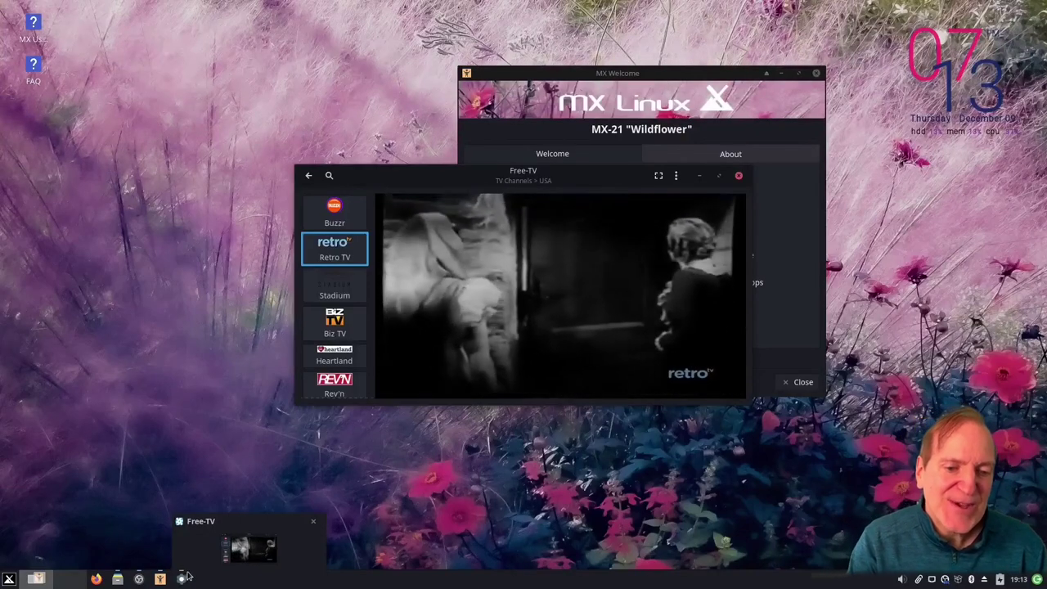
pyautogui.click(739, 177)
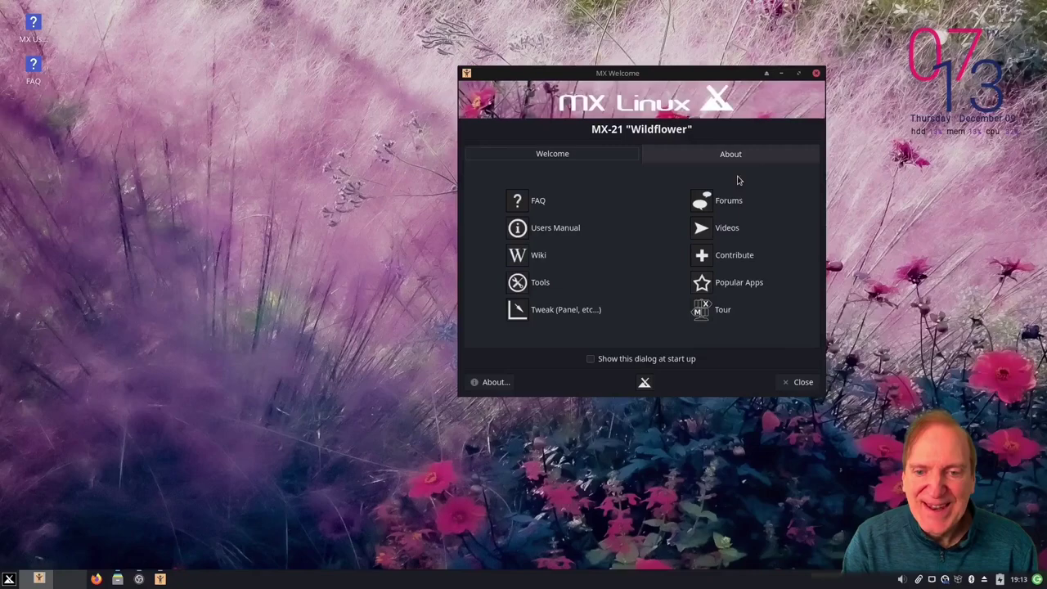
# Step: Launch Htop from the Whisker menu's System apps, showing OBS at about 180% CPU
pyautogui.click(10, 580)
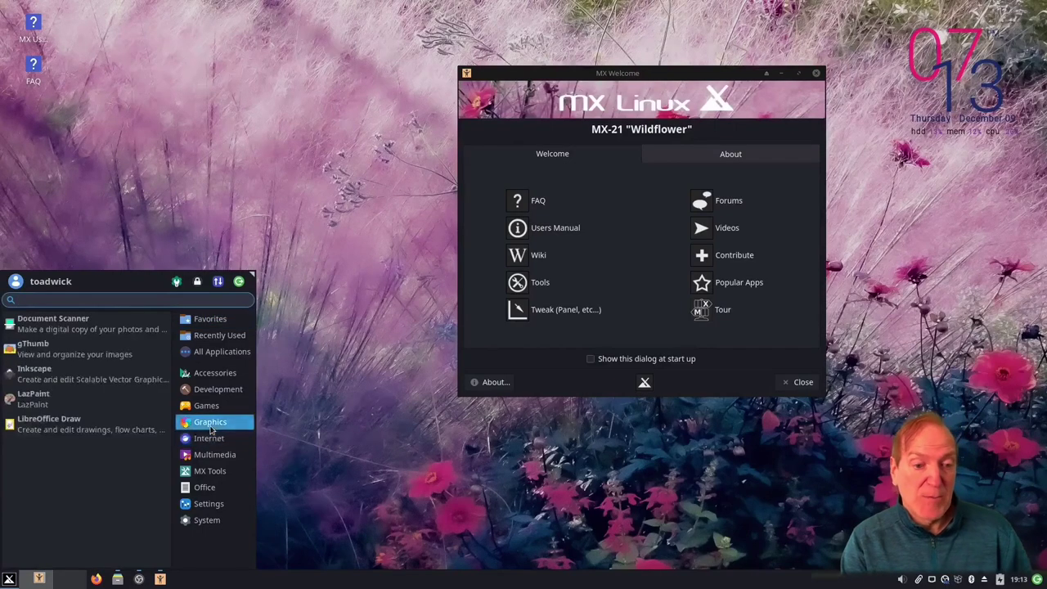
pyautogui.moveTo(199, 523)
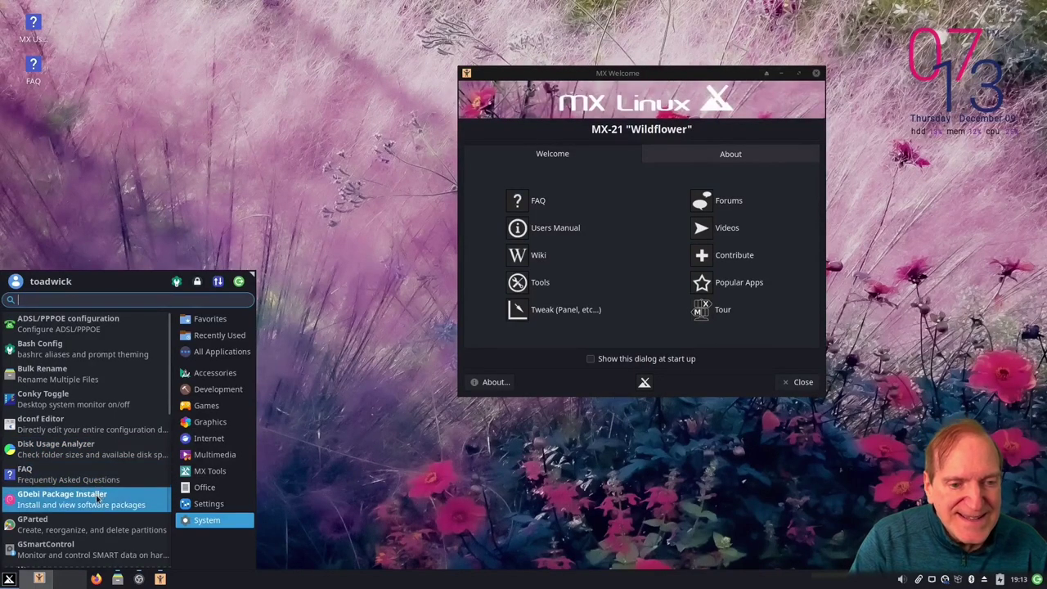
pyautogui.scroll(-5, 103, 508)
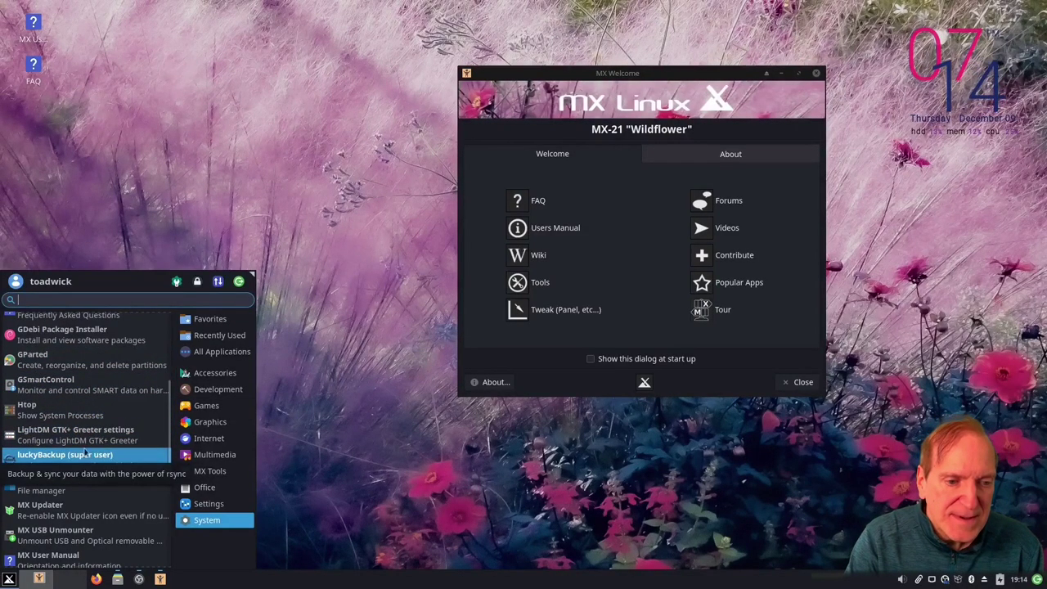
pyautogui.click(43, 412)
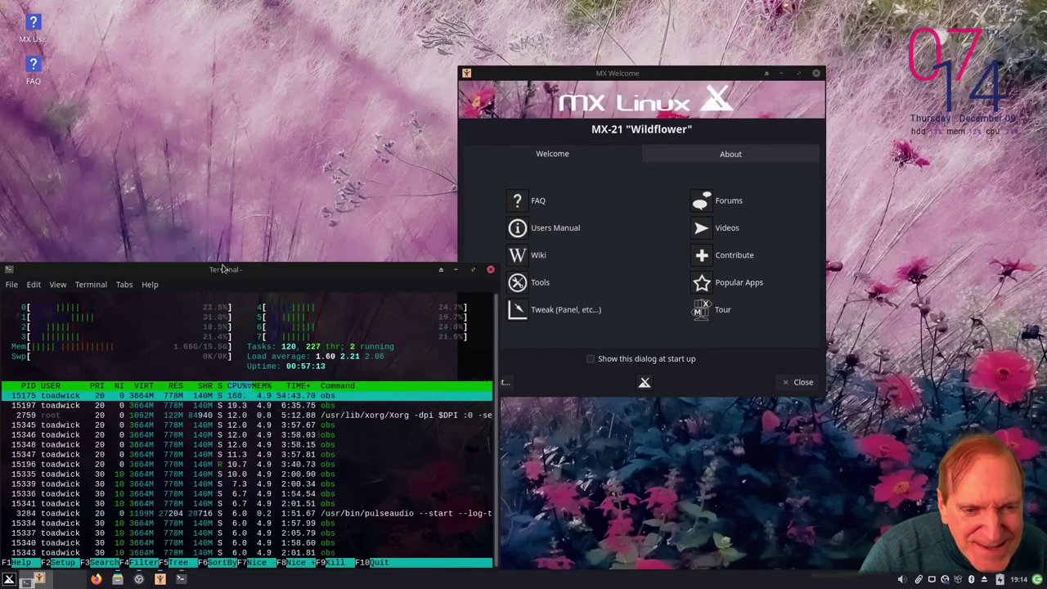
pyautogui.moveTo(245, 355); pyautogui.dragTo(306, 271)
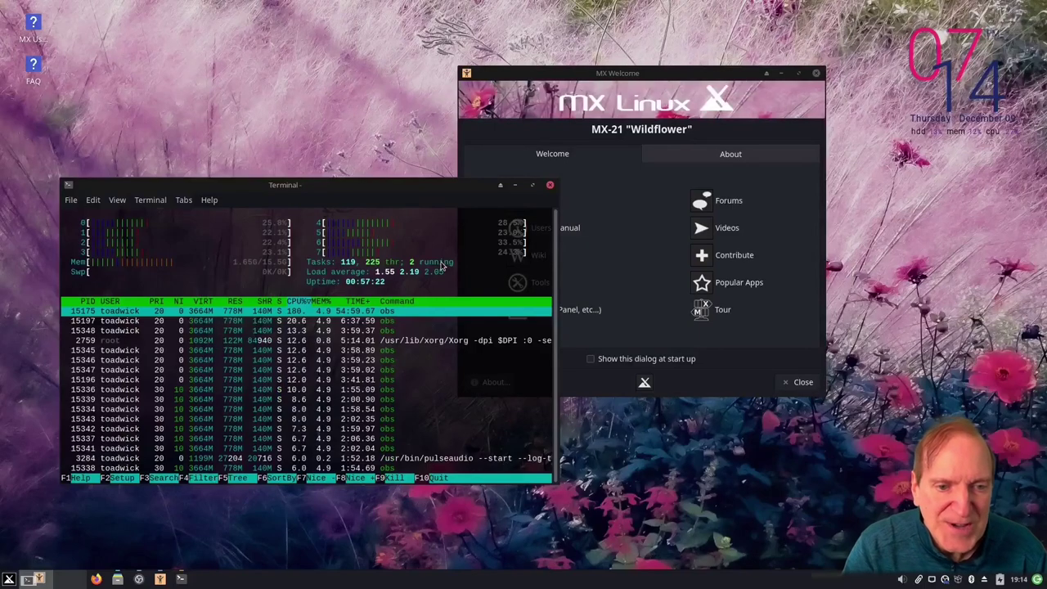
# Step: Close the htop terminal and browse the Whisker menu's System apps, such as Timeshift and Task Manager
pyautogui.click(551, 185)
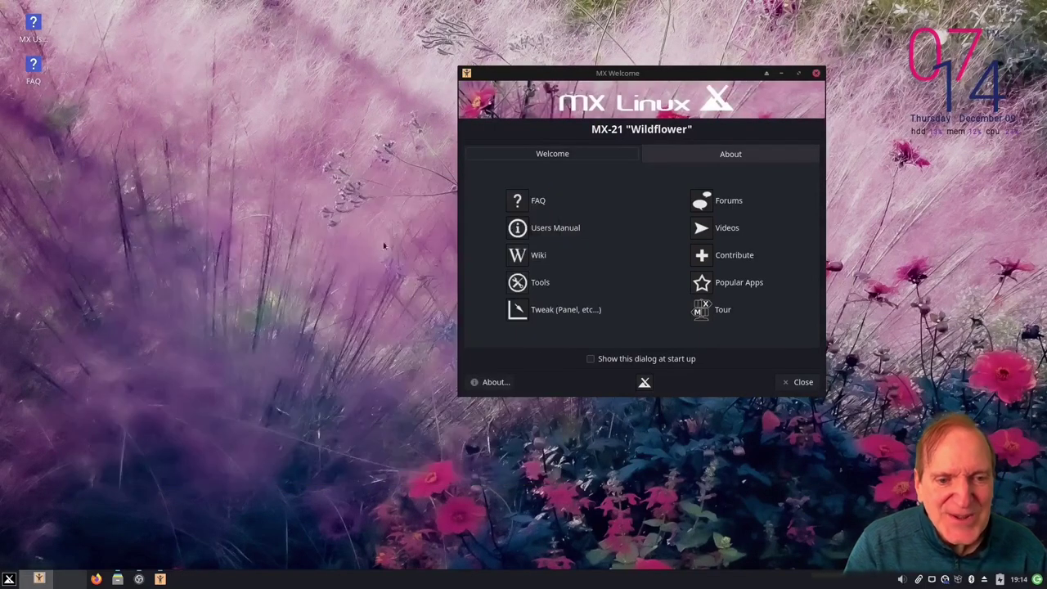
pyautogui.click(11, 579)
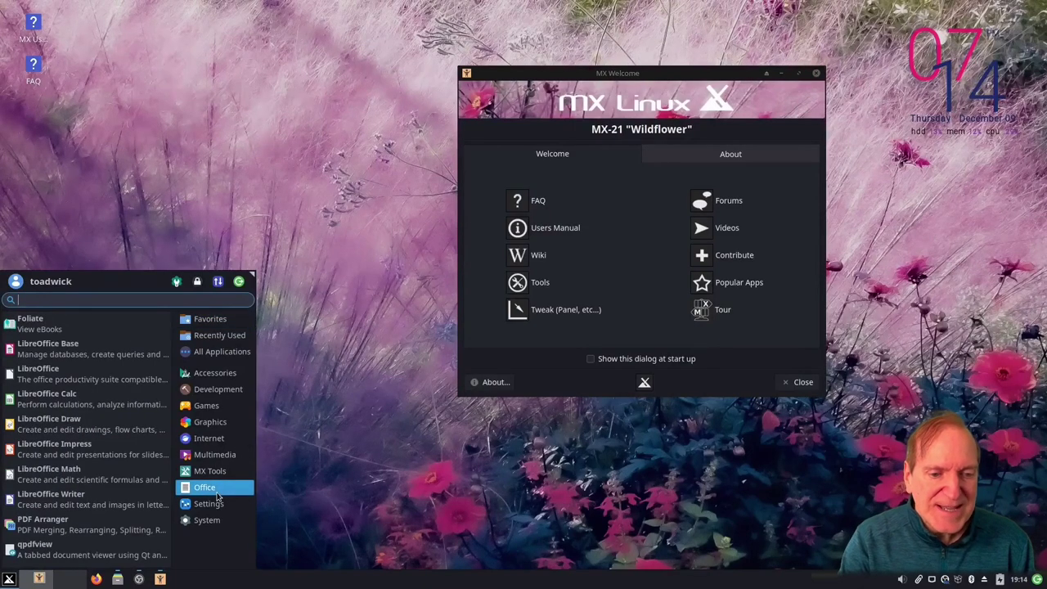
pyautogui.moveTo(211, 504)
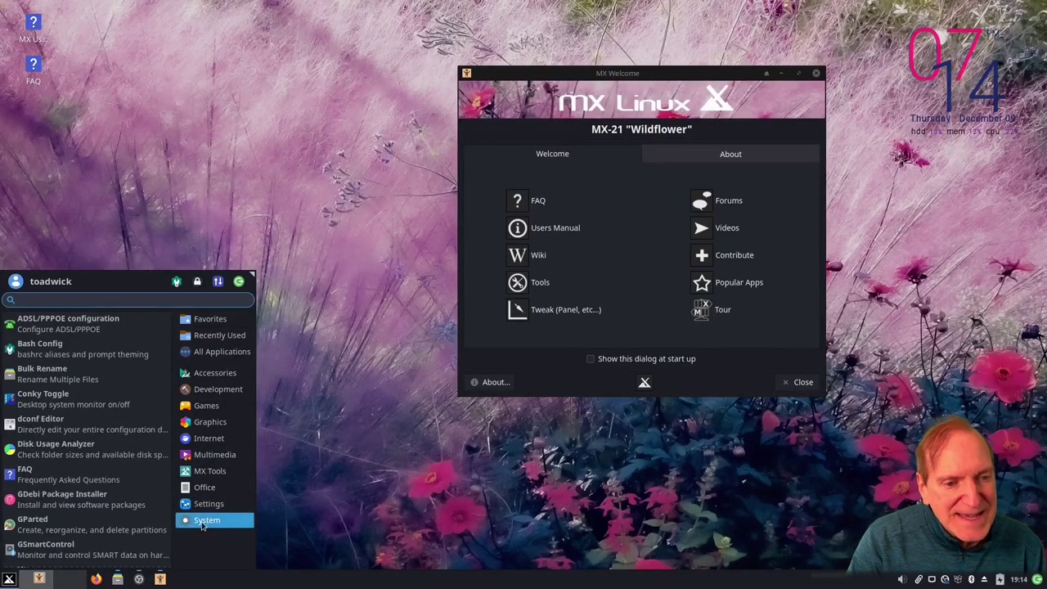
pyautogui.scroll(-5, 123, 527)
pyautogui.scroll(-3, 124, 528)
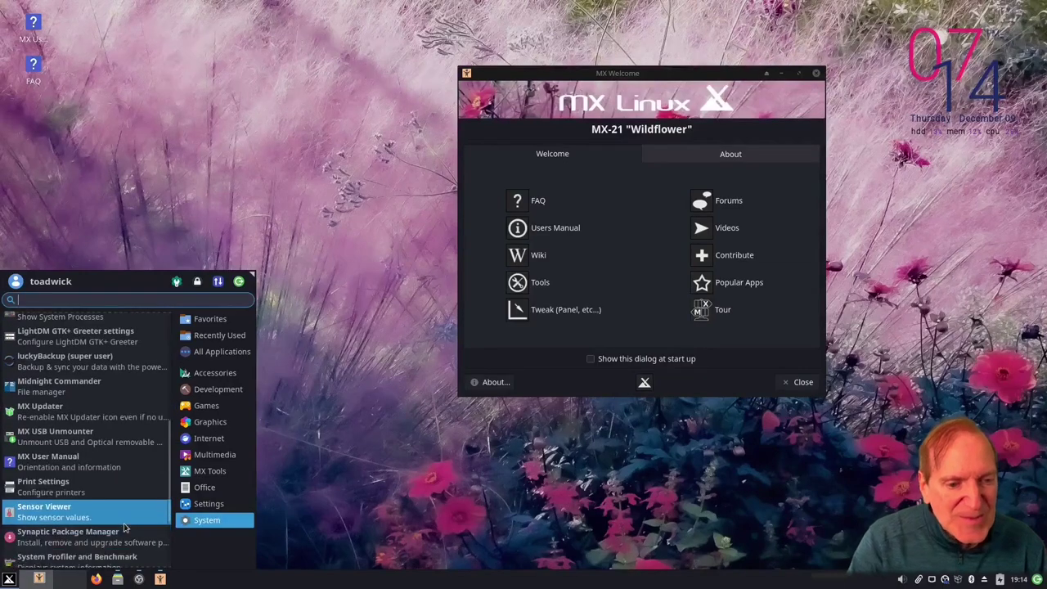
pyautogui.scroll(-3, 124, 528)
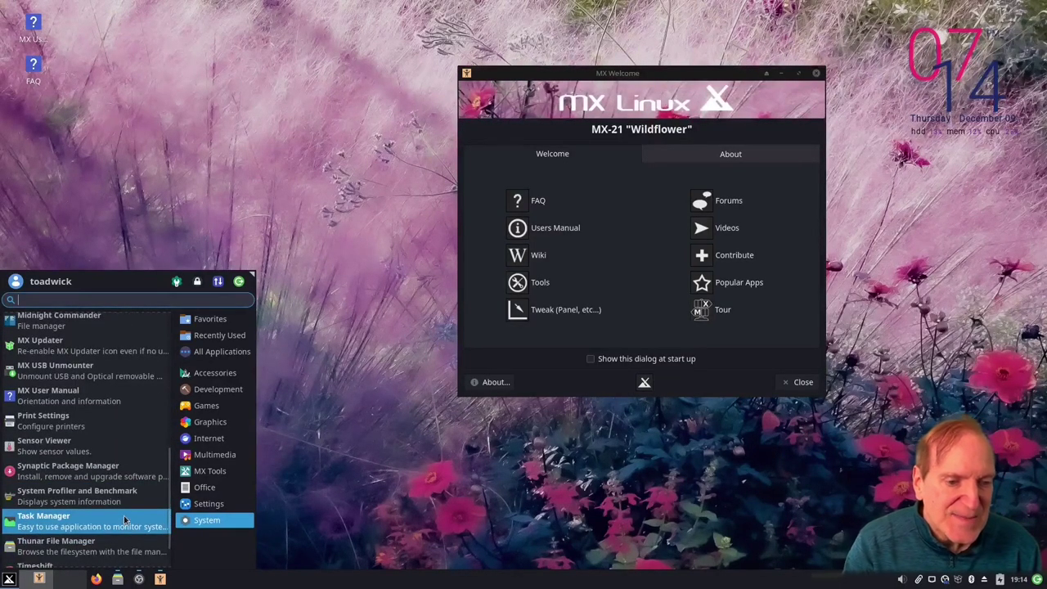
pyautogui.scroll(-2, 124, 515)
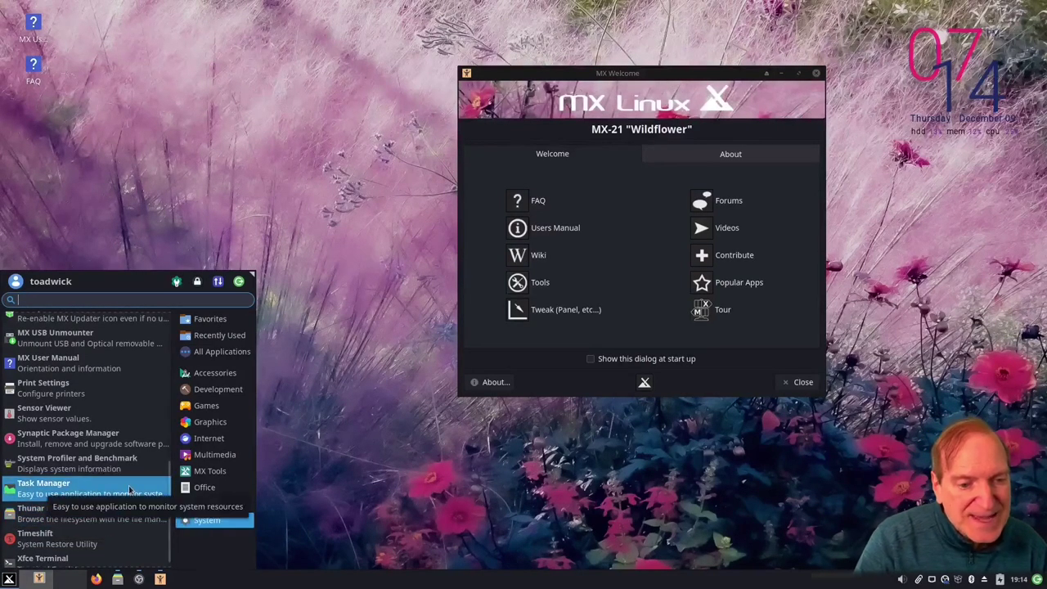
pyautogui.scroll(-1, 129, 491)
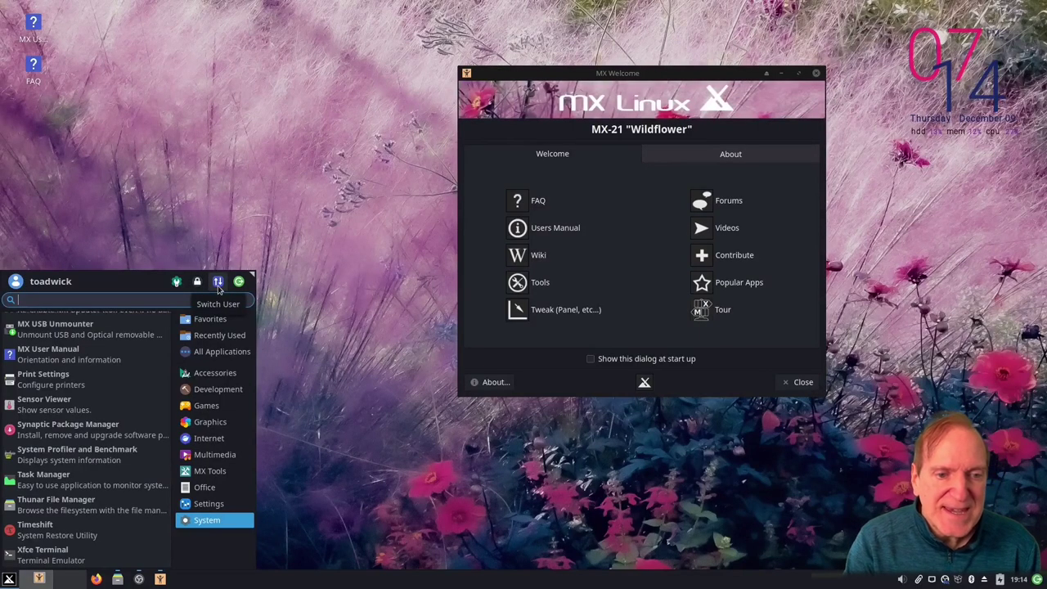
# Step: Open Settings Manager, then try changing the About Me profile photo and cancel without changes
pyautogui.click(176, 281)
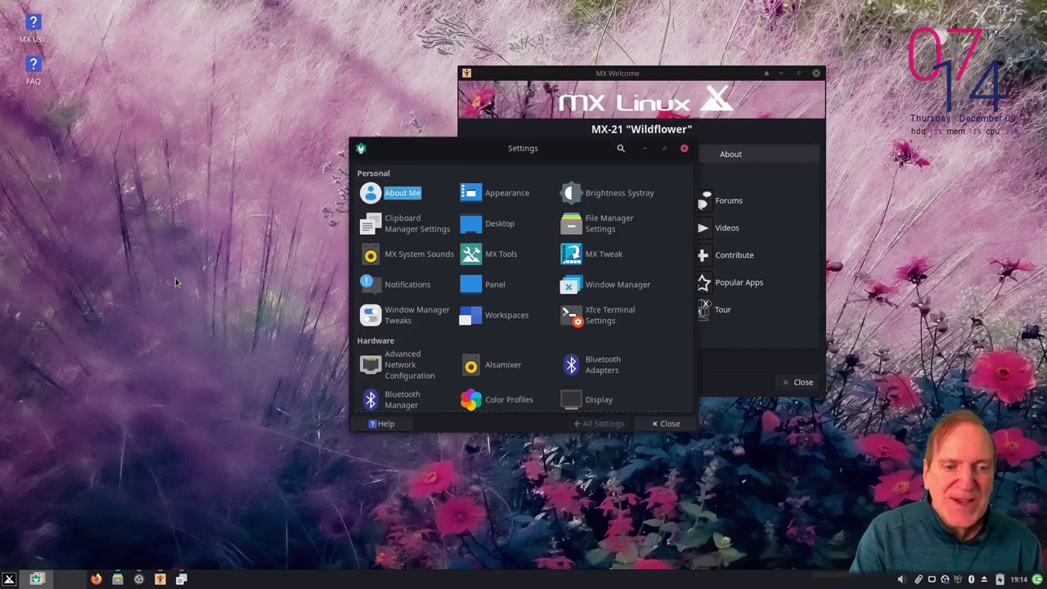
pyautogui.moveTo(479, 149); pyautogui.dragTo(315, 153)
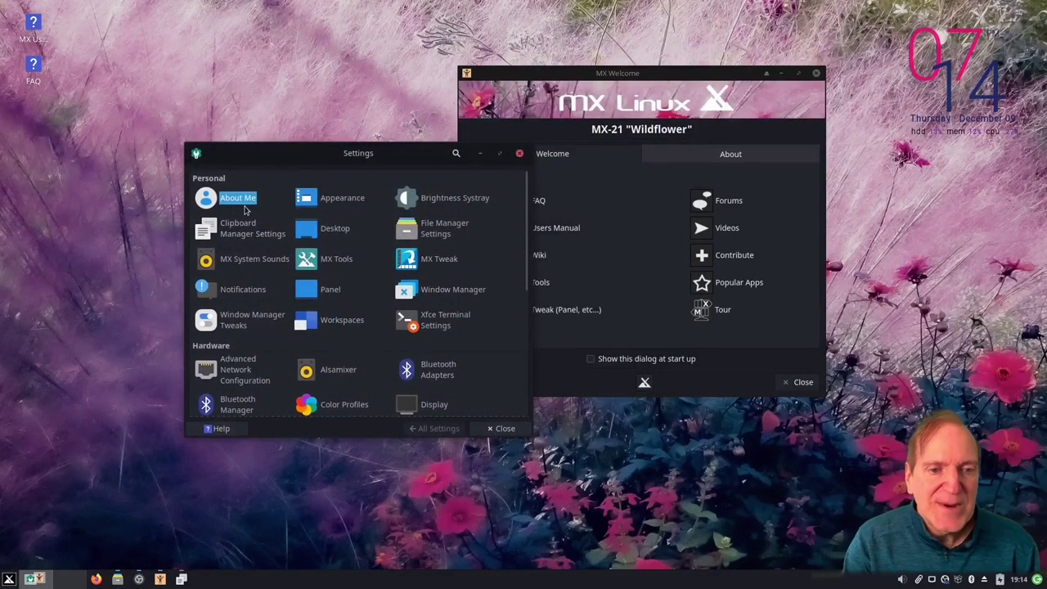
pyautogui.click(208, 199)
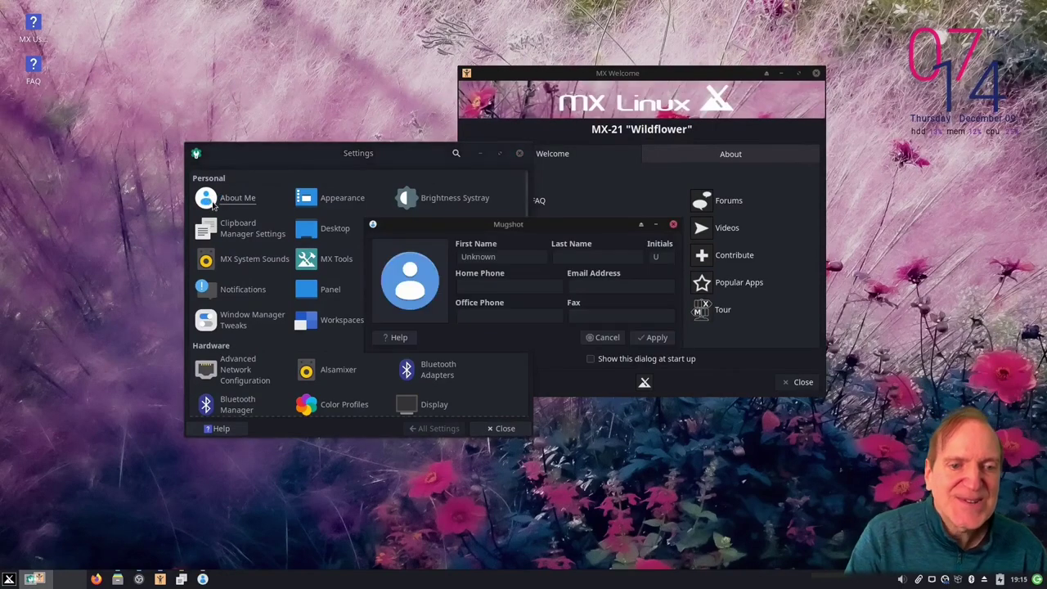
pyautogui.click(411, 290)
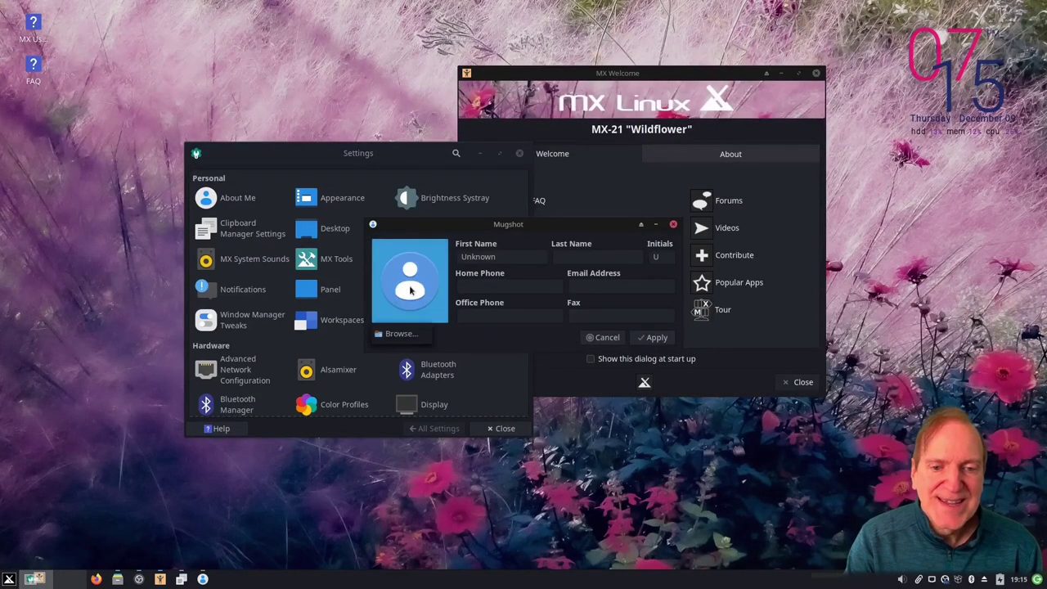
pyautogui.click(401, 335)
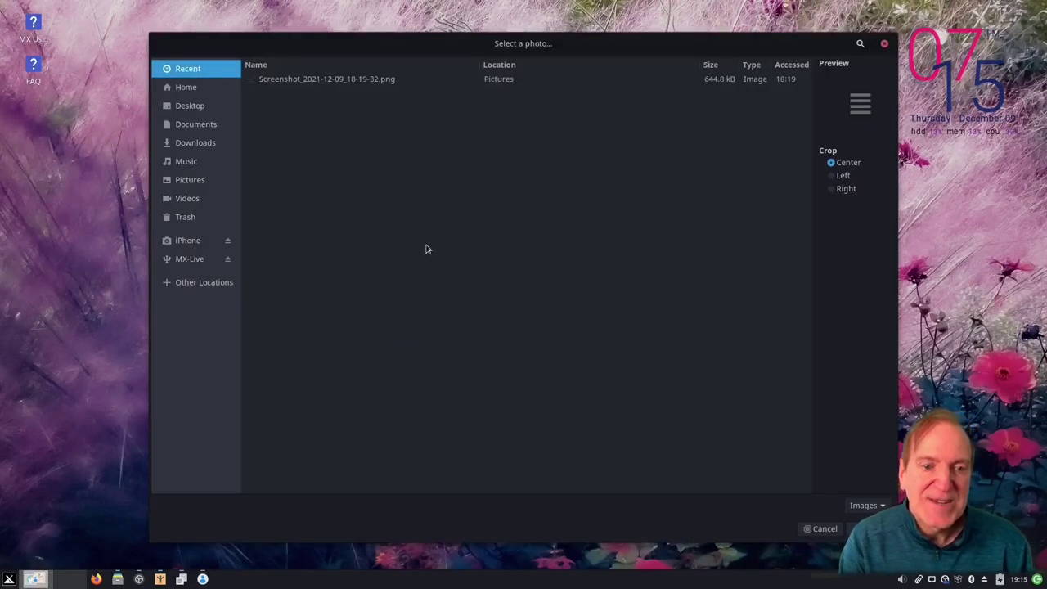
pyautogui.click(822, 530)
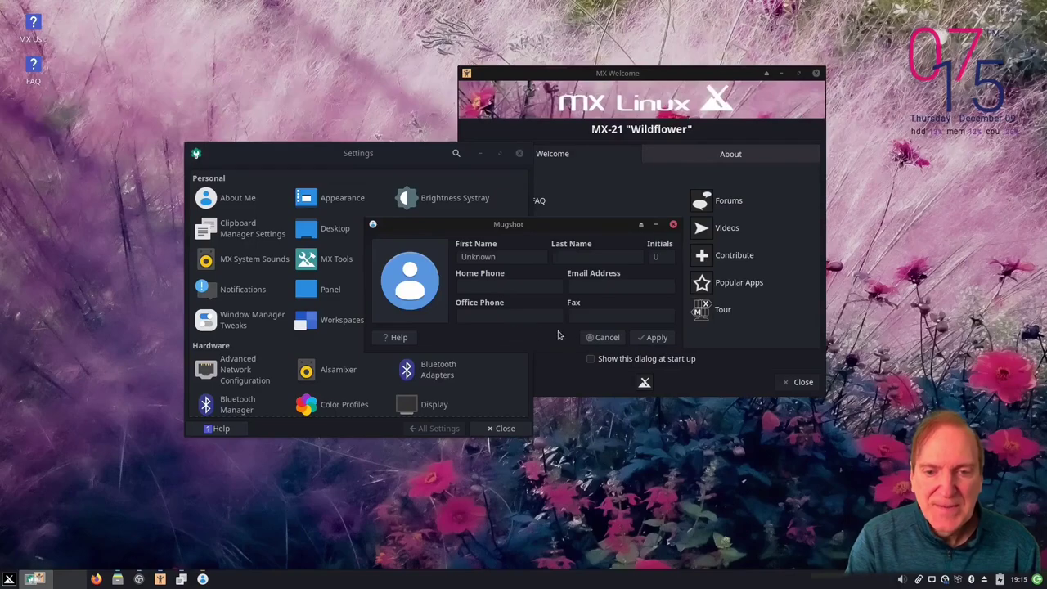
pyautogui.click(616, 342)
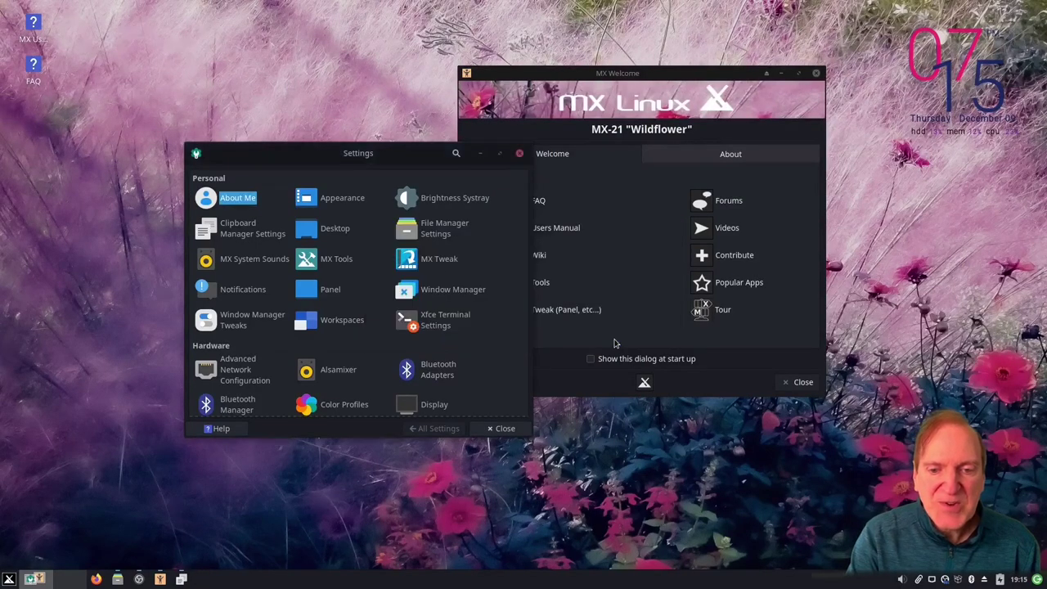
# Step: Try the Angles2.jpg and duck-in-pond wallpapers in Desktop settings, closing MX Welcome
pyautogui.click(336, 230)
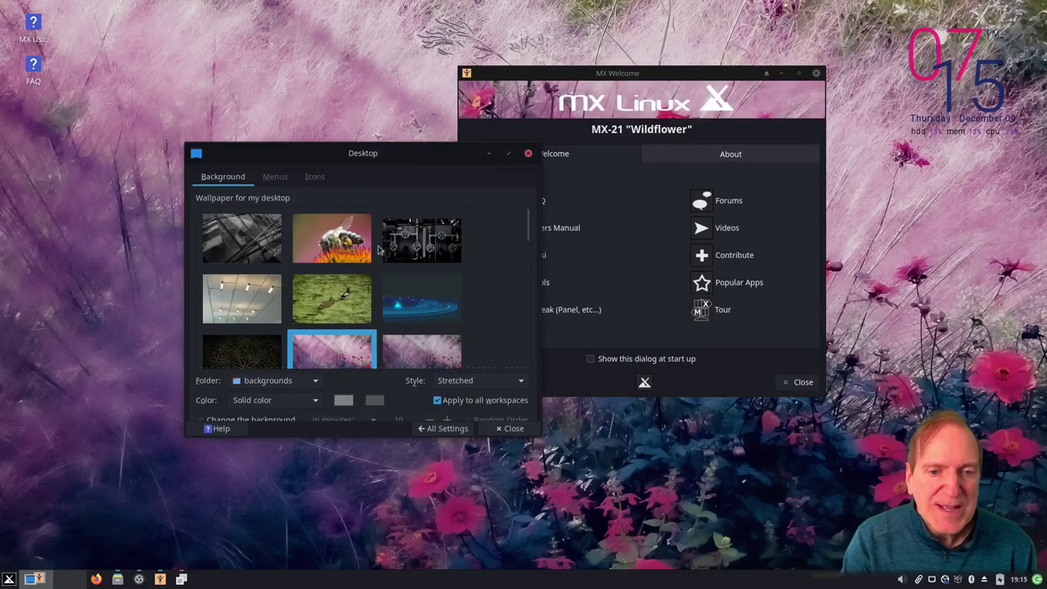
pyautogui.click(264, 237)
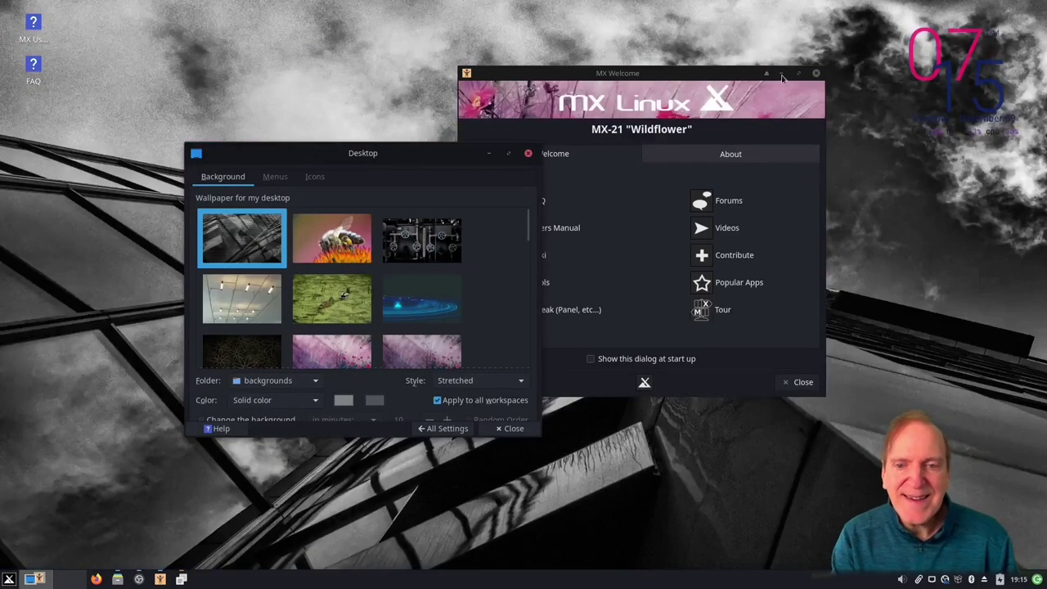
pyautogui.click(816, 74)
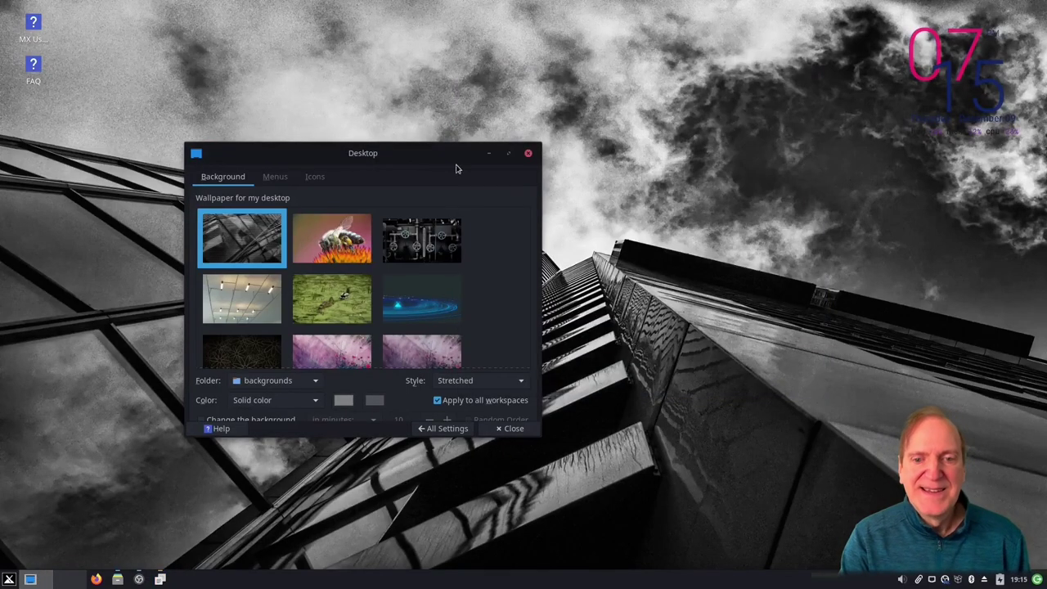
pyautogui.moveTo(431, 157); pyautogui.dragTo(684, 115)
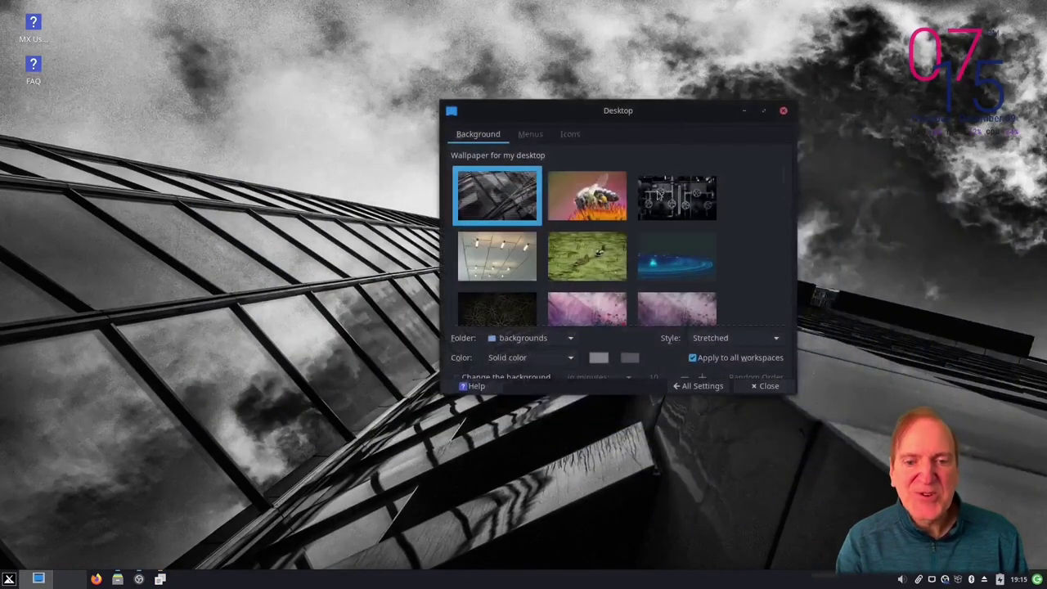
pyautogui.click(593, 255)
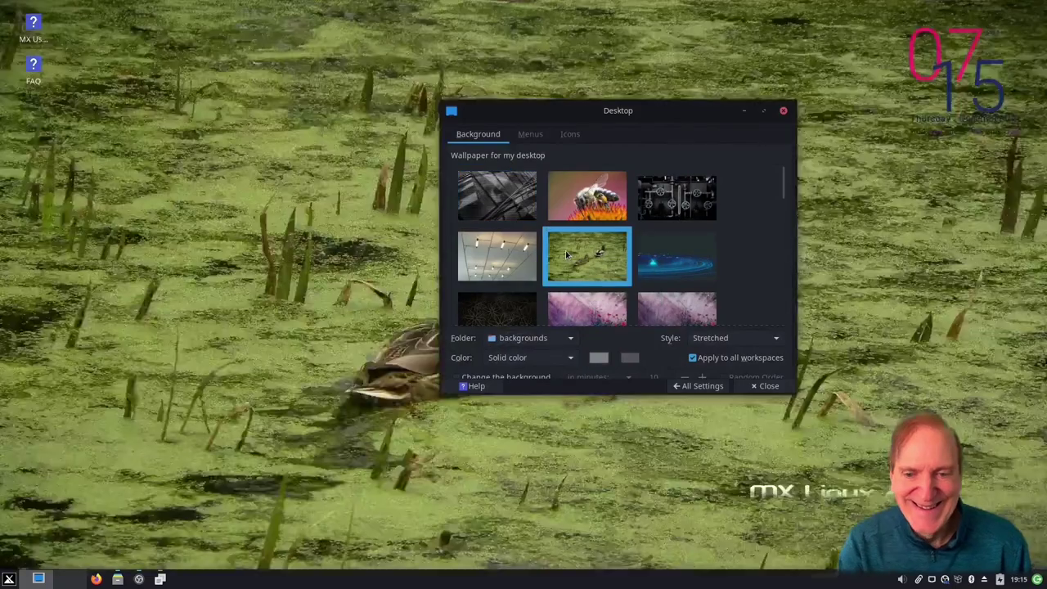
pyautogui.moveTo(647, 110); pyautogui.dragTo(832, 91)
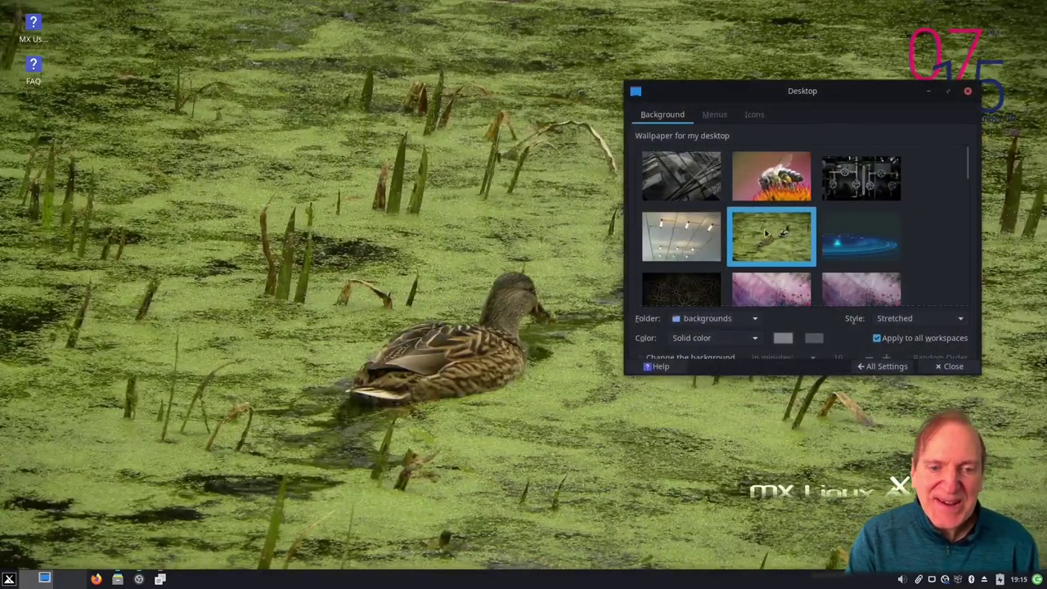
# Step: Try the blue MX rings, dark flower, Honesty.jpg and honesty-muted.jpg wallpapers
pyautogui.scroll(-2, 708, 236)
pyautogui.click(866, 185)
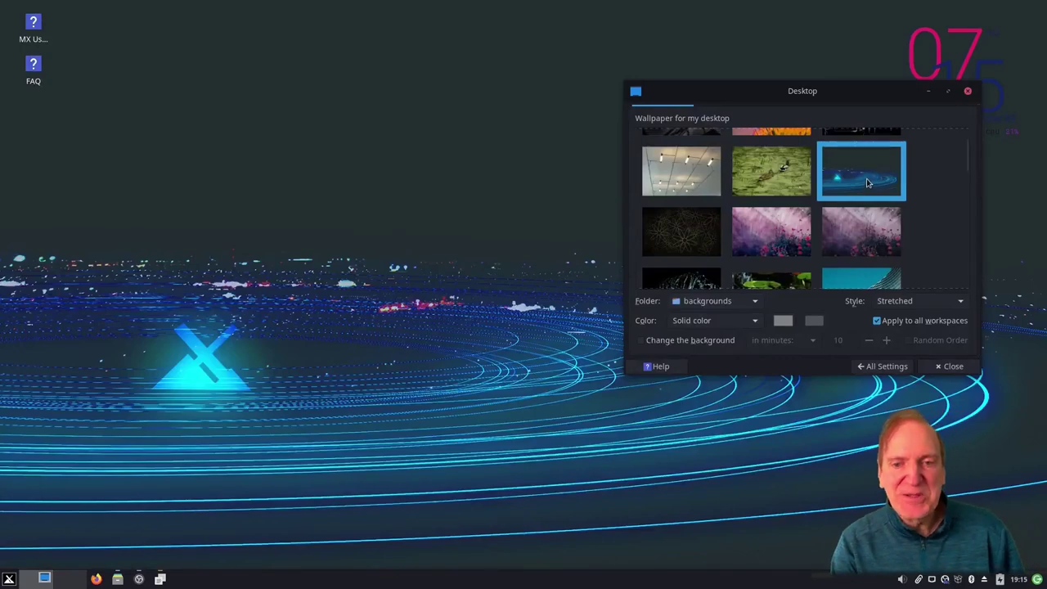
pyautogui.moveTo(799, 96); pyautogui.dragTo(758, 75)
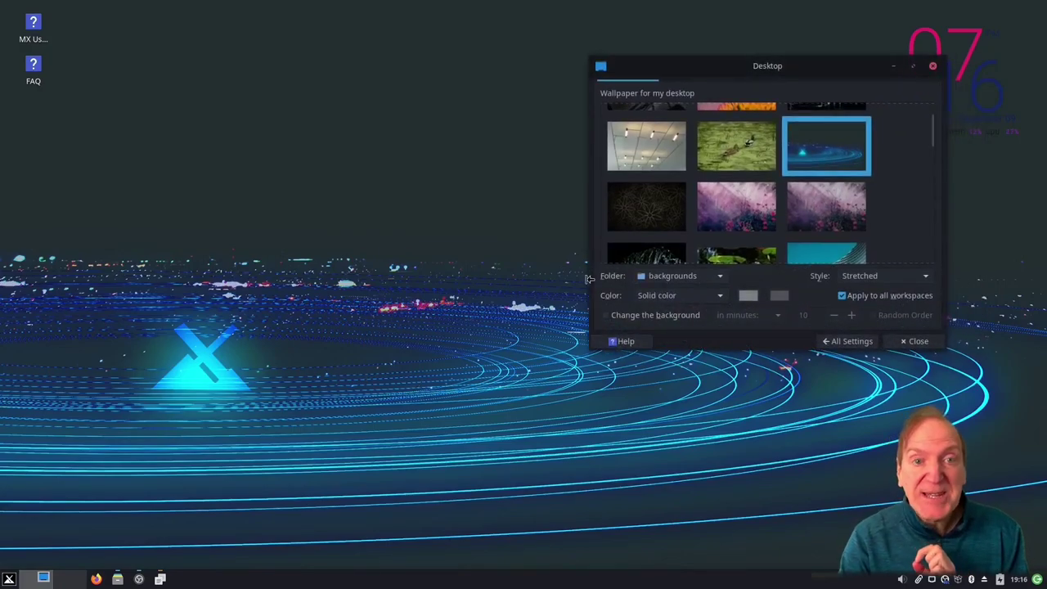
pyautogui.click(646, 220)
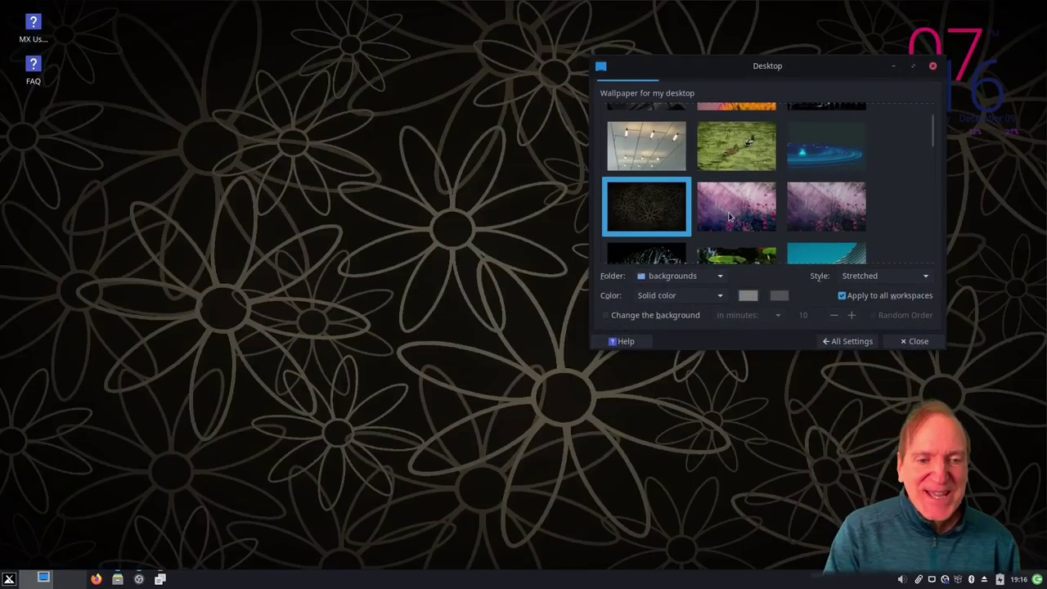
pyautogui.click(730, 216)
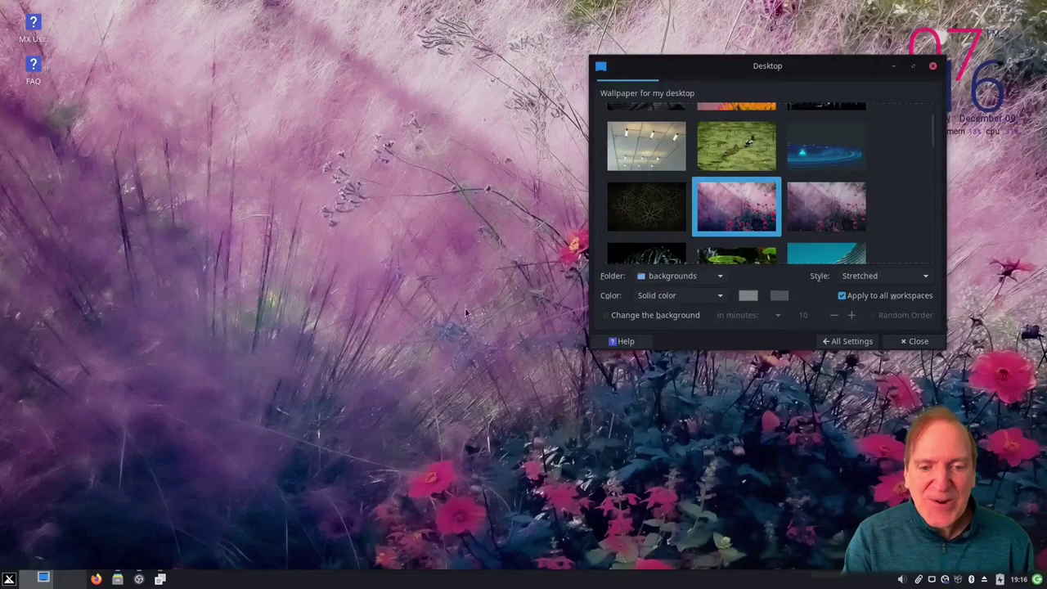
pyautogui.click(823, 209)
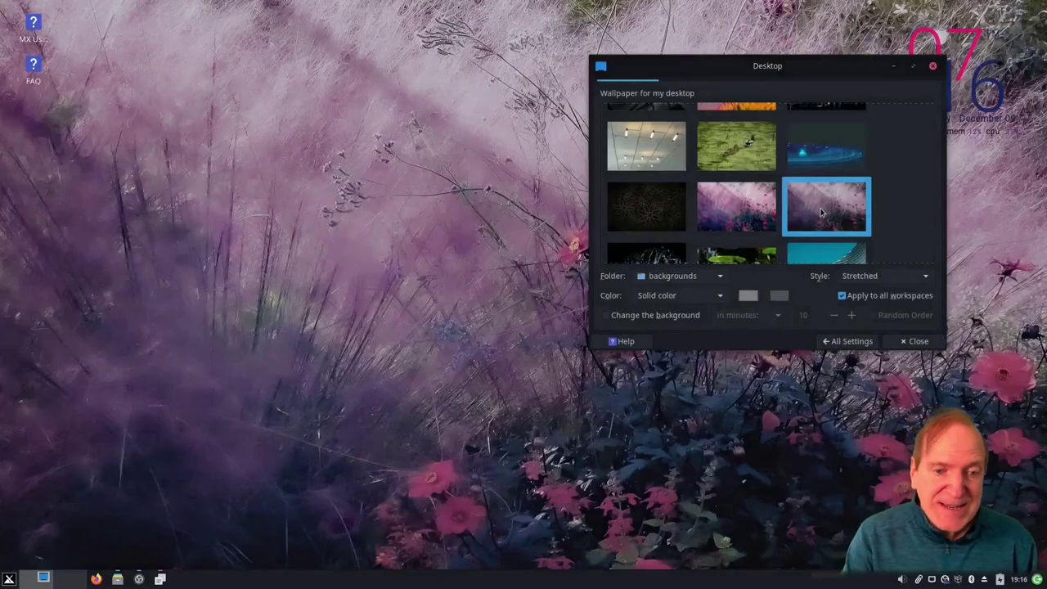
pyautogui.click(733, 211)
pyautogui.click(813, 213)
# Step: Try Ice.jpg and the water-lily image, ending on MX_KXF_Blues.jpg as the wallpaper
pyautogui.scroll(-3, 685, 201)
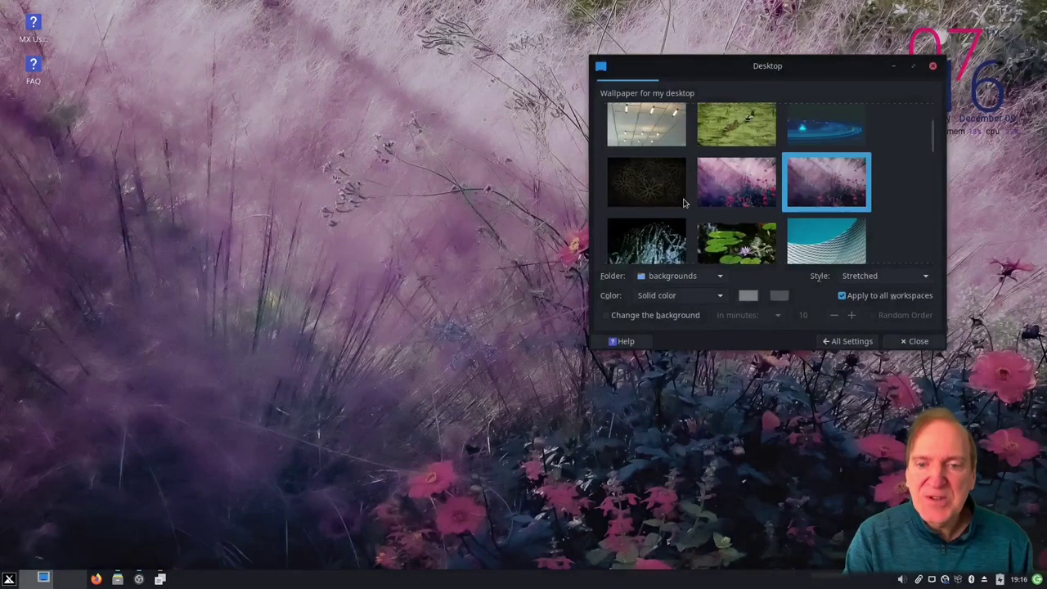
pyautogui.click(655, 187)
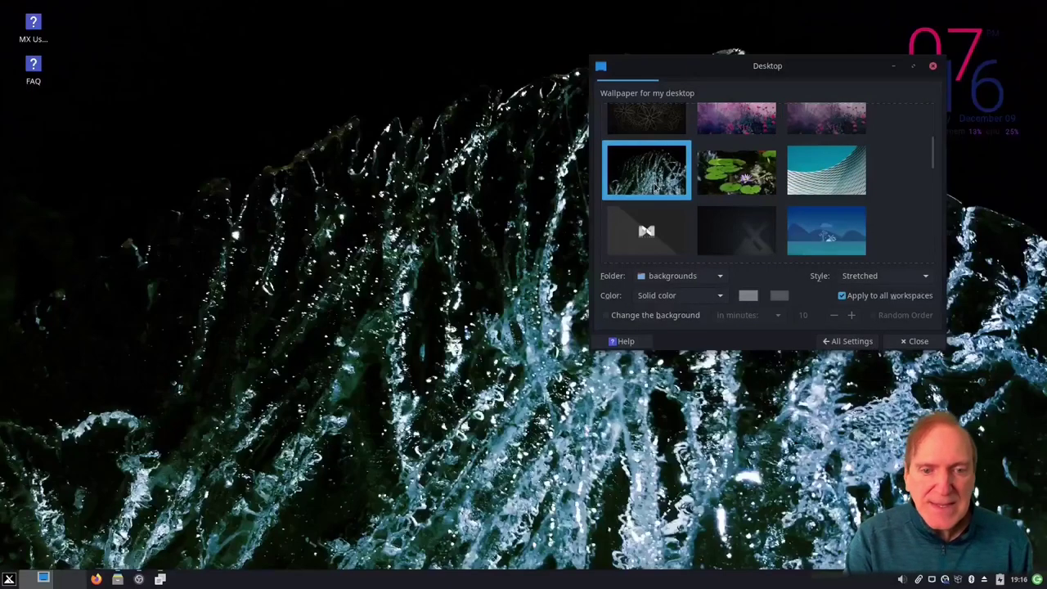
pyautogui.moveTo(703, 72); pyautogui.dragTo(400, 119)
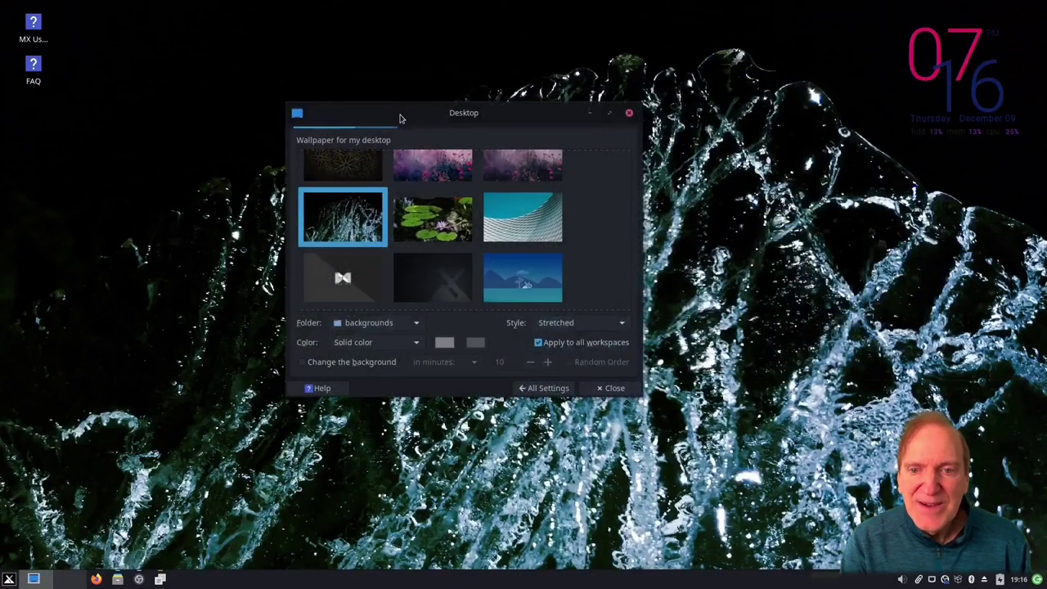
pyautogui.click(442, 222)
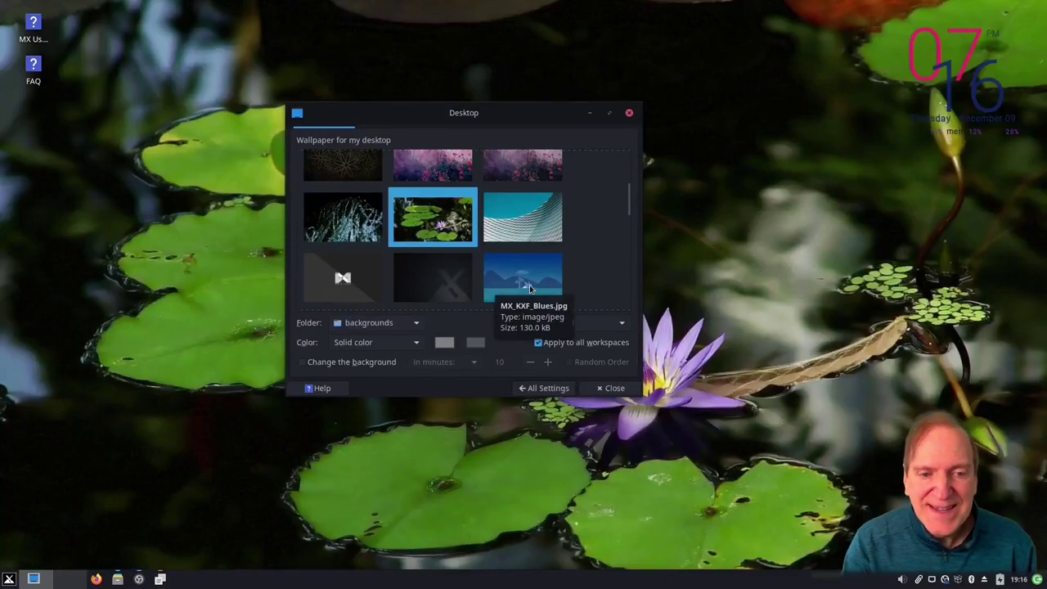
pyautogui.click(529, 286)
# Step: Try the plain dark, red door, light-bulb and sunset clouds wallpapers
pyautogui.scroll(-2, 531, 262)
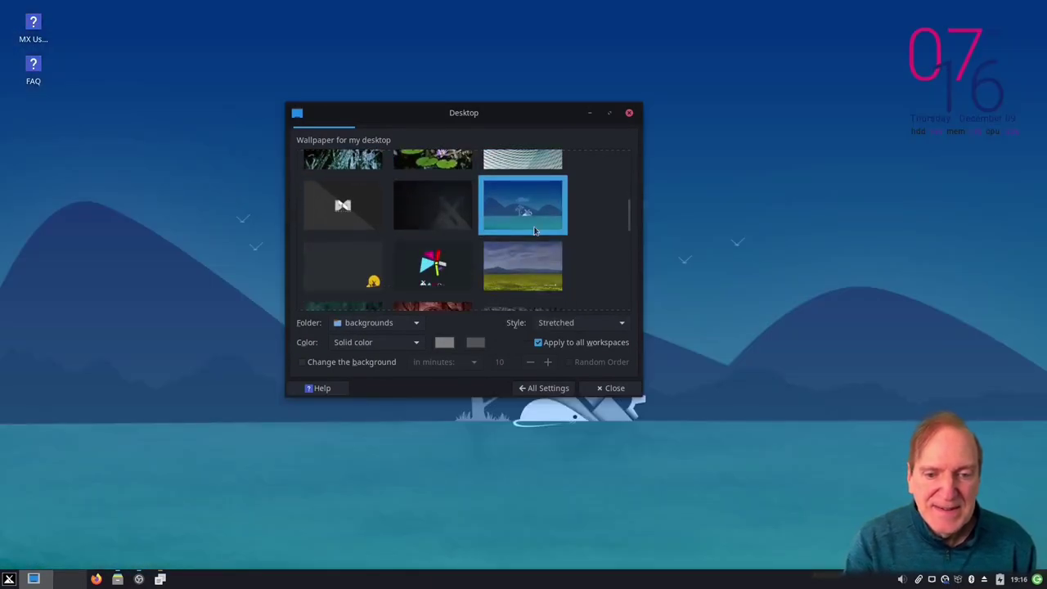
pyautogui.moveTo(526, 109); pyautogui.dragTo(798, 32)
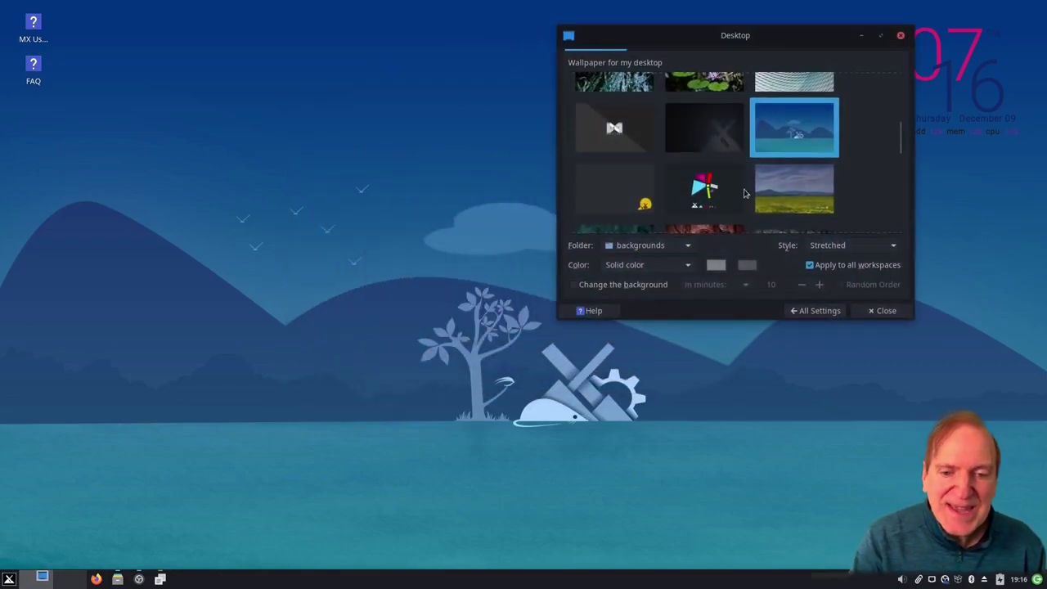
pyautogui.scroll(-1, 673, 211)
pyautogui.scroll(-1, 673, 210)
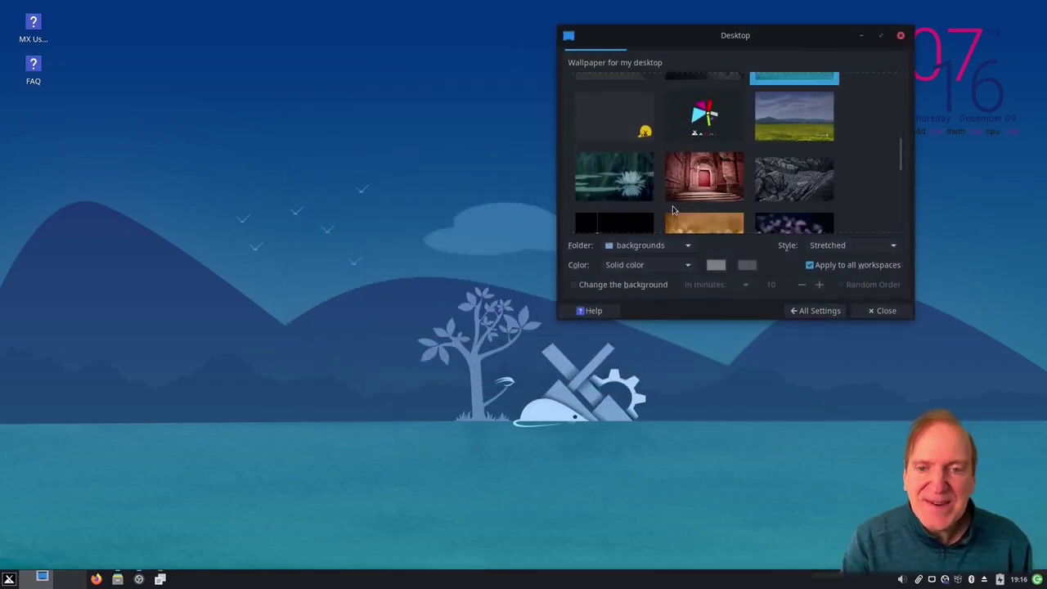
pyautogui.click(635, 136)
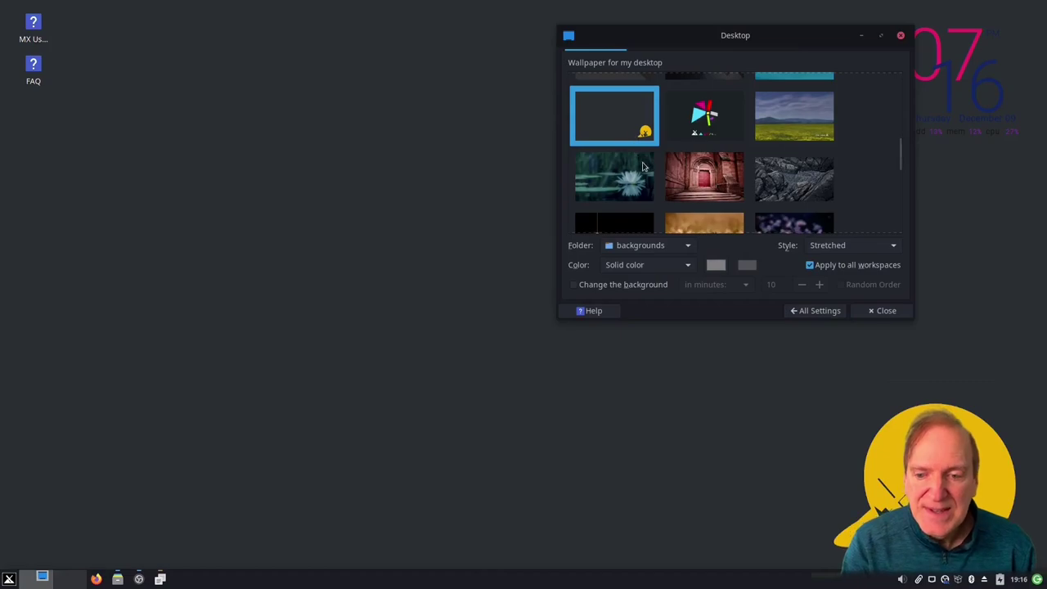
pyautogui.click(697, 183)
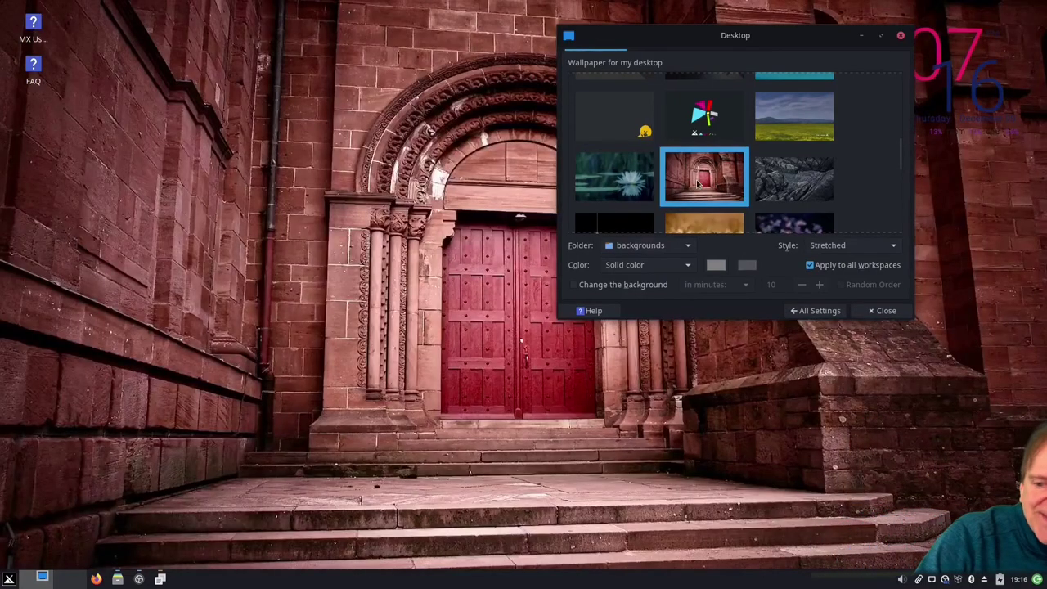
pyautogui.scroll(-4, 708, 160)
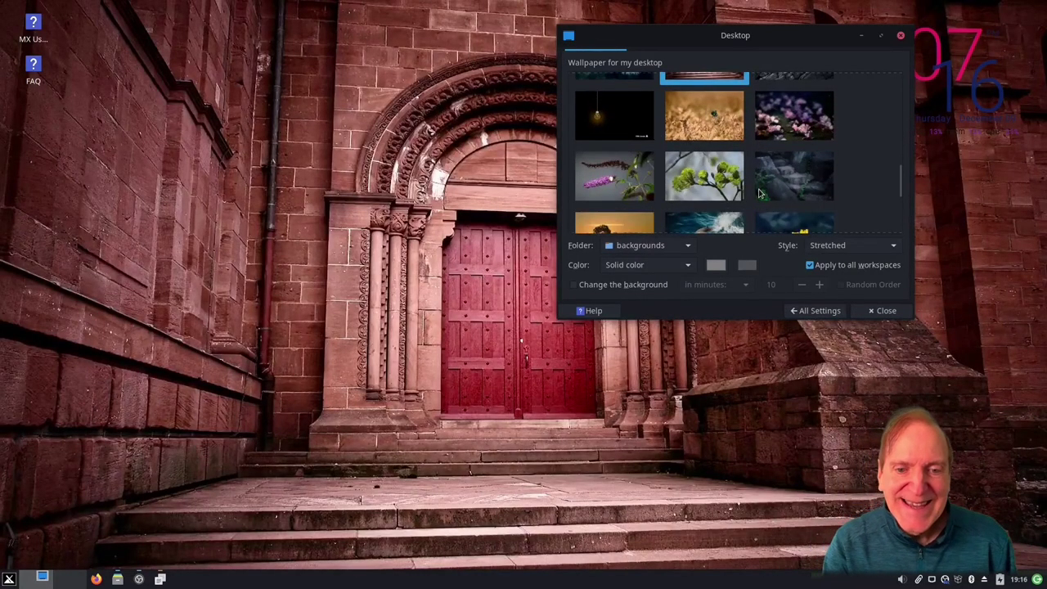
pyautogui.click(613, 117)
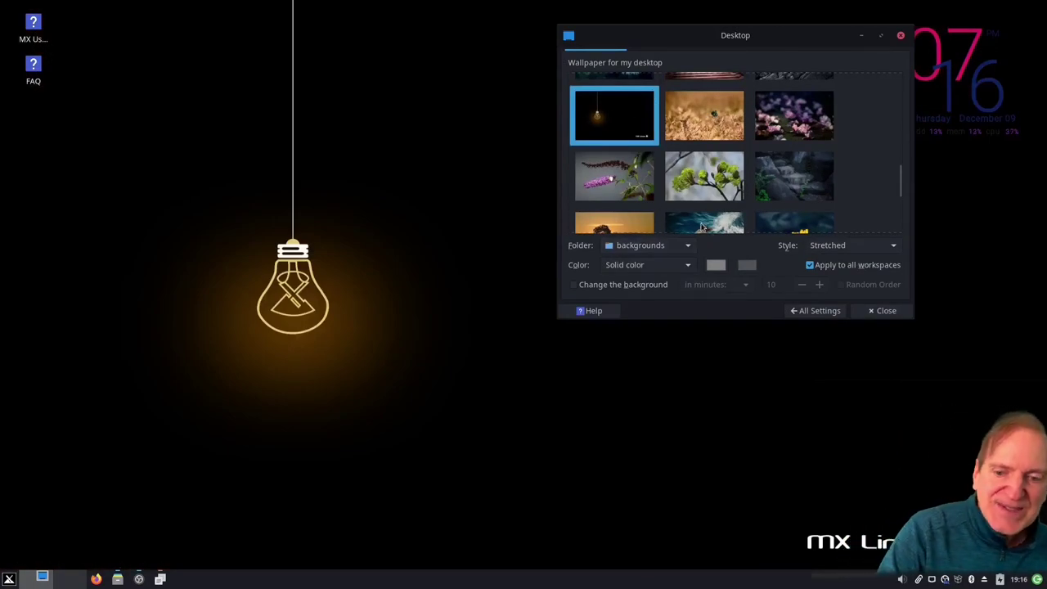
pyautogui.scroll(-3, 700, 192)
pyautogui.scroll(-2, 700, 189)
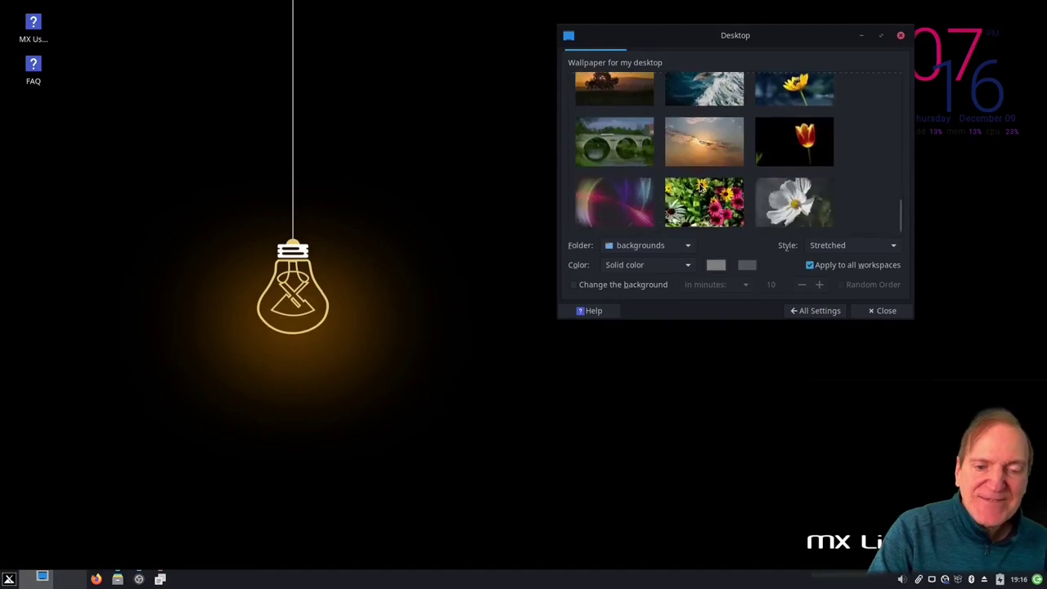
pyautogui.click(701, 139)
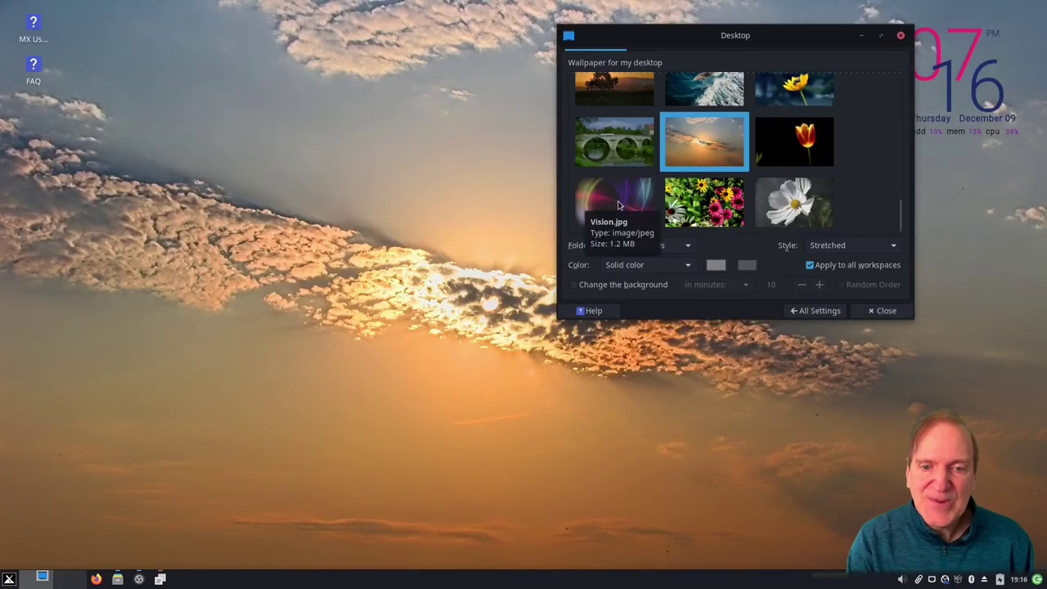
# Step: Try the abstract light streaks, then settle on the pink flower field Honesty.jpg wallpaper
pyautogui.click(618, 203)
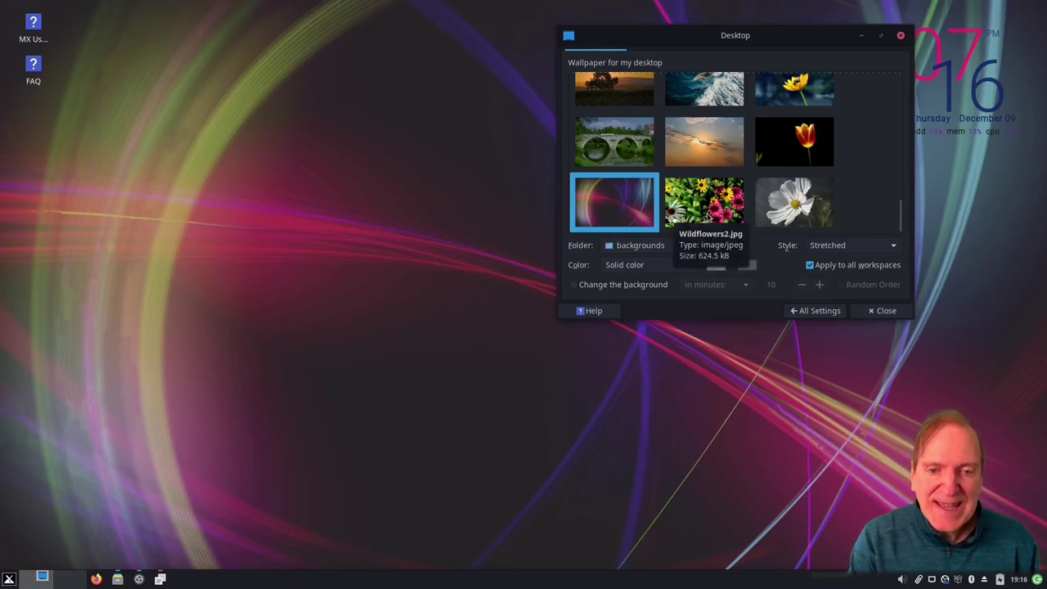
pyautogui.moveTo(679, 35); pyautogui.dragTo(603, 113)
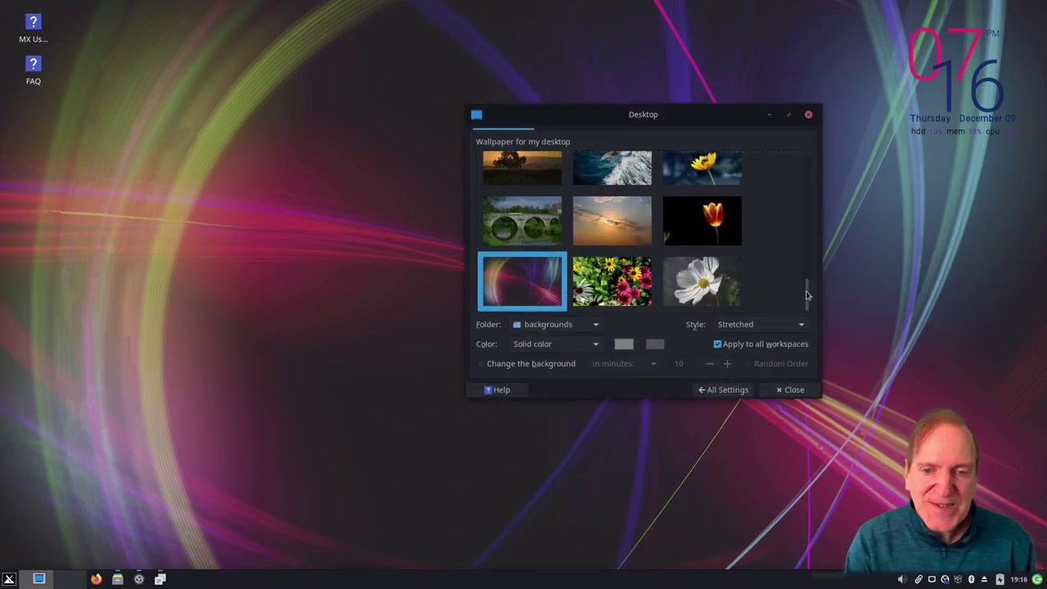
pyautogui.scroll(1, 813, 292)
pyautogui.moveTo(813, 292); pyautogui.dragTo(832, 182)
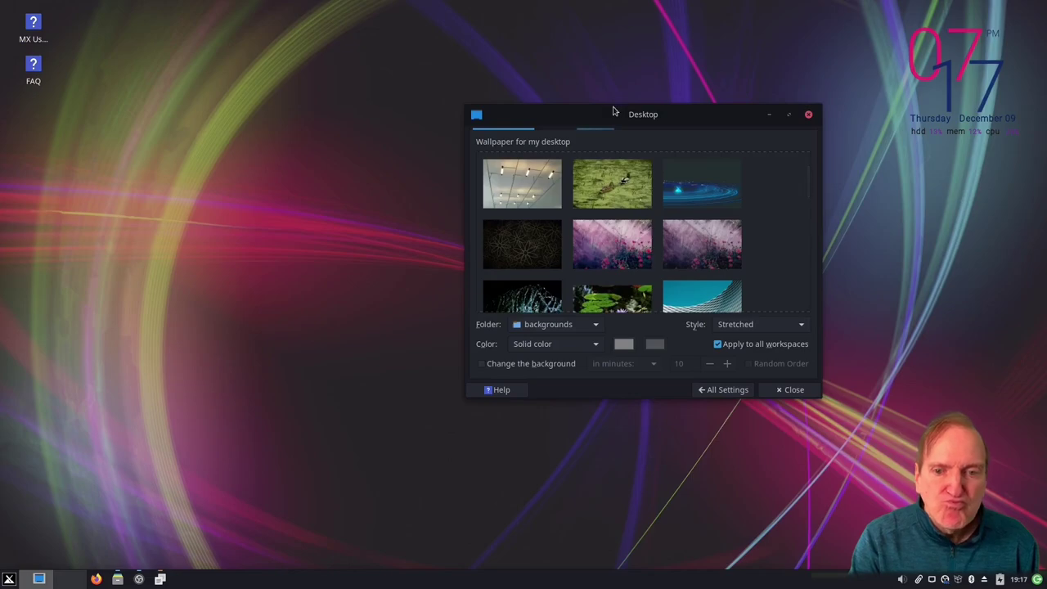
pyautogui.moveTo(615, 110); pyautogui.dragTo(647, 119)
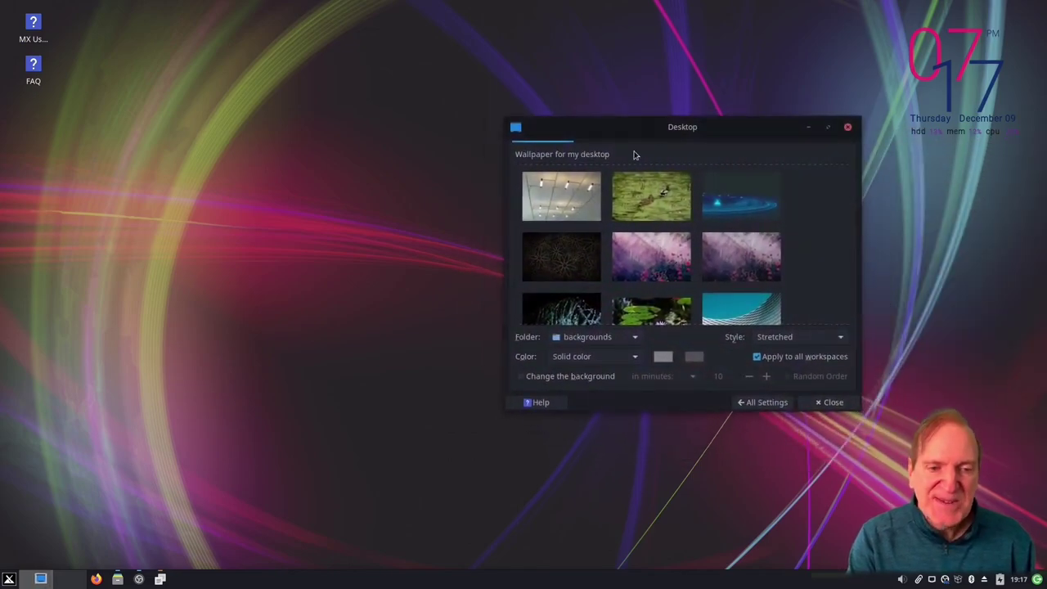
pyautogui.click(639, 256)
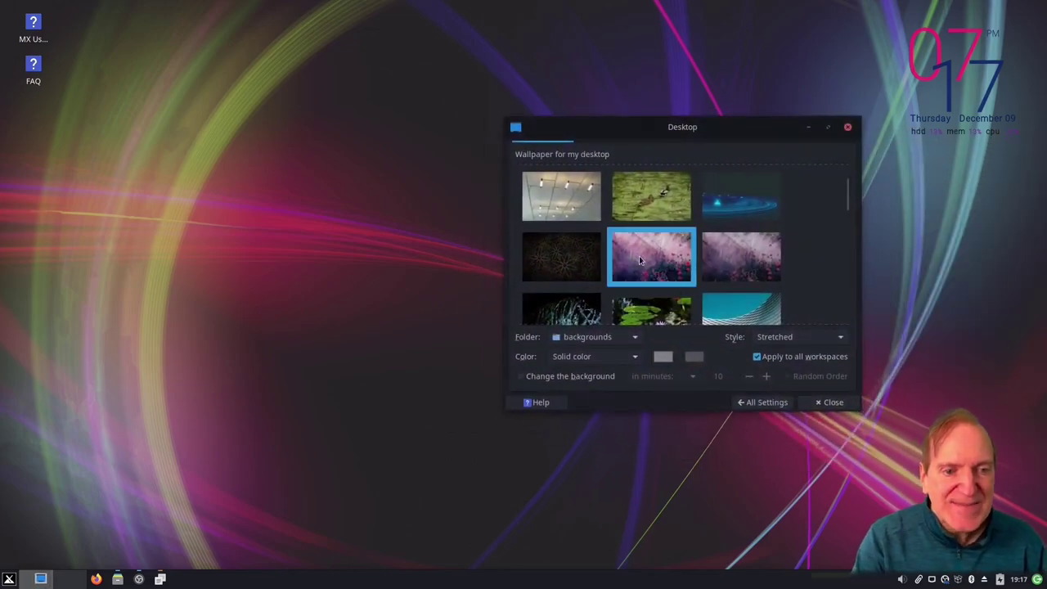
pyautogui.scroll(1, 679, 311)
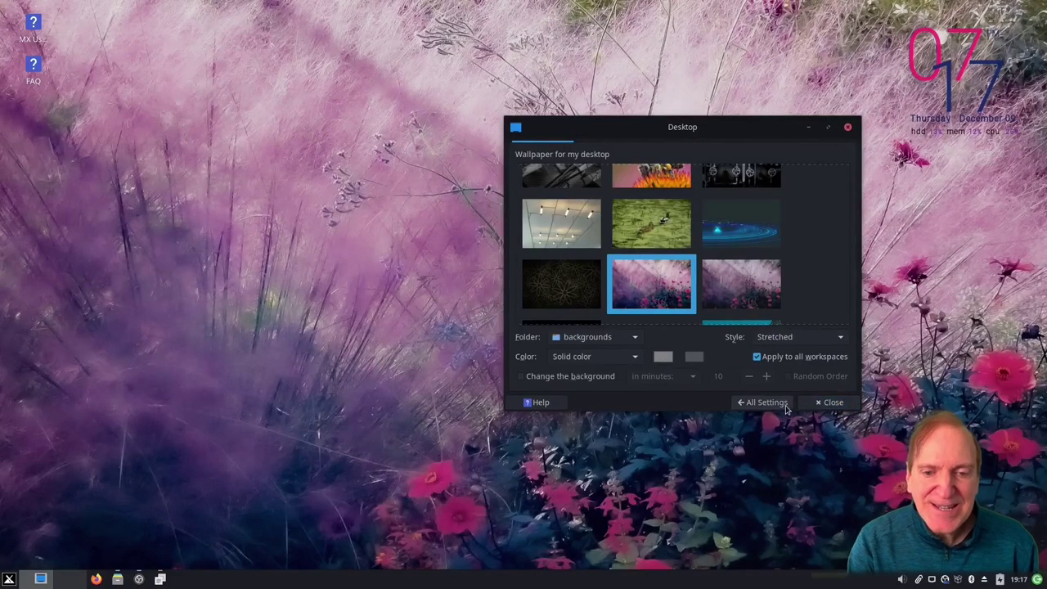
# Step: Close Desktop settings, then check the logout options and this month's calendar
pyautogui.click(828, 403)
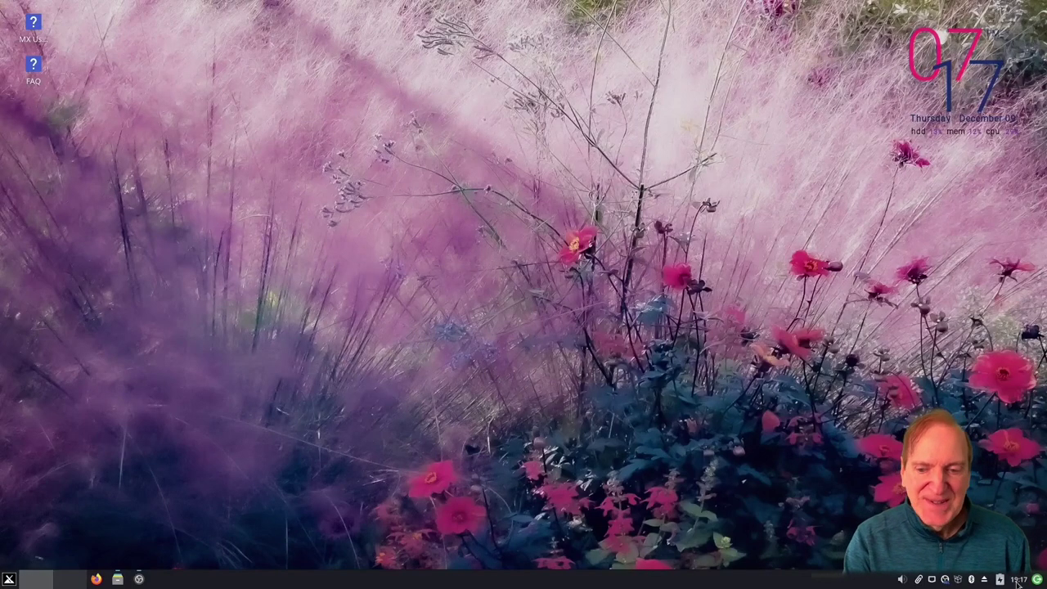
pyautogui.hotkey('ctrl', 'alt', 'Delete')
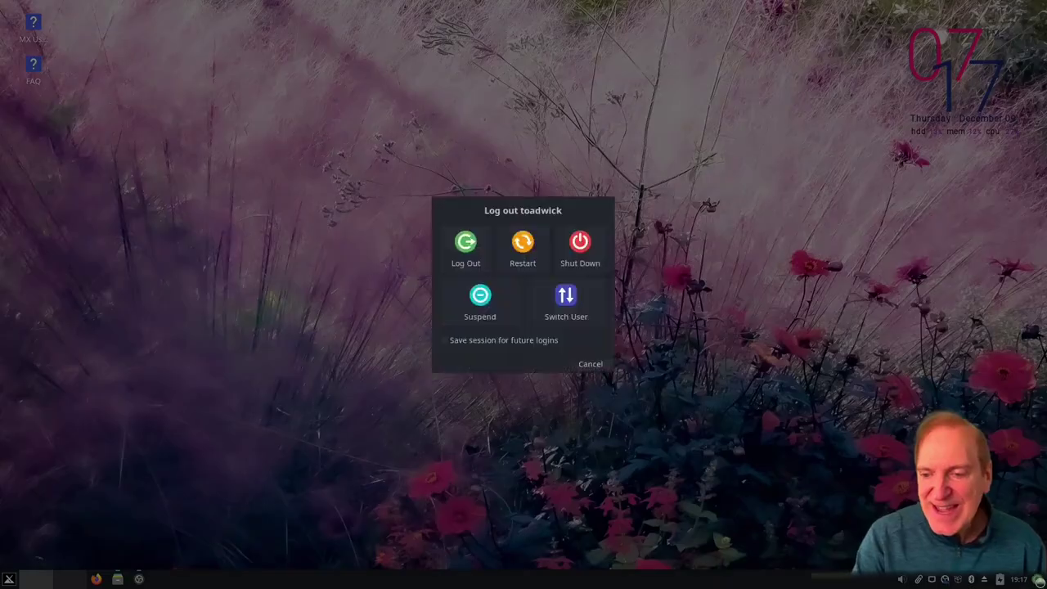
pyautogui.click(591, 365)
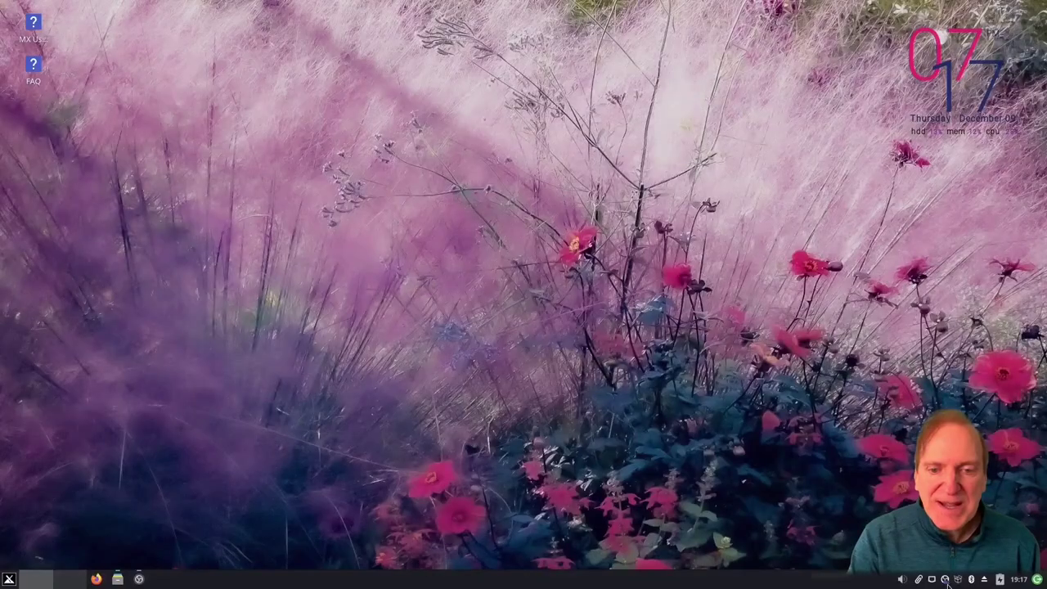
pyautogui.click(1019, 580)
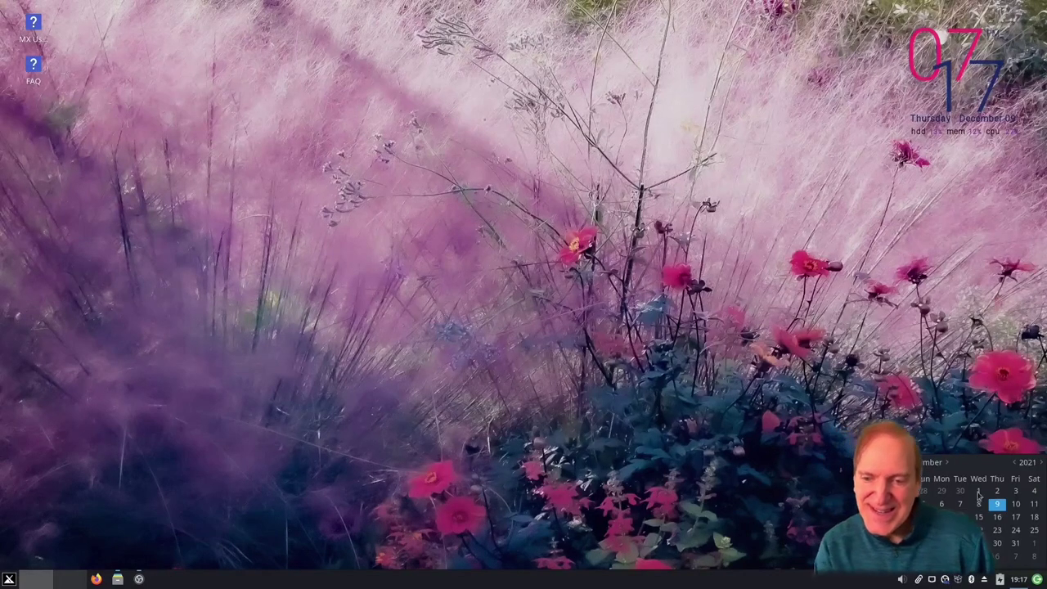
pyautogui.click(974, 417)
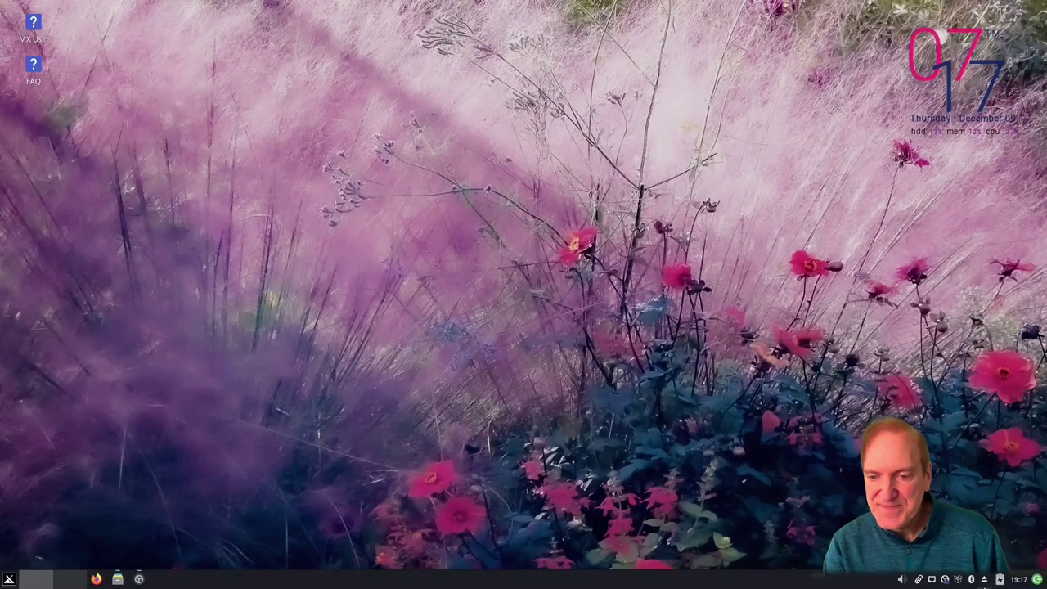
# Step: Lower the display brightness slightly from the power tray applet
pyautogui.click(1000, 580)
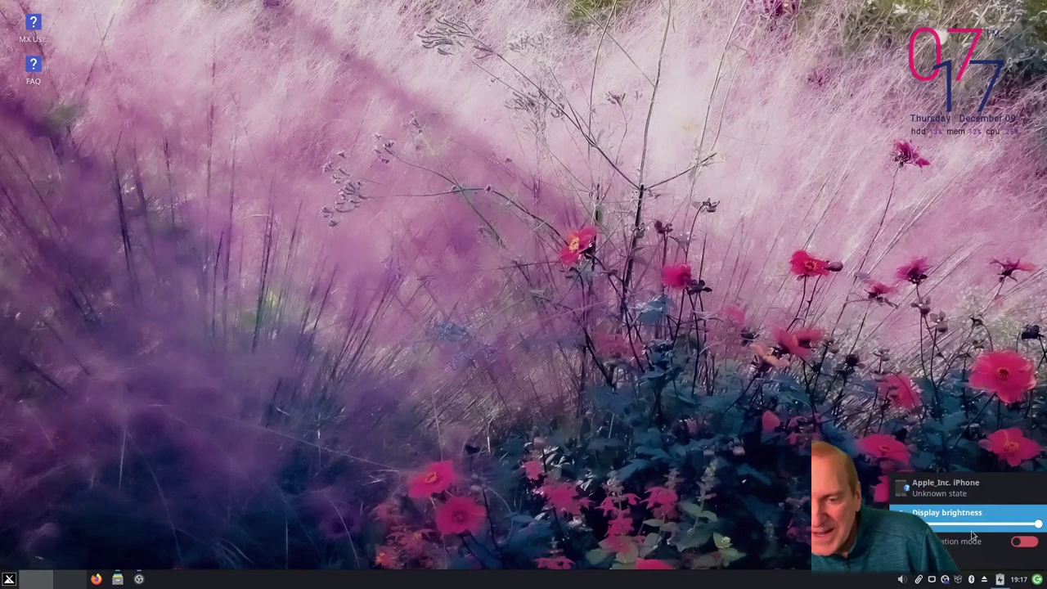
pyautogui.moveTo(1036, 529)
pyautogui.mouseDown()
pyautogui.moveTo(980, 523)
pyautogui.moveTo(1041, 524)
pyautogui.mouseUp()
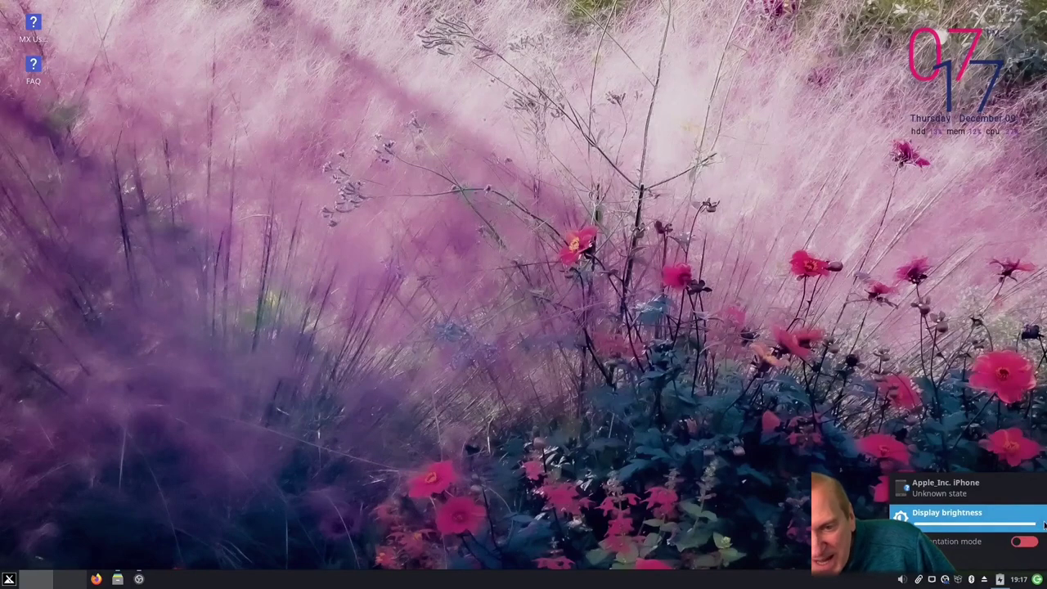
pyautogui.click(1001, 579)
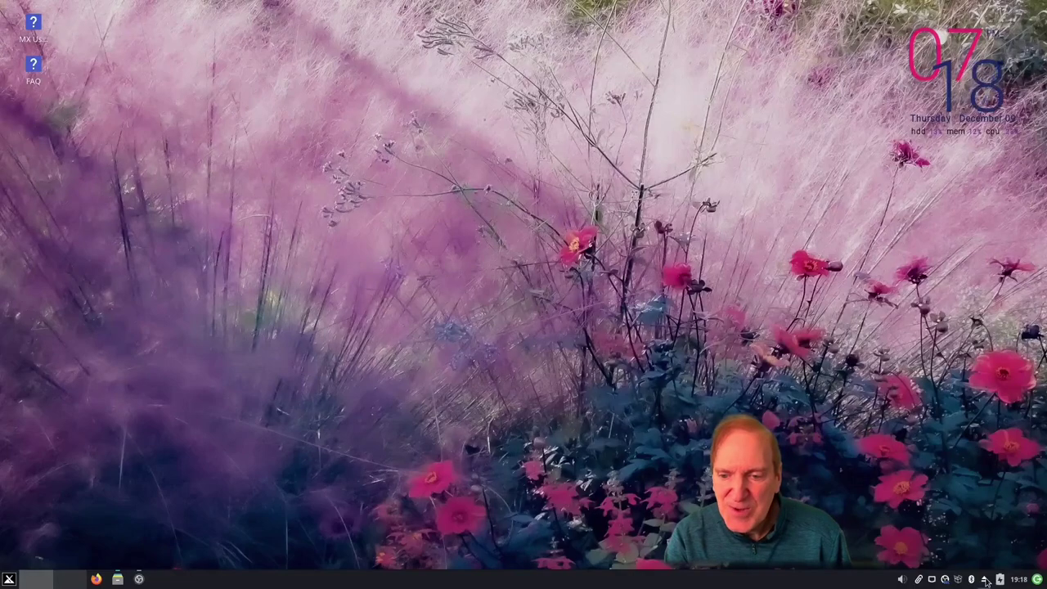
# Step: Check the network connections list, then bring up the quick volume controls
pyautogui.click(933, 581)
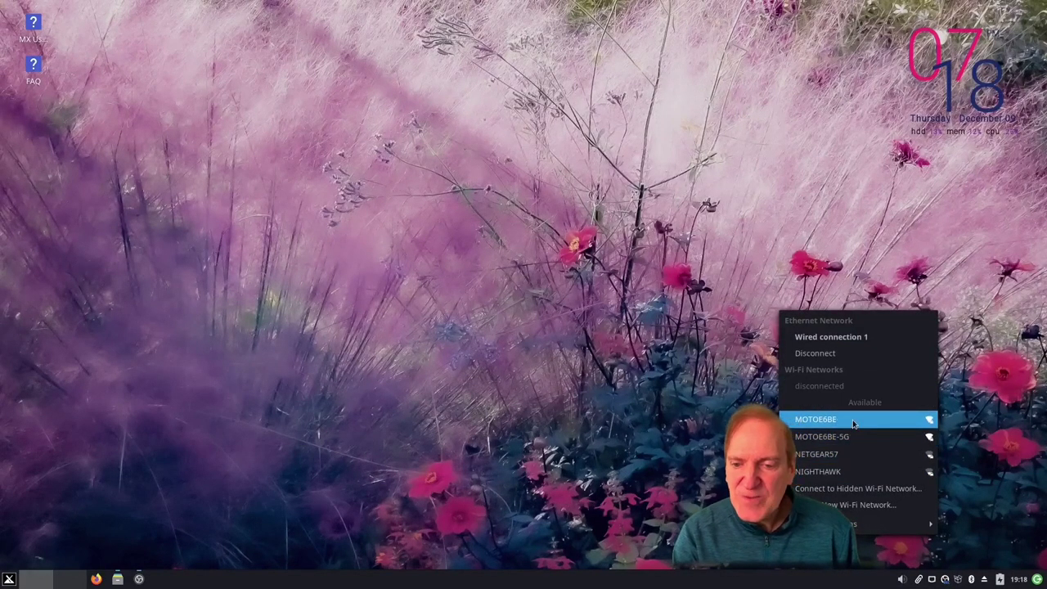
pyautogui.click(854, 420)
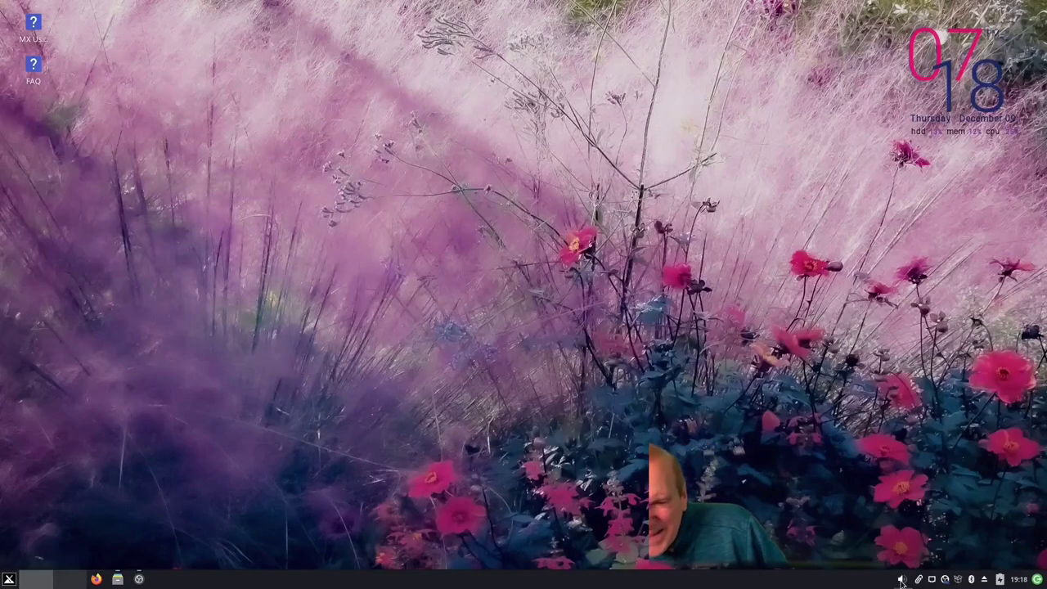
pyautogui.click(902, 580)
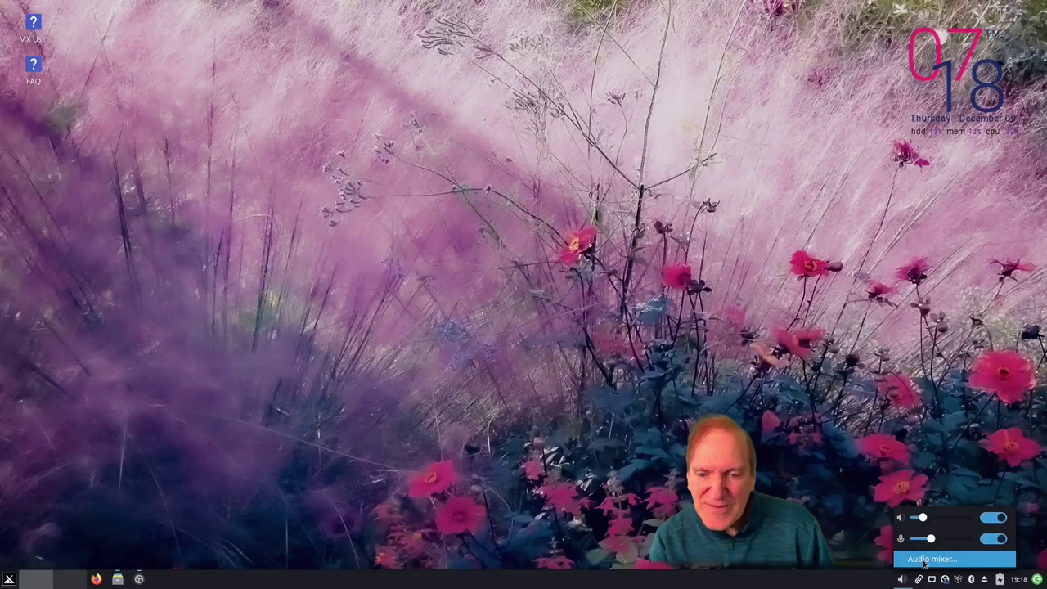
# Step: Review the audio mixer's Output Devices, Playback and Input Devices tabs, then close it and right-click the desktop
pyautogui.click(932, 559)
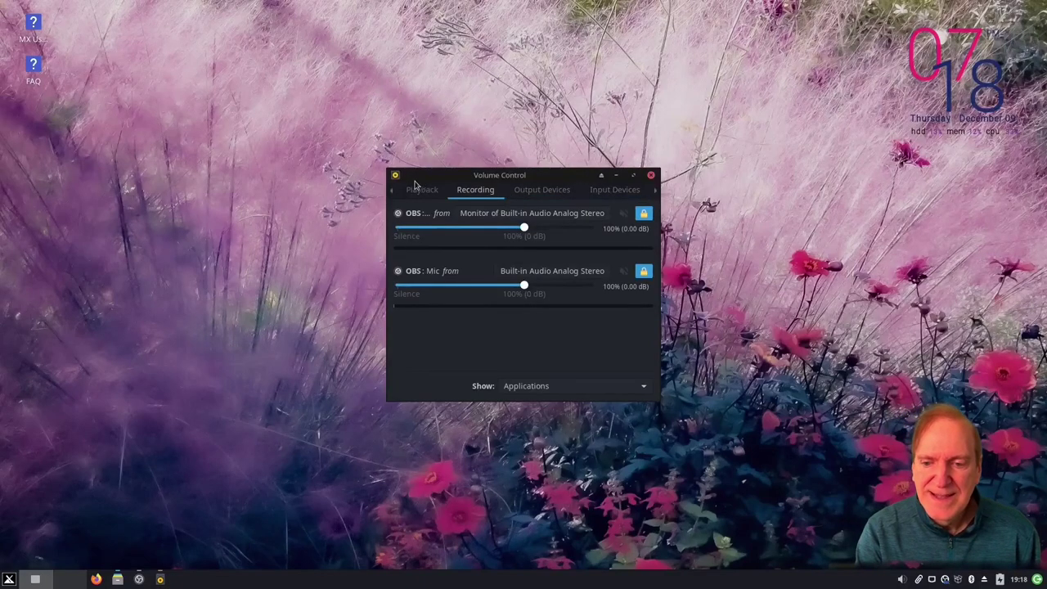
pyautogui.click(538, 189)
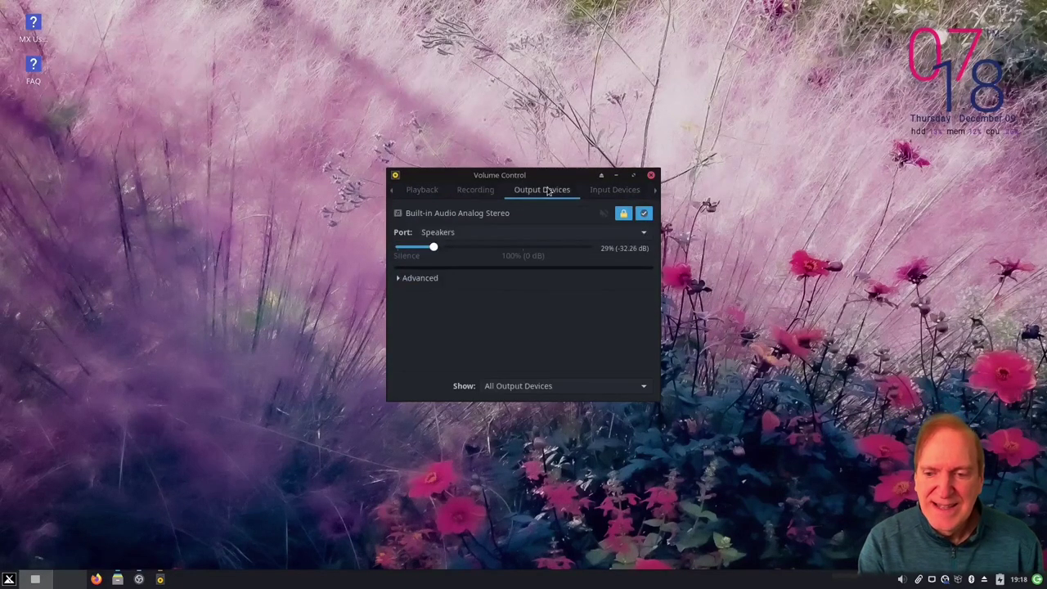
pyautogui.click(422, 193)
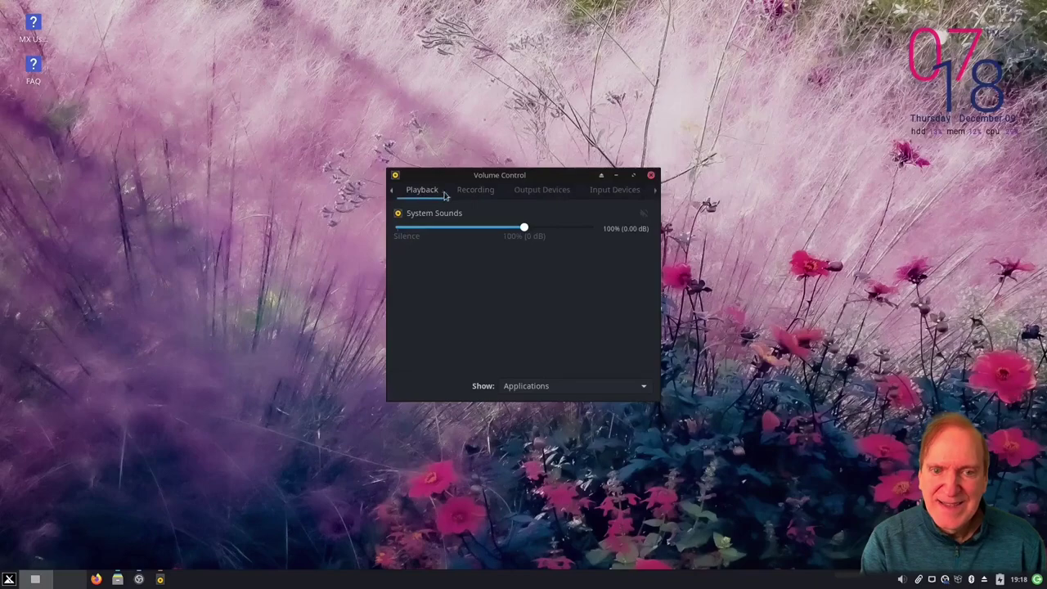
pyautogui.click(612, 194)
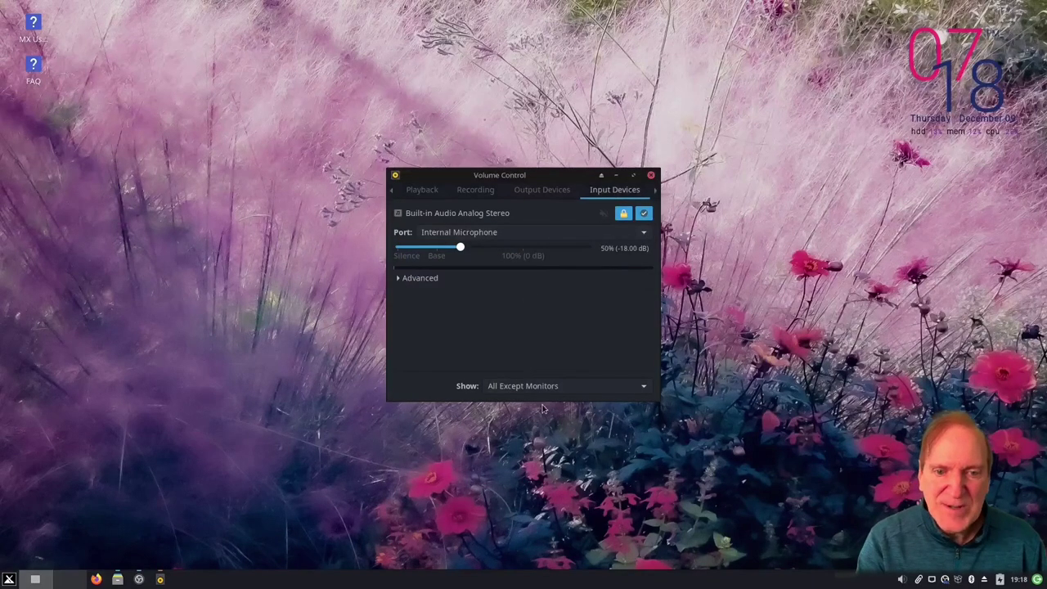
pyautogui.click(650, 175)
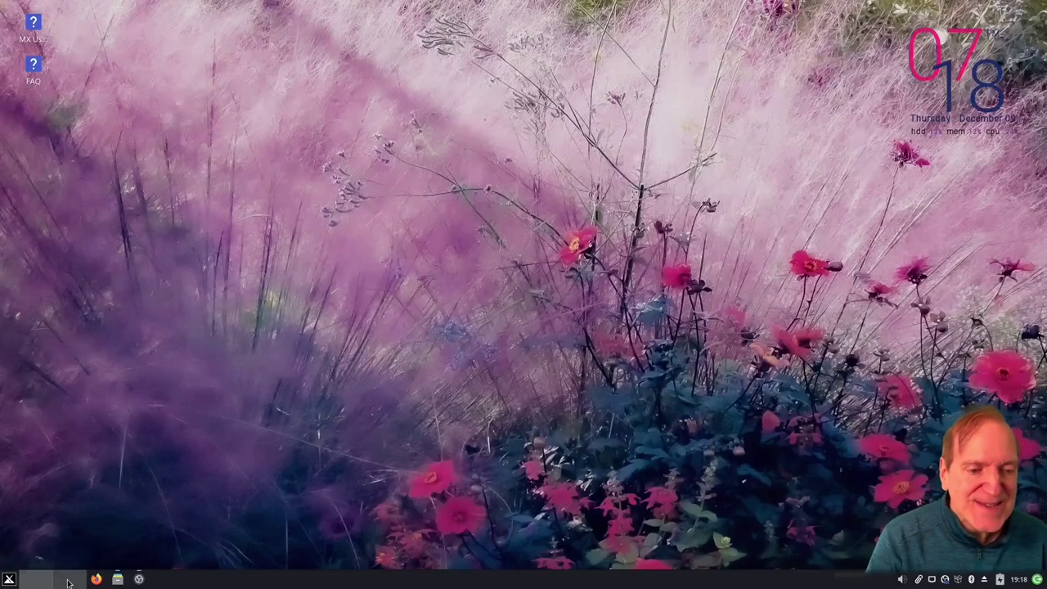
pyautogui.rightClick(407, 367)
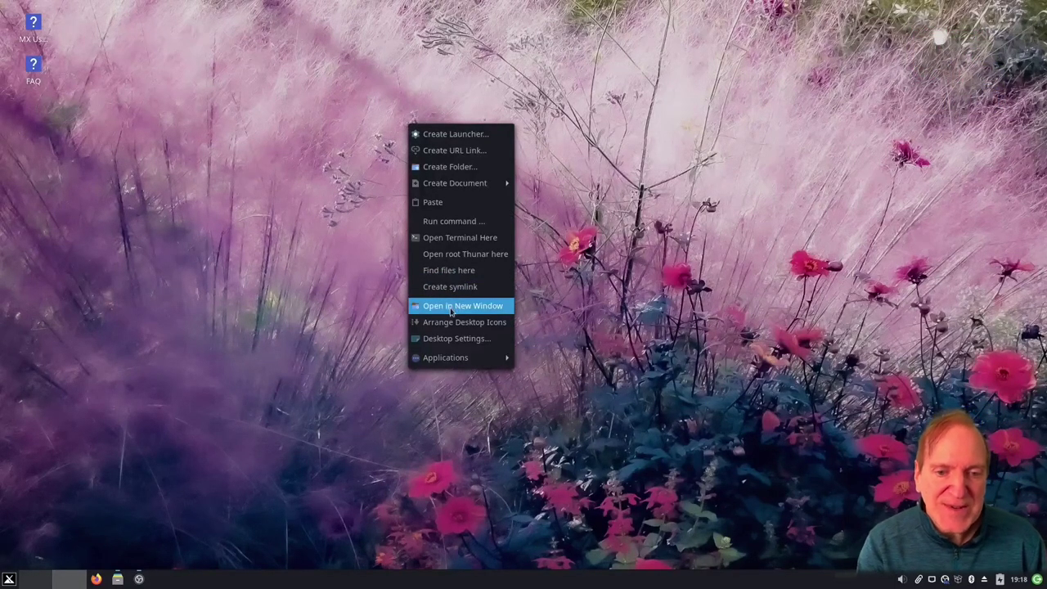
# Step: Turn off Apply to all workspaces and give workspace 2 the Vision.jpg light-streaks wallpaper
pyautogui.click(450, 340)
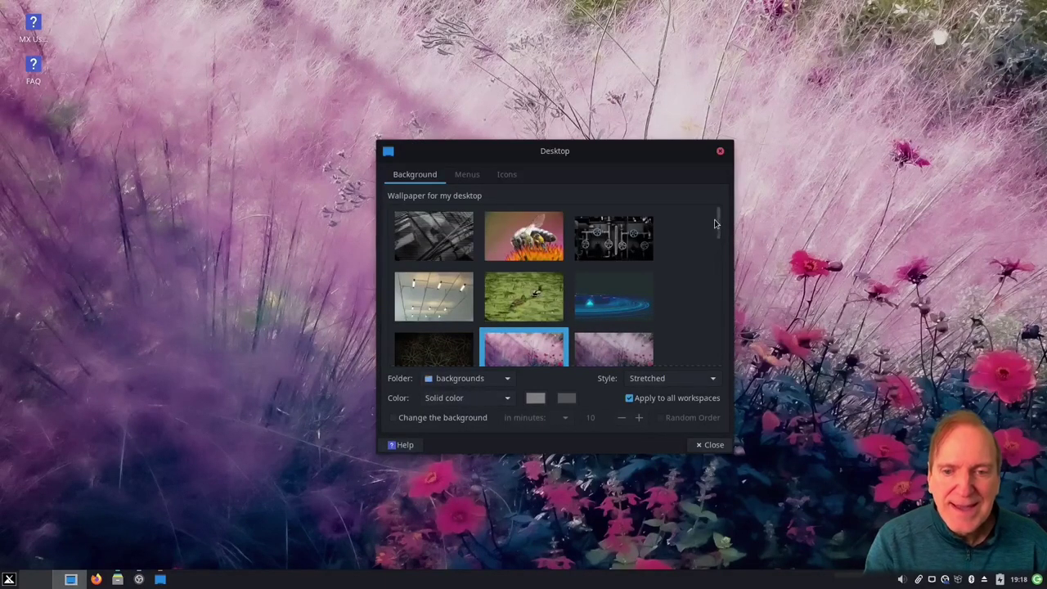
pyautogui.moveTo(720, 222); pyautogui.dragTo(722, 360)
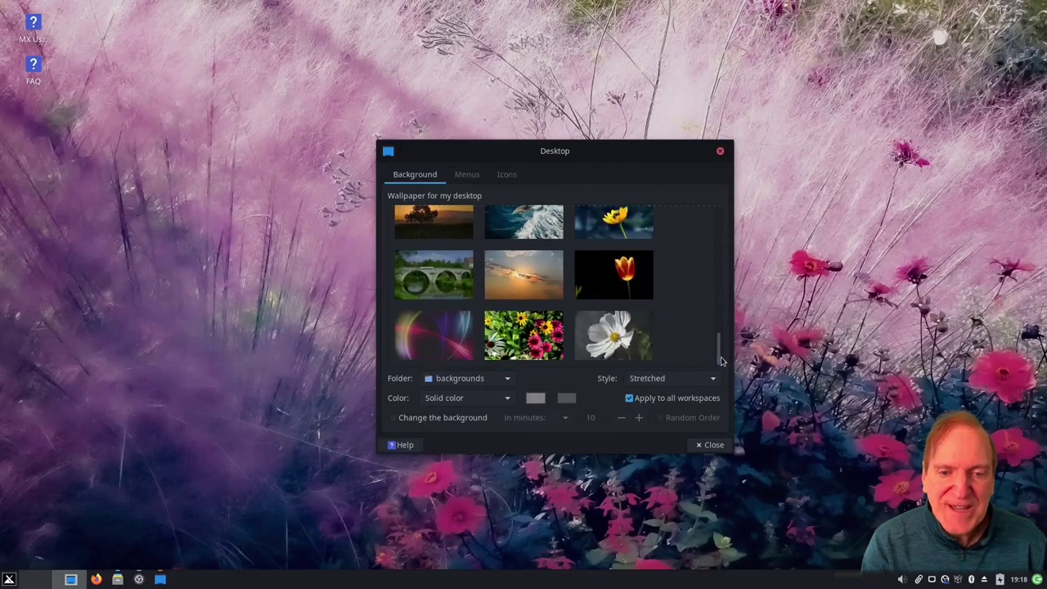
pyautogui.click(630, 398)
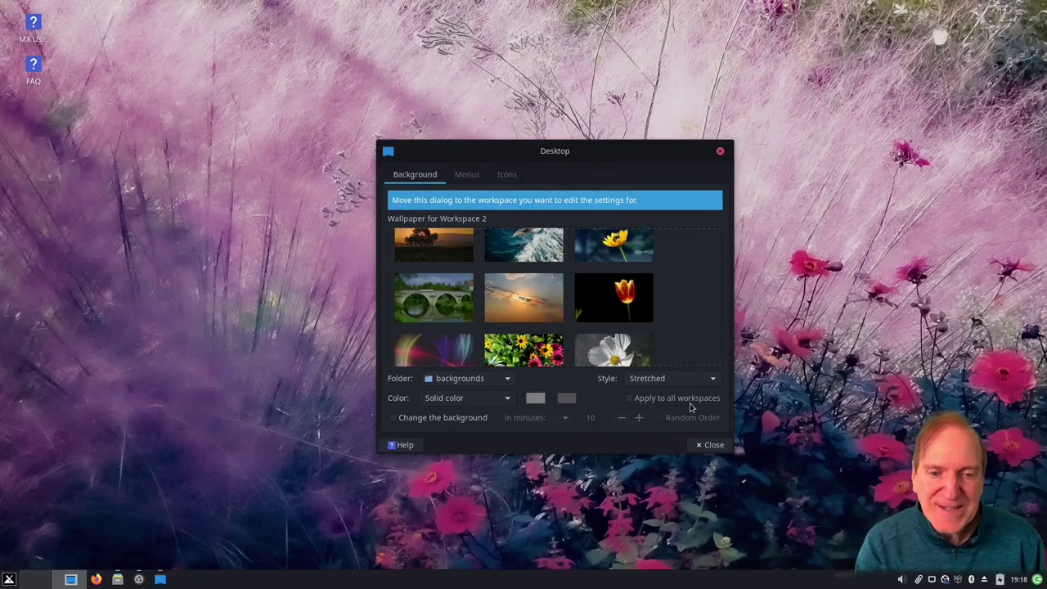
pyautogui.click(442, 354)
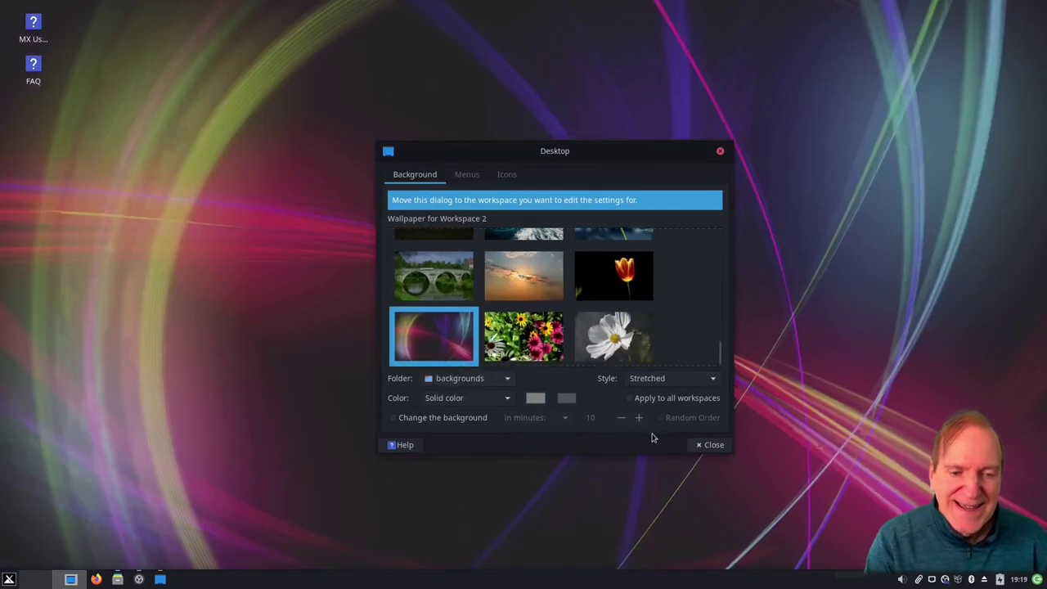
pyautogui.click(702, 446)
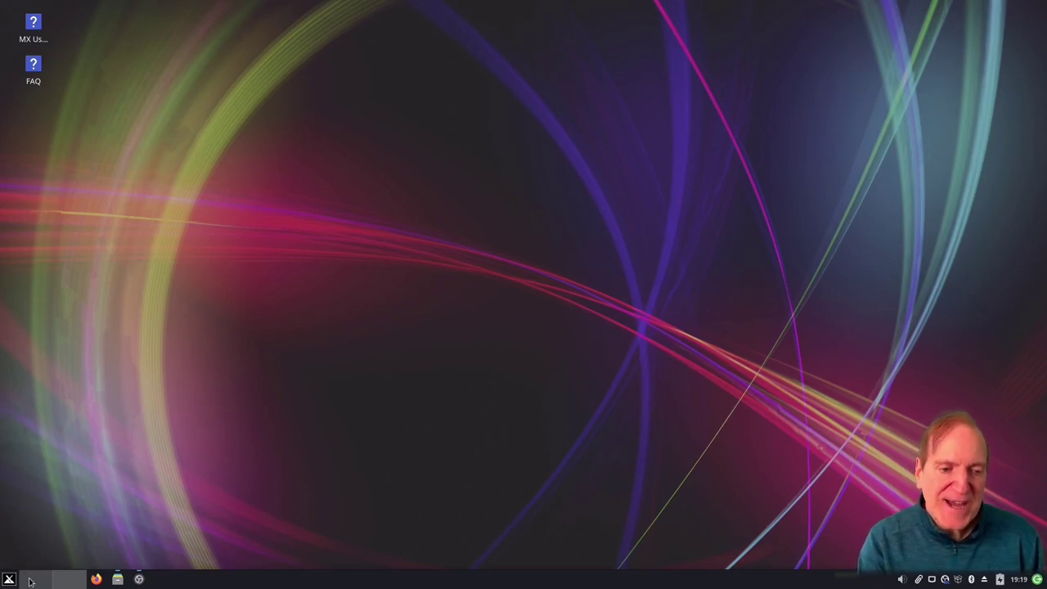
# Step: Switch between the light-streaks and flower workspaces in the pager, ending on workspace 1
pyautogui.scroll(-1, 38, 582)
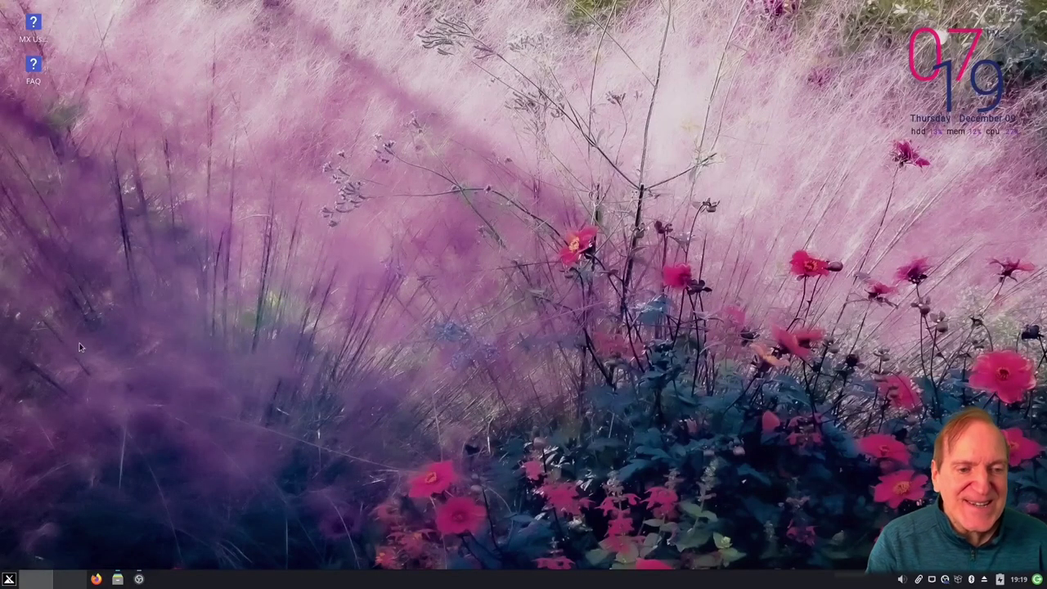
pyautogui.click(69, 582)
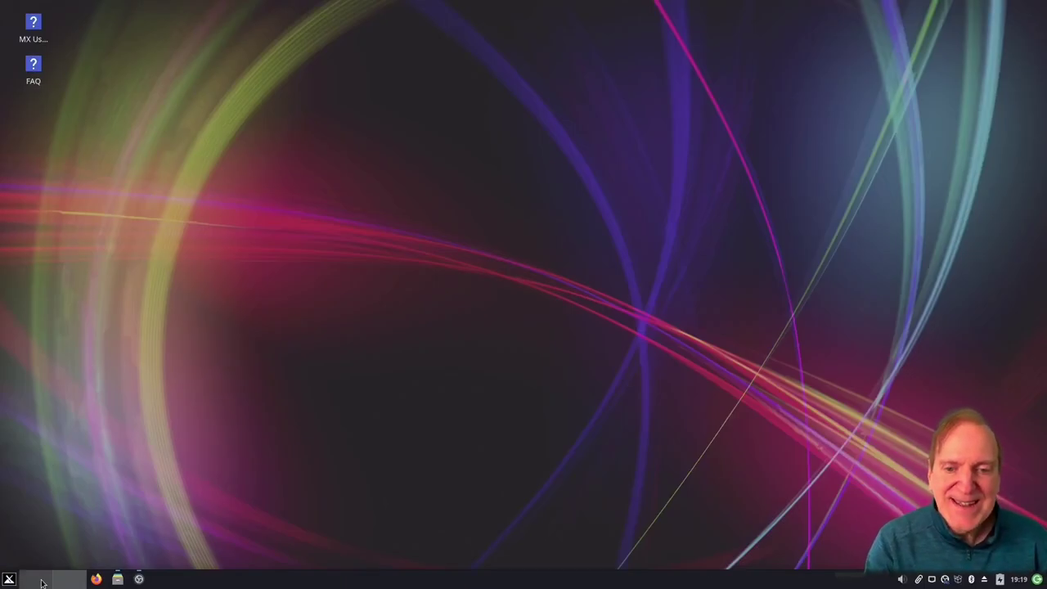
pyautogui.click(28, 582)
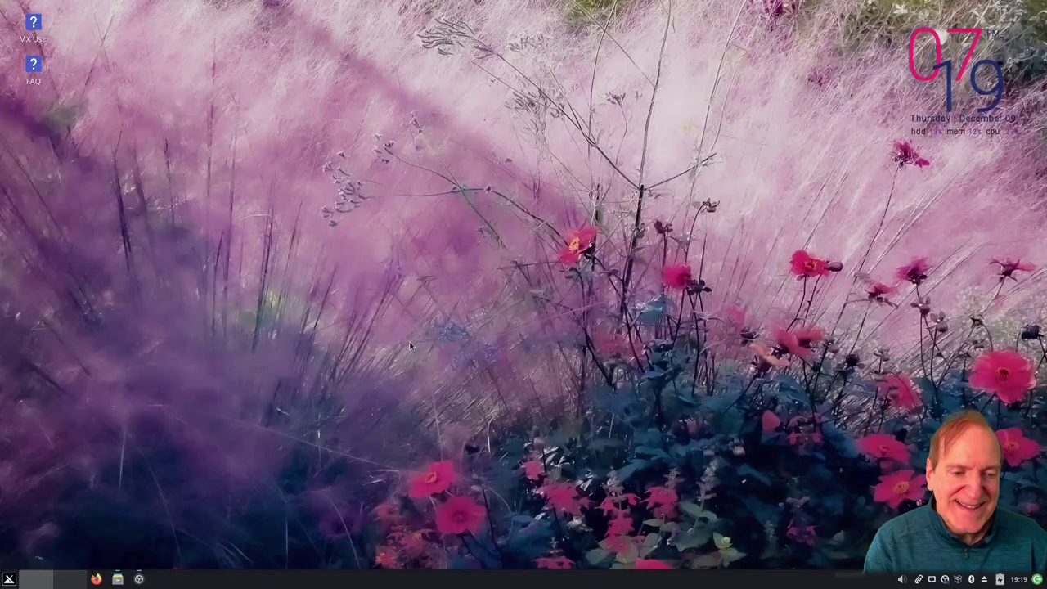
pyautogui.click(69, 582)
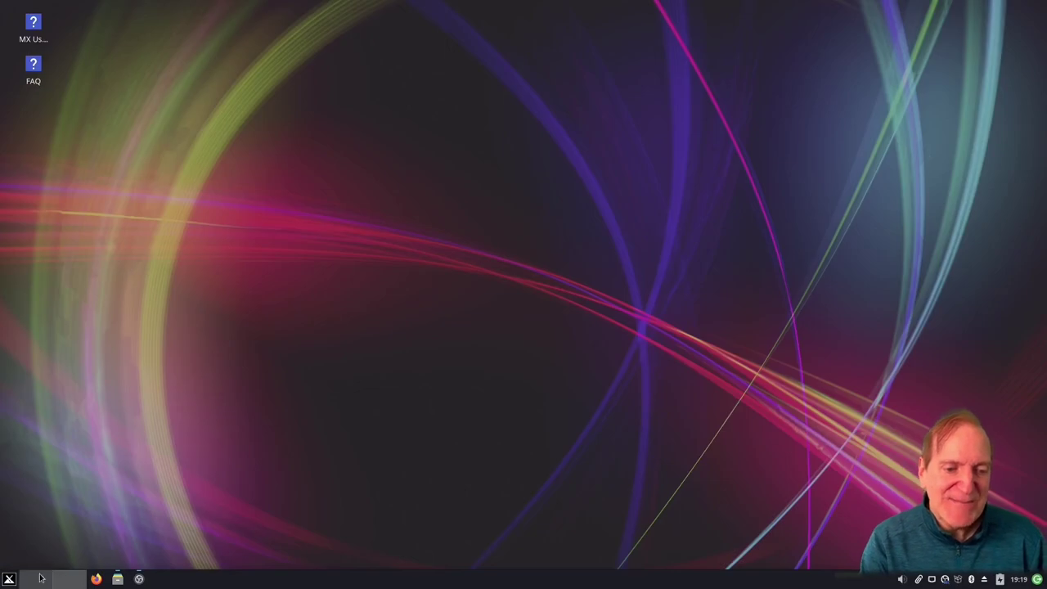
pyautogui.click(32, 582)
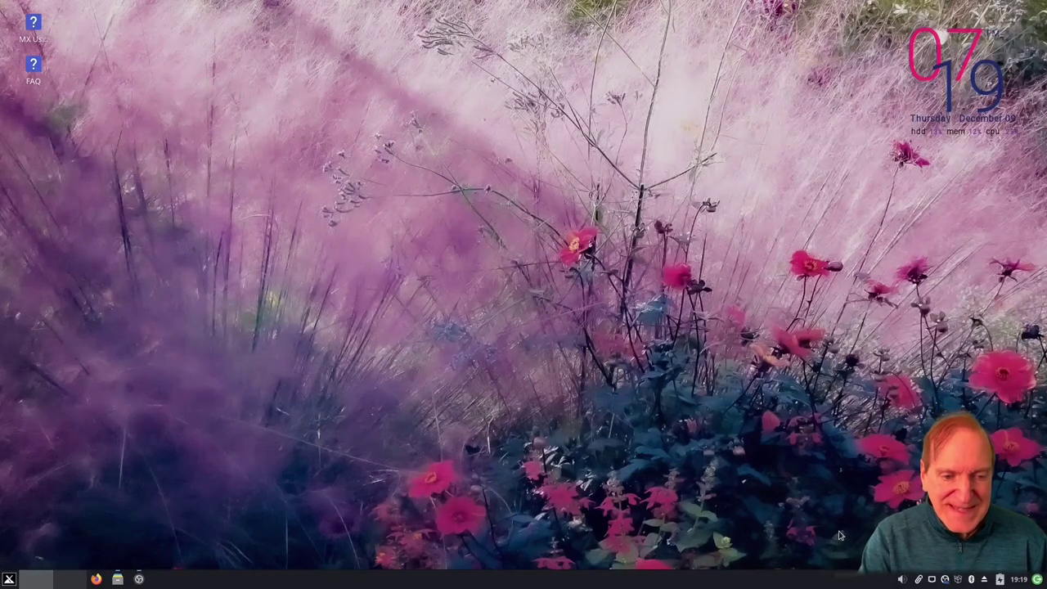
# Step: In a new terminal, run uname -r (5.10.0-9-amd64) and then neofetch
pyautogui.hotkey('ctrl', 'alt', 't')
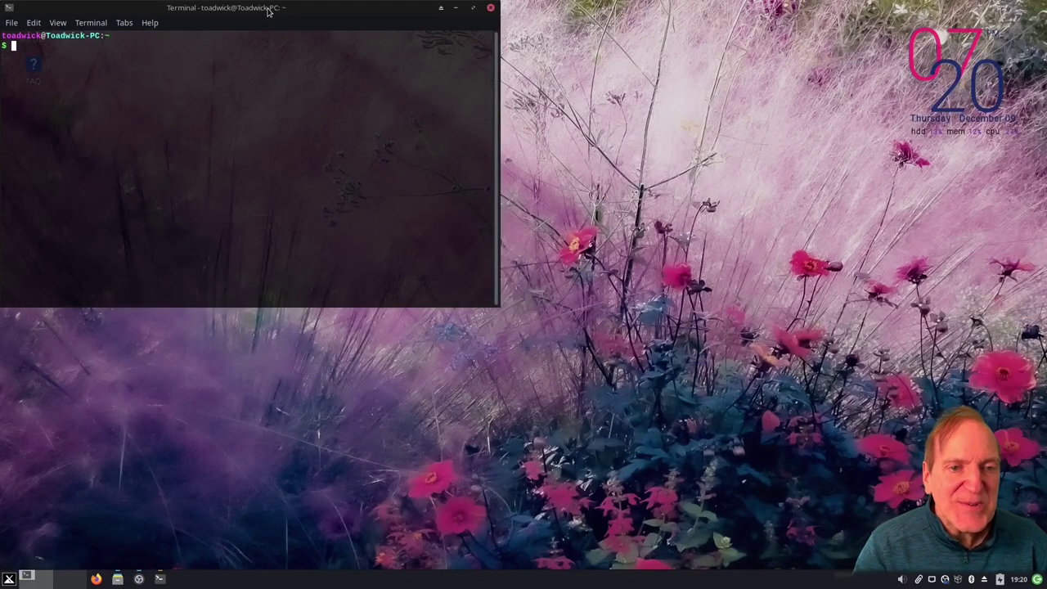
pyautogui.moveTo(264, 8); pyautogui.dragTo(542, 152)
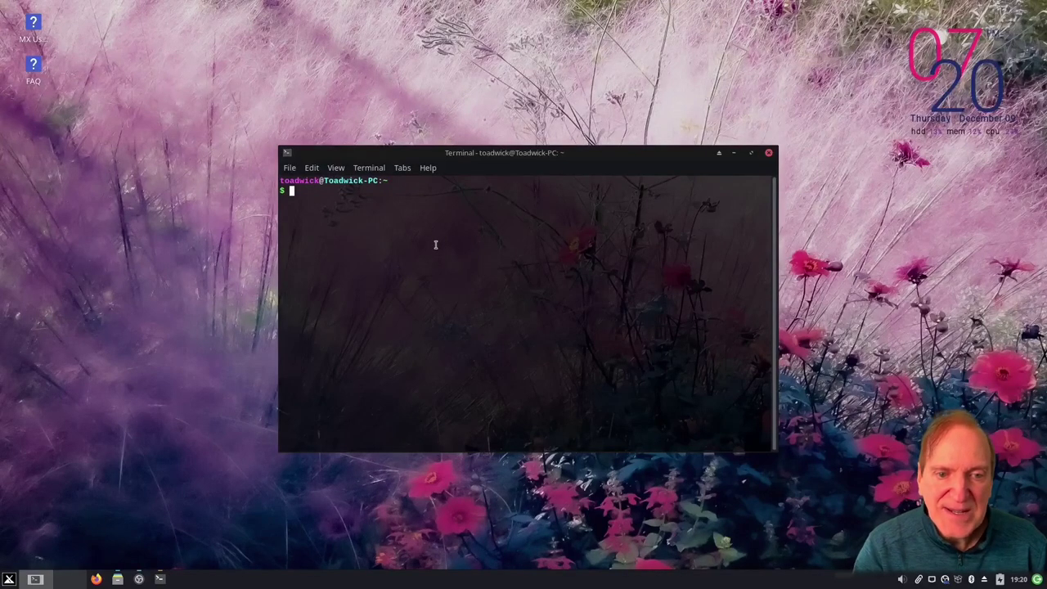
pyautogui.write('uname ')
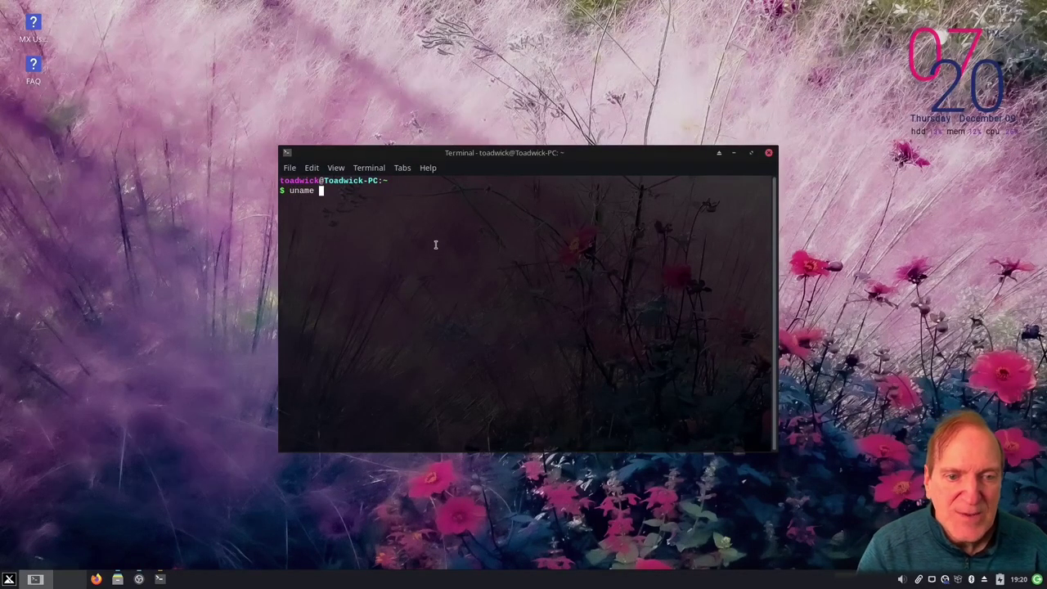
pyautogui.write('-r')
pyautogui.press('Return')
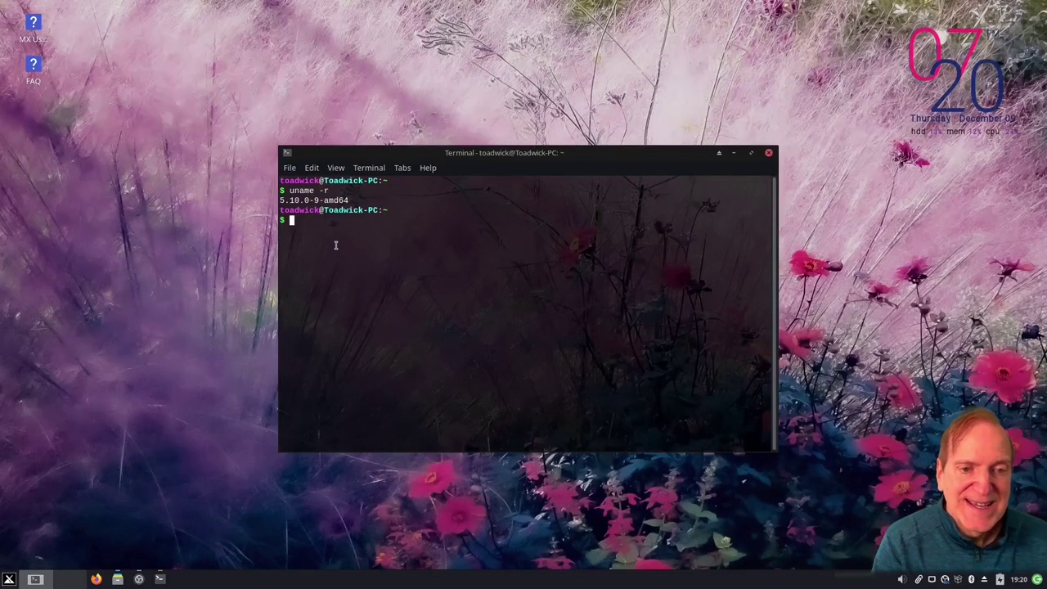
pyautogui.write('neof')
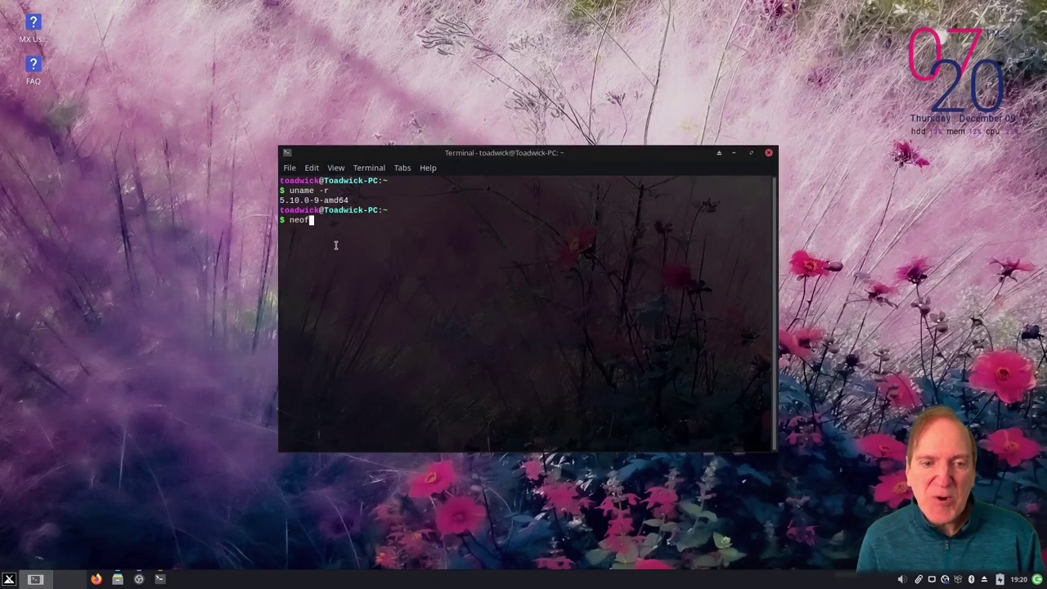
pyautogui.write('etch')
pyautogui.press('Return')
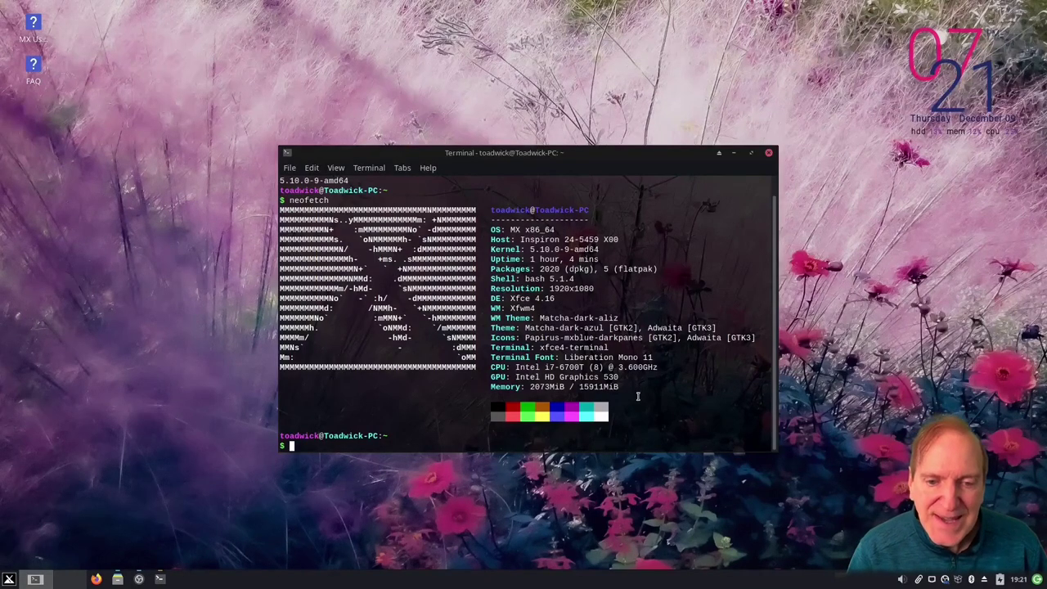
# Step: Browse All Applications in the Whisker menu, close it, and open its panel button's context menu
pyautogui.press('super')
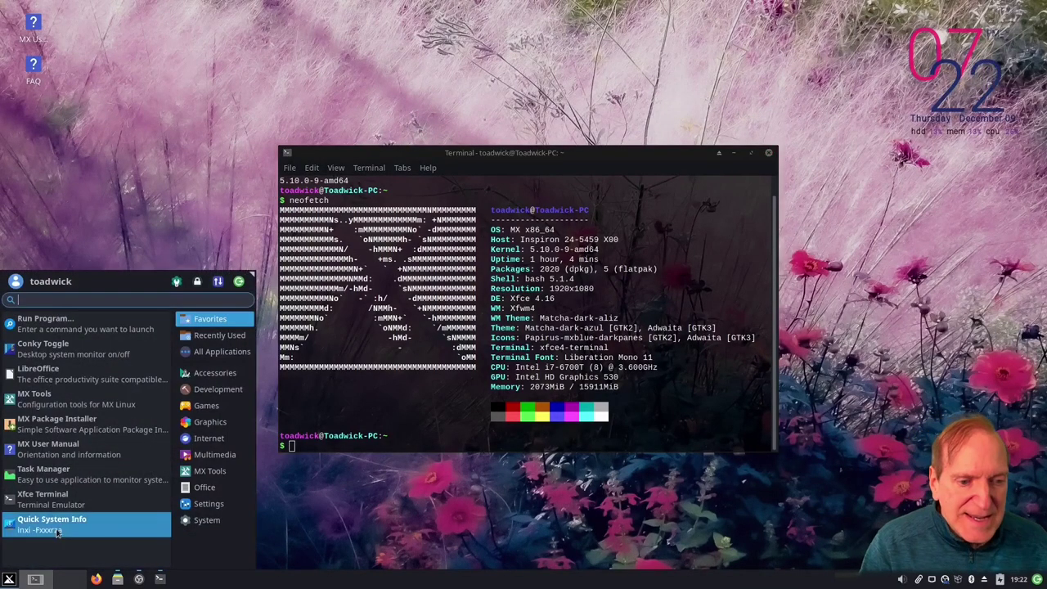
pyautogui.click(212, 352)
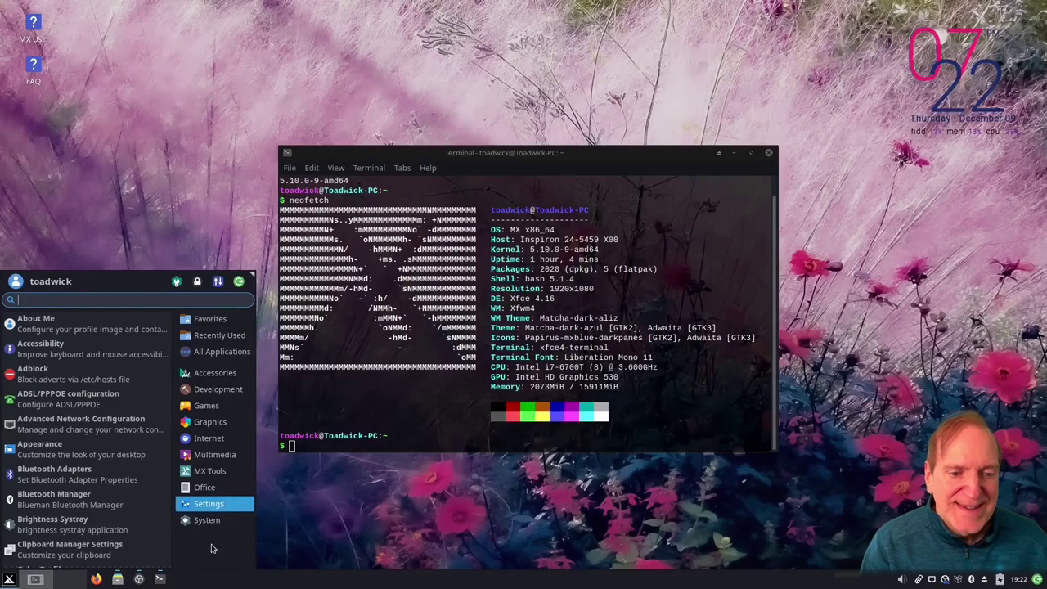
pyautogui.click(9, 579)
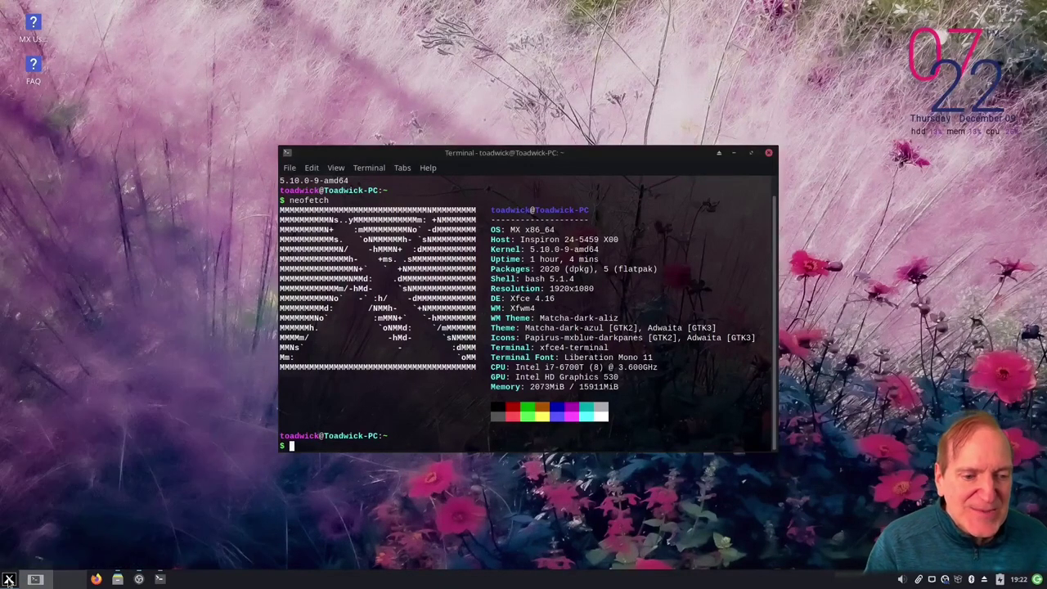
pyautogui.rightClick(9, 579)
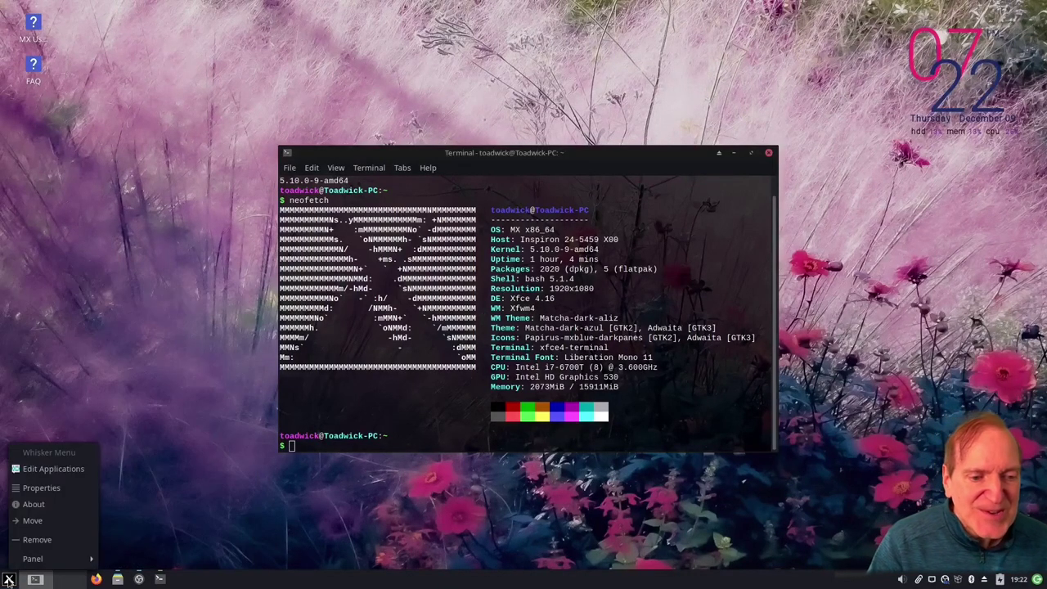
# Step: Open the Whisker Menu properties dialog and close the terminal window
pyautogui.click(40, 489)
pyautogui.moveTo(467, 140); pyautogui.dragTo(214, 146)
pyautogui.click(772, 156)
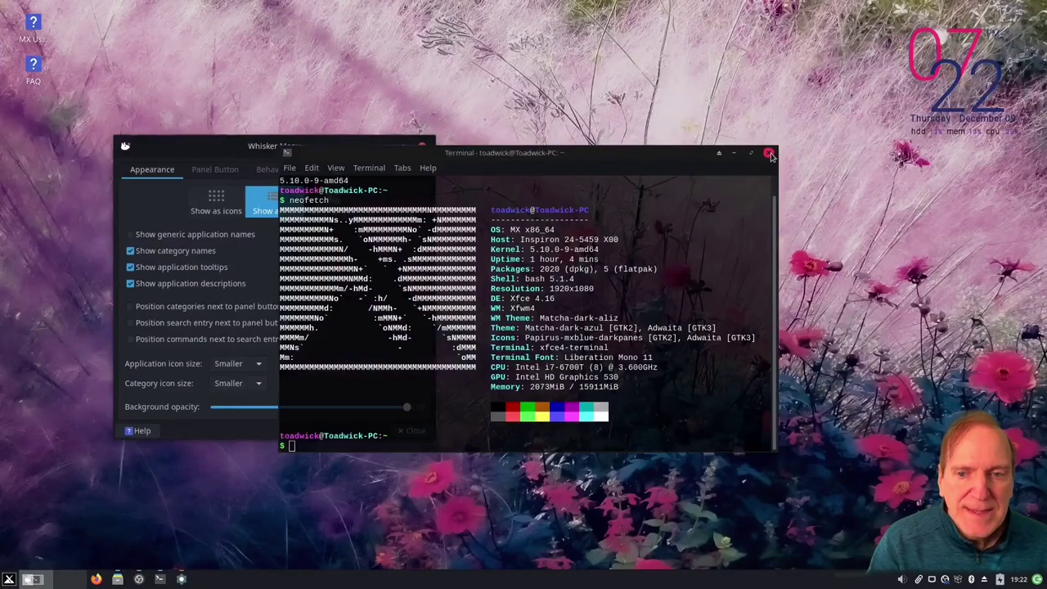
pyautogui.click(772, 156)
pyautogui.moveTo(318, 149); pyautogui.dragTo(387, 143)
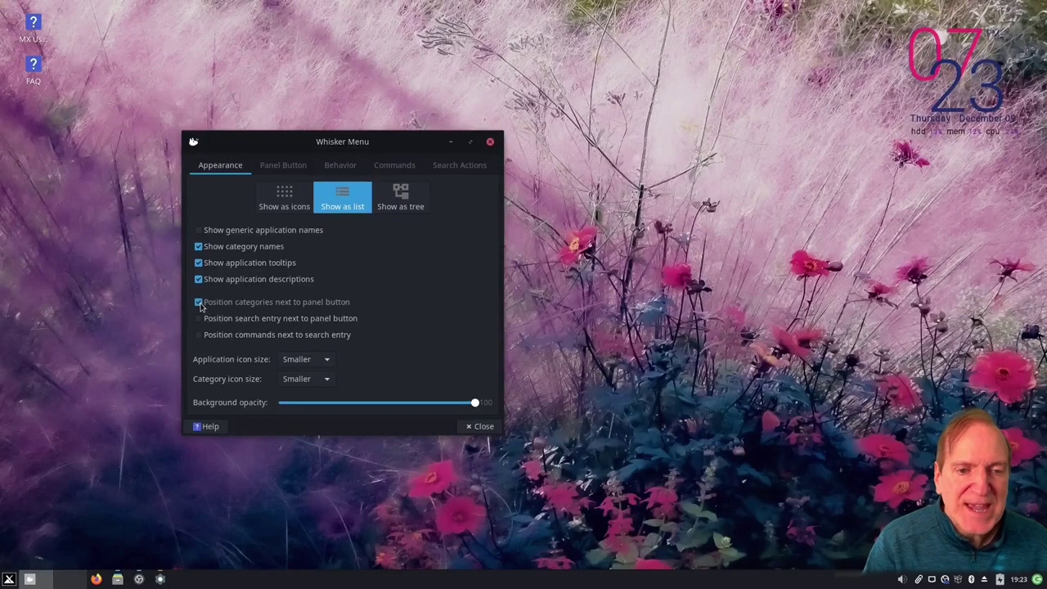
# Step: Preview the new menu layout by browsing the Graphics category, then close the menu
pyautogui.click(8, 579)
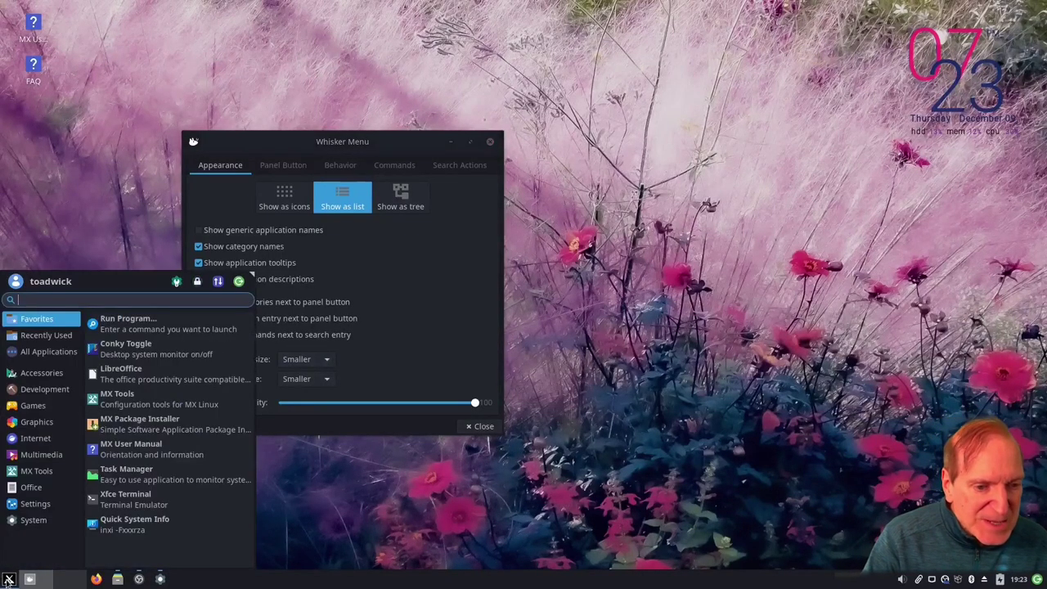
pyautogui.click(26, 422)
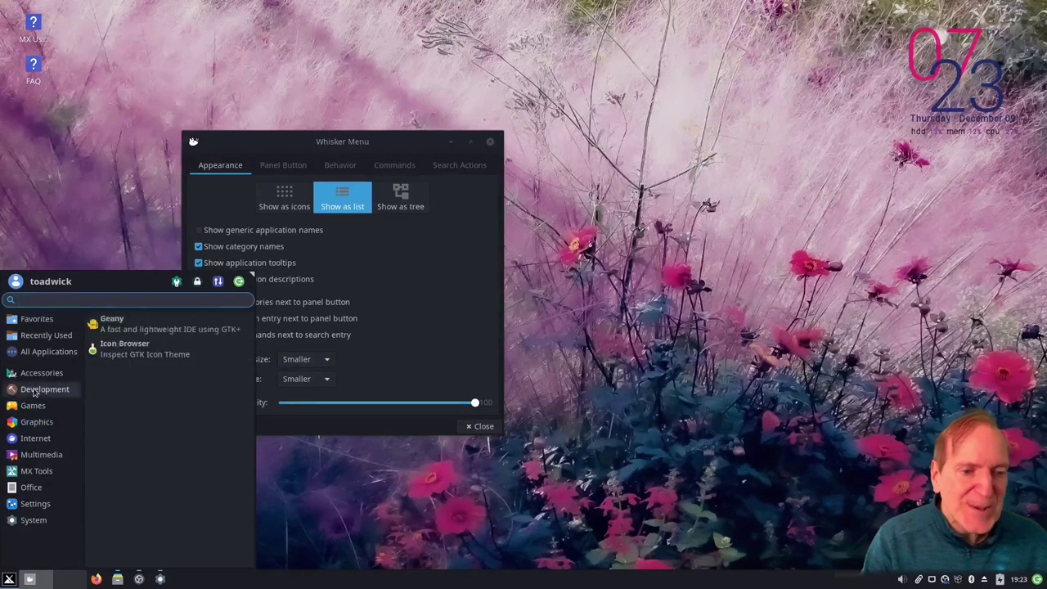
pyautogui.moveTo(41, 335)
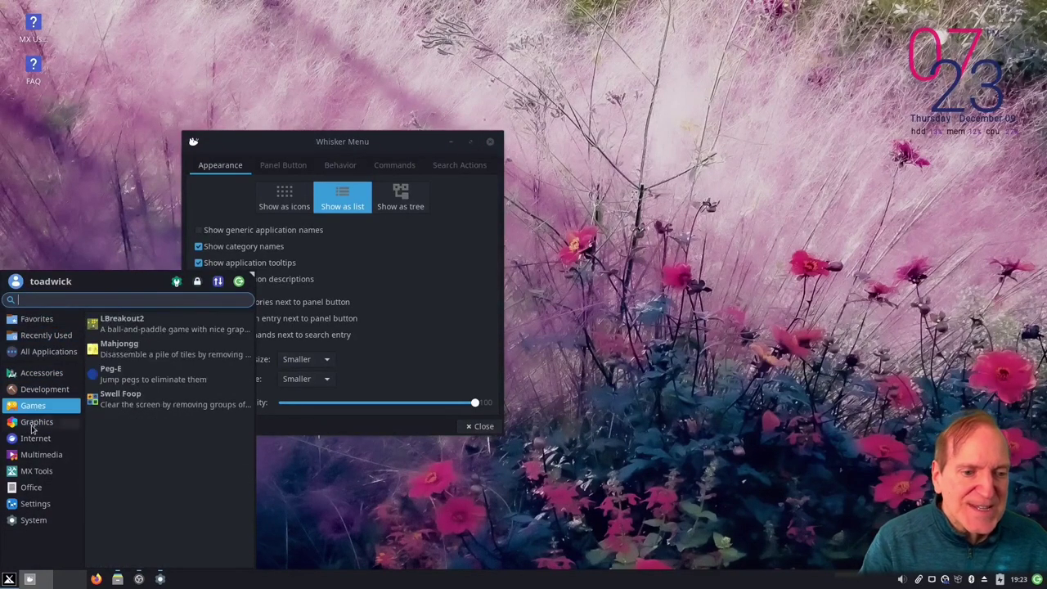
pyautogui.moveTo(32, 491)
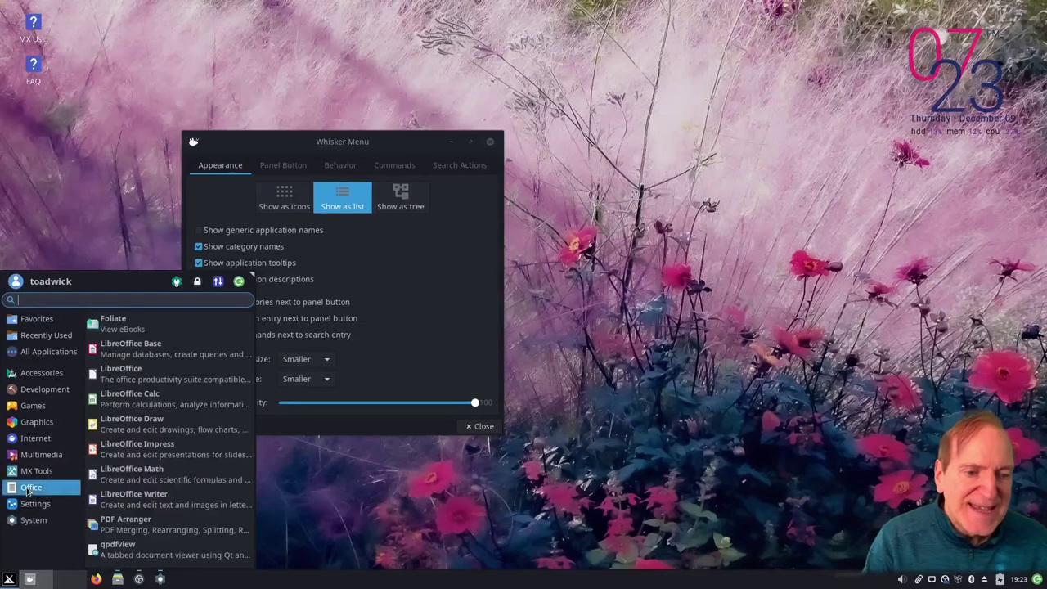
pyautogui.click(362, 275)
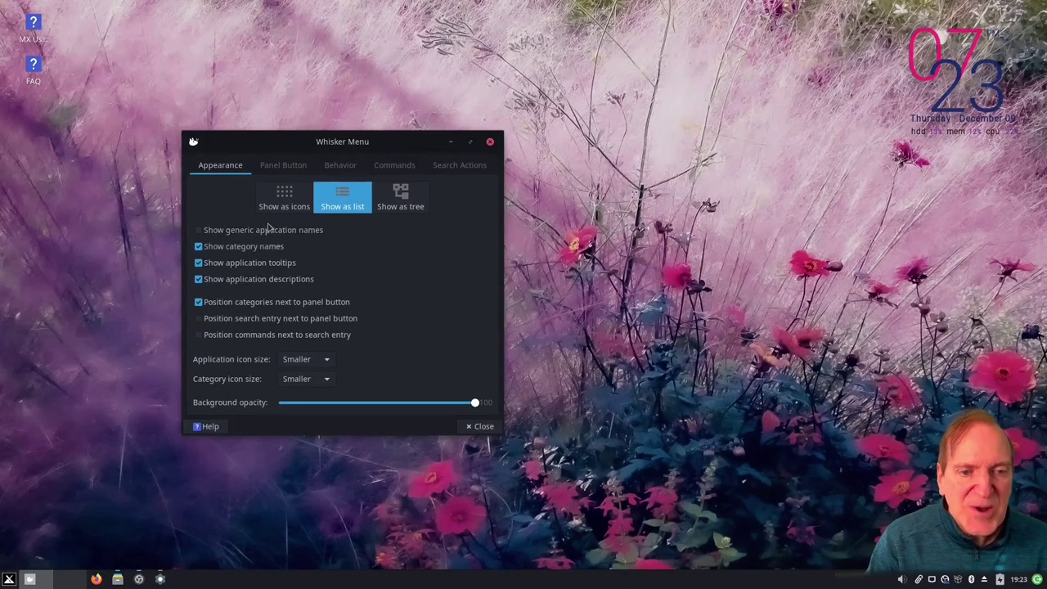
# Step: Review the Panel Button, Behavior, Commands and Search Actions pages, then close the settings
pyautogui.click(273, 167)
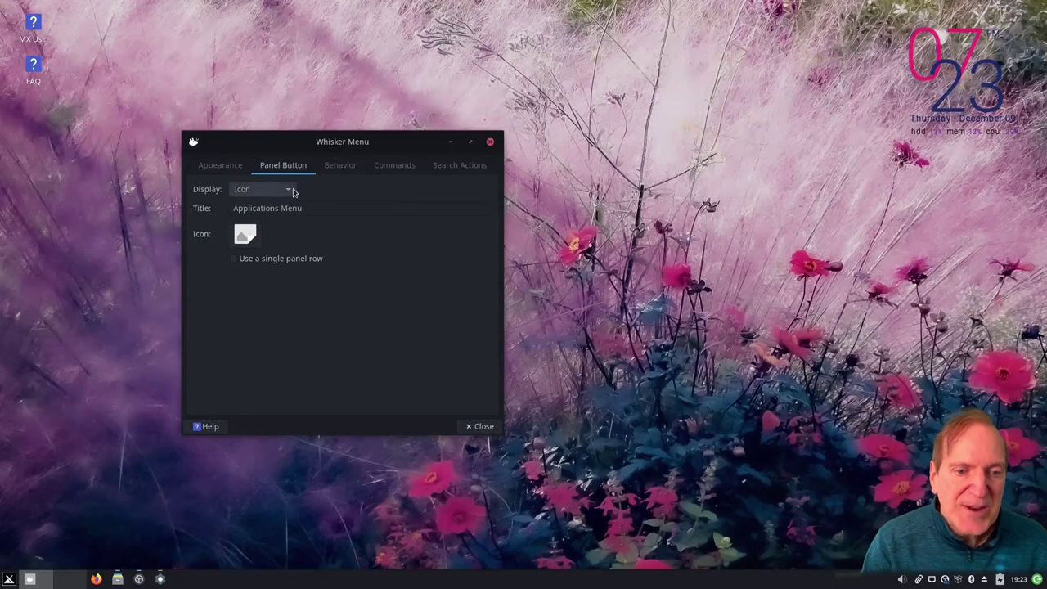
pyautogui.click(334, 167)
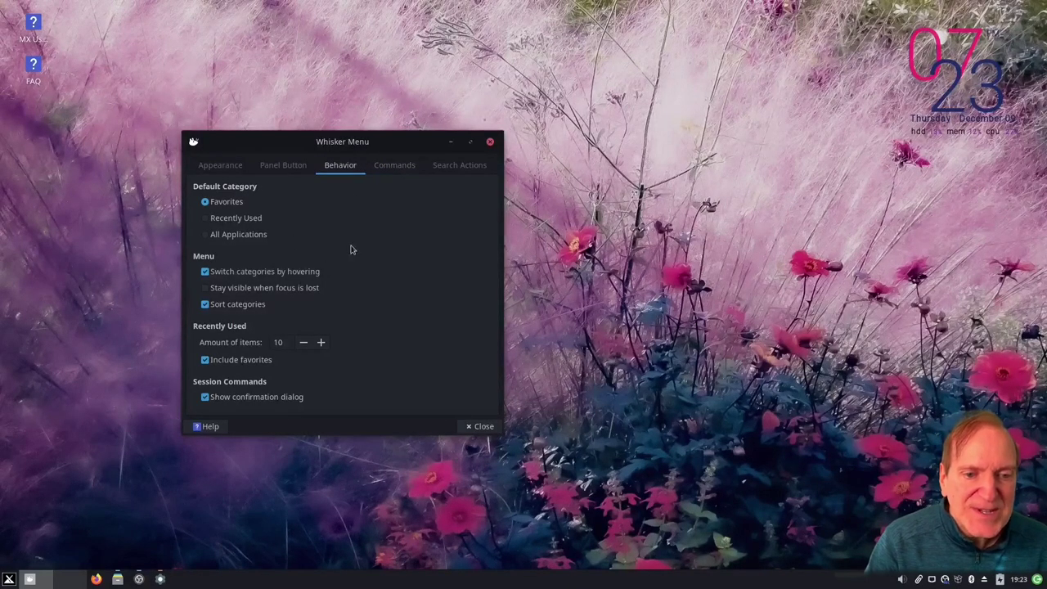
pyautogui.click(394, 166)
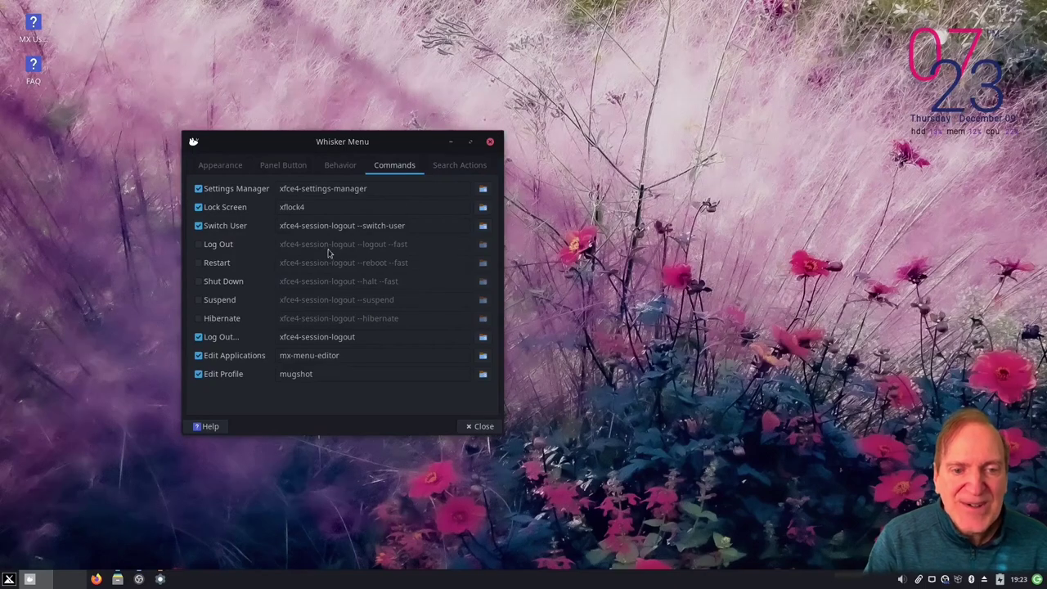
pyautogui.click(471, 166)
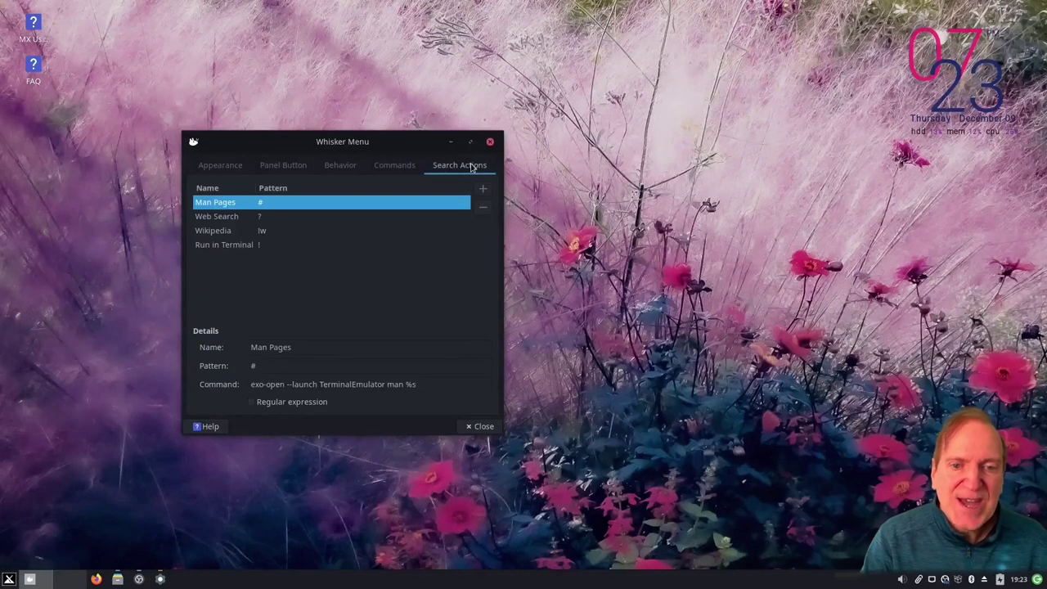
pyautogui.click(466, 426)
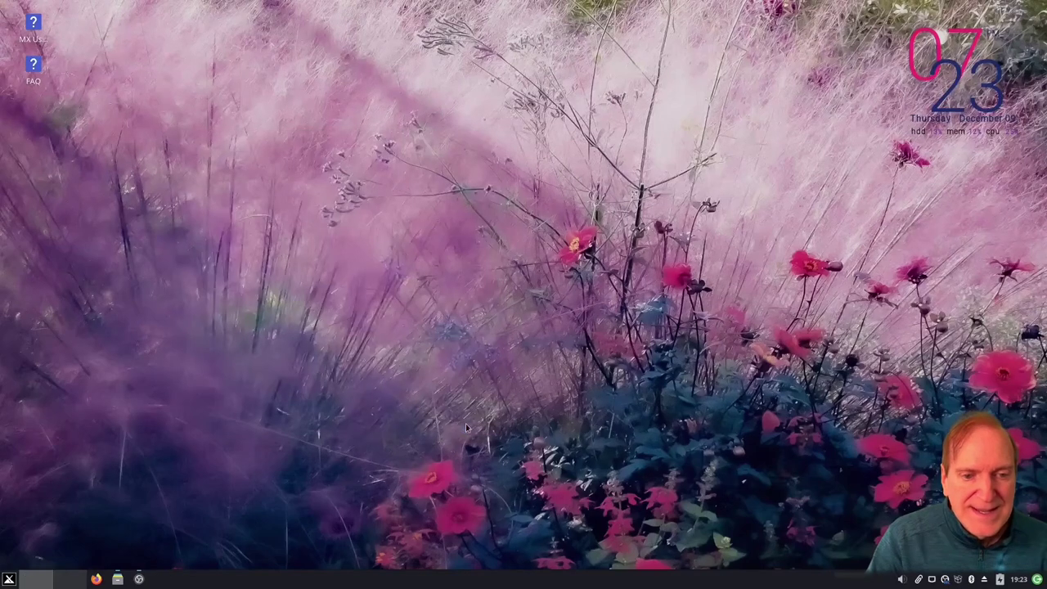
# Step: Open Panel Preferences and nudge the row size down four pixels, then back to 35
pyautogui.rightClick(372, 584)
pyautogui.moveTo(394, 563)
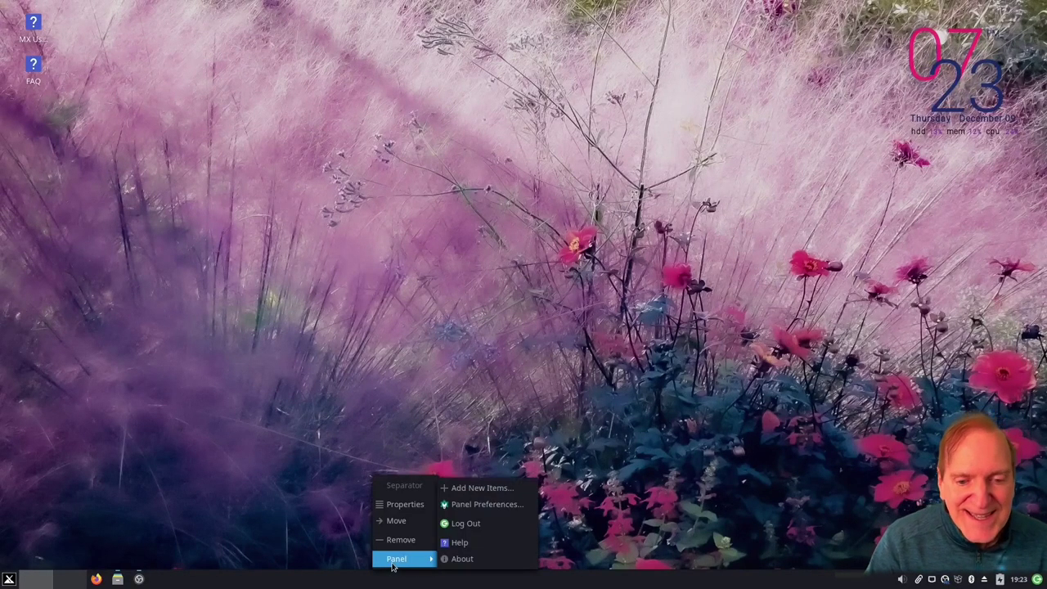
pyautogui.click(473, 509)
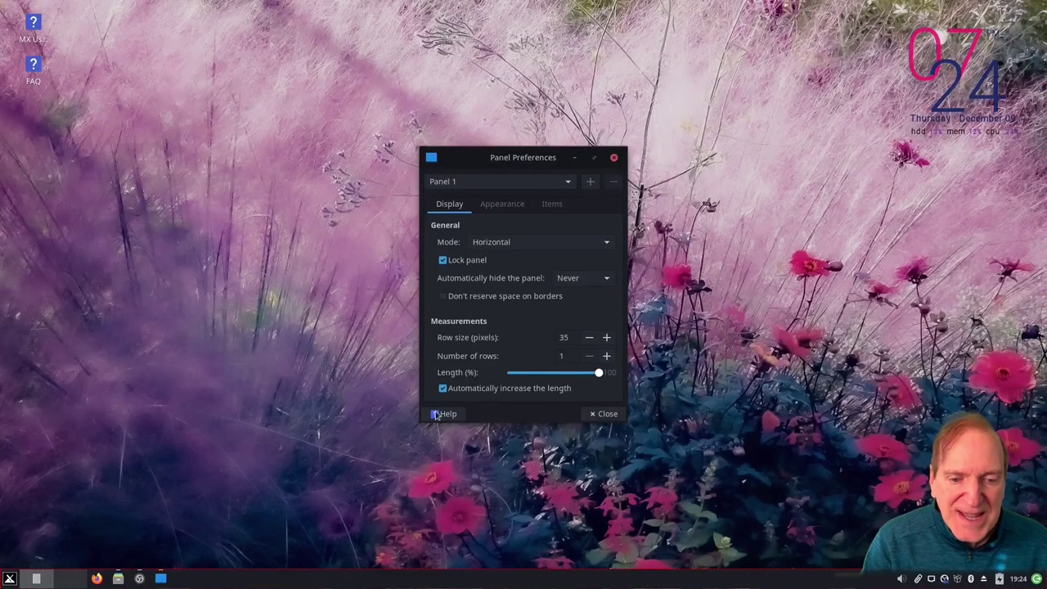
pyautogui.click(592, 342)
pyautogui.click(591, 342)
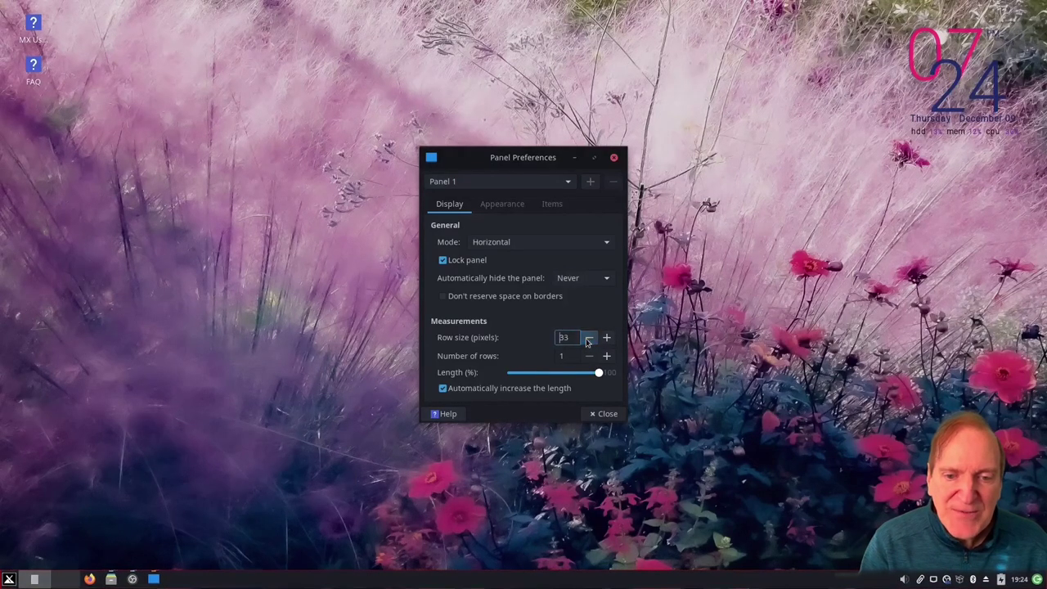
pyautogui.click(589, 341)
pyautogui.click(589, 341)
pyautogui.click(588, 342)
pyautogui.click(607, 338)
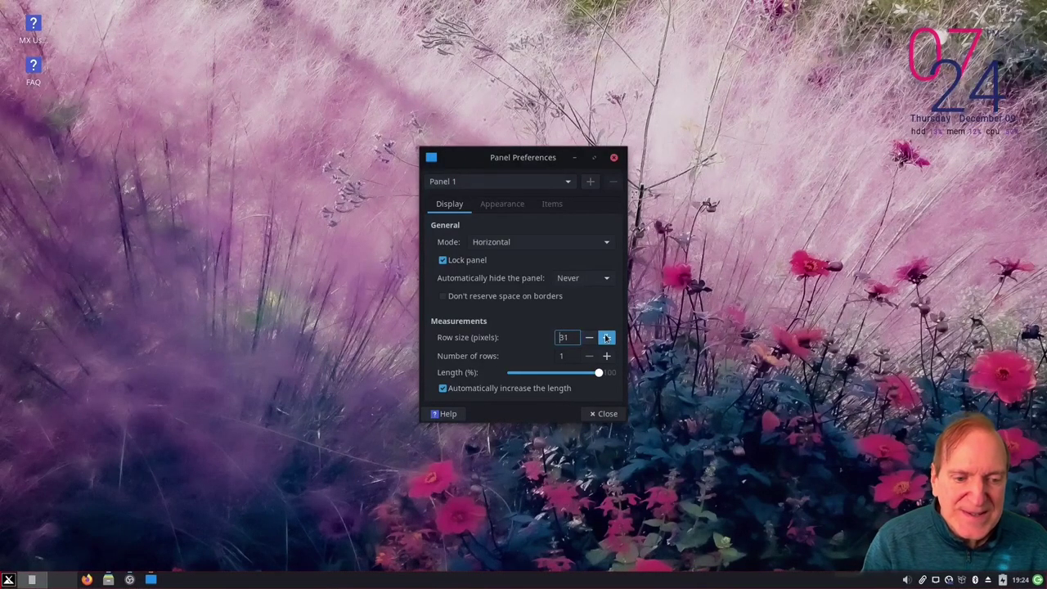
pyautogui.click(607, 338)
pyautogui.click(606, 338)
pyautogui.click(607, 338)
pyautogui.click(606, 338)
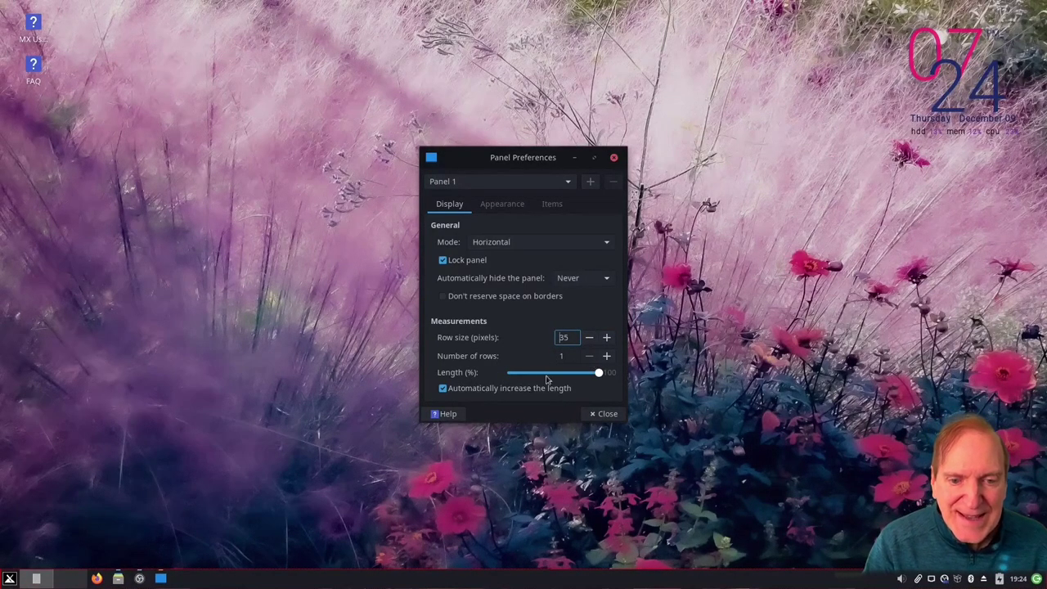
# Step: Shorten the panel, unlock it, slide it to centre and back, then restore full length
pyautogui.moveTo(599, 373); pyautogui.dragTo(575, 377)
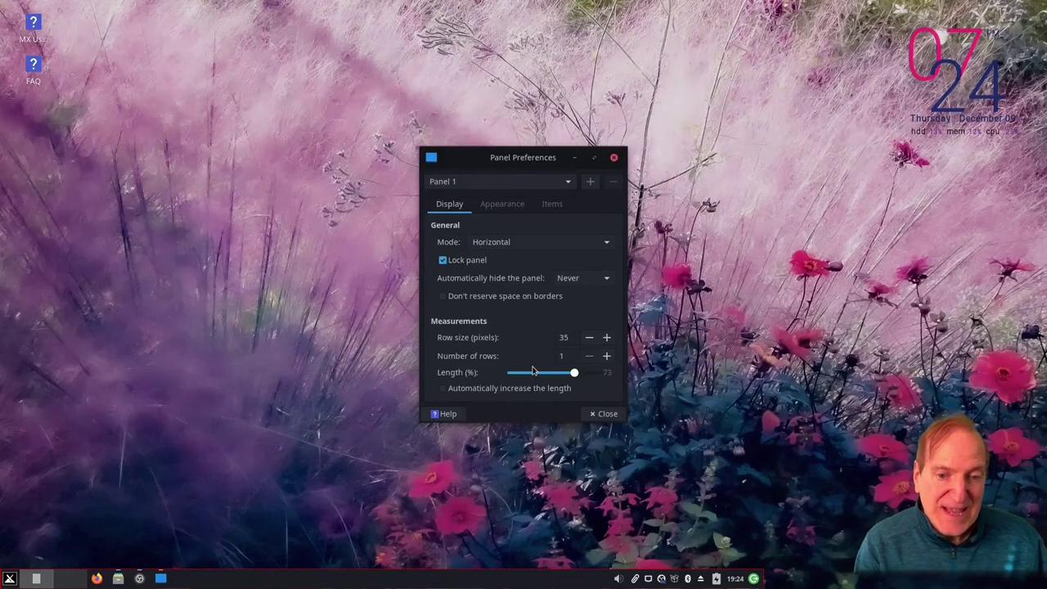
pyautogui.click(446, 388)
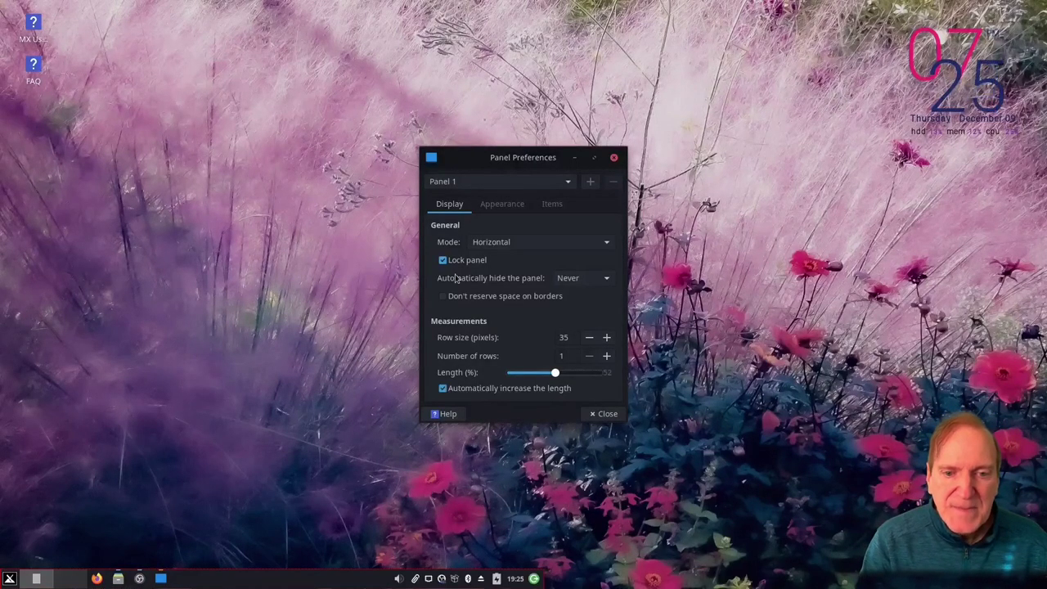
pyautogui.click(443, 260)
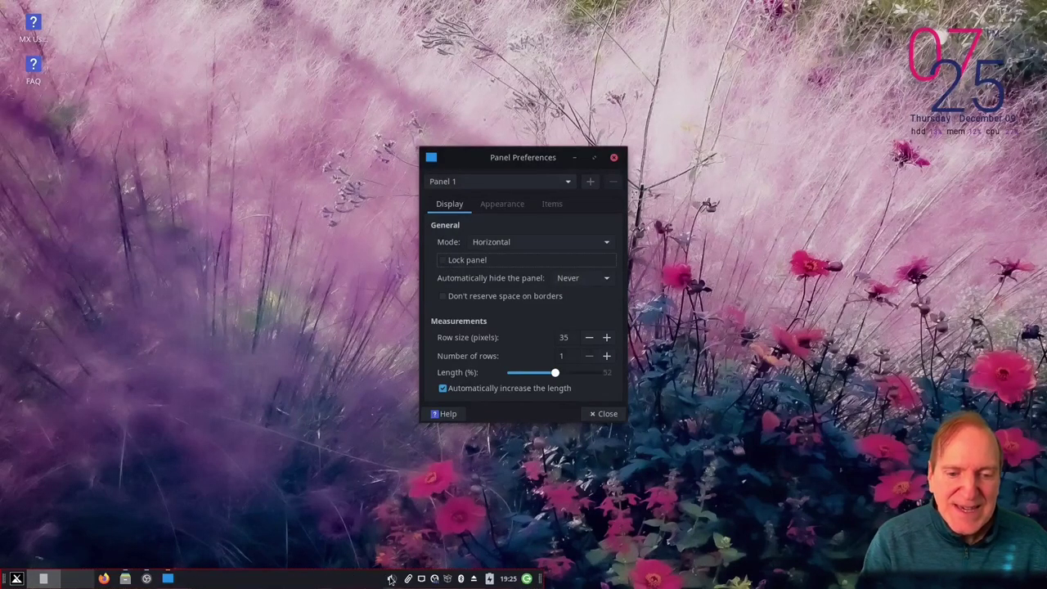
pyautogui.moveTo(540, 579); pyautogui.dragTo(806, 581)
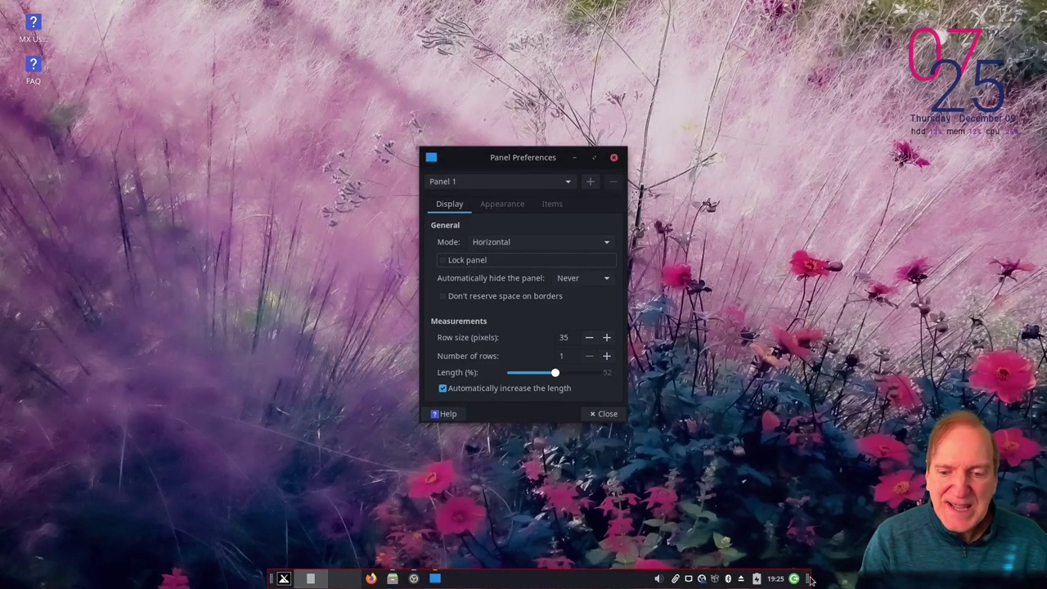
pyautogui.moveTo(808, 579); pyautogui.dragTo(540, 579)
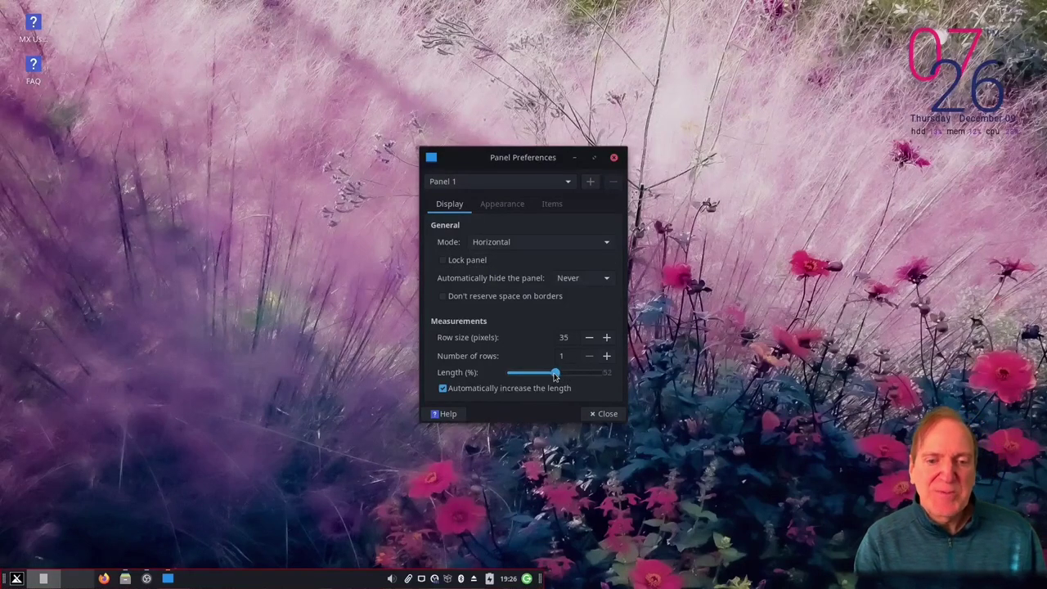
pyautogui.moveTo(556, 375); pyautogui.dragTo(605, 381)
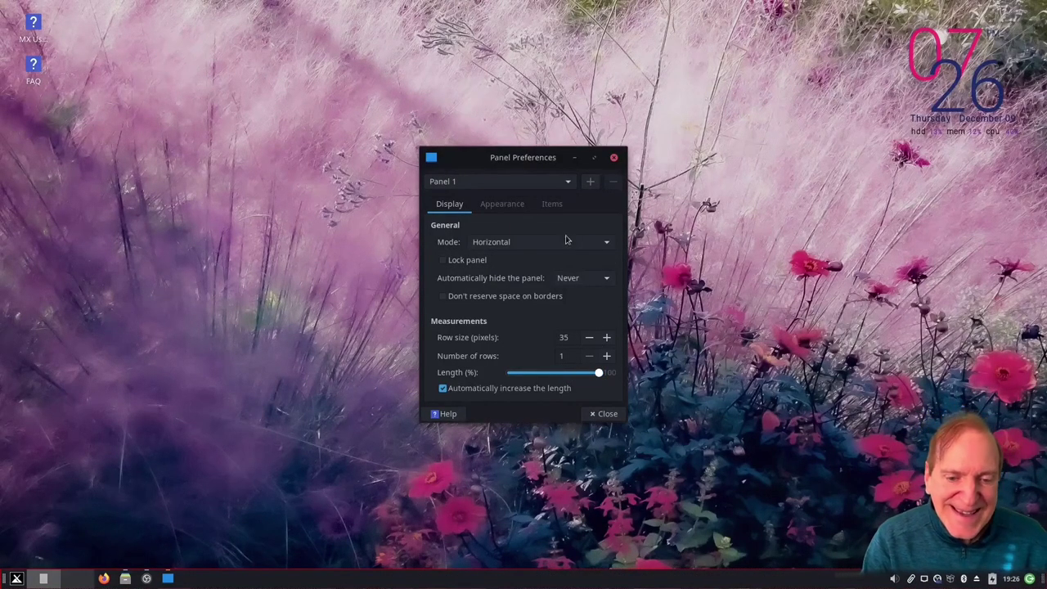
# Step: Toggle the panel's Dark mode on and back off, then view the Items list
pyautogui.click(508, 205)
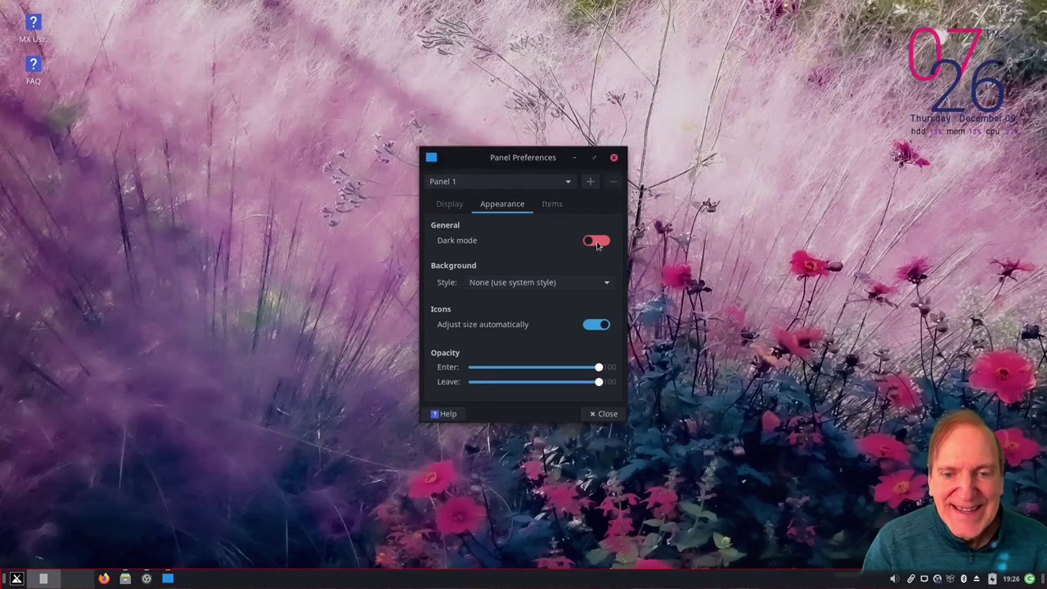
pyautogui.click(597, 242)
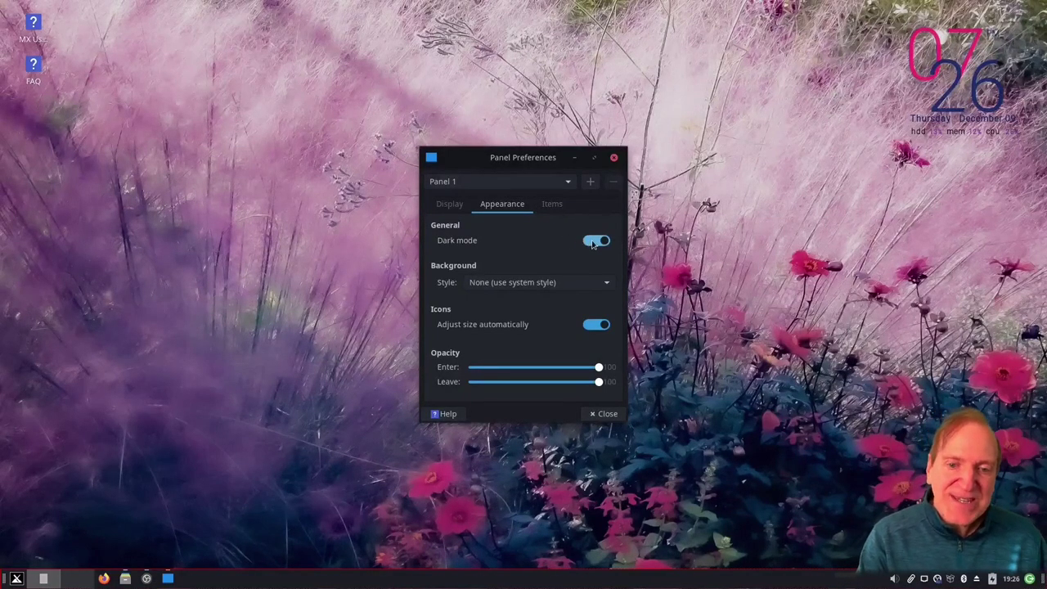
pyautogui.click(589, 242)
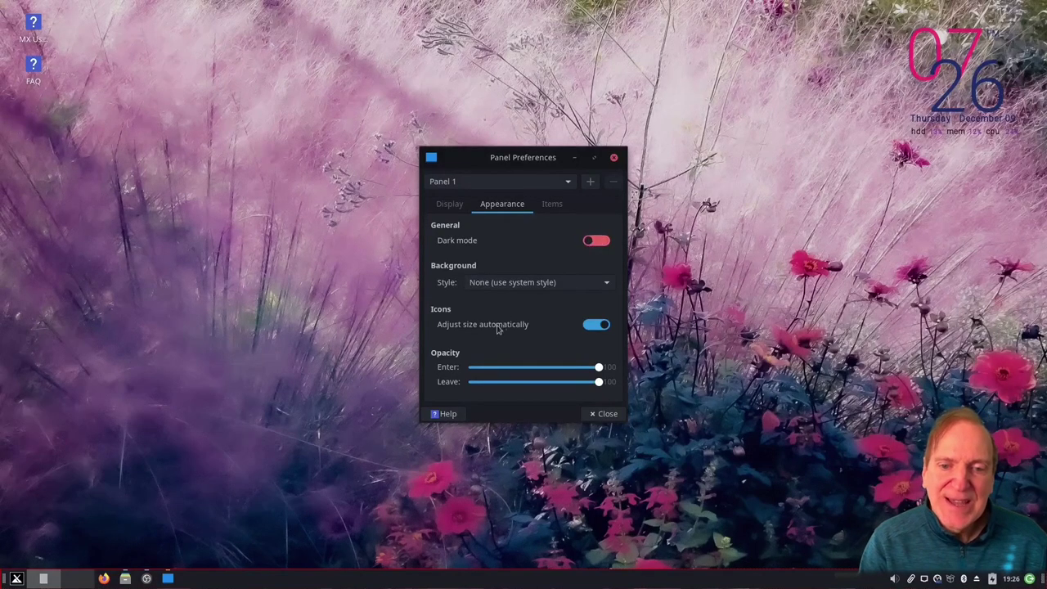
pyautogui.click(552, 205)
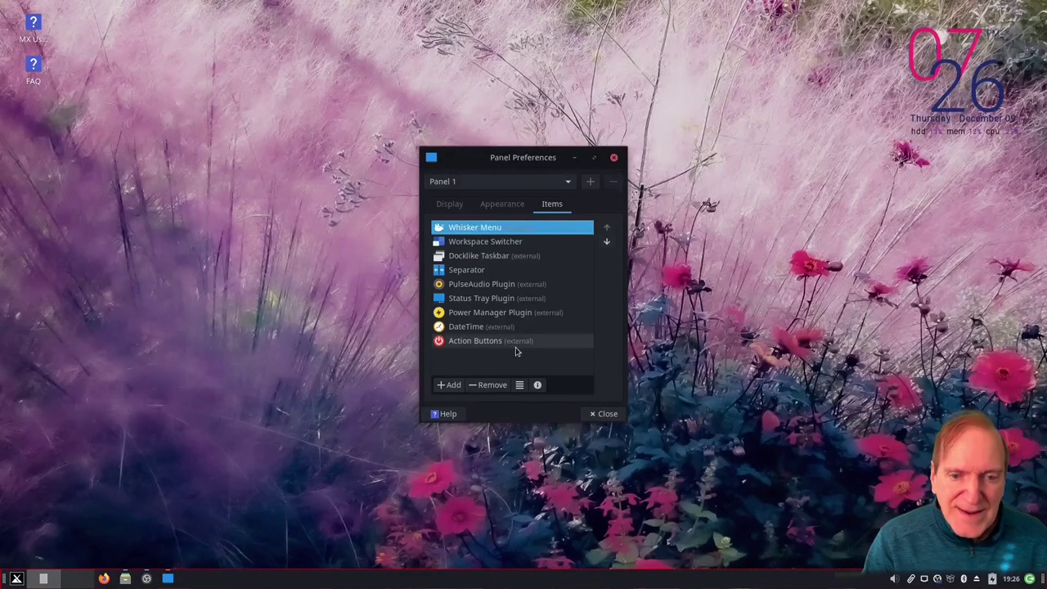
# Step: Add the Show Desktop item to Panel 1 from the item catalogue
pyautogui.click(448, 385)
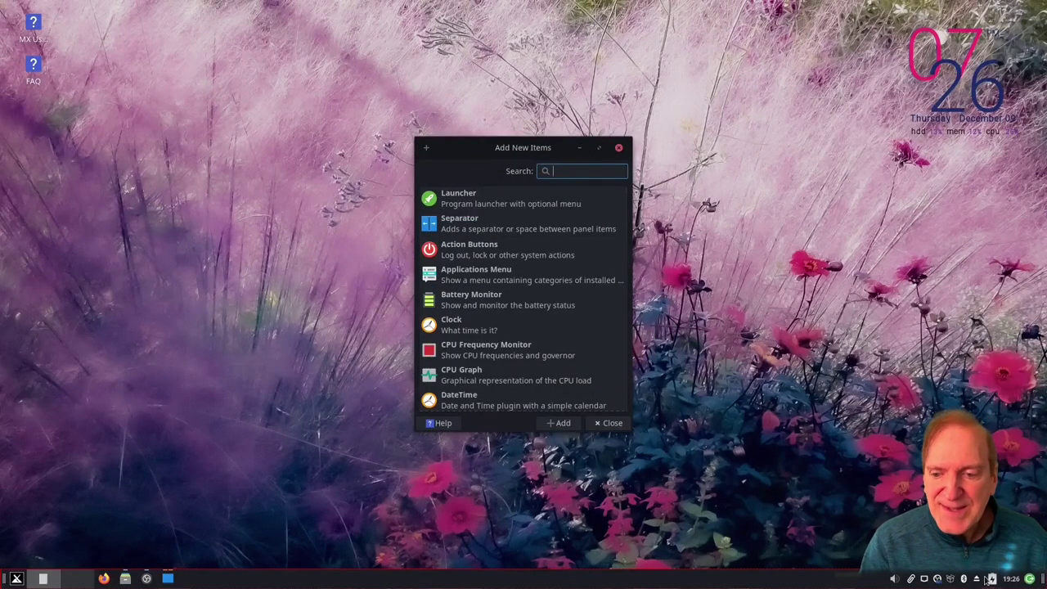
pyautogui.scroll(-4, 576, 255)
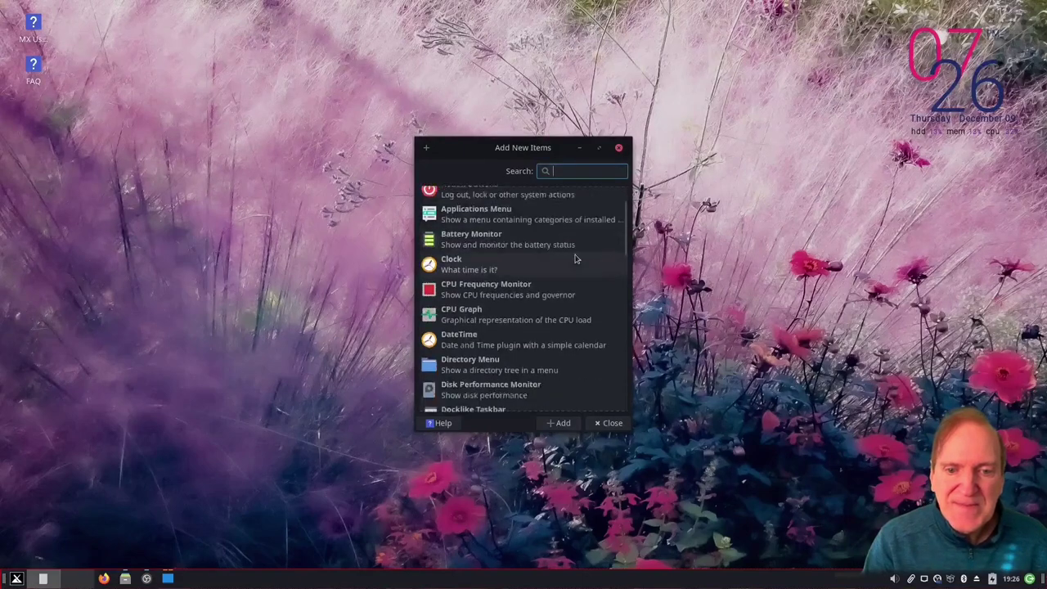
pyautogui.moveTo(626, 253); pyautogui.dragTo(636, 360)
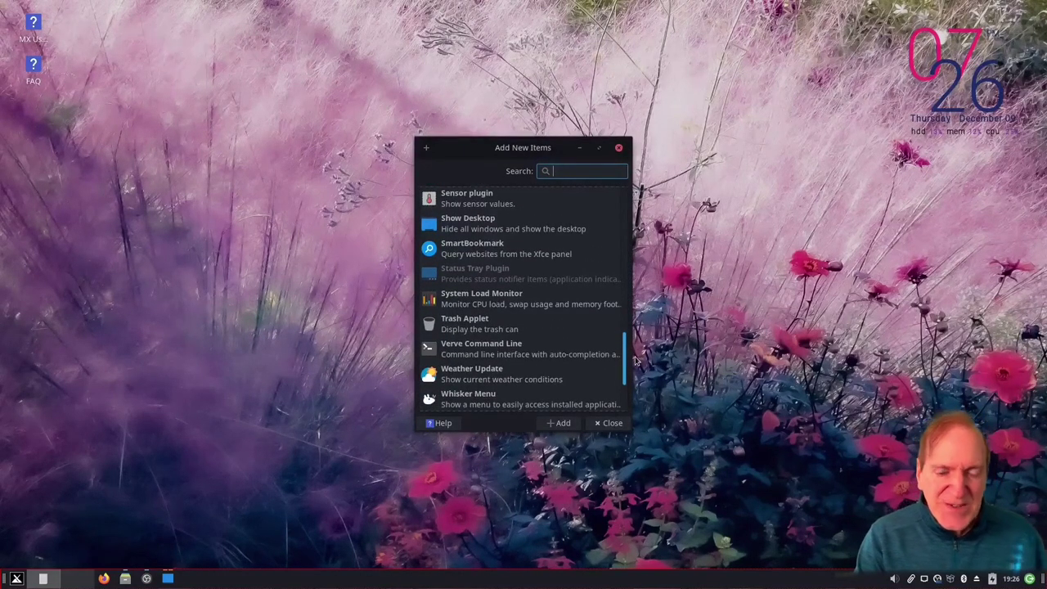
pyautogui.scroll(1, 531, 327)
pyautogui.click(455, 252)
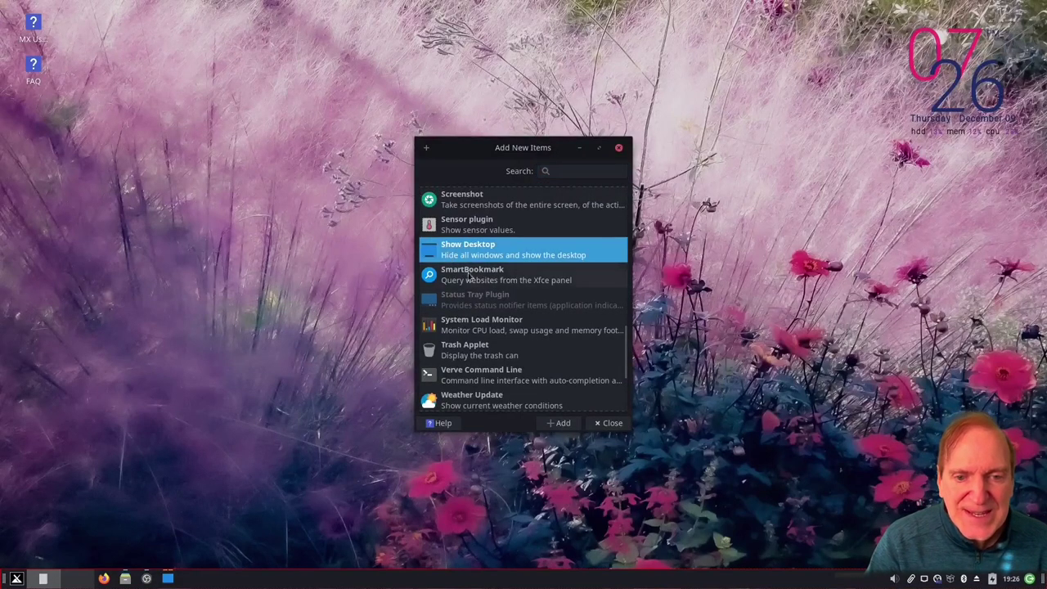
pyautogui.click(561, 423)
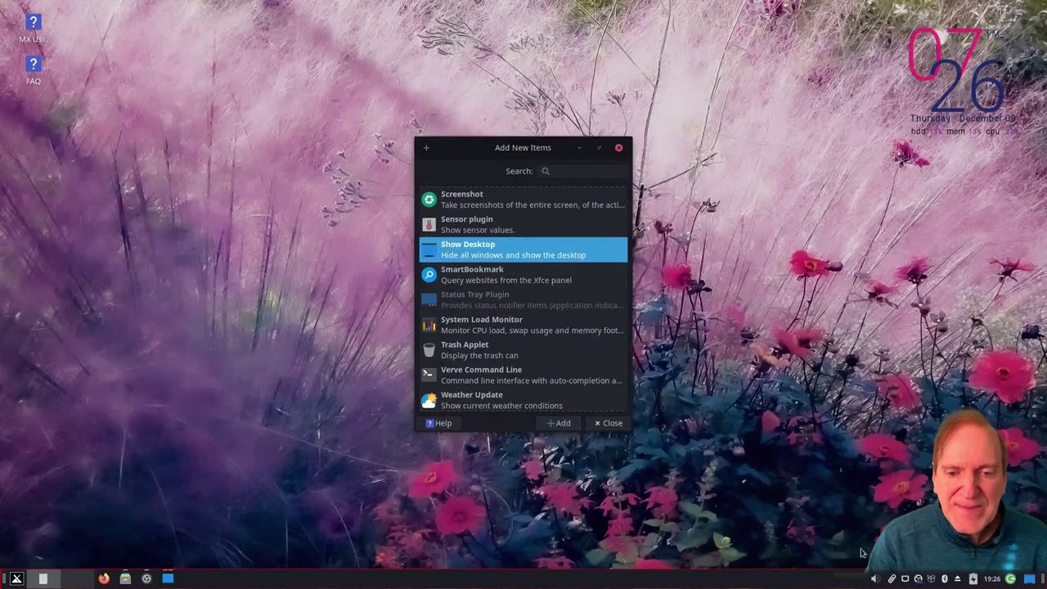
# Step: Close the catalogue and hide all windows with the new Show Desktop button
pyautogui.click(611, 424)
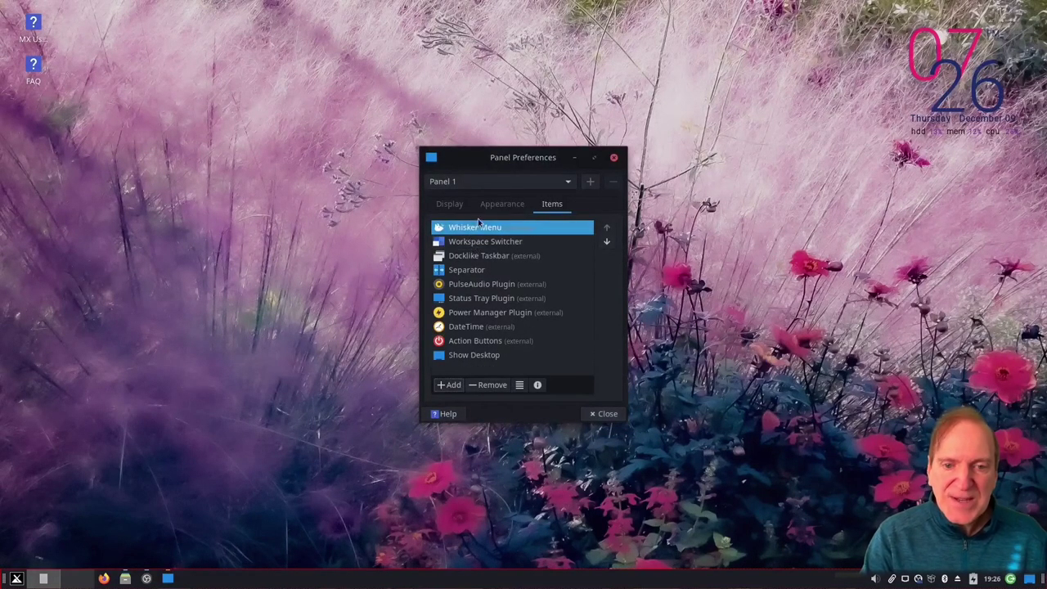
pyautogui.click(439, 205)
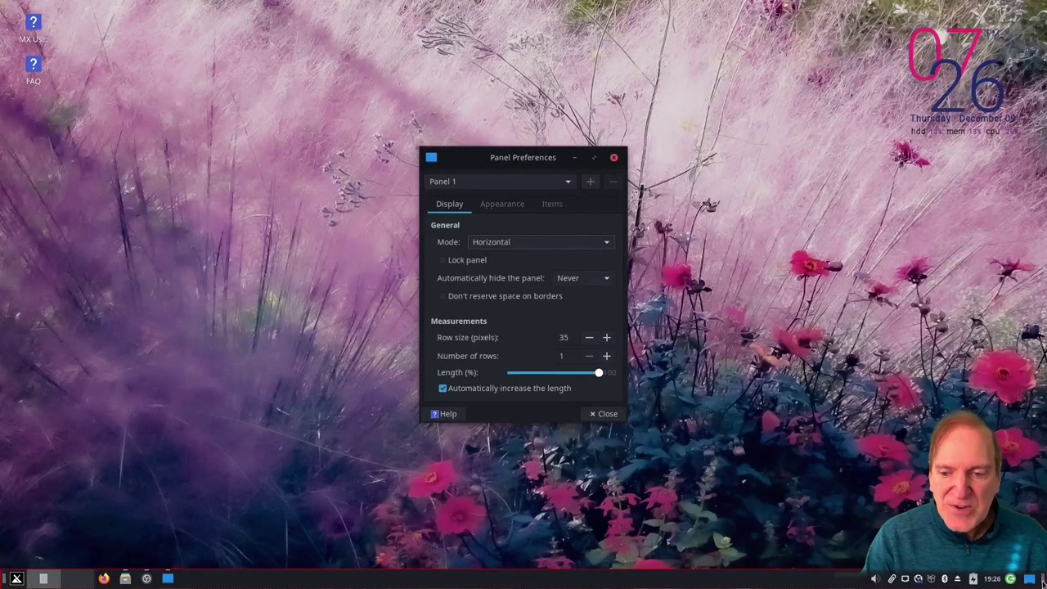
pyautogui.click(1029, 579)
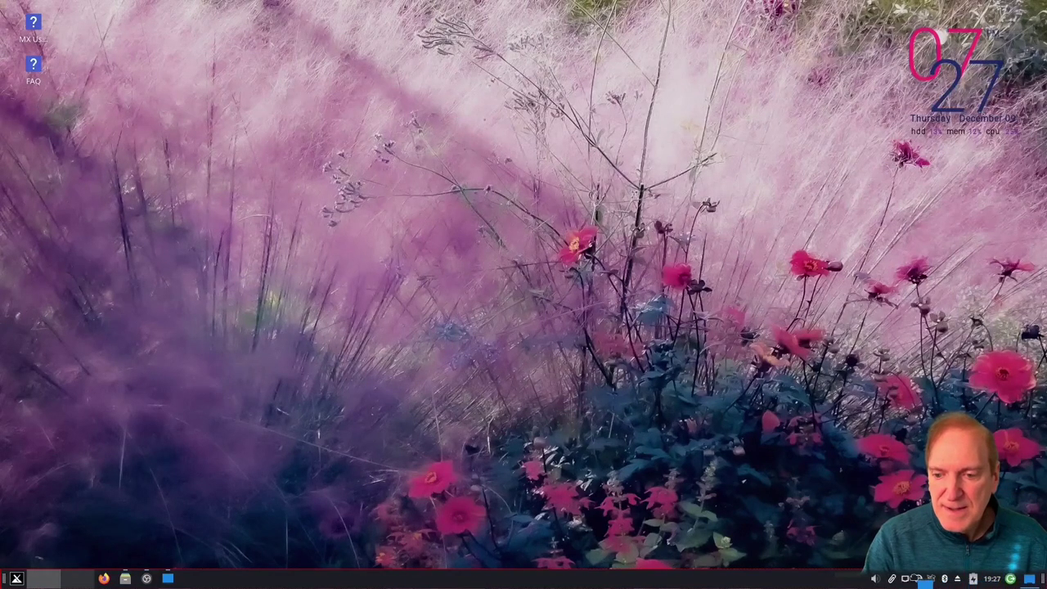
# Step: Restore the hidden windows and move the Show Desktop item to the panel's far right end
pyautogui.click(151, 578)
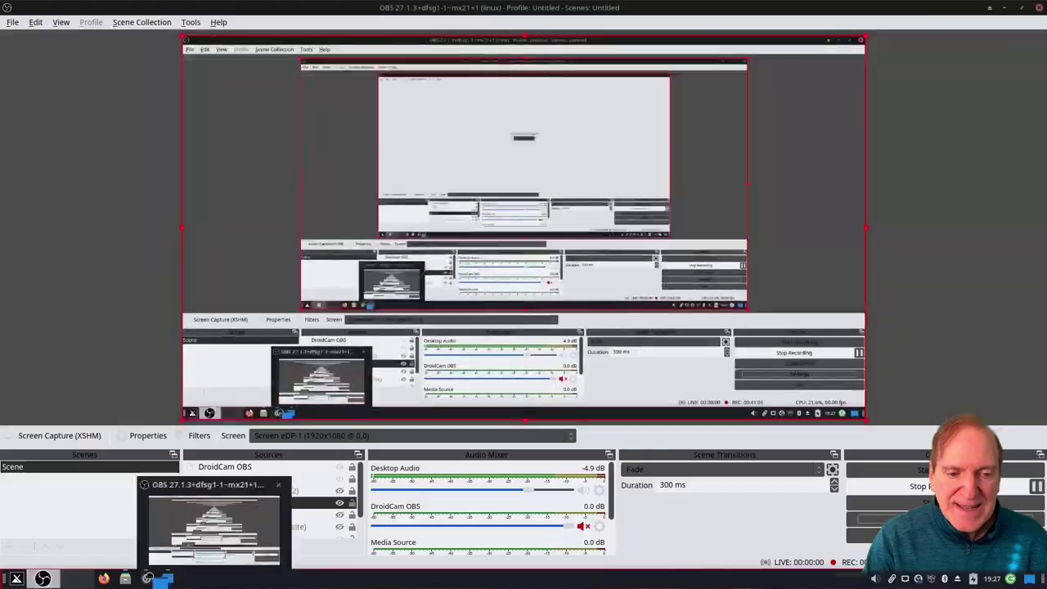
pyautogui.click(125, 579)
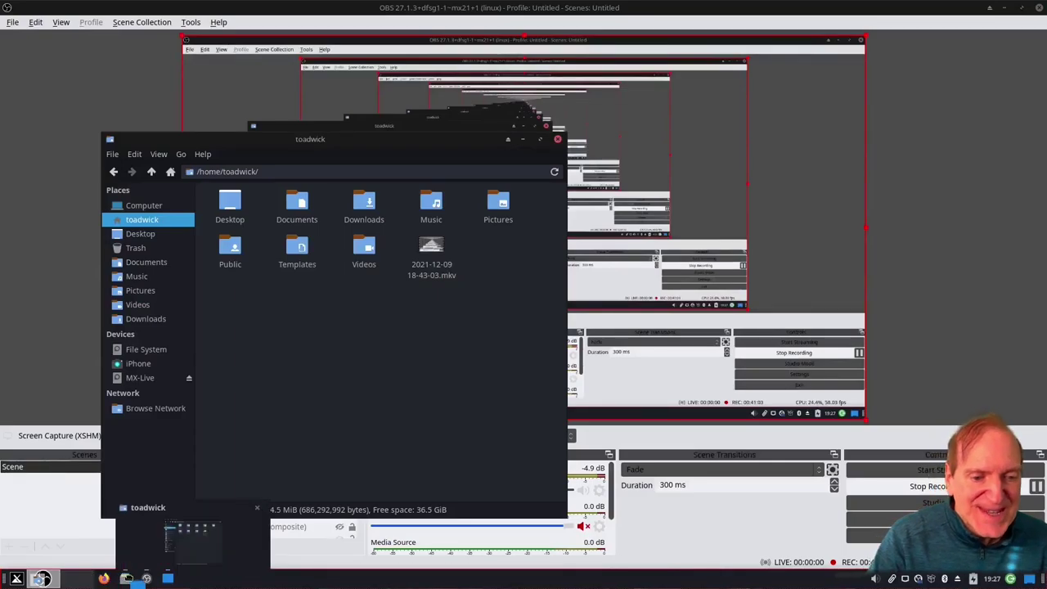
pyautogui.click(187, 579)
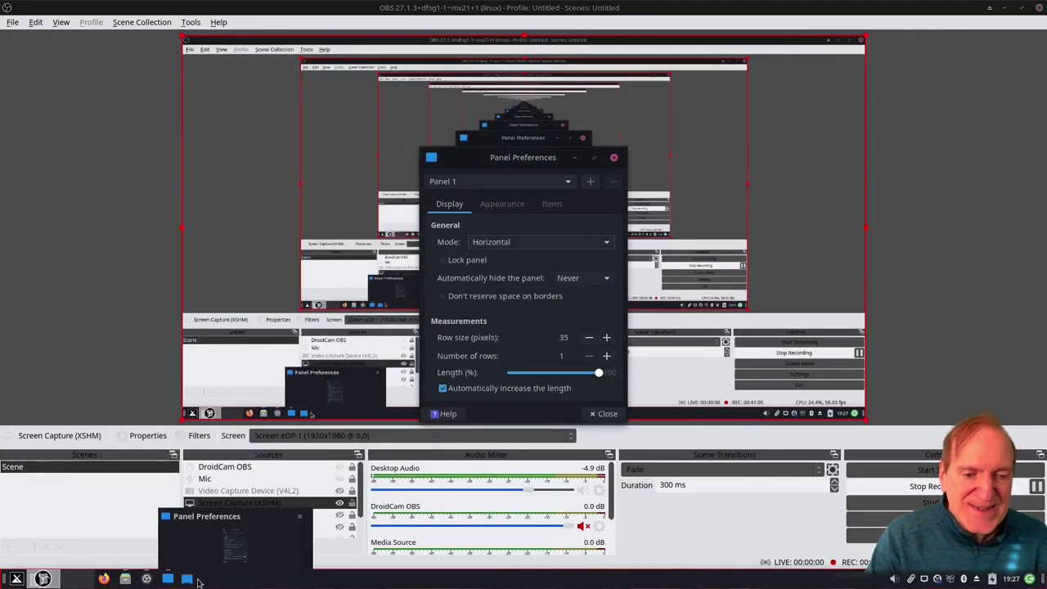
pyautogui.rightClick(187, 580)
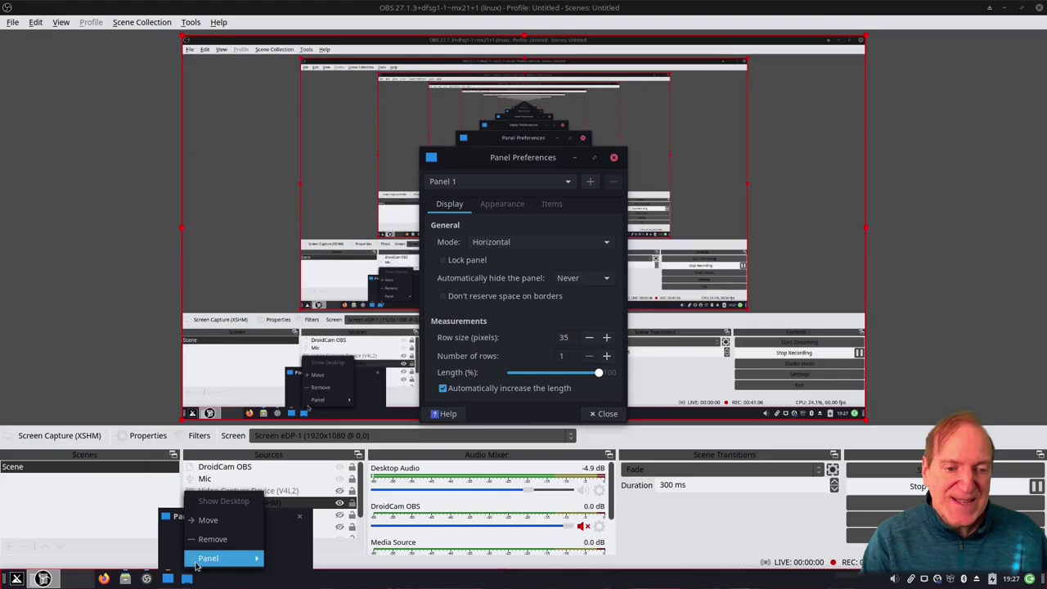
pyautogui.click(208, 521)
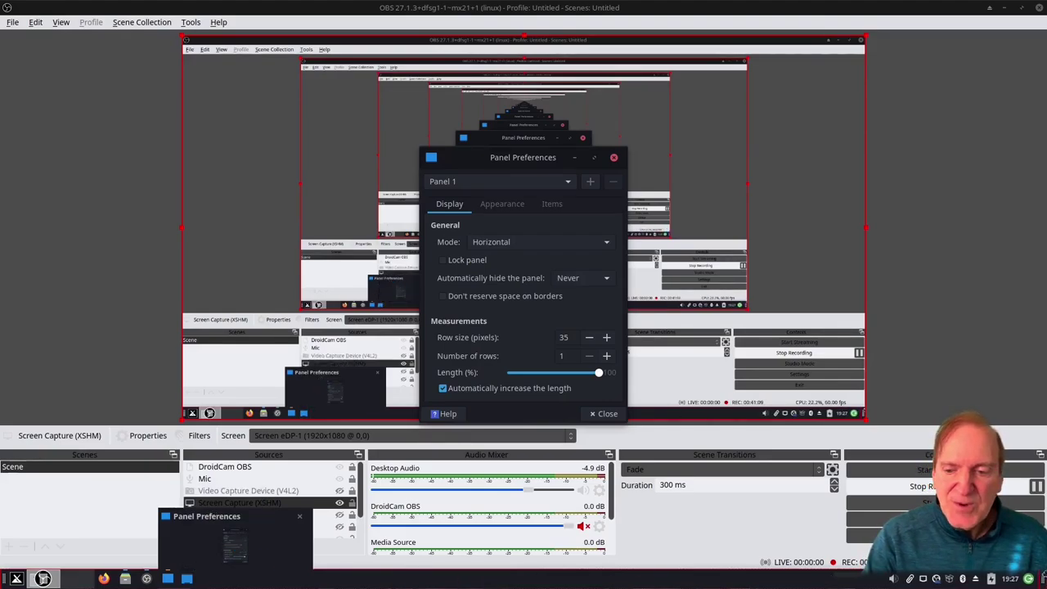
pyautogui.click(1029, 577)
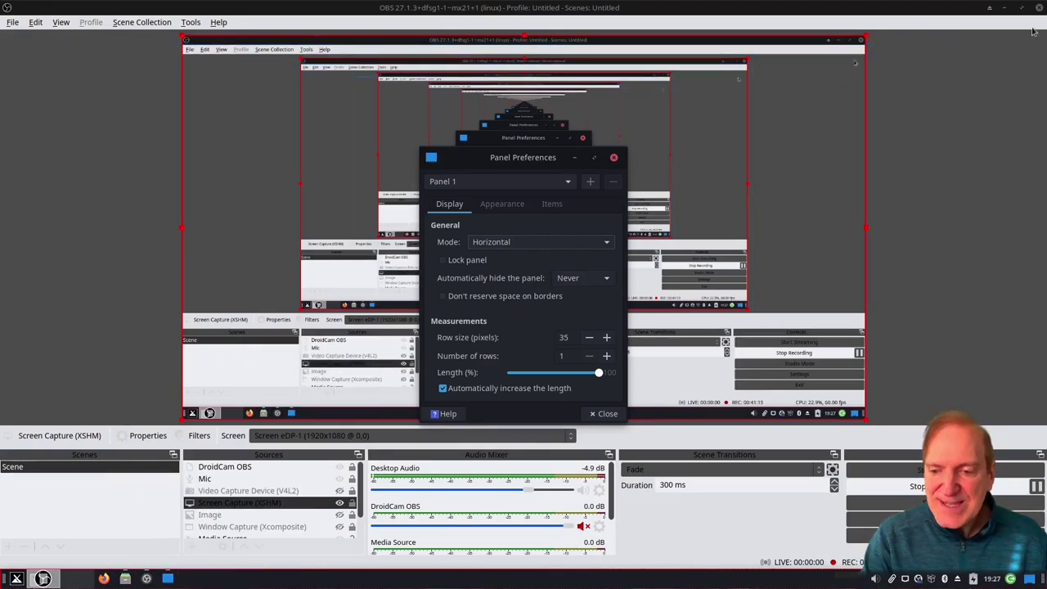
# Step: Minimise OBS, move Panel Preferences aside, tick Lock panel and close the dialog
pyautogui.click(1006, 8)
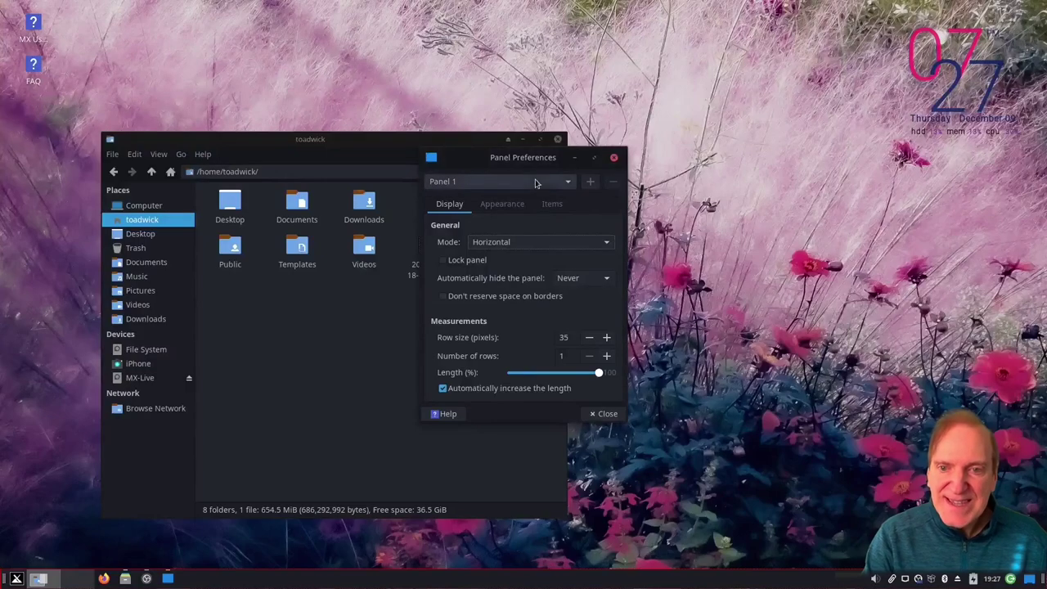
pyautogui.moveTo(536, 161); pyautogui.dragTo(733, 215)
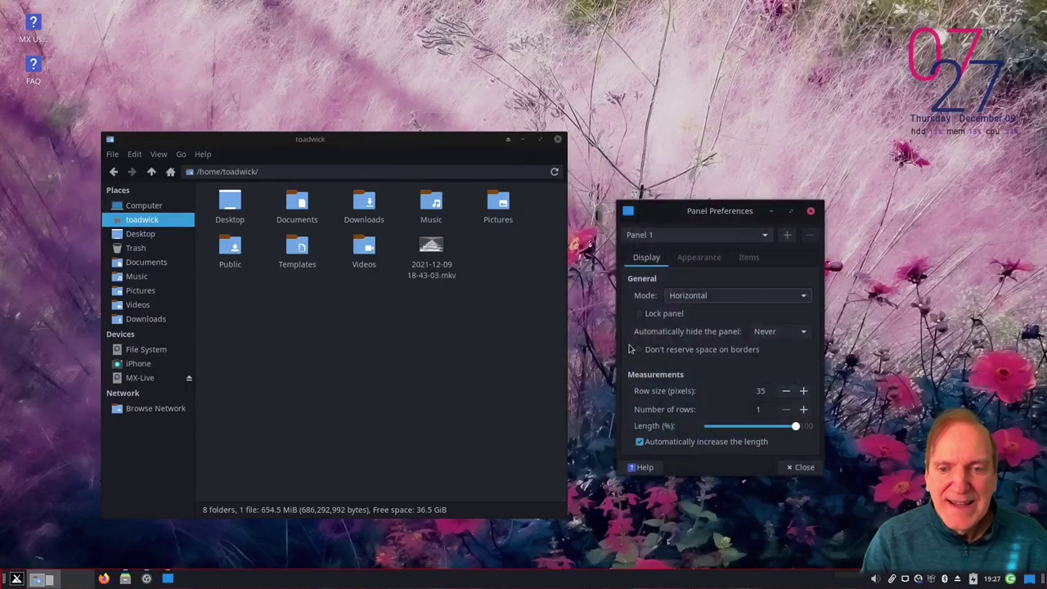
pyautogui.click(641, 315)
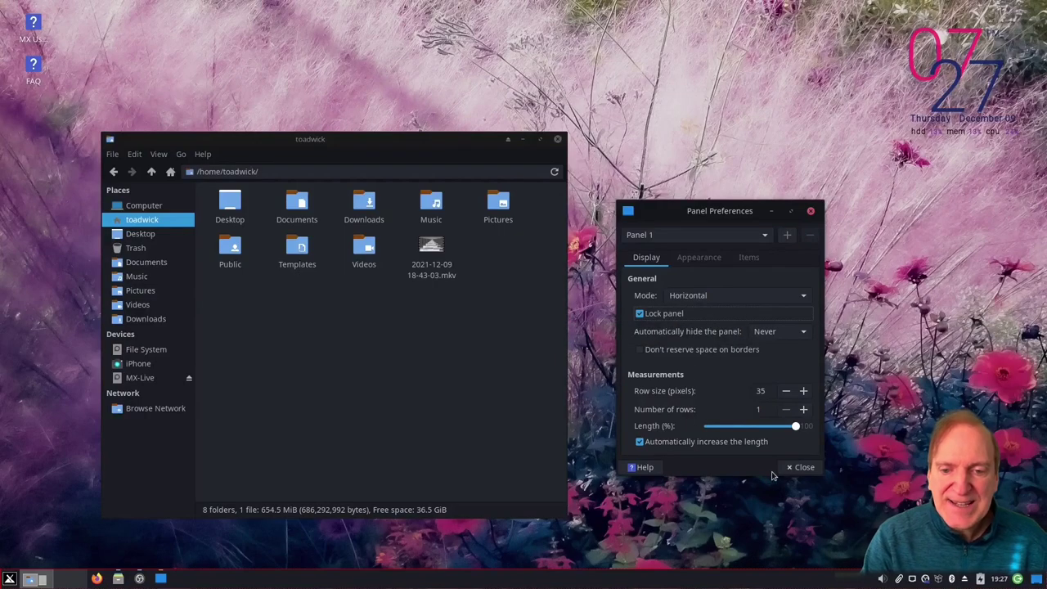
pyautogui.click(801, 468)
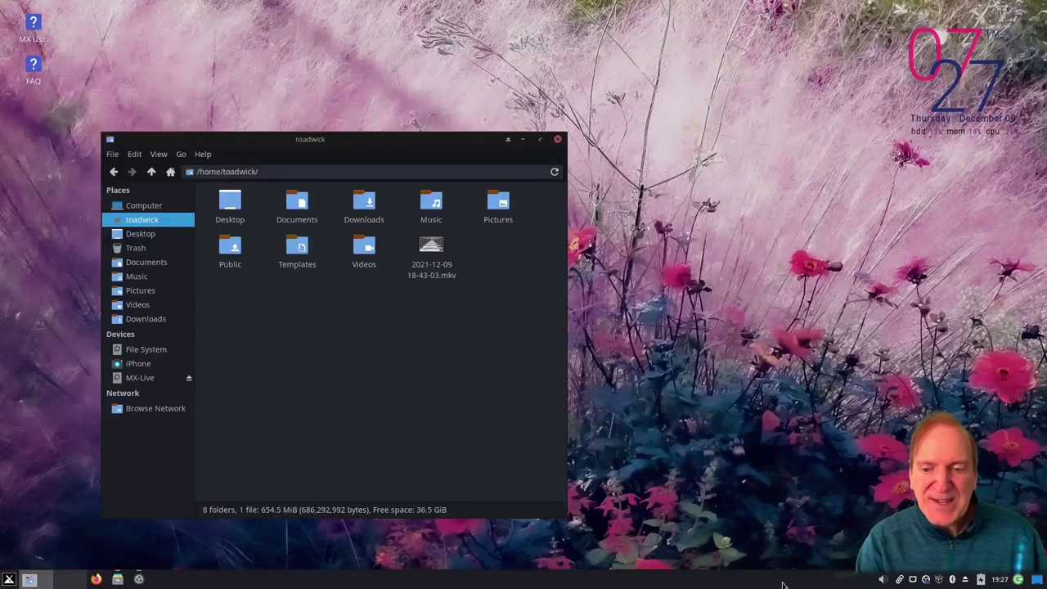
# Step: Toggle Show Desktop, browse the iPhone's DCIM folder, return to the home folder, and close Thunar
pyautogui.click(1037, 581)
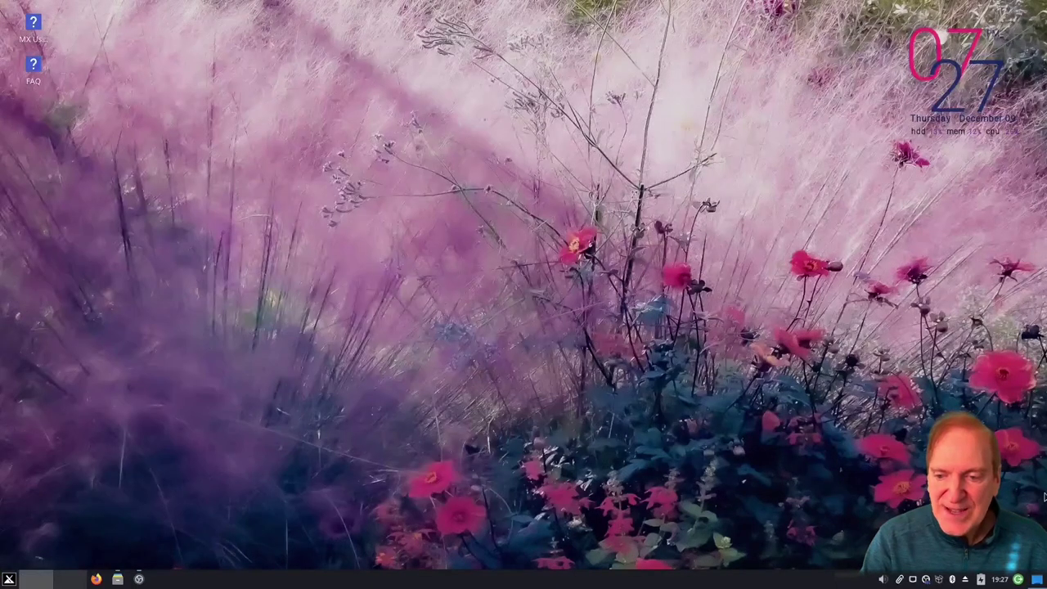
pyautogui.click(1037, 581)
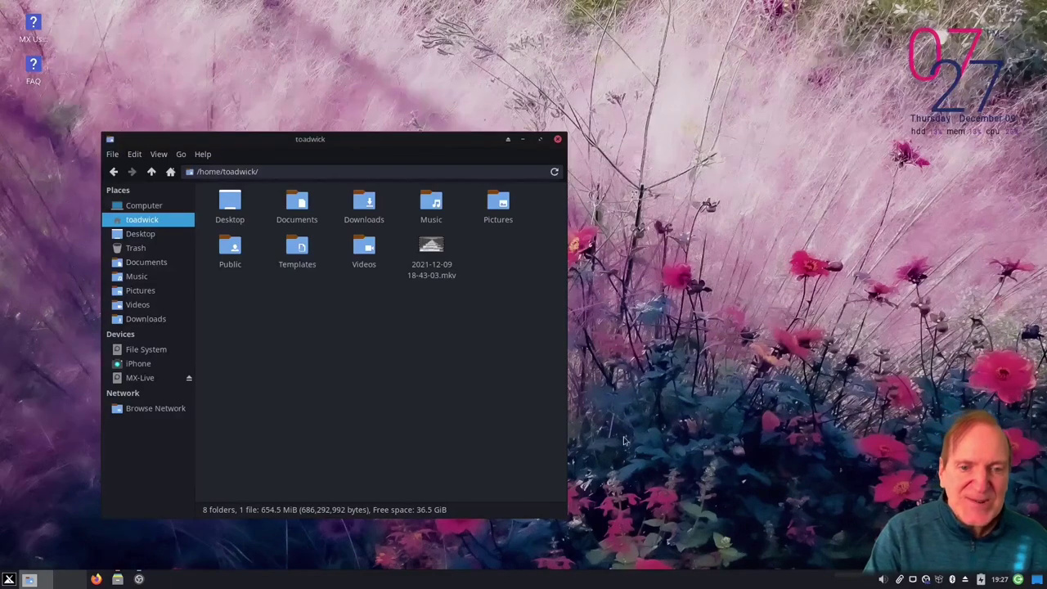
pyautogui.moveTo(399, 149); pyautogui.dragTo(565, 117)
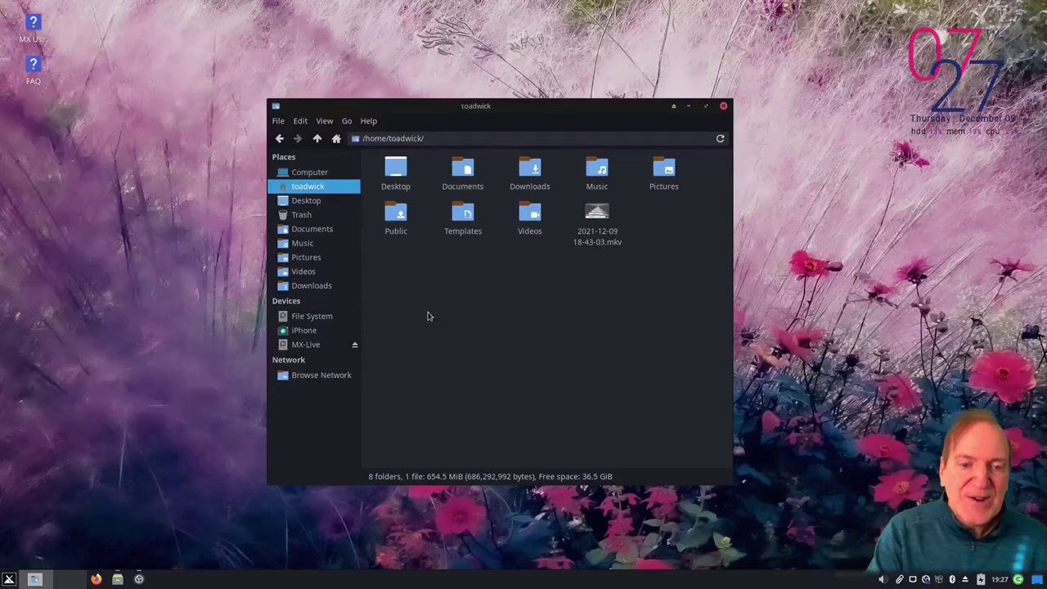
pyautogui.click(314, 332)
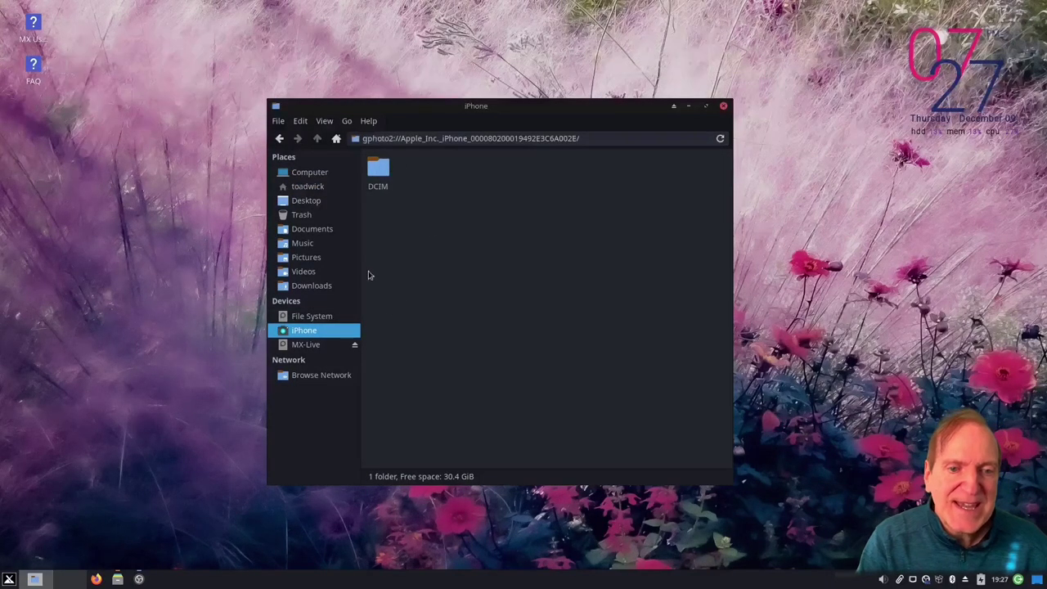
pyautogui.click(308, 188)
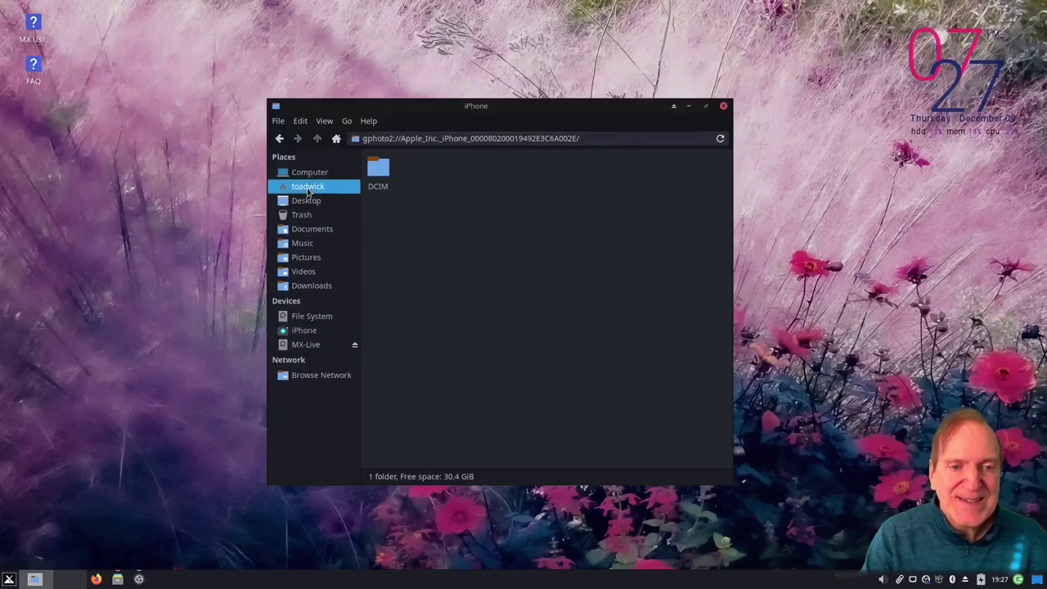
pyautogui.click(724, 107)
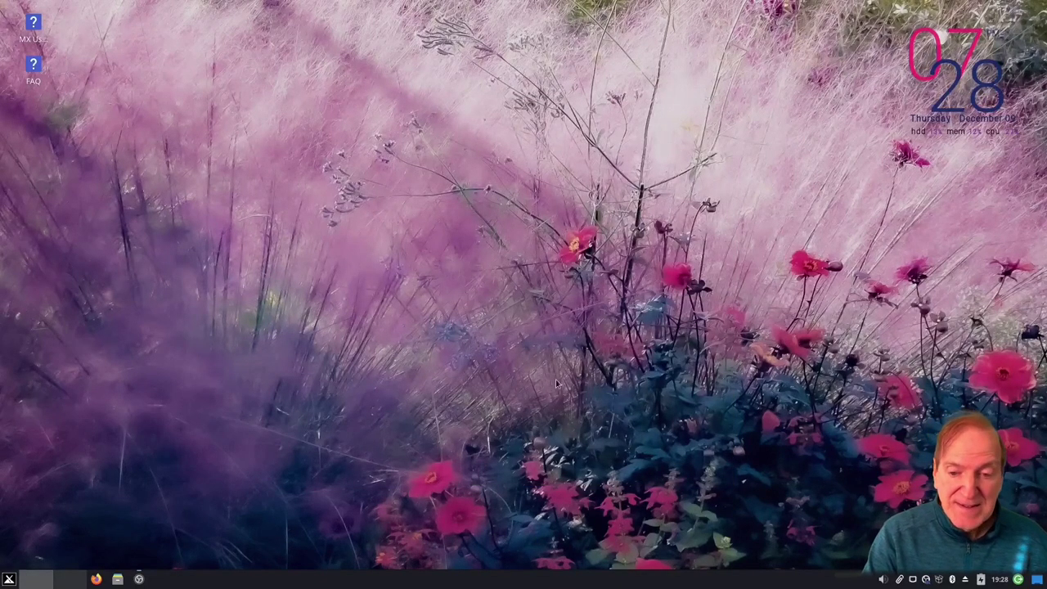
# Step: Scroll through the System category, then search the menu for 'kernel' to find Live-USB Kernel Updater
pyautogui.click(12, 579)
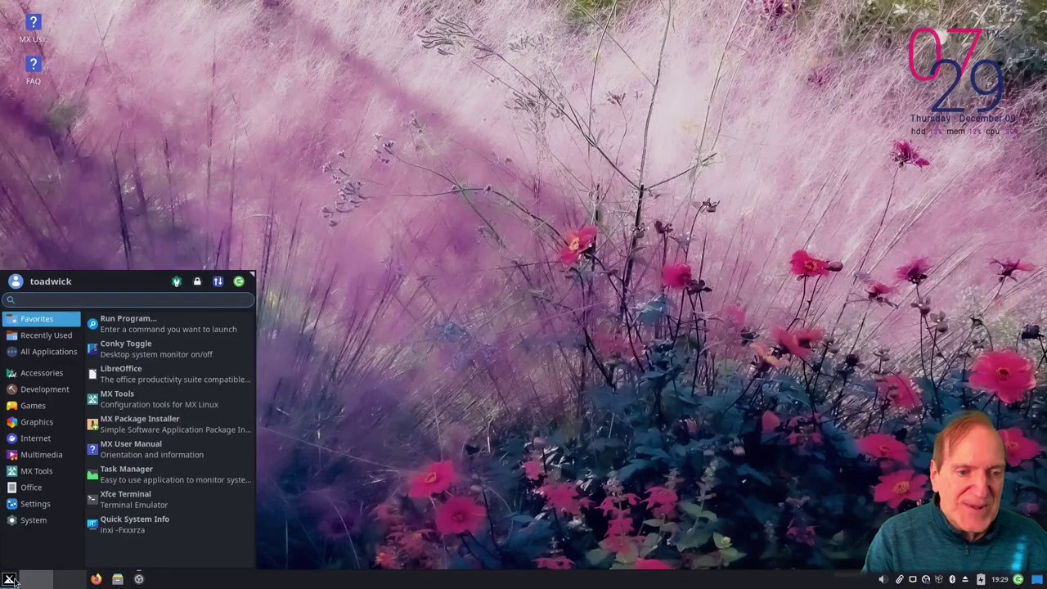
pyautogui.click(57, 526)
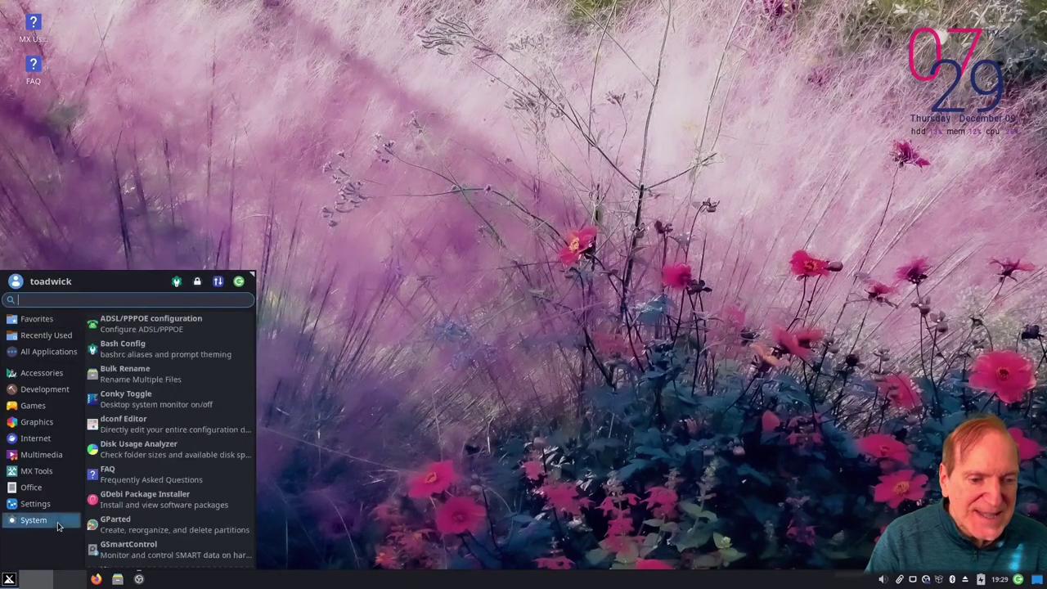
pyautogui.scroll(-5, 202, 526)
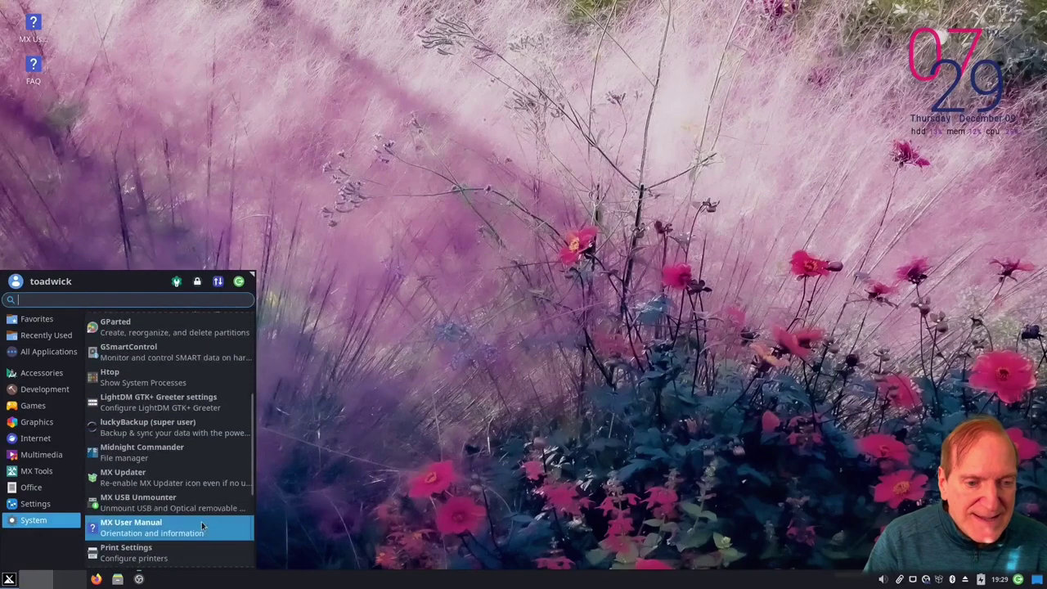
pyautogui.scroll(-3, 204, 526)
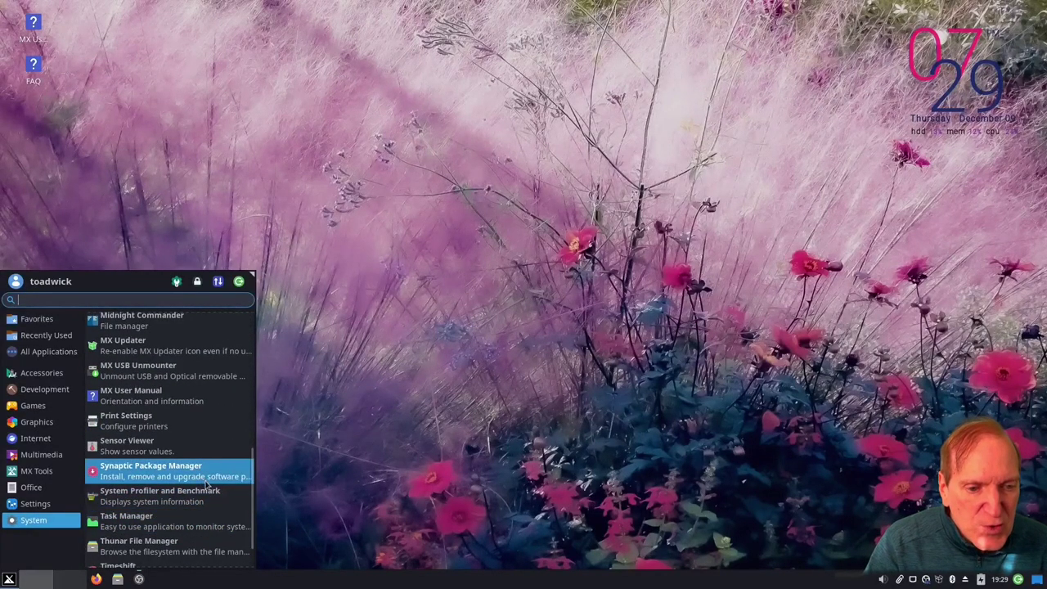
pyautogui.scroll(-1, 211, 501)
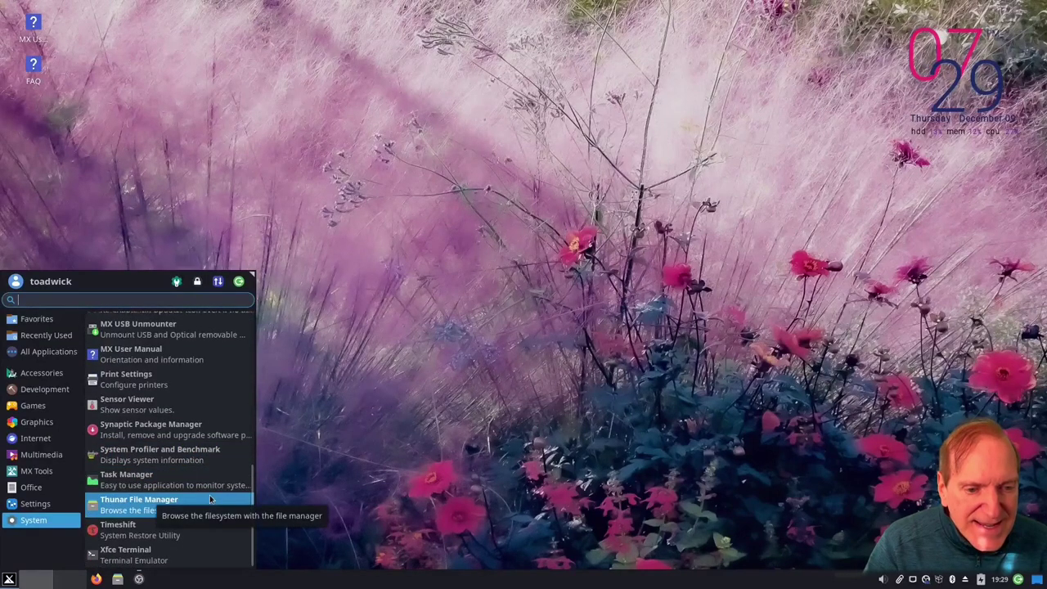
pyautogui.scroll(3, 188, 499)
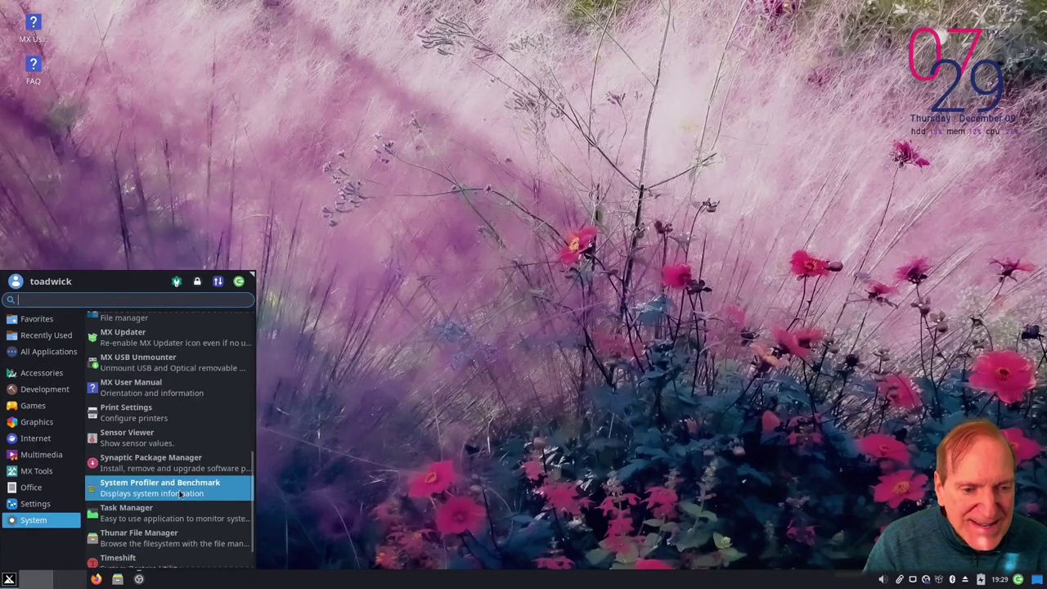
pyautogui.scroll(3, 181, 493)
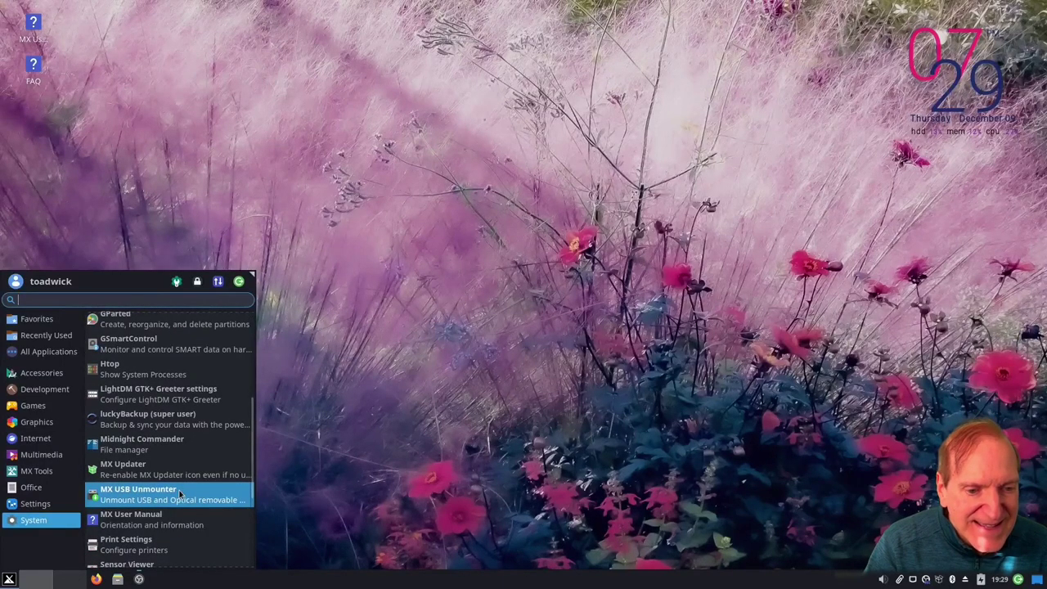
pyautogui.write('kernel')
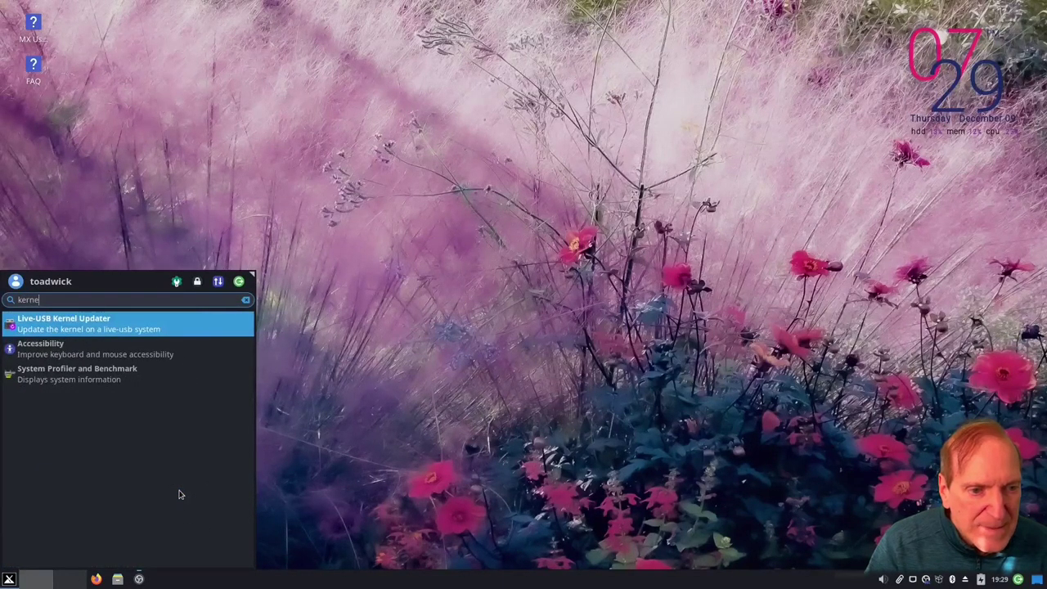
# Step: Run the Live-USB Kernel Updater with sudo, view the sdb Kingston DataTraveler 3.0 entry, then close it
pyautogui.click(83, 326)
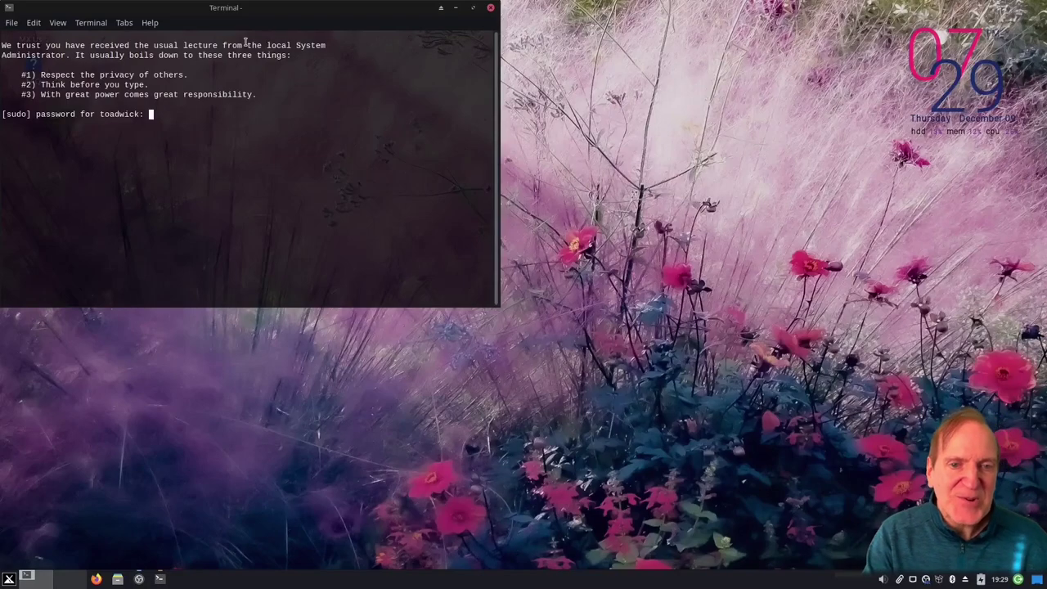
pyautogui.press('Return')
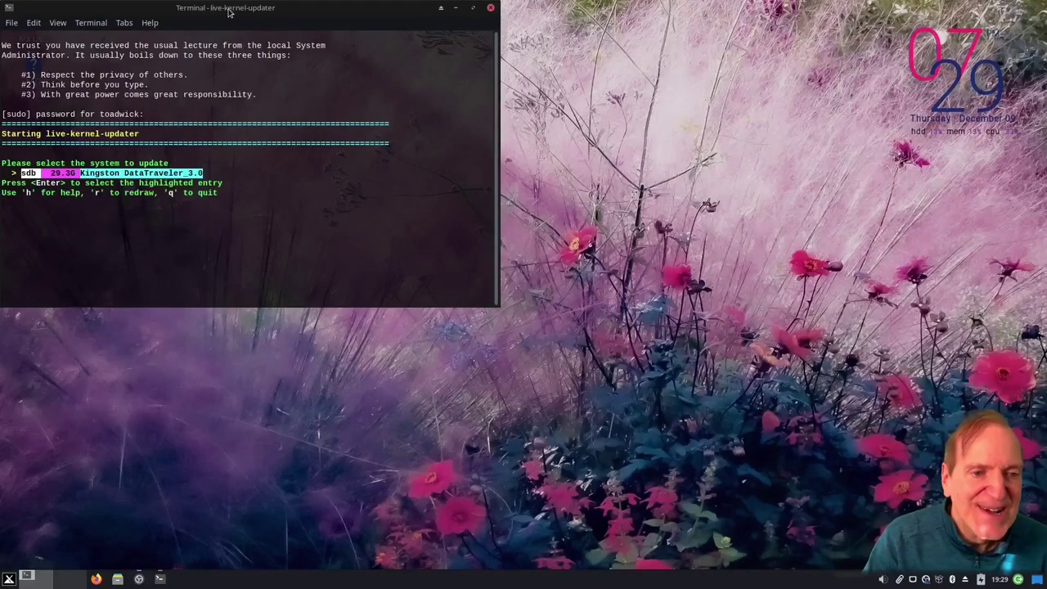
pyautogui.moveTo(247, 8); pyautogui.dragTo(450, 117)
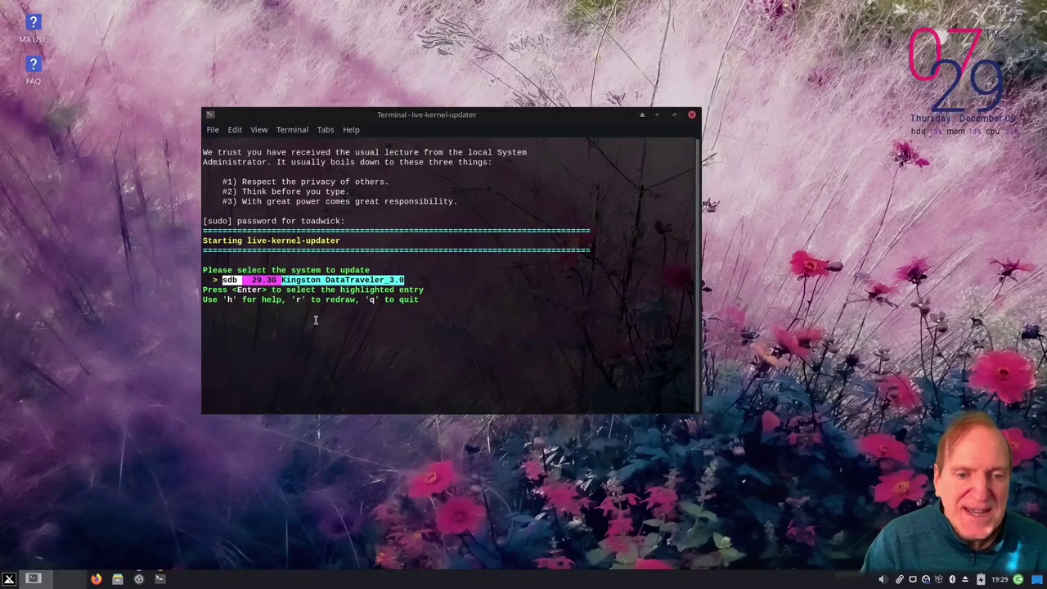
pyautogui.click(693, 115)
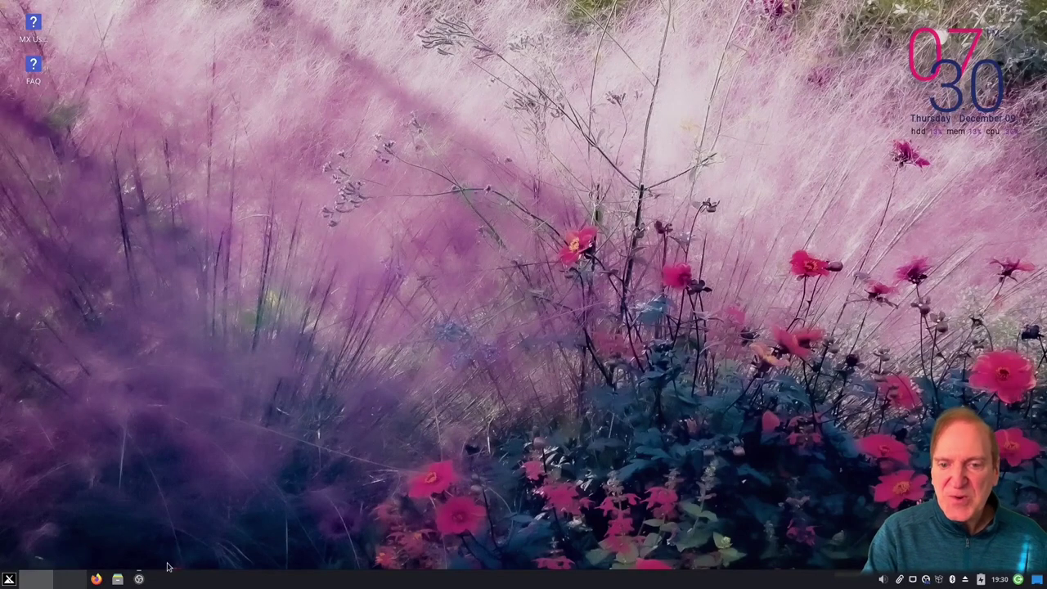
# Step: Open the MX Linux Blog in Firefox and read the 'MX-21 AHS iso now available' post
pyautogui.click(96, 578)
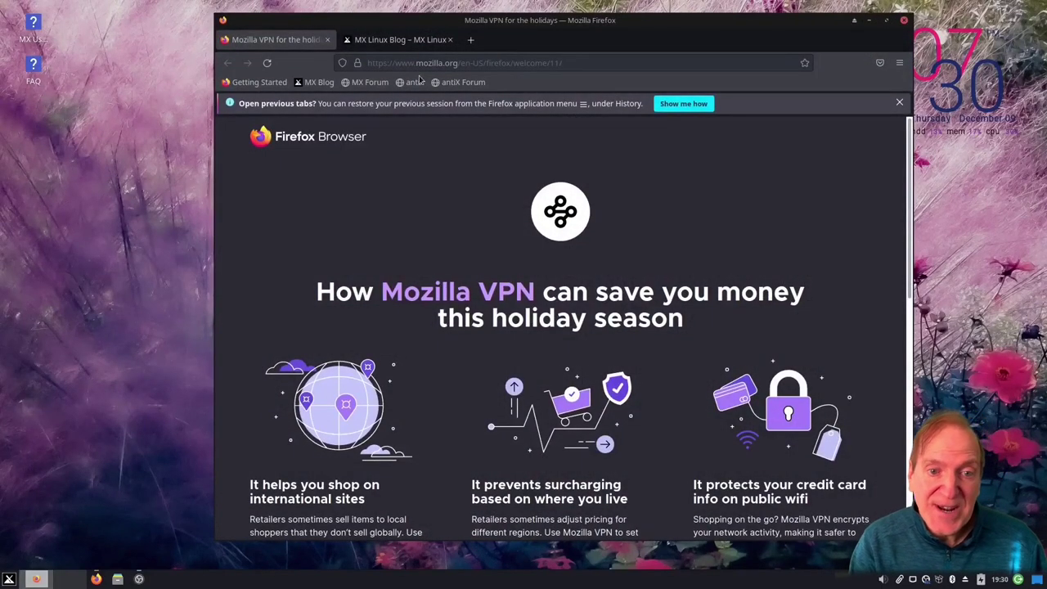
pyautogui.click(309, 84)
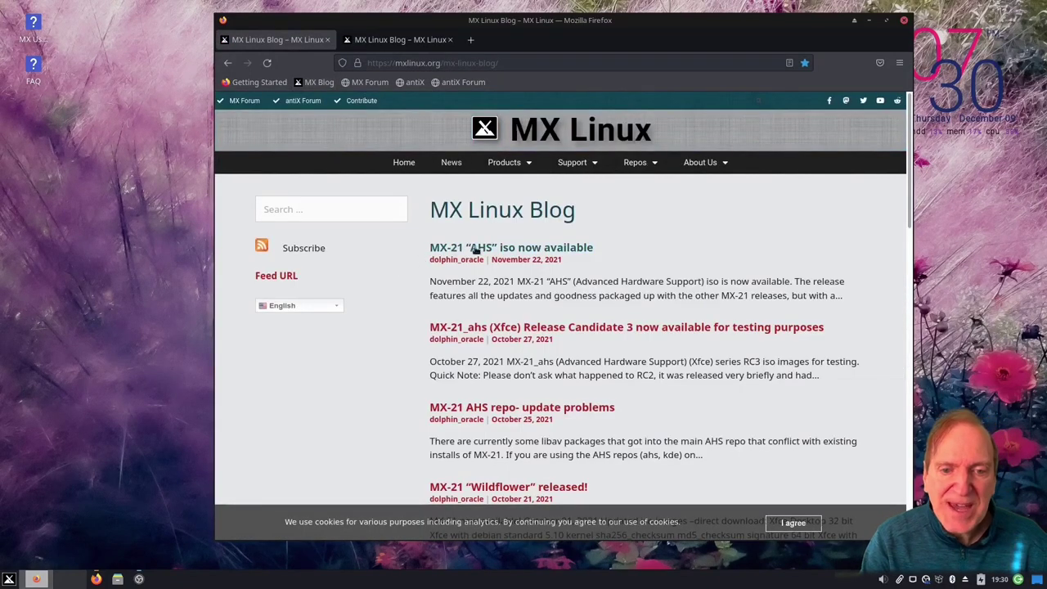
pyautogui.click(566, 248)
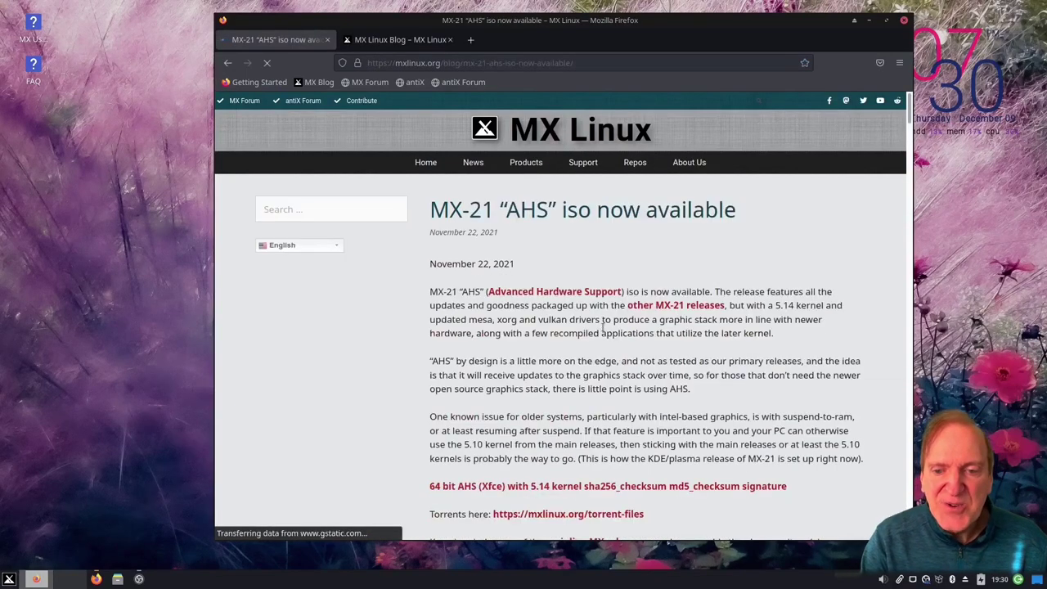
pyautogui.moveTo(596, 21); pyautogui.dragTo(525, 9)
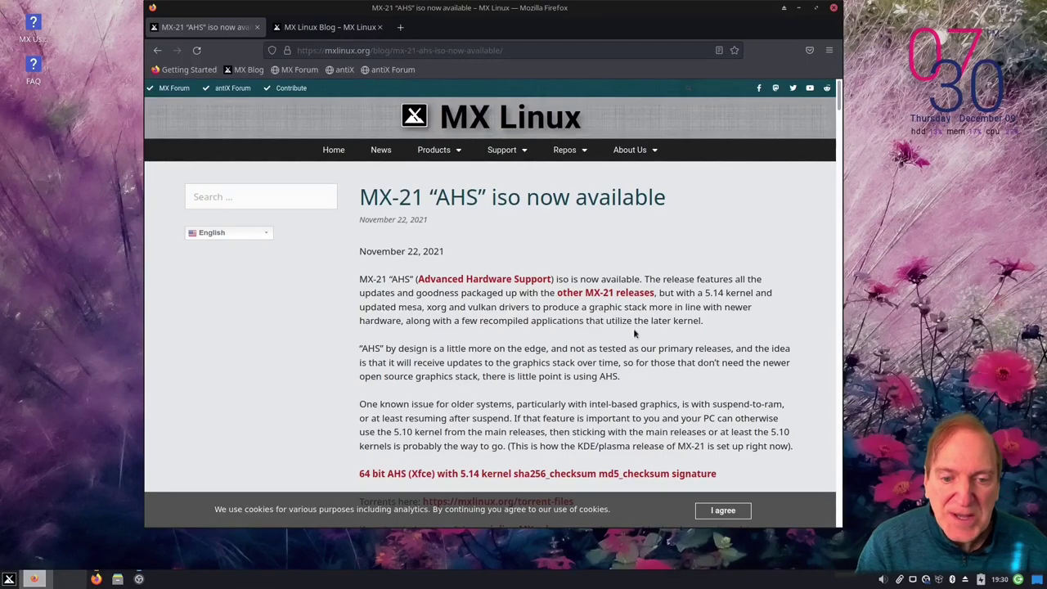
pyautogui.scroll(-3, 510, 401)
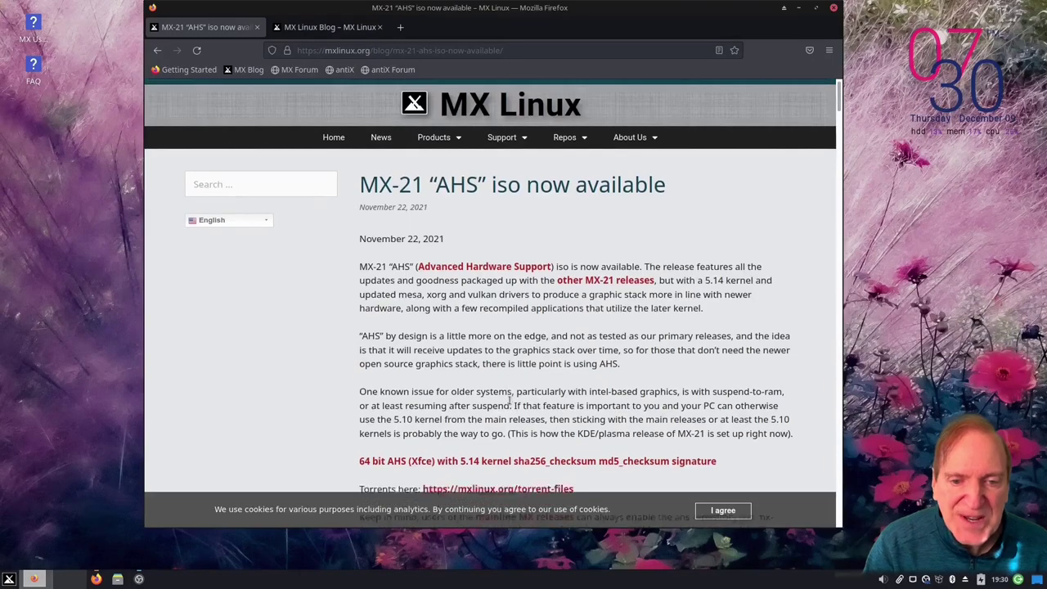